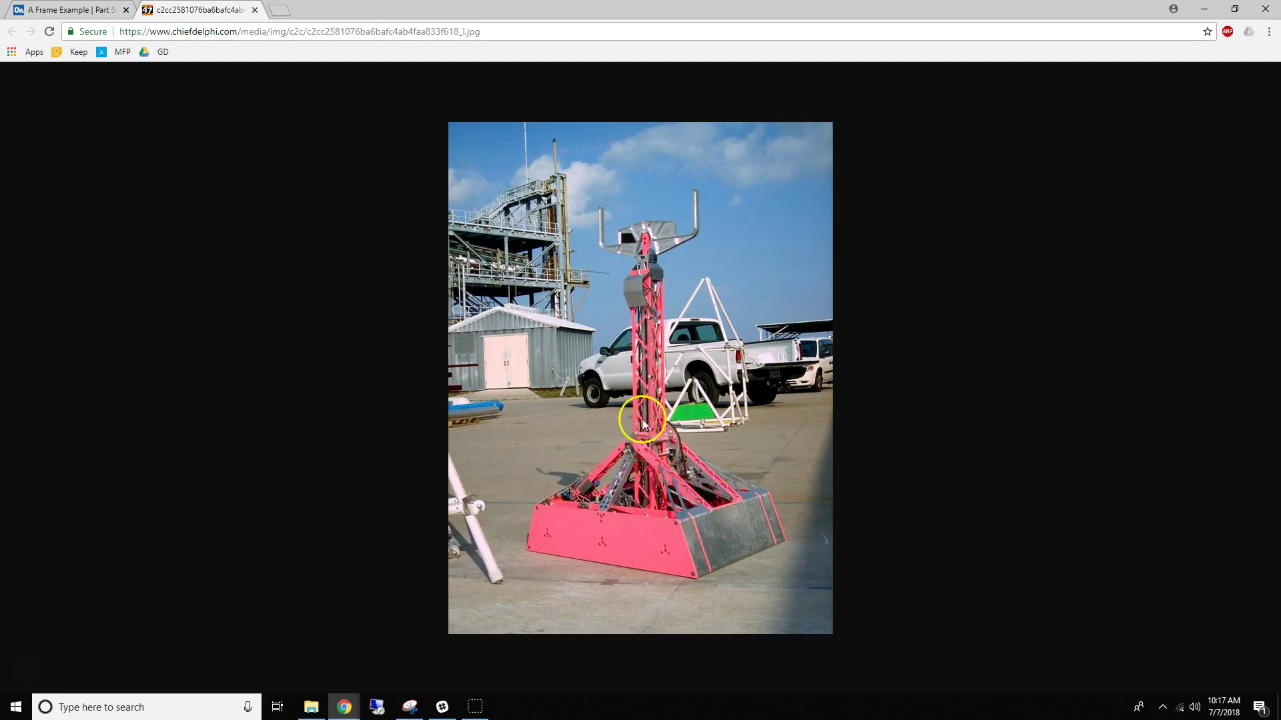
Step: Switch to the Onshape part studio and start a sketch on the Front plane in front view
{"action": "left_click", "coordinate": [104, 10]}
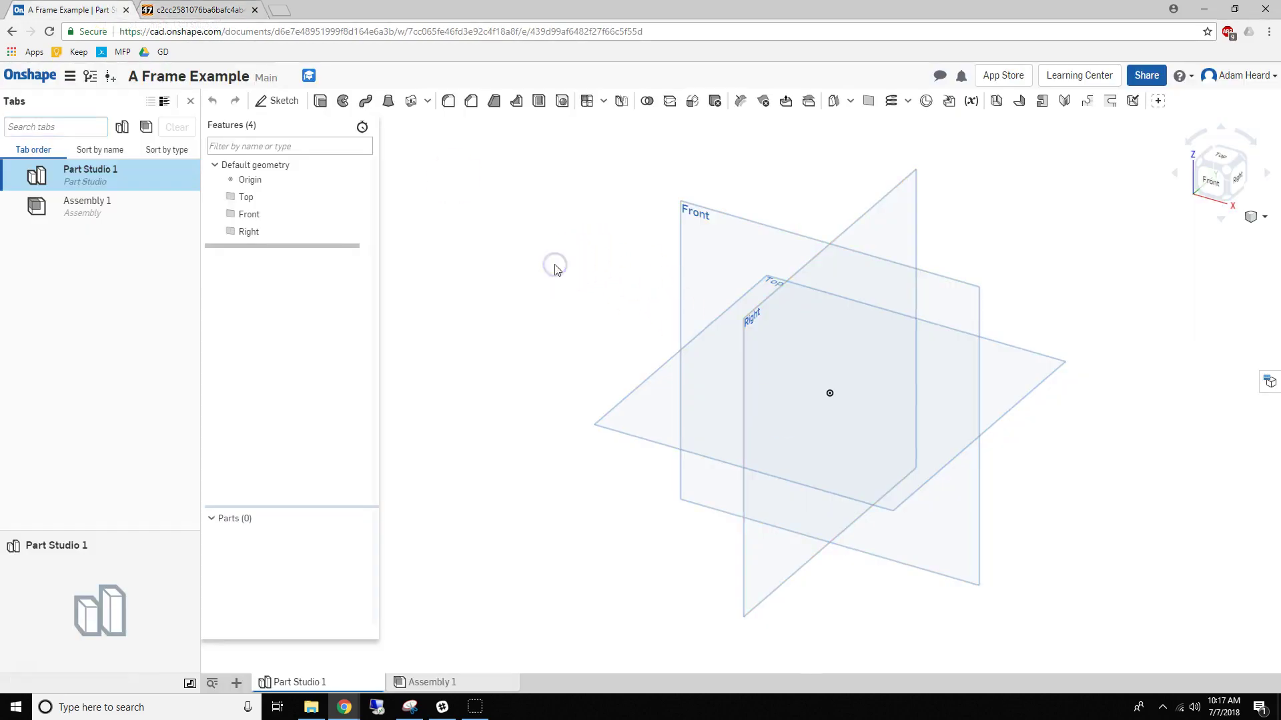
{"action": "key", "text": "shift+1"}
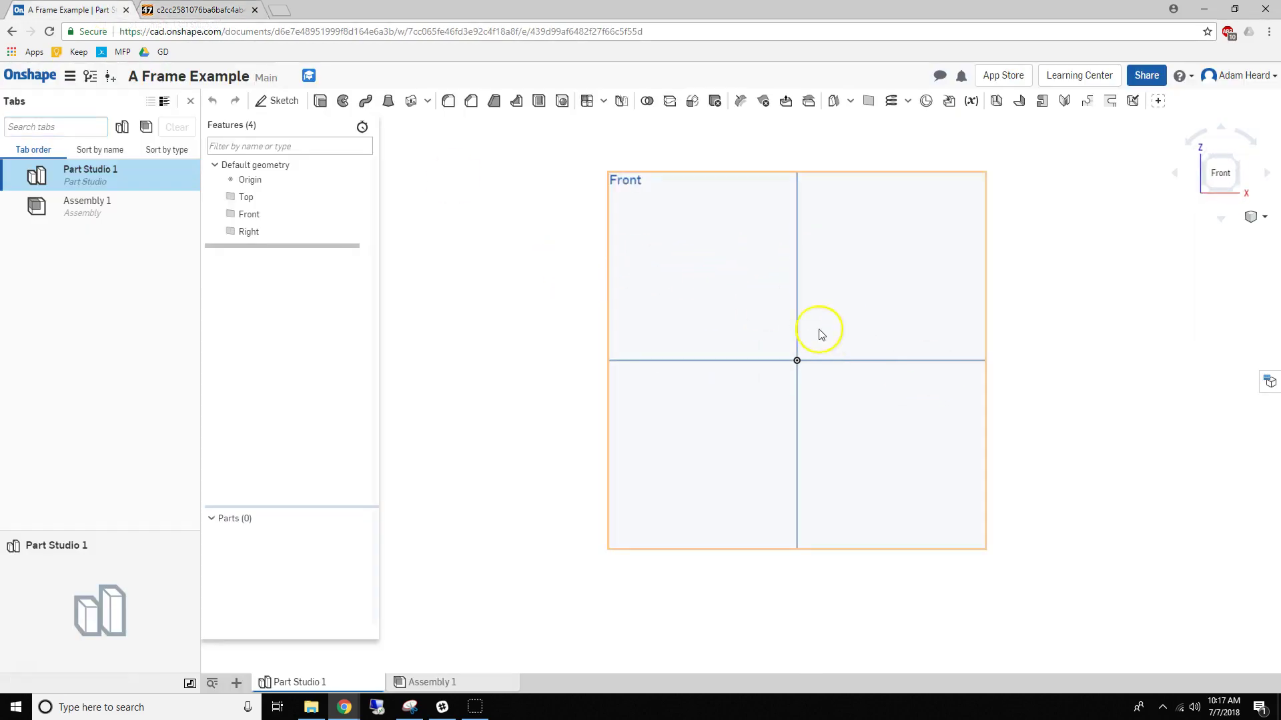
{"action": "left_click", "coordinate": [755, 241]}
{"action": "key", "text": "shift+s"}
{"action": "scroll", "coordinate": [678, 249], "scroll_direction": "down", "scroll_amount": 3}
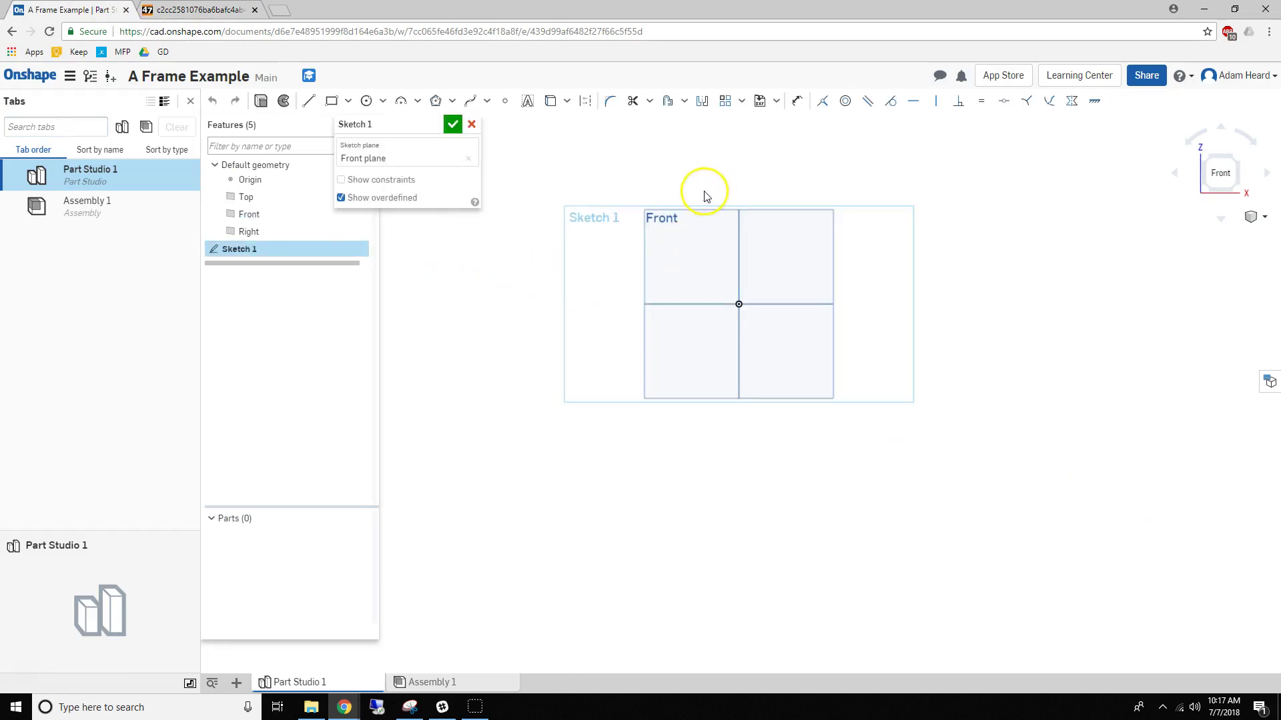
Step: Sketch two upright center-point rectangles, one on each side of the Front plane outline, slightly above the origin
{"action": "key", "text": "r"}
{"action": "left_click", "coordinate": [510, 195]}
{"action": "left_click", "coordinate": [538, 238]}
{"action": "left_click", "coordinate": [984, 210]}
{"action": "left_click", "coordinate": [1010, 246]}
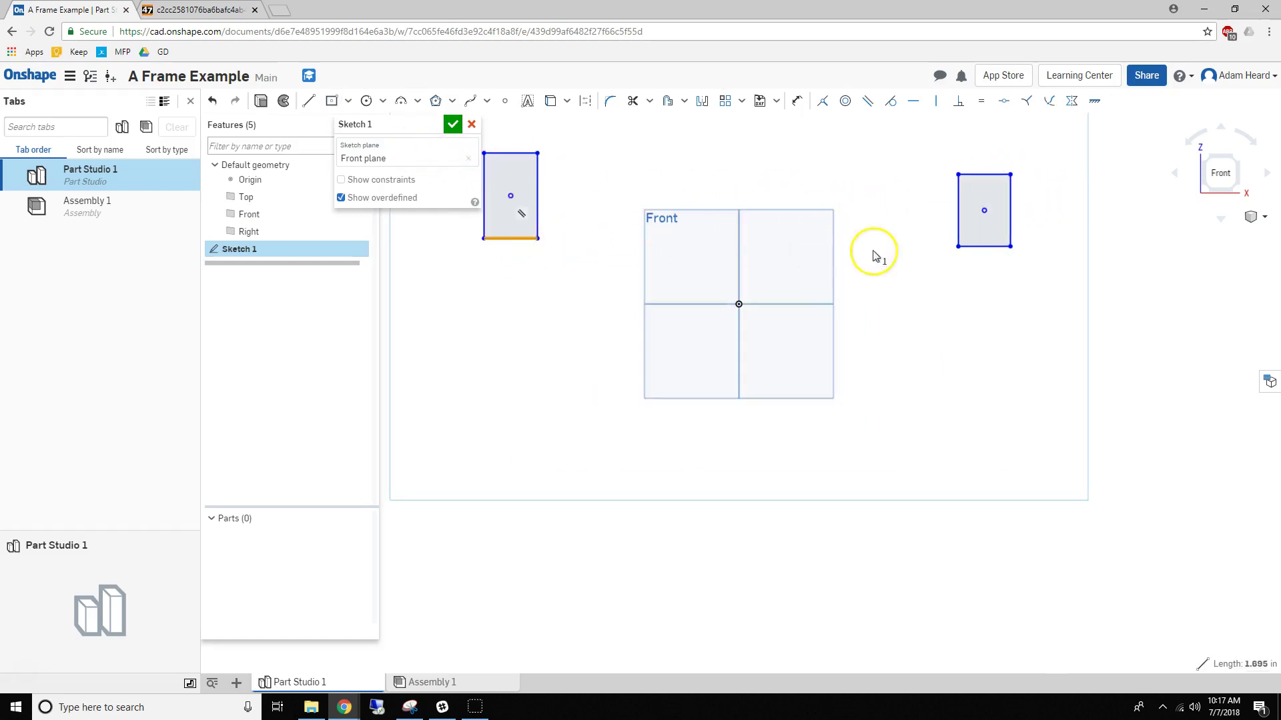
Step: Constrain the two rectangles to equal heights and align their bottom corners horizontally
{"action": "left_click", "coordinate": [960, 217]}
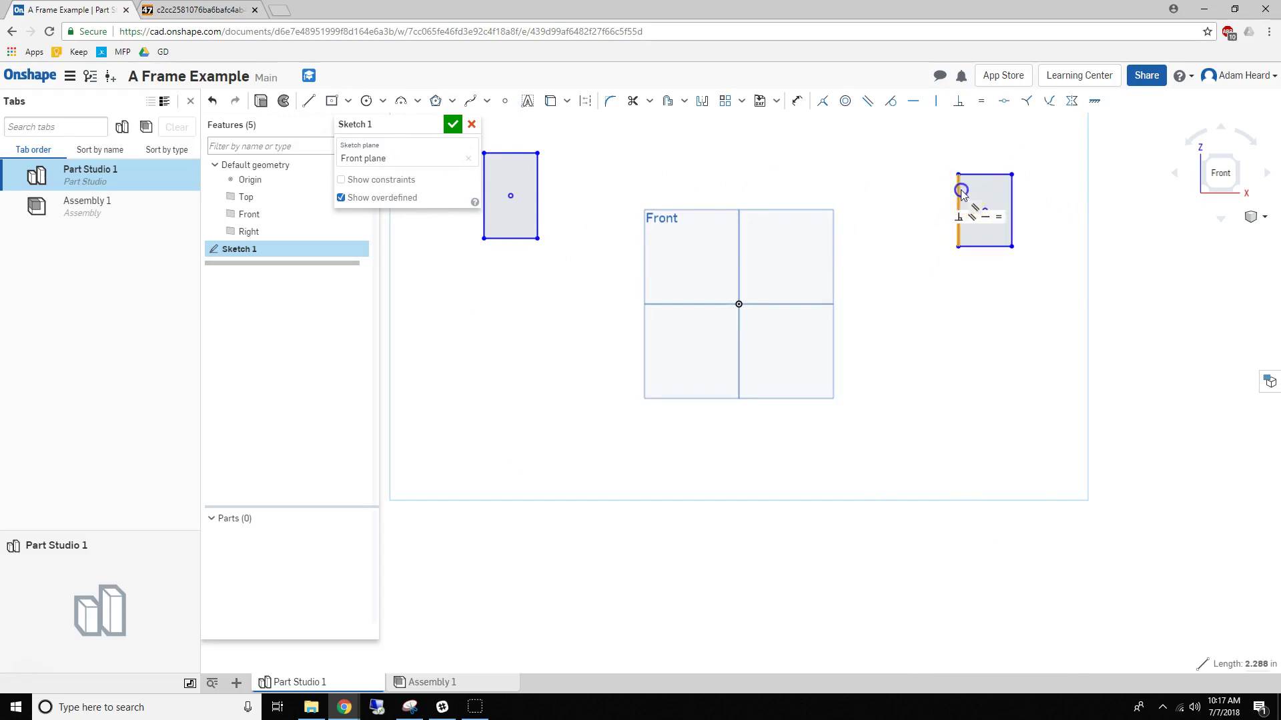
{"action": "left_click", "coordinate": [534, 172]}
{"action": "key", "text": "e"}
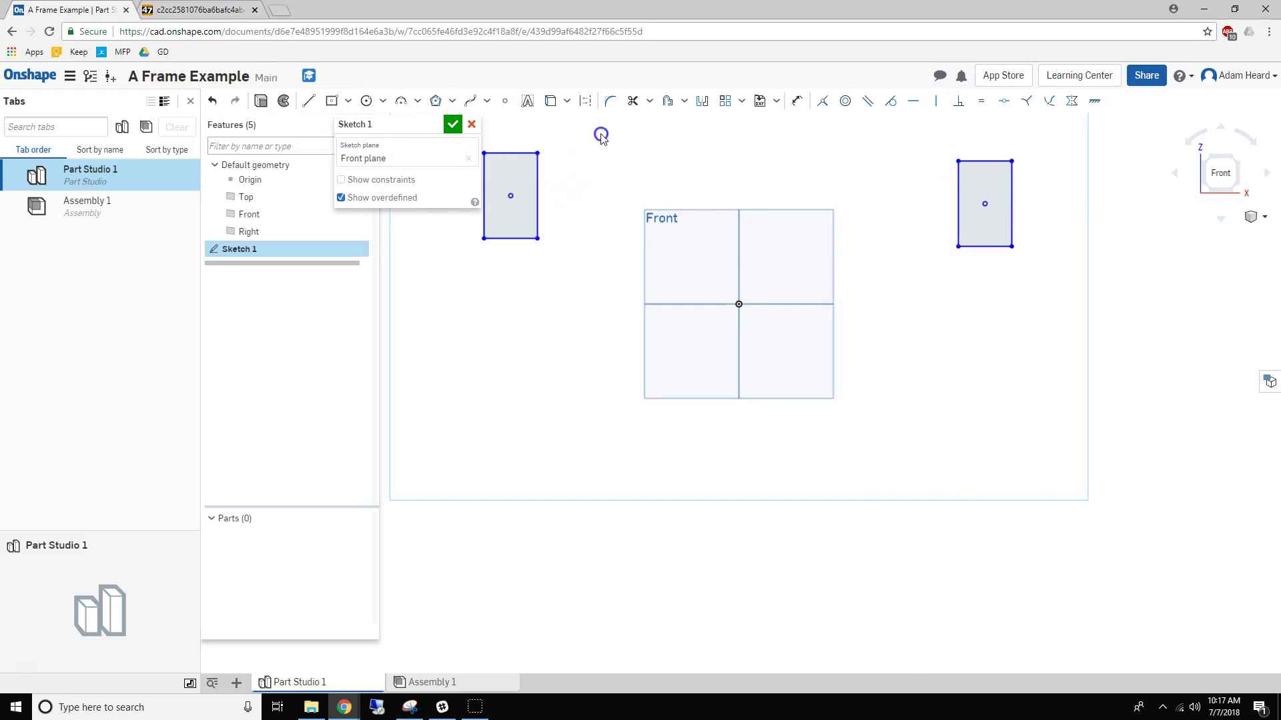
{"action": "left_click", "coordinate": [537, 239]}
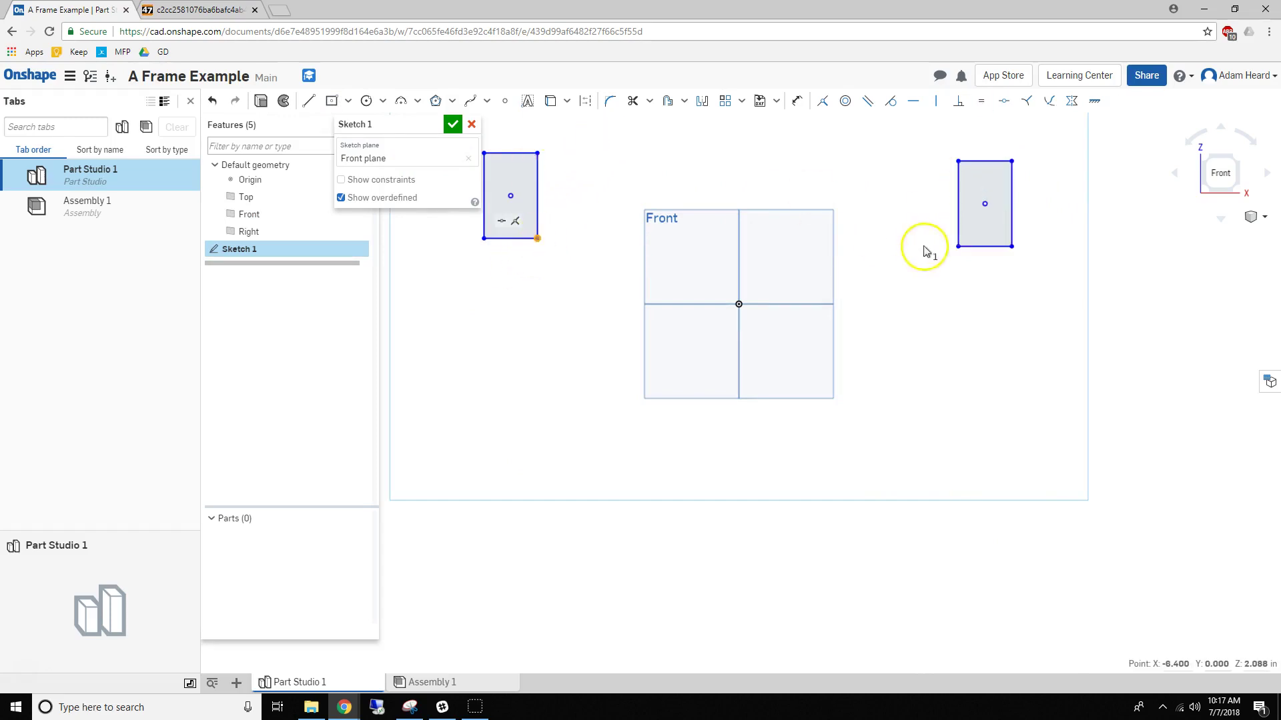
{"action": "left_click", "coordinate": [967, 246]}
{"action": "left_click", "coordinate": [822, 100]}
Step: Draw a construction line joining the inner bottom corners of the two rectangles
{"action": "key", "text": "l"}
{"action": "left_click", "coordinate": [538, 238]}
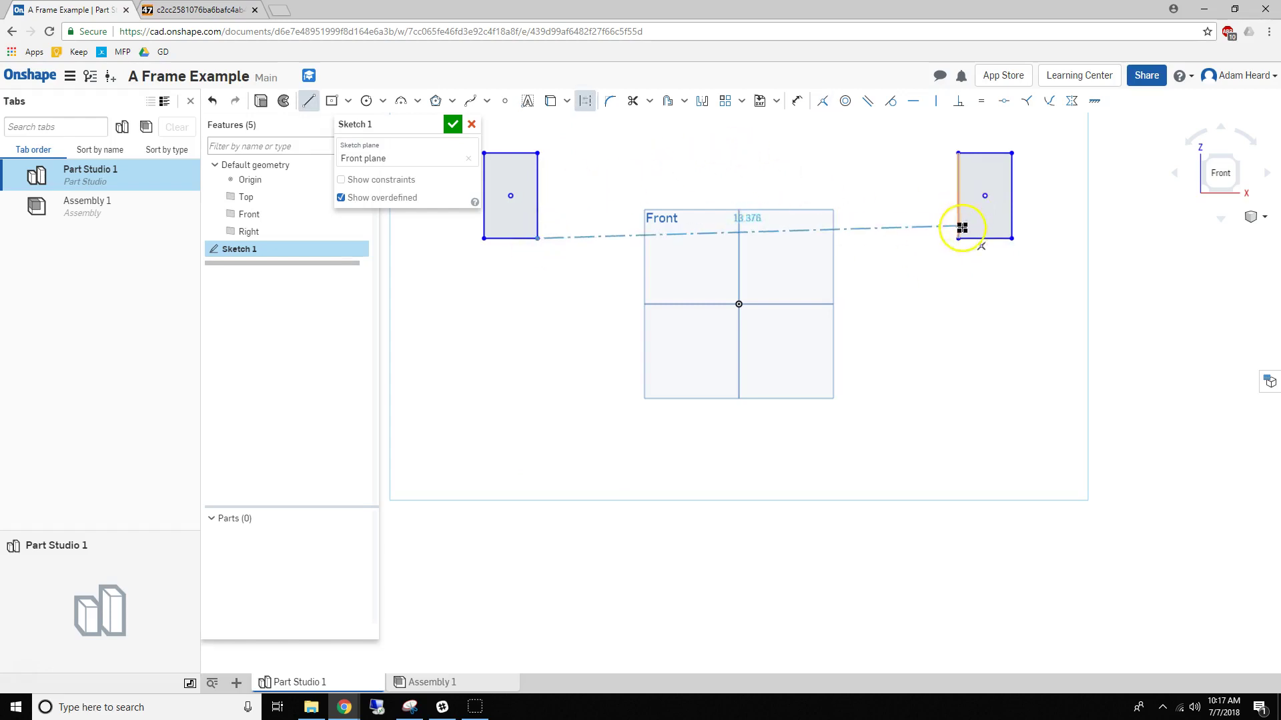
{"action": "left_click", "coordinate": [958, 238]}
{"action": "key", "text": "Escape"}
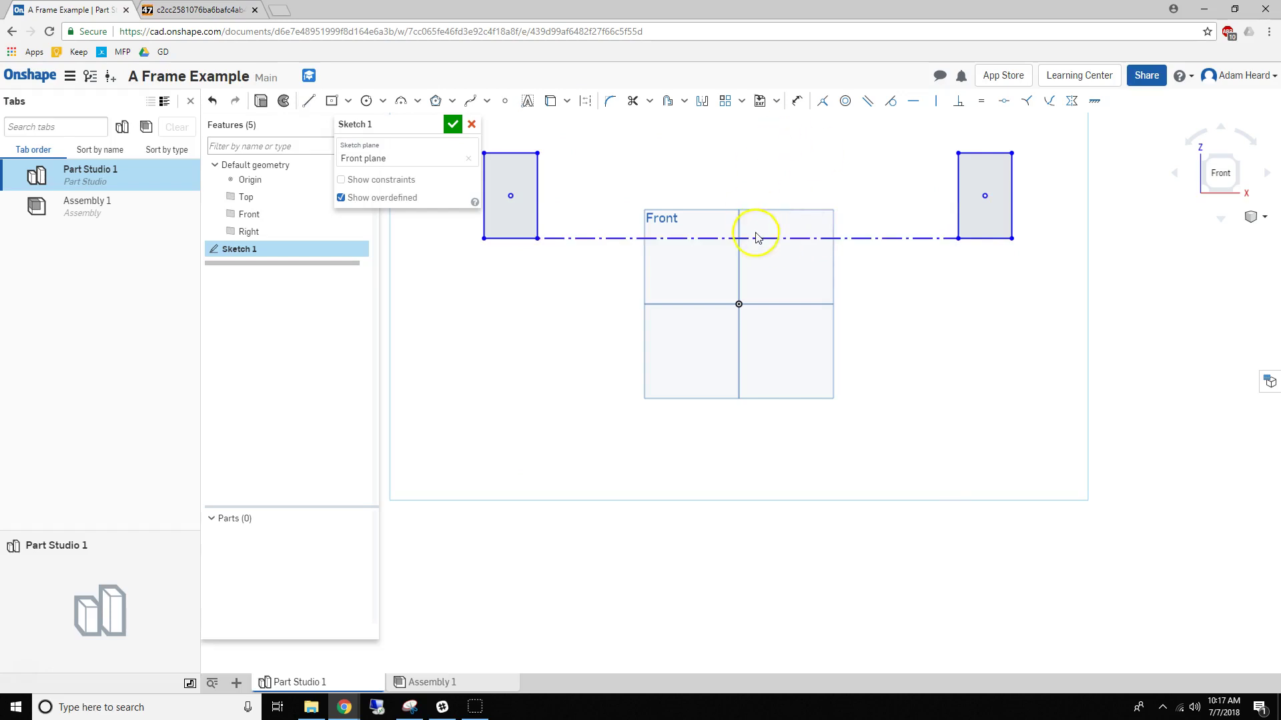
Step: Draw a construction line from the midpoint of the horizontal line to the origin and constrain it vertical
{"action": "key", "text": "l"}
{"action": "key", "text": "q"}
{"action": "left_click", "coordinate": [749, 239]}
{"action": "left_click", "coordinate": [738, 304]}
{"action": "key", "text": "Escape"}
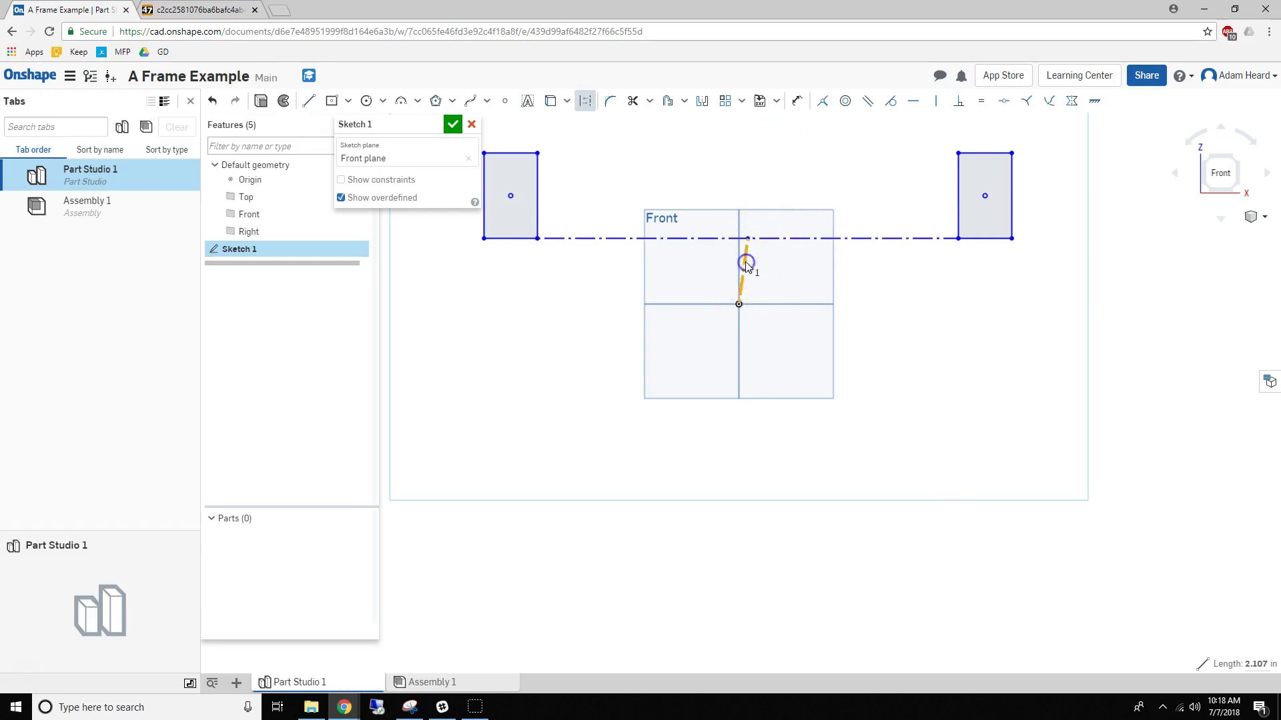
{"action": "left_click", "coordinate": [747, 267]}
{"action": "key", "text": "v"}
Step: Dimension the vertical construction line to 1.5 in
{"action": "key", "text": "d"}
{"action": "left_click", "coordinate": [739, 259]}
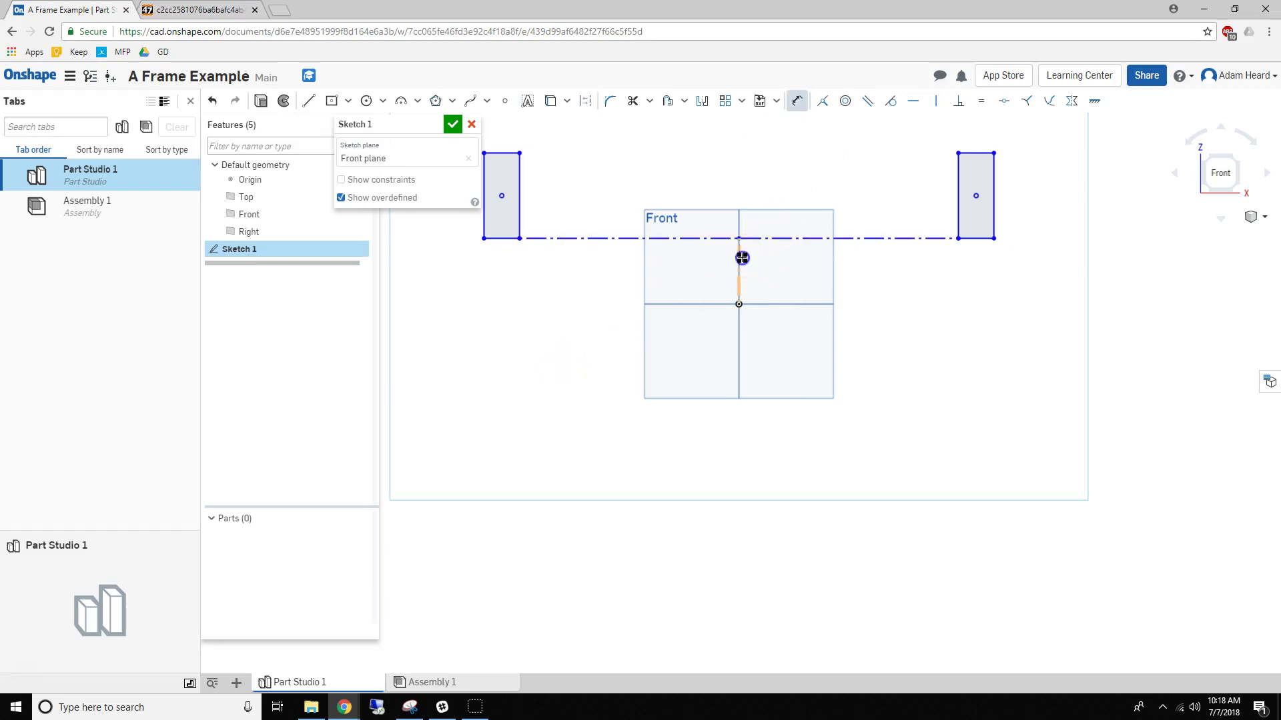
{"action": "left_click", "coordinate": [859, 274]}
{"action": "type", "text": "1.5"}
{"action": "key", "text": "Return"}
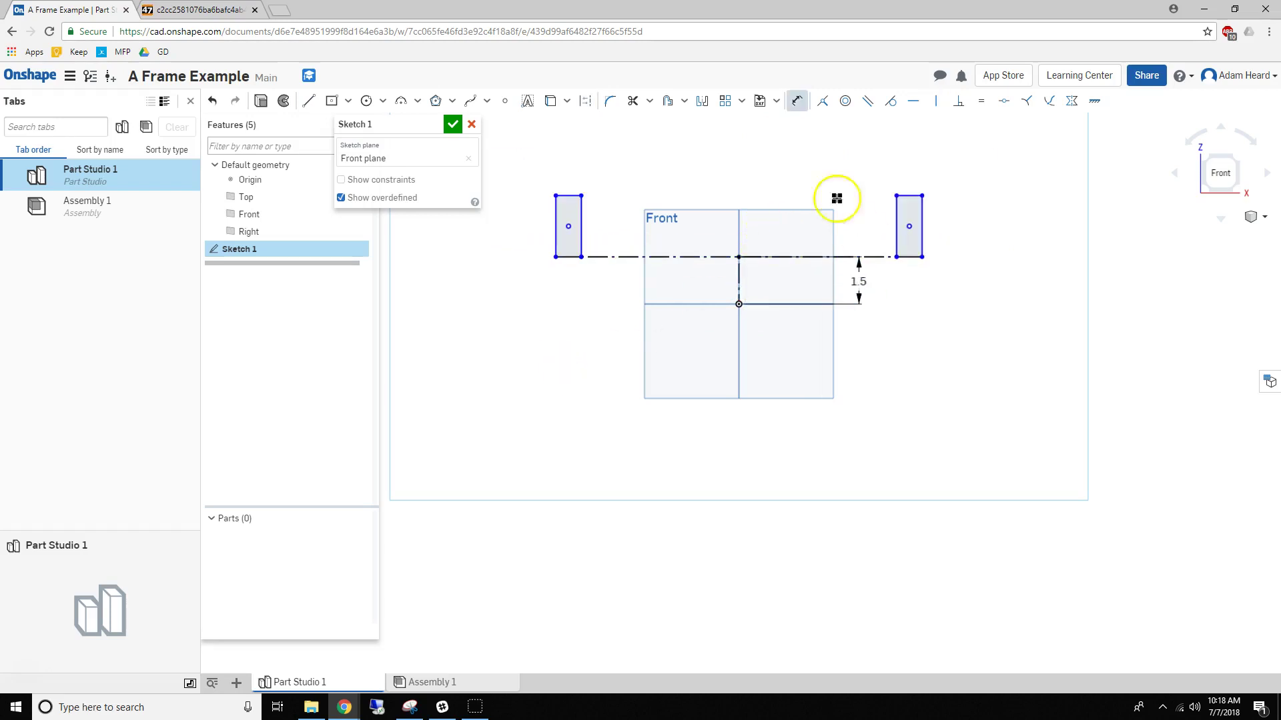
Step: Dimension the overall distance between the rectangles' outer edges to 32.5 in
{"action": "left_click", "coordinate": [556, 228]}
{"action": "left_click", "coordinate": [663, 457]}
{"action": "type", "text": "32"}
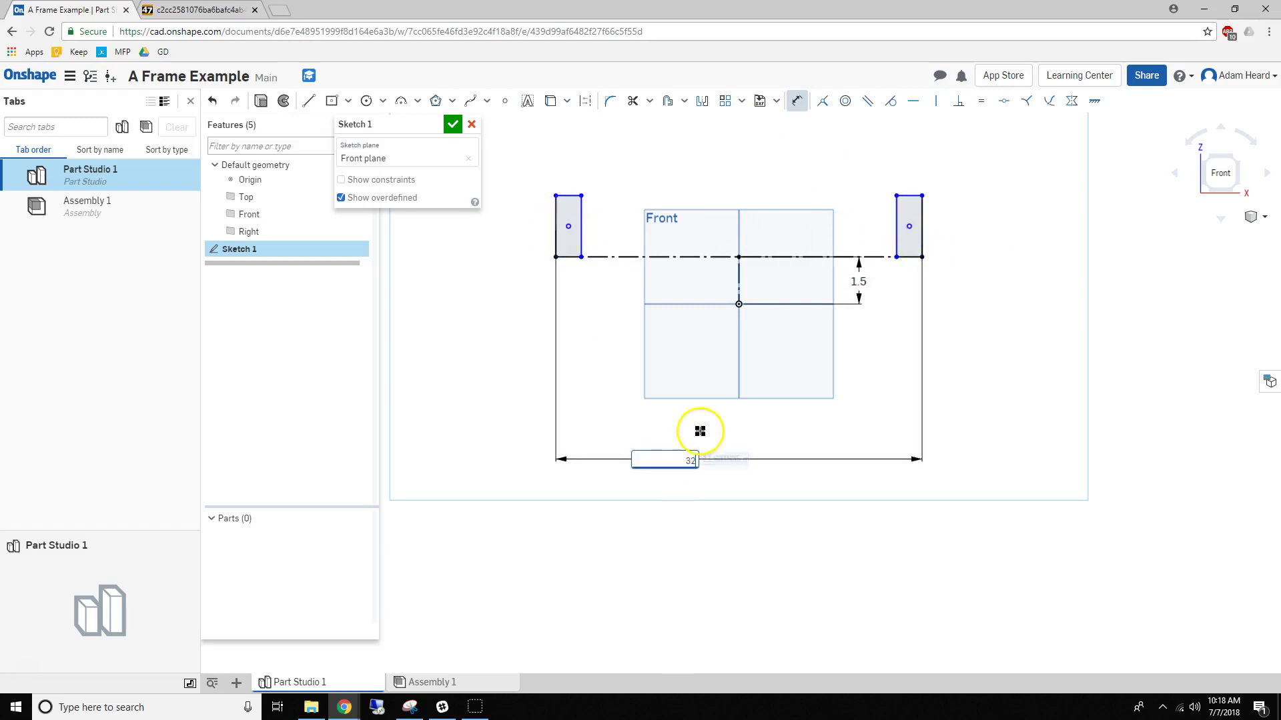
{"action": "key", "text": "Return"}
Step: Dimension the left rectangle to 1 in wide and 2 in high
{"action": "scroll", "coordinate": [717, 230], "scroll_direction": "down", "scroll_amount": 3}
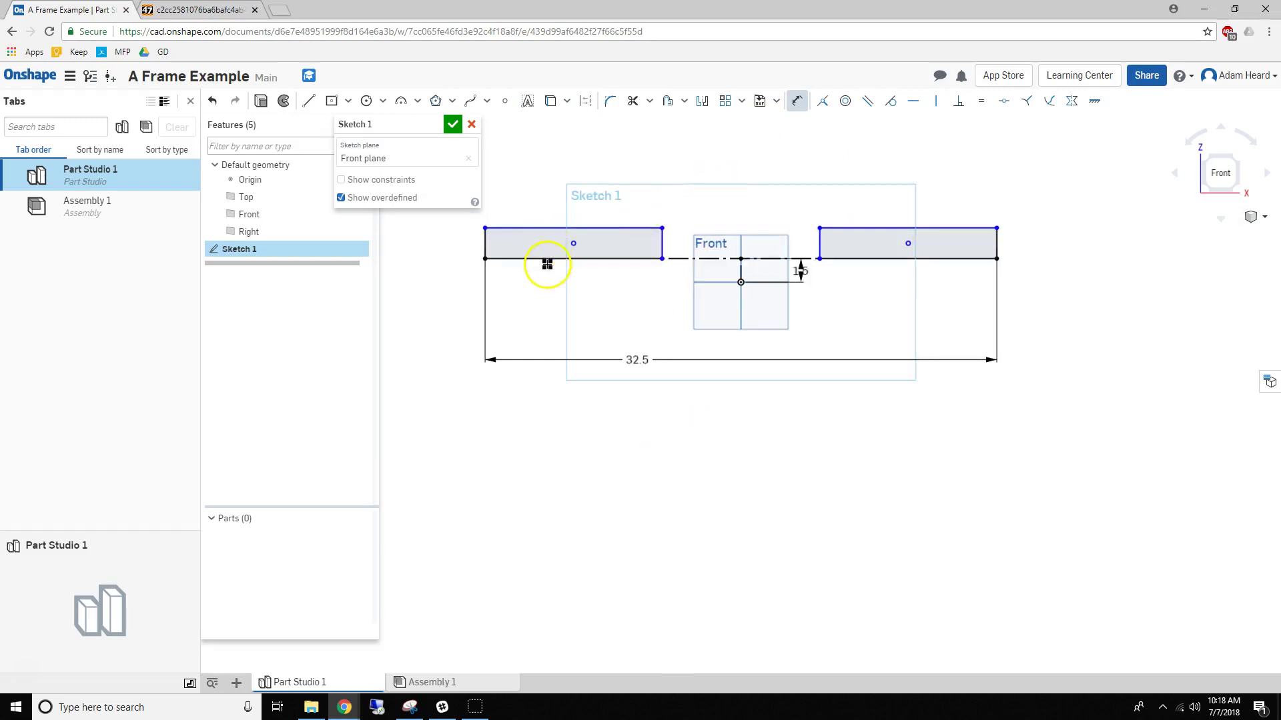
{"action": "left_click", "coordinate": [490, 257]}
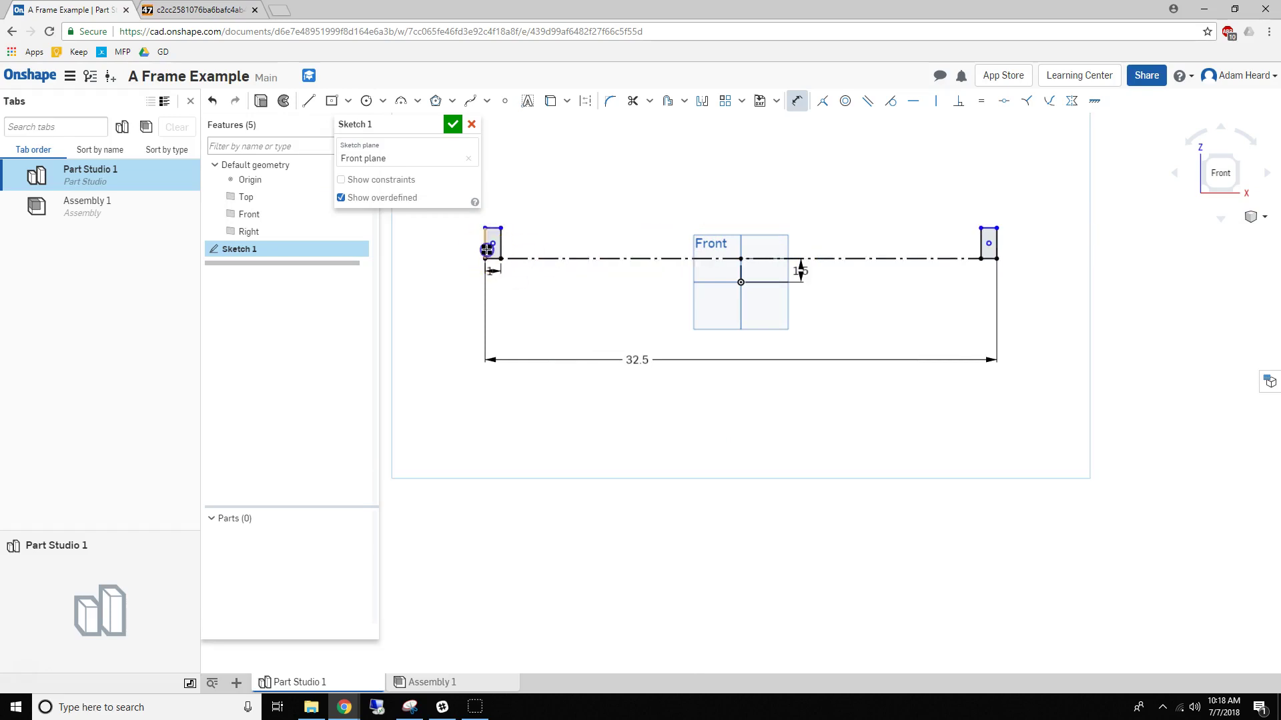
{"action": "key", "text": "Return"}
Step: Convert both rectangles to construction geometry
{"action": "left_click", "coordinate": [1057, 318]}
{"action": "left_click_drag", "start_coordinate": [1057, 318], "coordinate": [468, 197]}
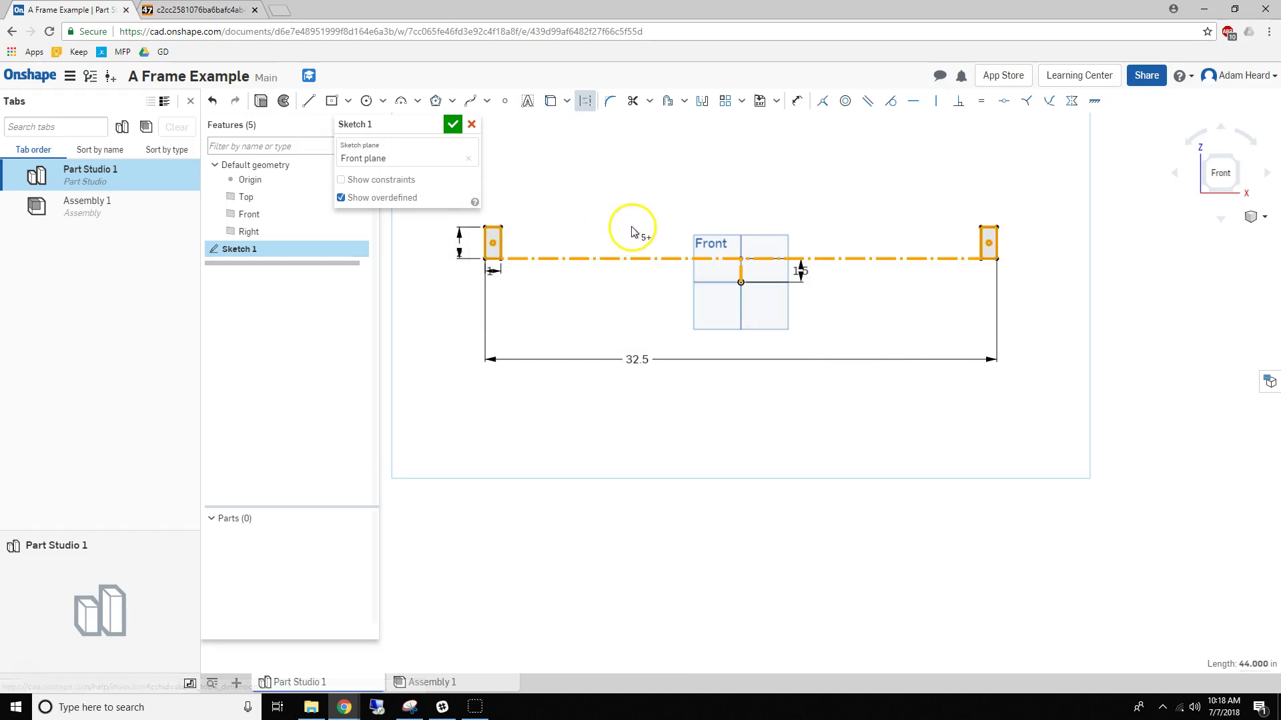
{"action": "left_click", "coordinate": [723, 180]}
Step: Sketch a circle about 2.6 in in diameter above the origin
{"action": "right_click_drag", "start_coordinate": [723, 180], "coordinate": [721, 286]}
{"action": "key", "text": "c"}
{"action": "scroll", "coordinate": [777, 247], "scroll_direction": "up", "scroll_amount": 4}
{"action": "left_click", "coordinate": [683, 228]}
{"action": "left_click", "coordinate": [725, 204]}
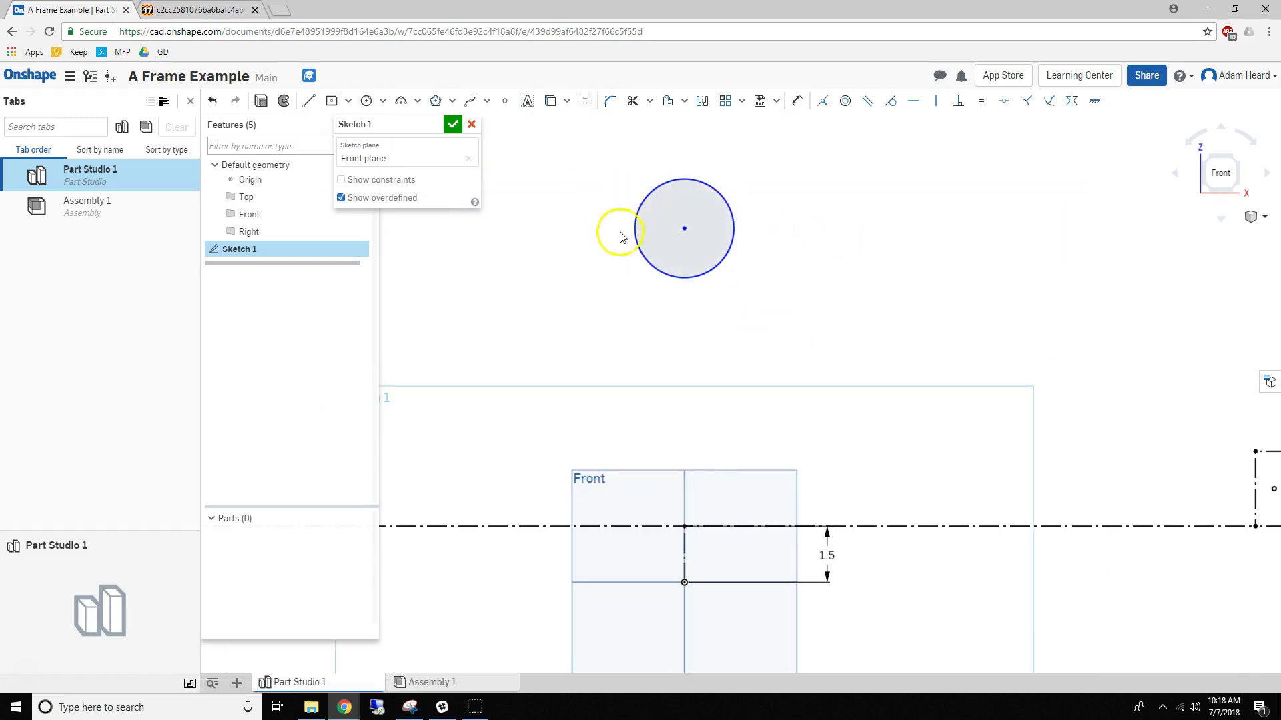
Step: Set the circle's diameter to 1.125 in
{"action": "scroll", "coordinate": [618, 229], "scroll_direction": "down", "scroll_amount": 2}
{"action": "key", "text": "d"}
{"action": "scroll", "coordinate": [675, 193], "scroll_direction": "down", "scroll_amount": 2}
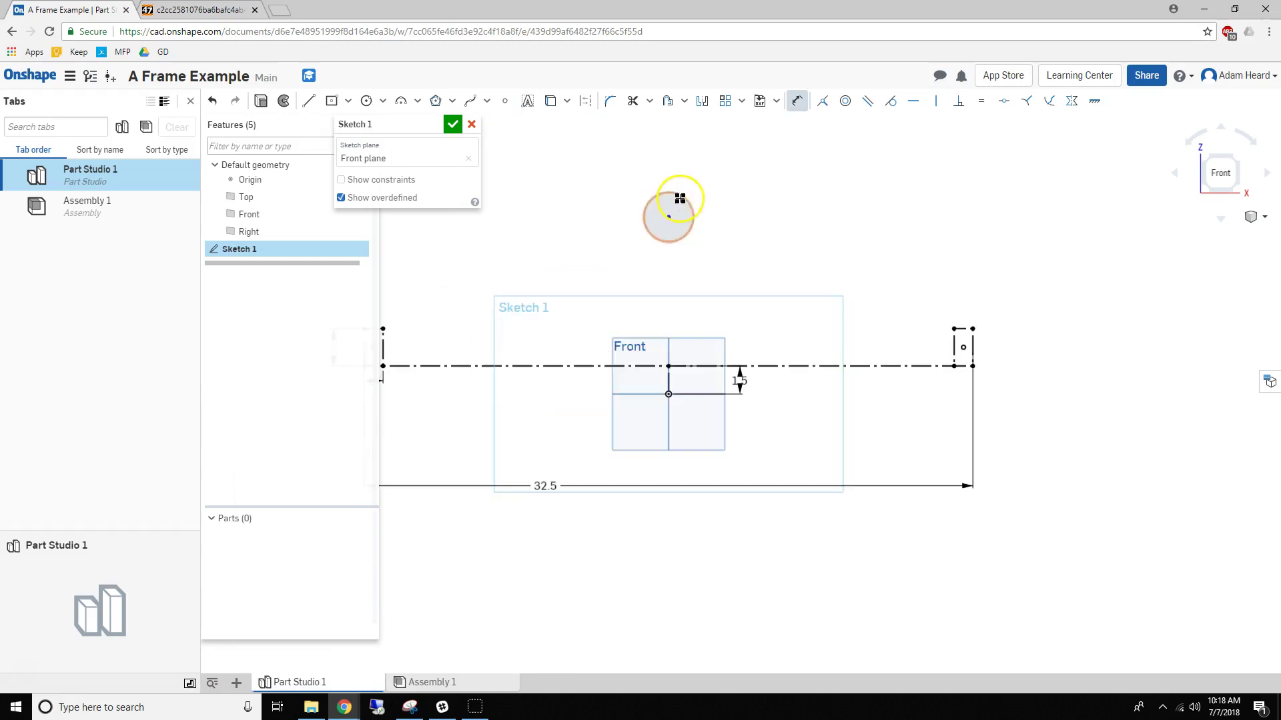
{"action": "left_click", "coordinate": [681, 193]}
{"action": "left_click", "coordinate": [739, 172]}
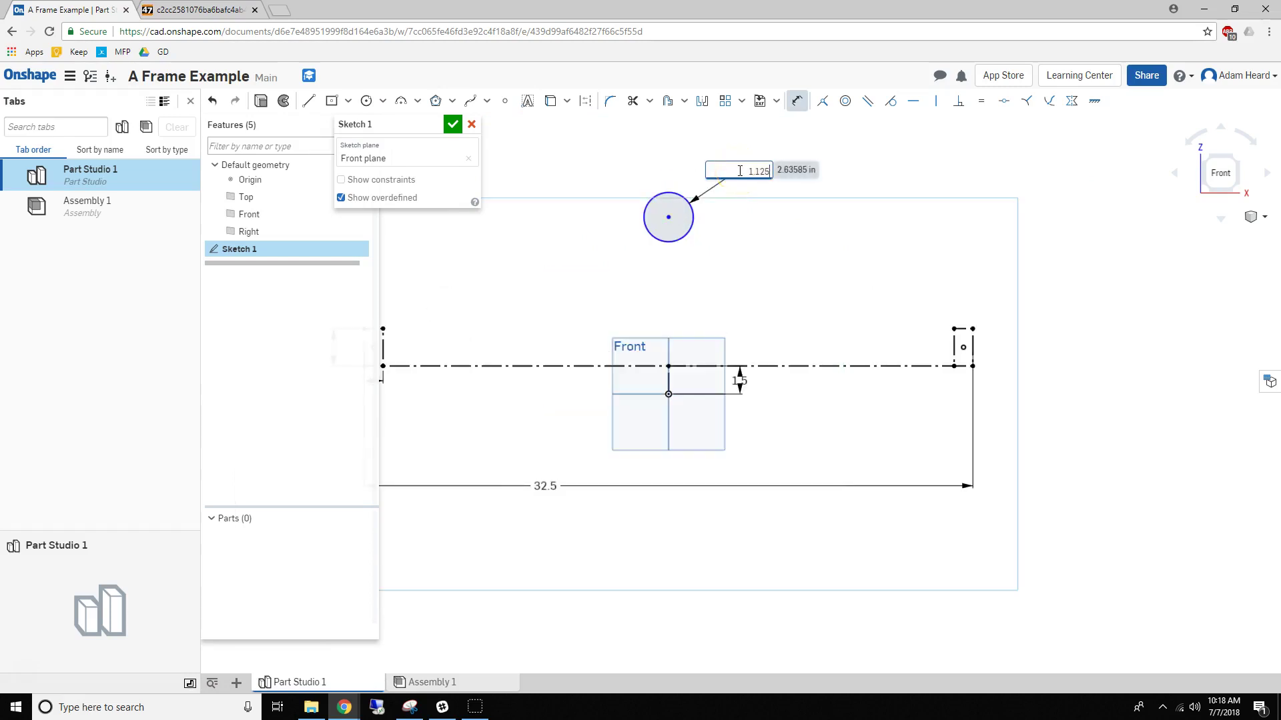
{"action": "type", "text": "1.125"}
{"action": "key", "text": "Return"}
Step: Align the circle's center vertically with the origin and dimension it 14 in above the origin
{"action": "left_click", "coordinate": [666, 220]}
{"action": "left_click", "coordinate": [669, 396]}
{"action": "key", "text": "v"}
{"action": "key", "text": "d"}
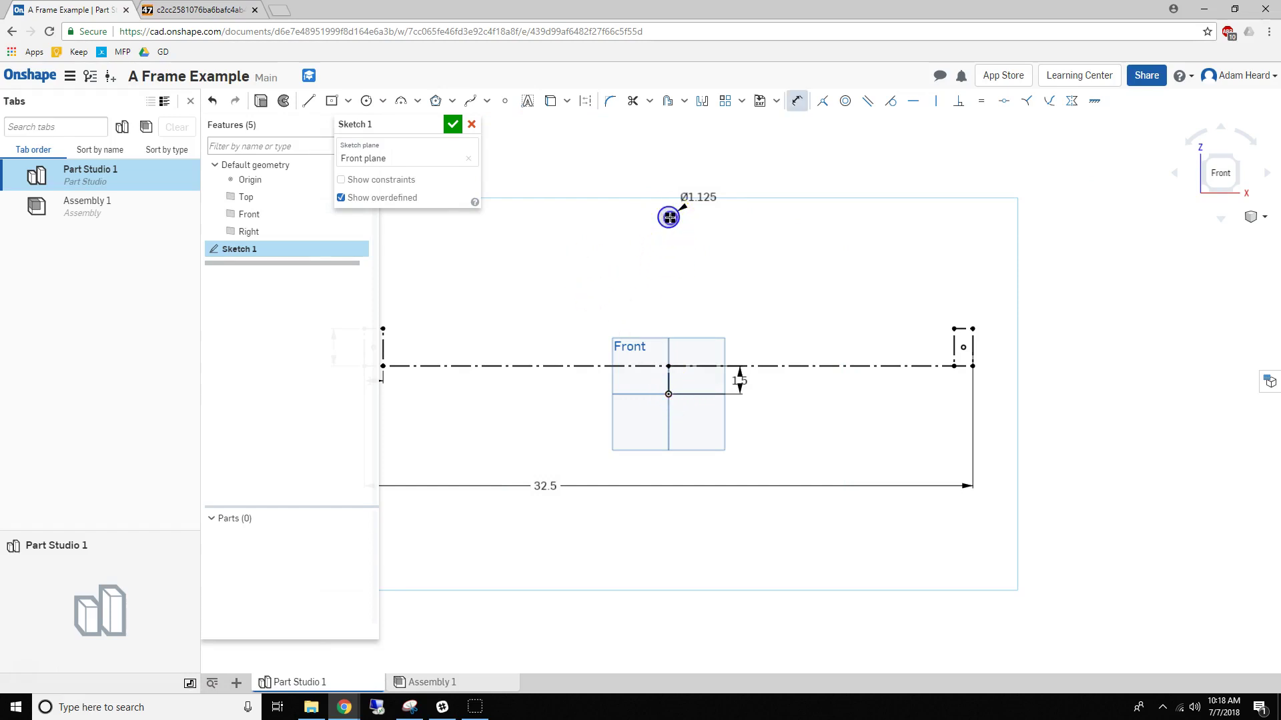
{"action": "left_click", "coordinate": [844, 314]}
{"action": "type", "text": "14"}
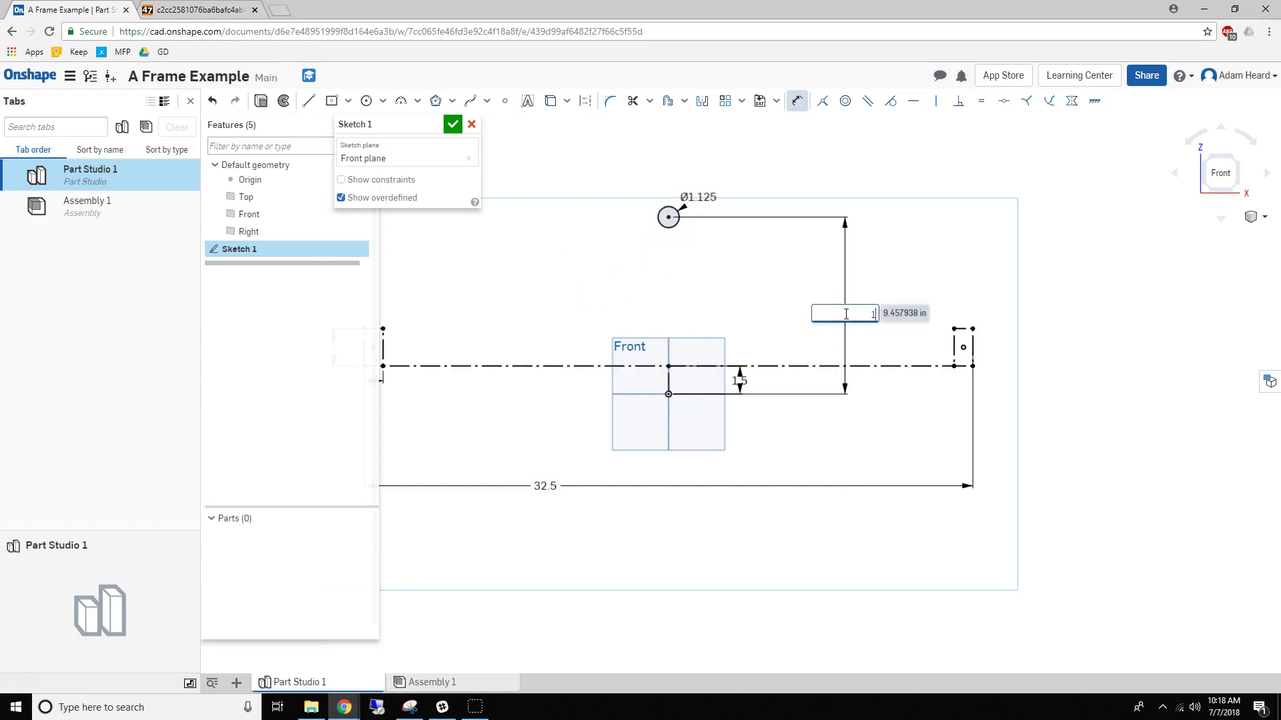
{"action": "key", "text": "Return"}
Step: Draw a corner rectangle on top of each construction rectangle, starting from its upper corner
{"action": "scroll", "coordinate": [594, 226], "scroll_direction": "down", "scroll_amount": 3}
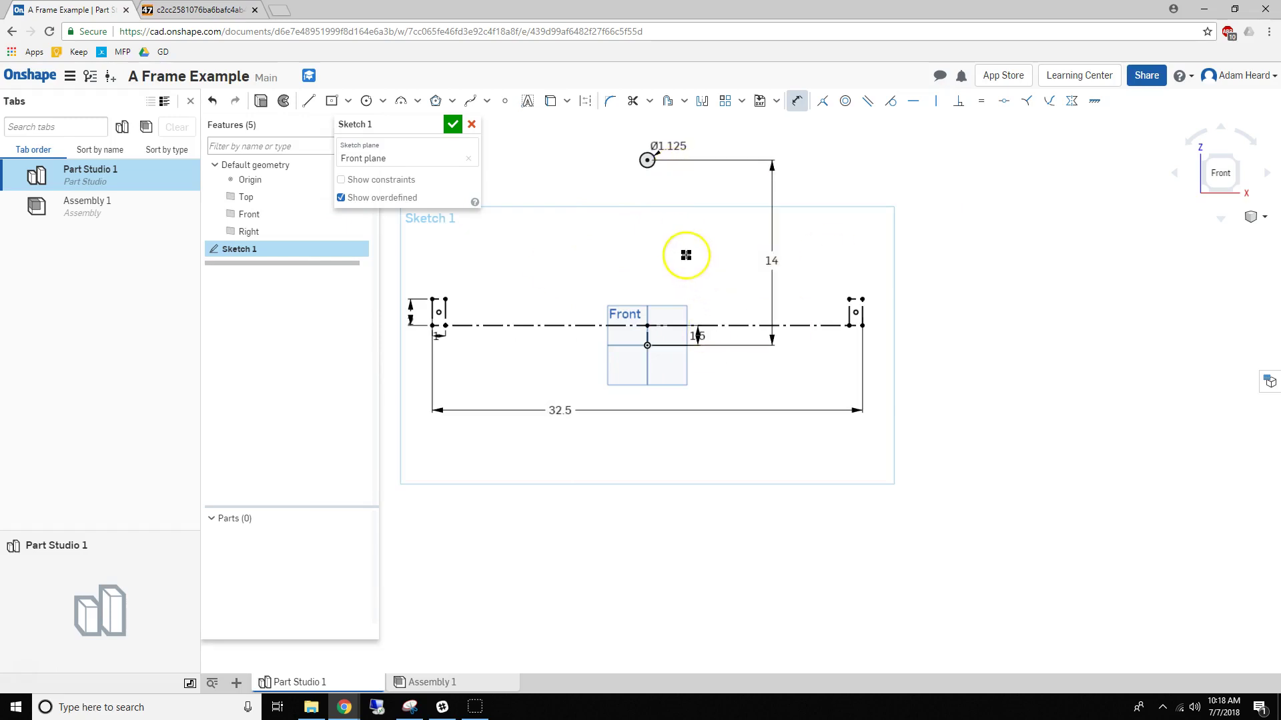
{"action": "middle_click_drag", "start_coordinate": [681, 254], "coordinate": [741, 337]}
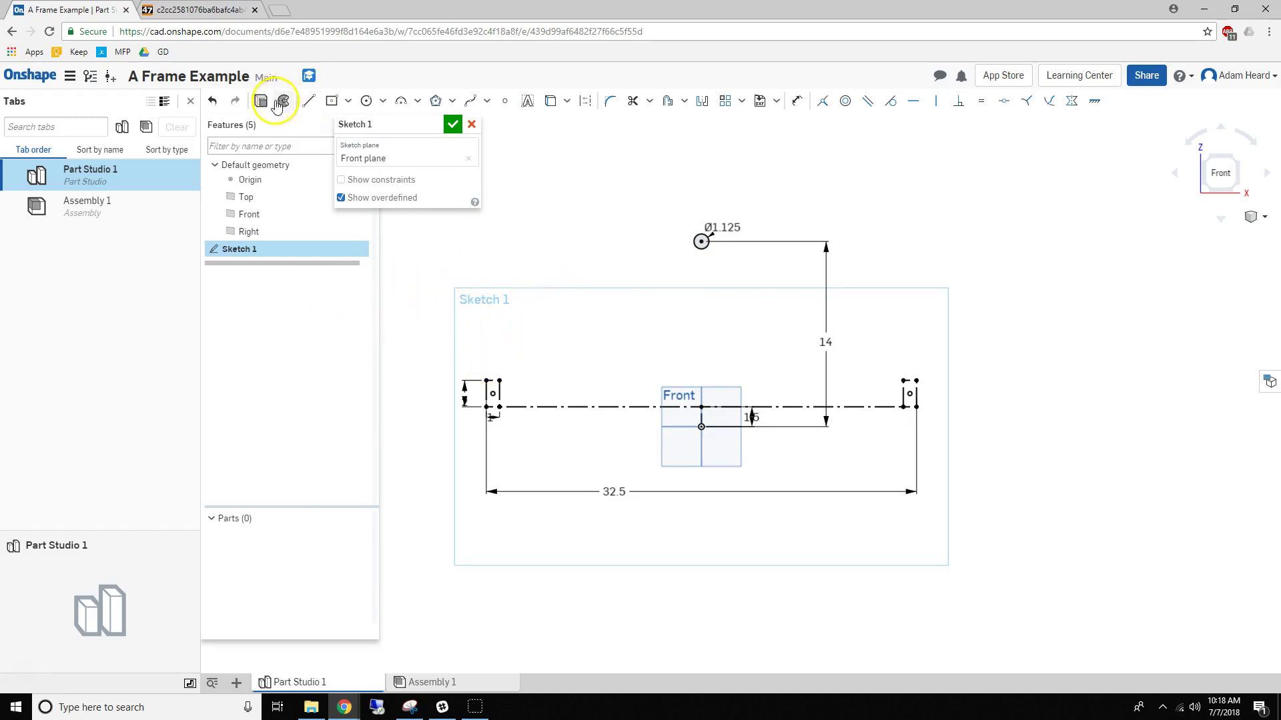
{"action": "left_click", "coordinate": [347, 101]}
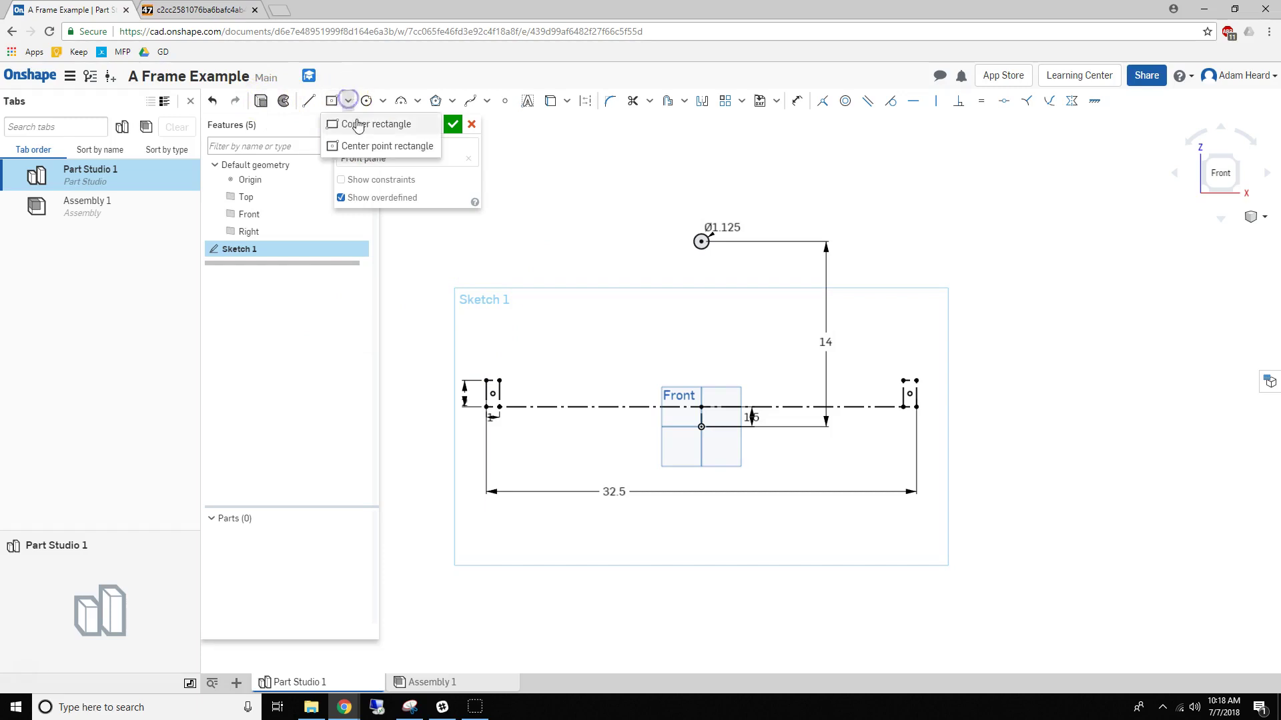
{"action": "left_click", "coordinate": [358, 125]}
{"action": "left_click", "coordinate": [486, 381]}
{"action": "left_click", "coordinate": [512, 359]}
{"action": "left_click", "coordinate": [924, 359]}
{"action": "scroll", "coordinate": [577, 360], "scroll_direction": "up", "scroll_amount": 2}
{"action": "key", "text": "Escape"}
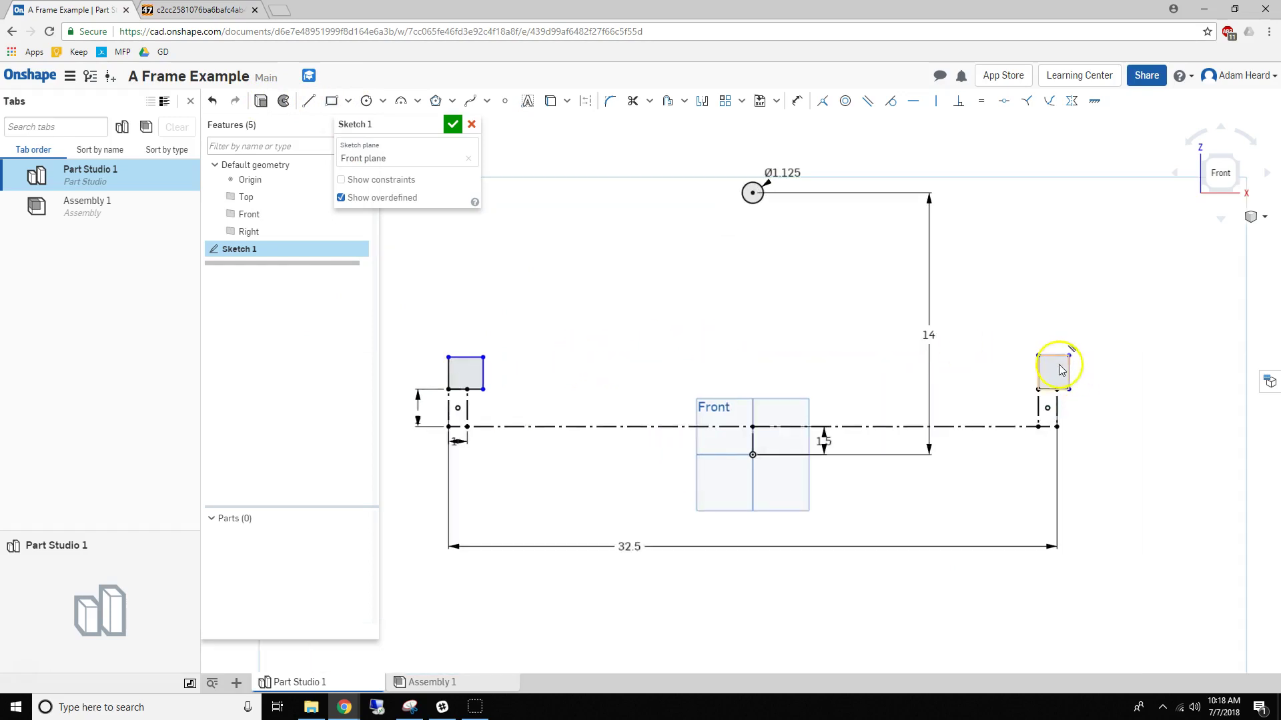
Step: Match the upper rectangles' widths to the rectangles below them and make the right one construction geometry
{"action": "left_click", "coordinate": [466, 358]}
{"action": "left_click", "coordinate": [459, 432]}
{"action": "left_click_drag", "start_coordinate": [1009, 334], "coordinate": [1091, 413]}
{"action": "left_click", "coordinate": [752, 305]}
{"action": "scroll", "coordinate": [493, 371], "scroll_direction": "up", "scroll_amount": 2}
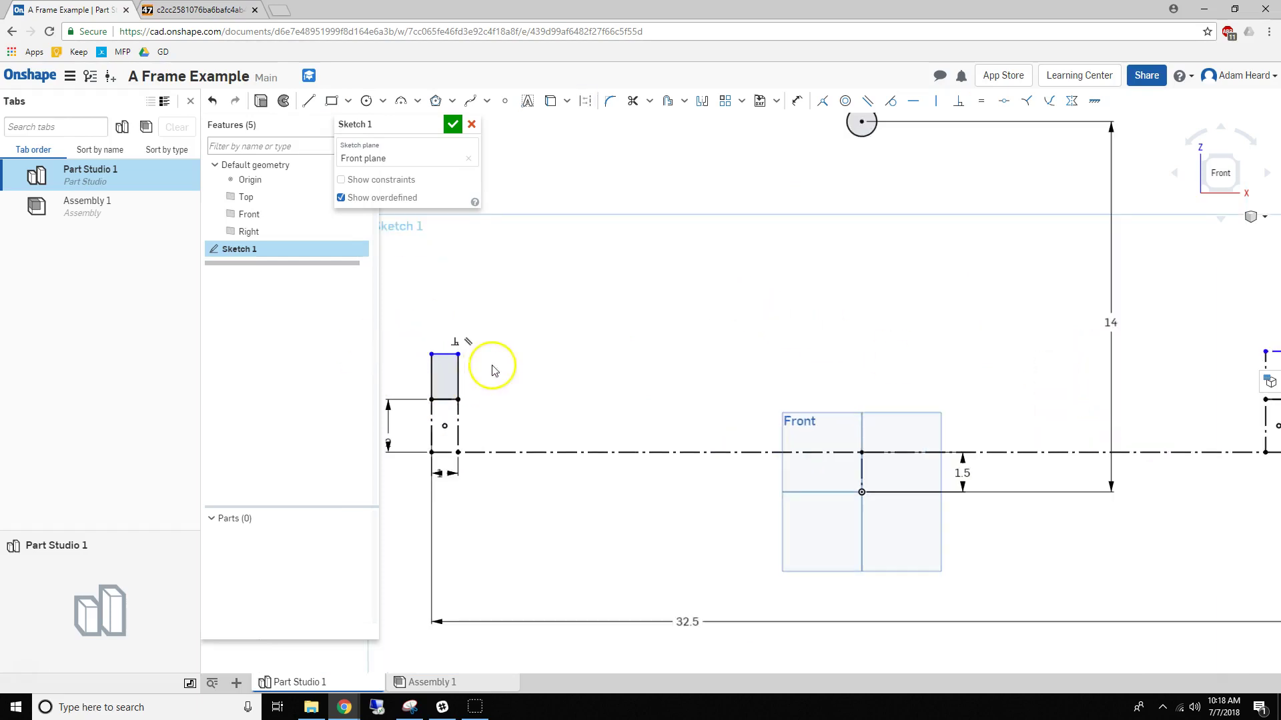
Step: Dimension the left upper rectangle's height to 2 in
{"action": "key", "text": "u"}
{"action": "left_click", "coordinate": [472, 366]}
{"action": "type", "text": "2"}
{"action": "key", "text": "Return"}
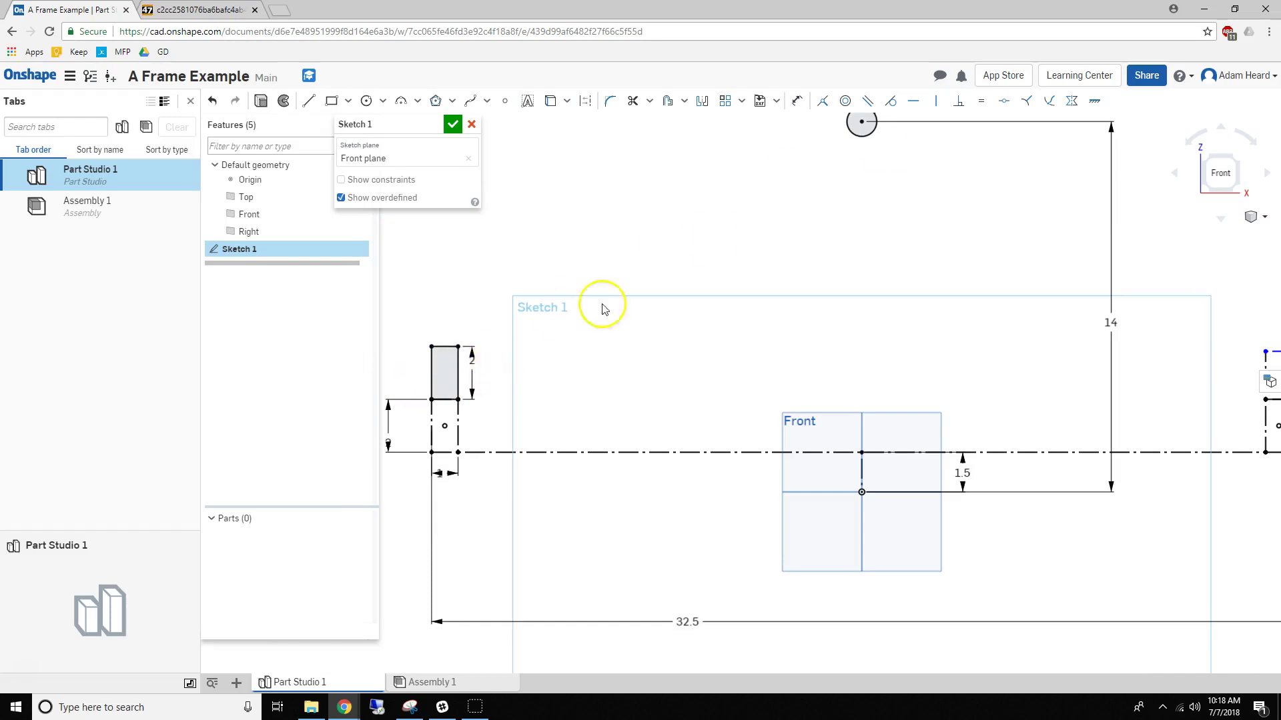
Step: Constrain the right upper rectangle's height equal to that of the left upper rectangle
{"action": "scroll", "coordinate": [744, 302], "scroll_direction": "down", "scroll_amount": 5}
{"action": "scroll", "coordinate": [878, 306], "scroll_direction": "up", "scroll_amount": 2}
{"action": "left_click", "coordinate": [1006, 320]}
{"action": "scroll", "coordinate": [648, 328], "scroll_direction": "up", "scroll_amount": 4}
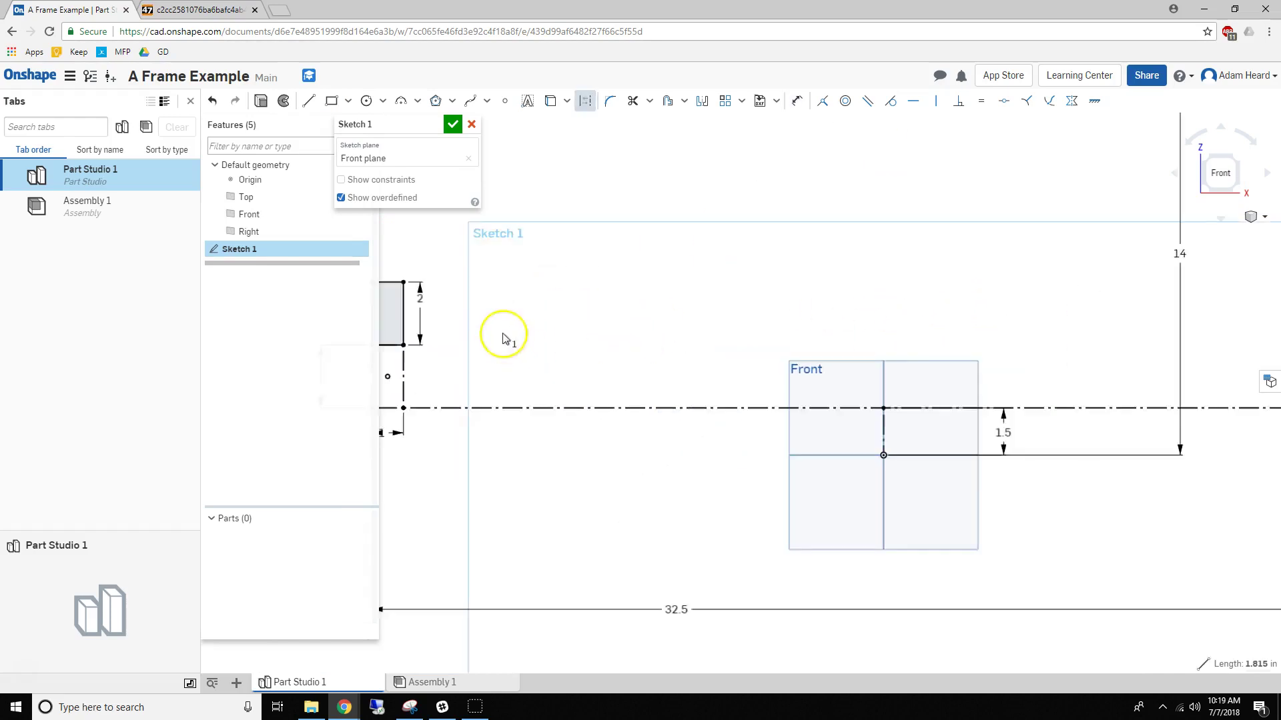
{"action": "left_click", "coordinate": [503, 338]}
{"action": "scroll", "coordinate": [471, 315], "scroll_direction": "up", "scroll_amount": 1}
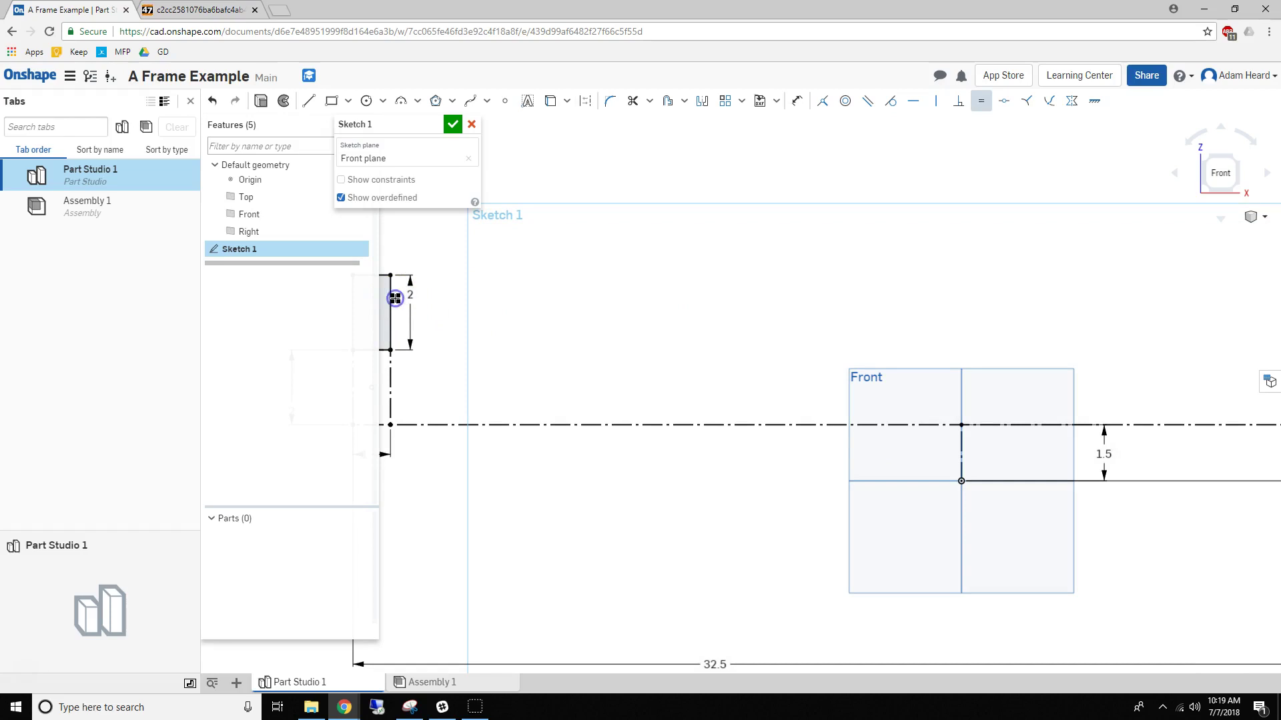
{"action": "scroll", "coordinate": [570, 343], "scroll_direction": "down", "scroll_amount": 5}
{"action": "scroll", "coordinate": [840, 334], "scroll_direction": "up", "scroll_amount": 3}
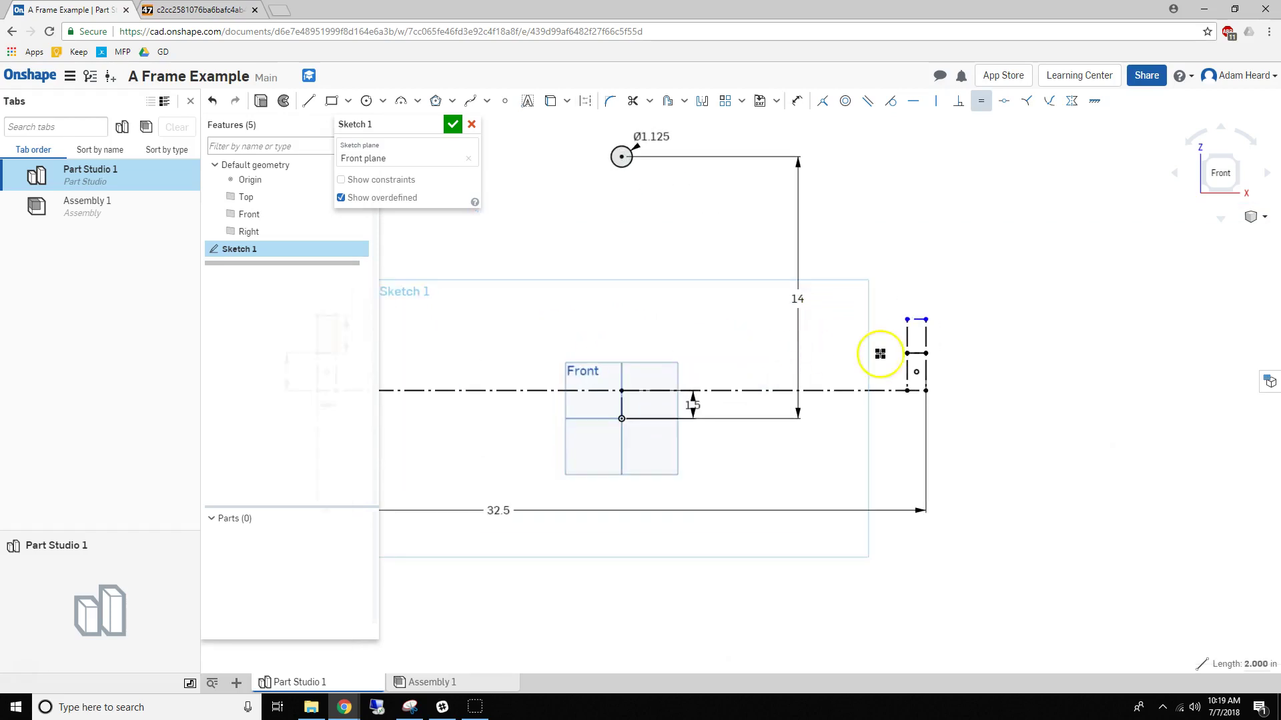
{"action": "scroll", "coordinate": [907, 327], "scroll_direction": "down", "scroll_amount": 2}
{"action": "scroll", "coordinate": [454, 334], "scroll_direction": "up", "scroll_amount": 2}
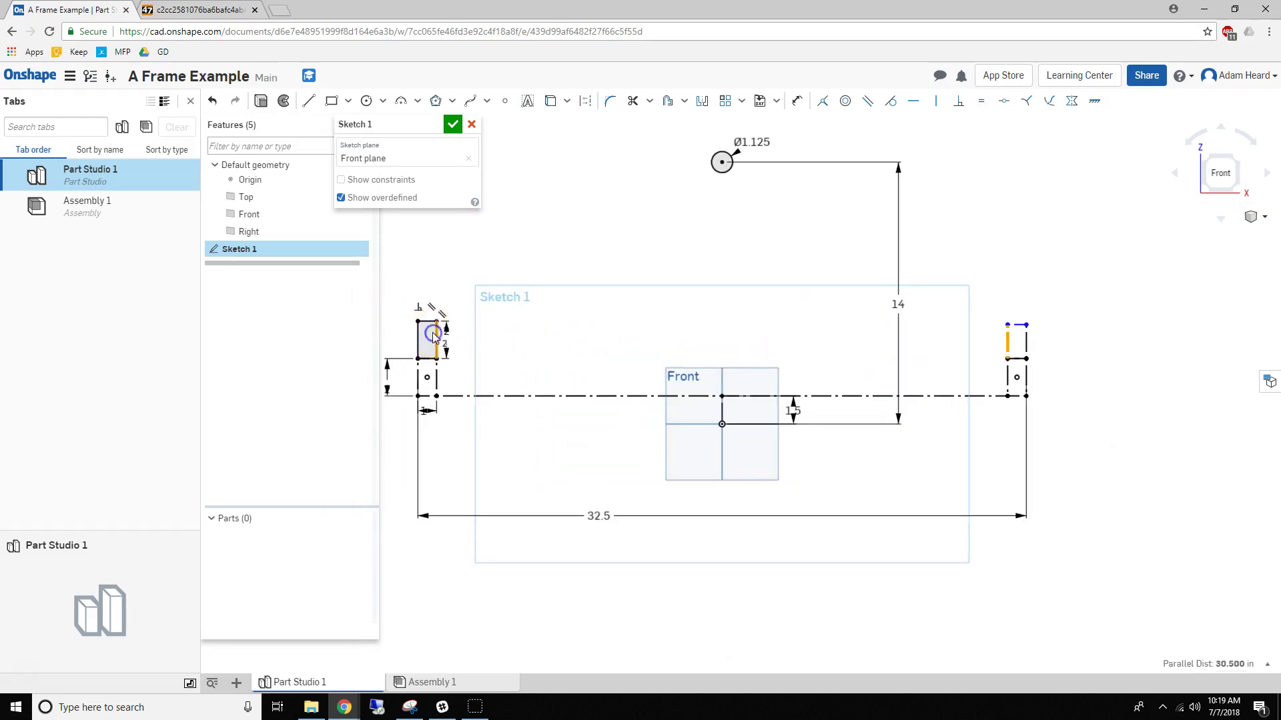
{"action": "middle_click_drag", "start_coordinate": [503, 253], "coordinate": [533, 278]}
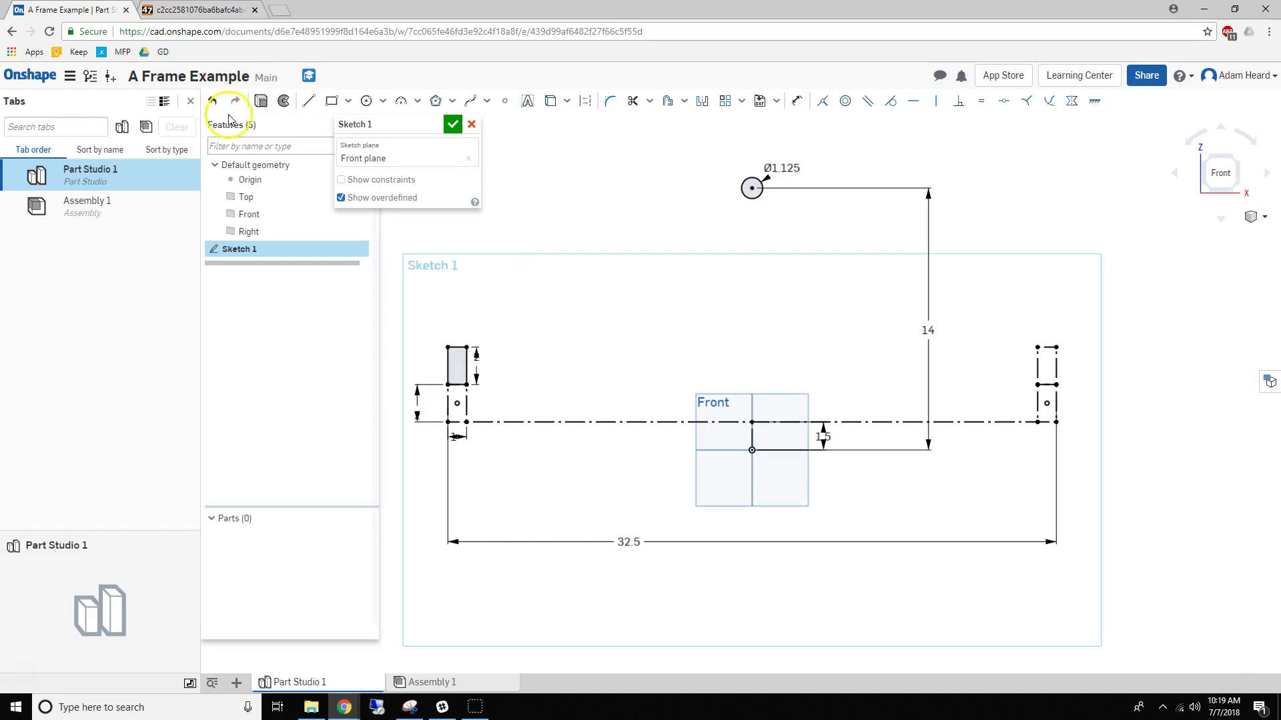
Step: Draw a closed slanted four-sided outline with lines between the left rectangle and the circle, its lower end about 2.27 in long
{"action": "left_click", "coordinate": [346, 104]}
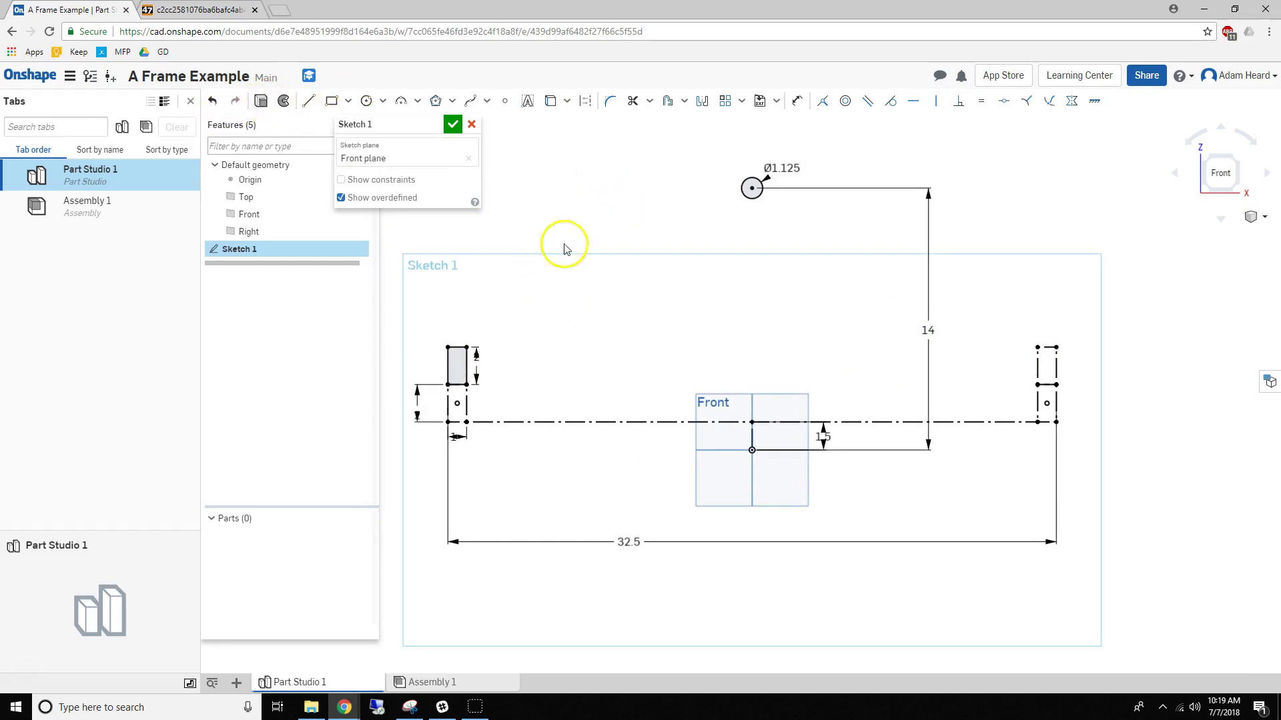
{"action": "key", "text": "l"}
{"action": "scroll", "coordinate": [489, 306], "scroll_direction": "up", "scroll_amount": 2}
{"action": "left_click", "coordinate": [478, 332]}
{"action": "left_click", "coordinate": [519, 377]}
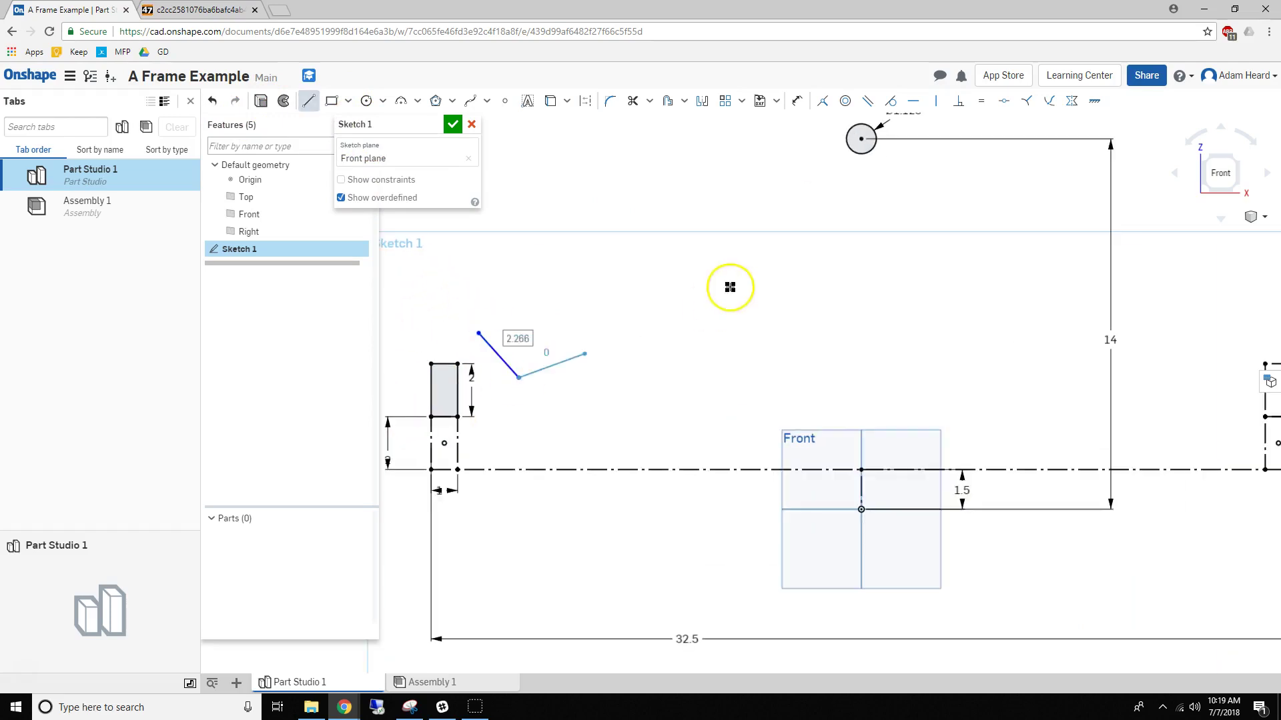
{"action": "left_click", "coordinate": [746, 211]}
{"action": "left_click", "coordinate": [703, 178]}
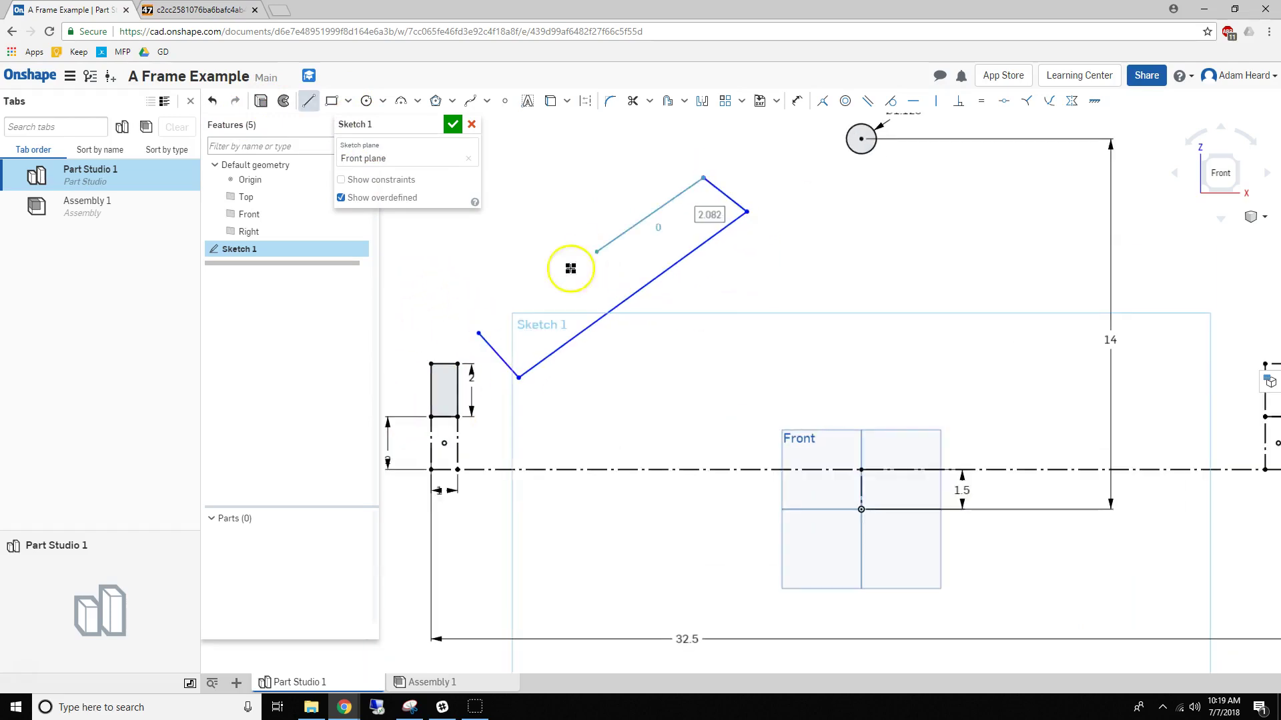
{"action": "left_click", "coordinate": [478, 332]}
Step: Constrain the slanted outline's opposite sides parallel and its lower end perpendicular to the upper long edge
{"action": "left_click", "coordinate": [895, 102]}
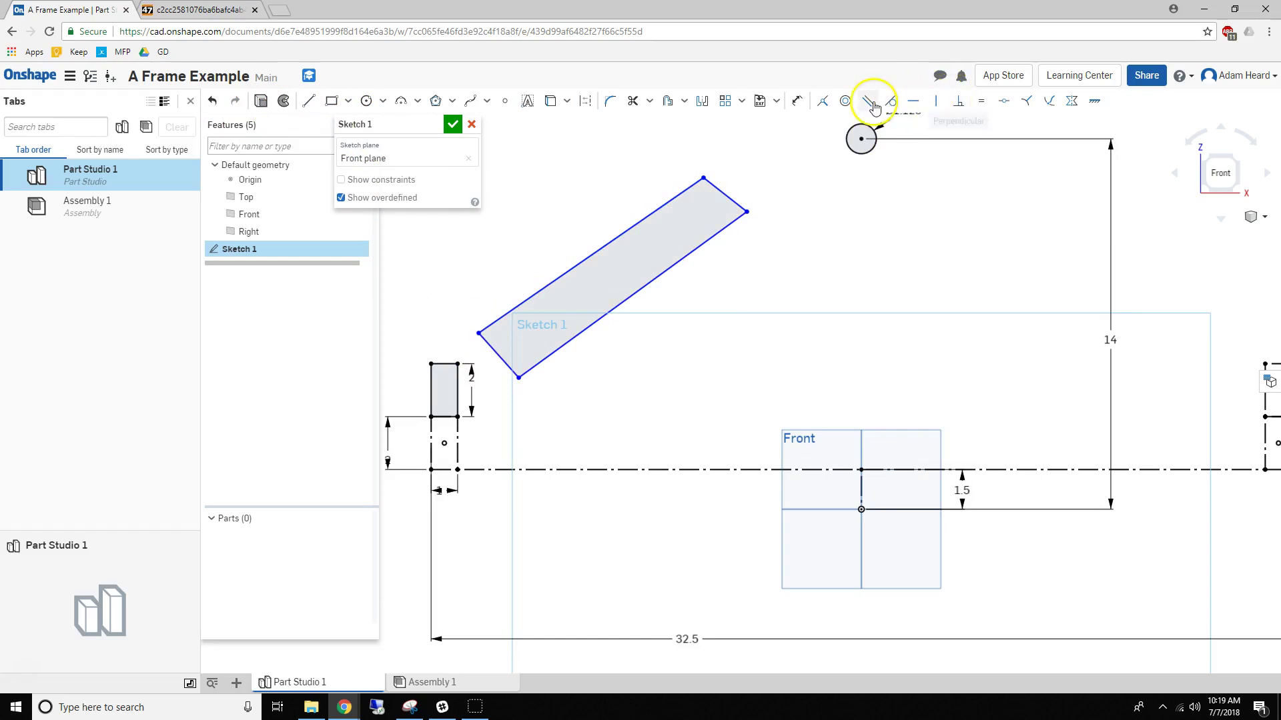
{"action": "left_click", "coordinate": [734, 221]}
{"action": "left_click", "coordinate": [728, 193]}
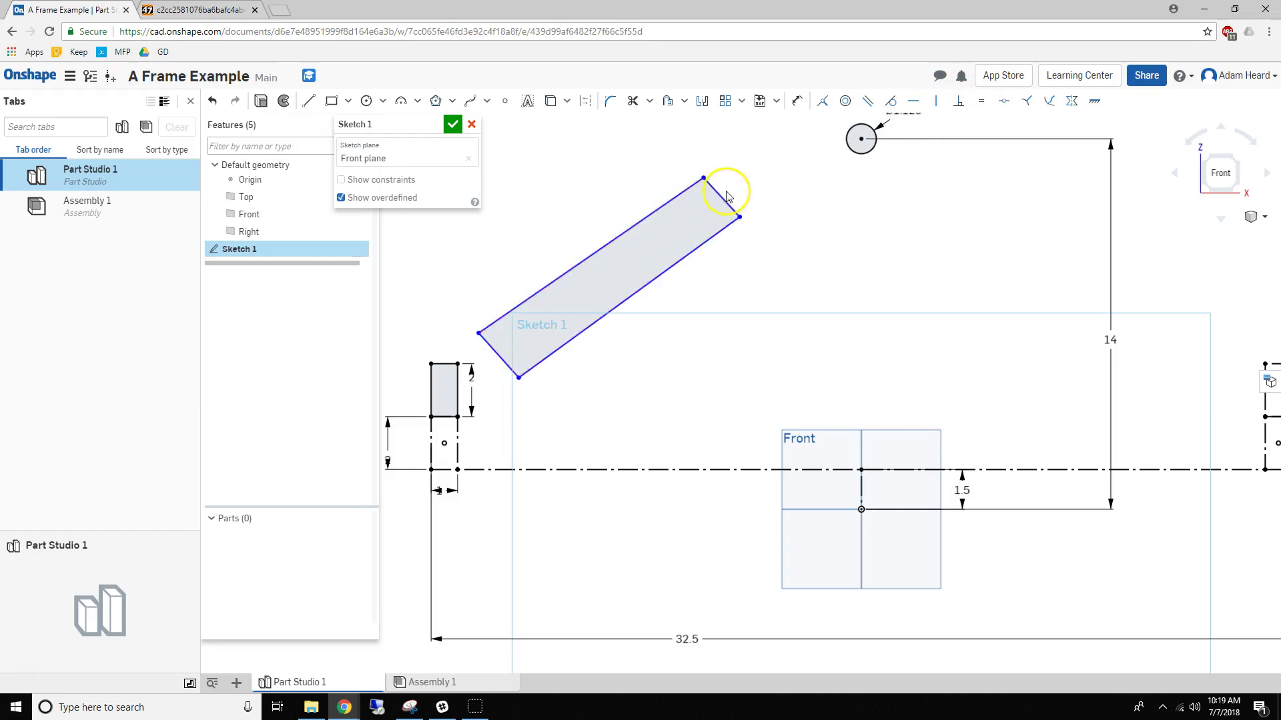
{"action": "left_click", "coordinate": [719, 198]}
{"action": "left_click", "coordinate": [498, 353]}
{"action": "left_click", "coordinate": [504, 316]}
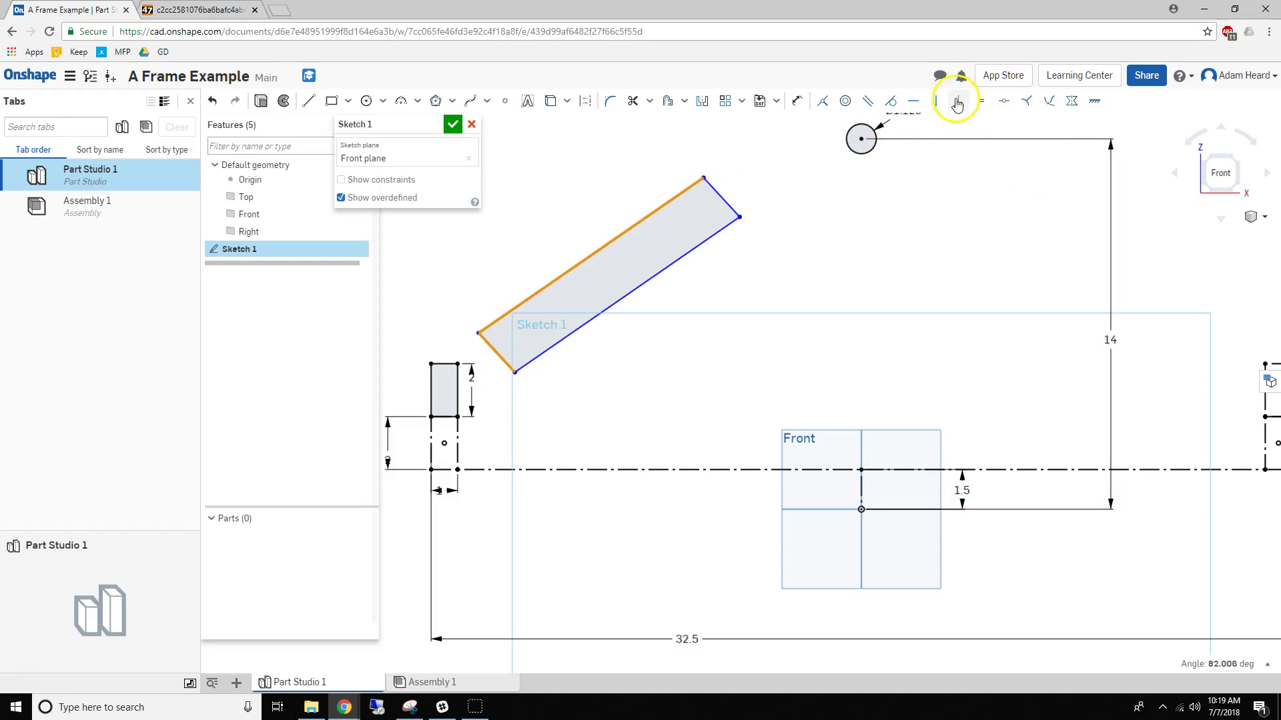
{"action": "left_click", "coordinate": [957, 102]}
Step: Dimension the lower end of the slanted rectangle to 2 in
{"action": "key", "text": "d"}
{"action": "left_click", "coordinate": [495, 362]}
{"action": "type", "text": "2"}
{"action": "key", "text": "Return"}
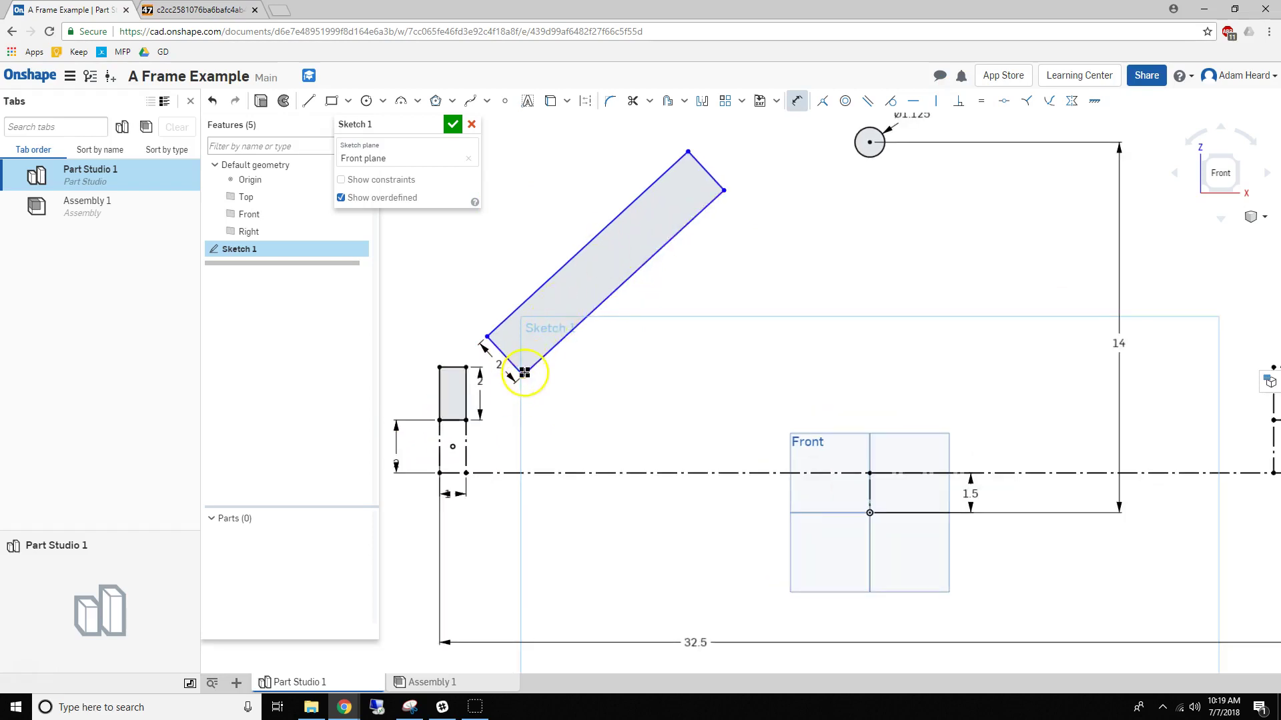
Step: Dimension the slanted rectangle's lower end 0.5 in above the left solid rectangle's base and 0.1 in horizontally from its inner edge
{"action": "left_click", "coordinate": [467, 421]}
{"action": "left_click", "coordinate": [543, 402]}
{"action": "type", "text": "0.5"}
{"action": "key", "text": "Return"}
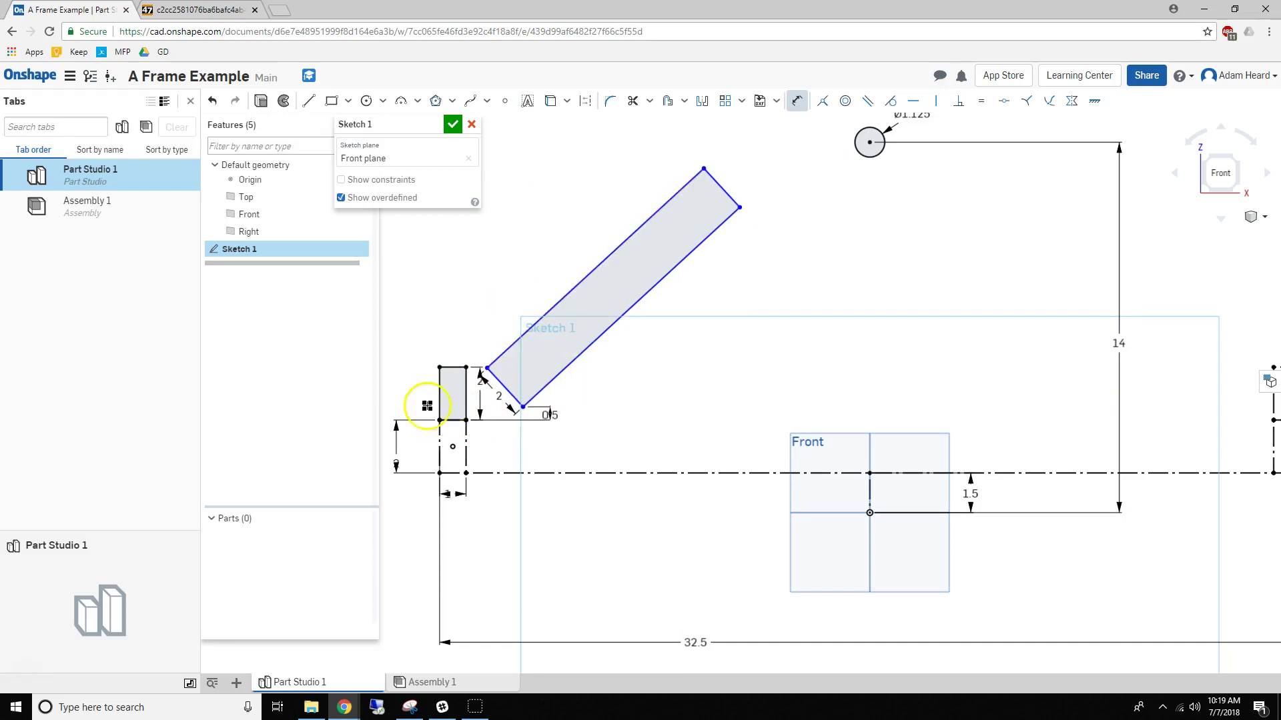
{"action": "scroll", "coordinate": [433, 409], "scroll_direction": "up", "scroll_amount": 3}
{"action": "left_click", "coordinate": [491, 346]}
{"action": "left_click", "coordinate": [498, 315]}
{"action": "type", "text": "0.1"}
{"action": "key", "text": "Return"}
{"action": "scroll", "coordinate": [652, 267], "scroll_direction": "down", "scroll_amount": 4}
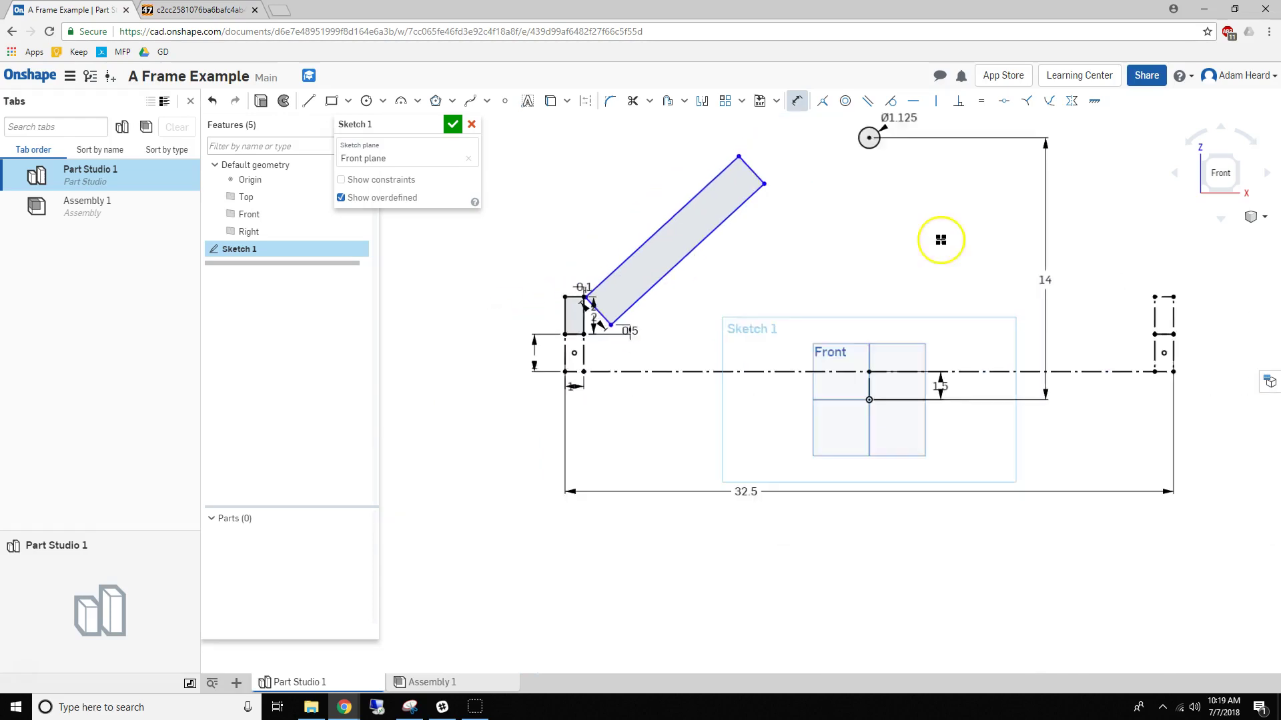
Step: Swing the slanted rectangle's free upper end over so it sits just beside the circle
{"action": "scroll", "coordinate": [872, 214], "scroll_direction": "up", "scroll_amount": 1}
{"action": "left_click_drag", "start_coordinate": [737, 148], "coordinate": [851, 122]}
{"action": "scroll", "coordinate": [929, 131], "scroll_direction": "down", "scroll_amount": 1}
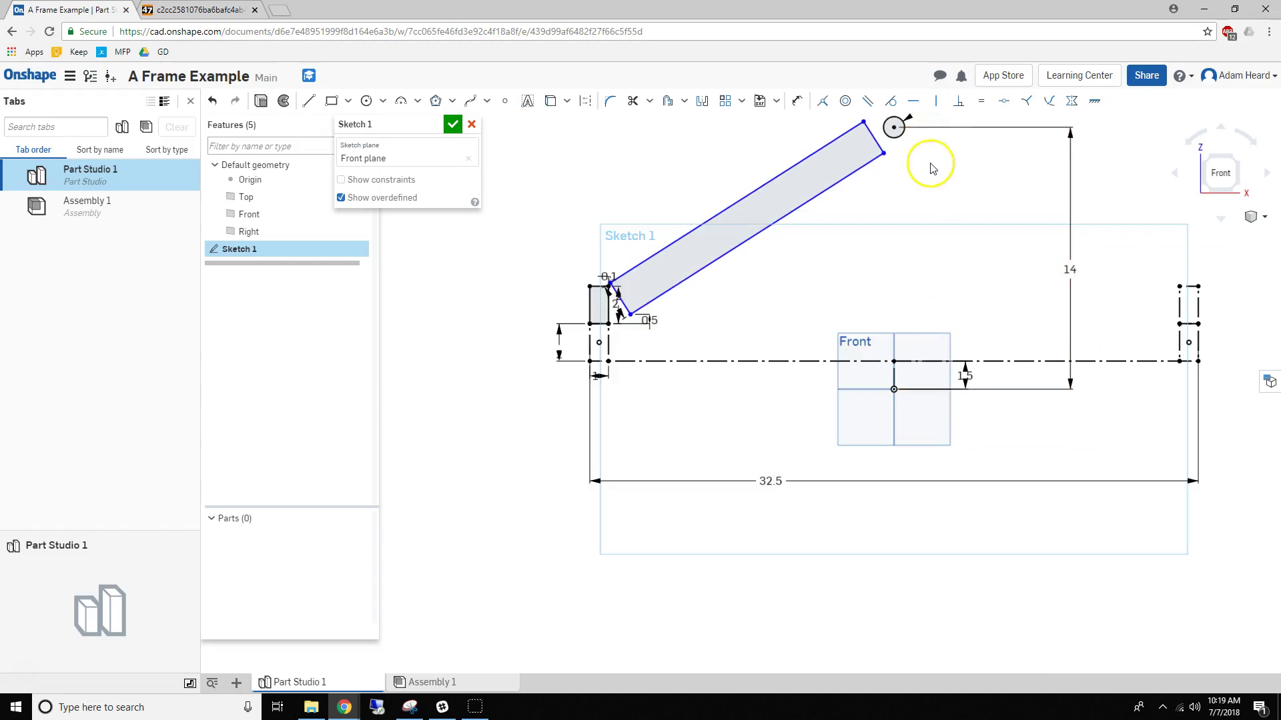
Step: Draw a construction line between the slanted rectangle's upper end midpoint and the circle's centre, and constrain it parallel to the long edge
{"action": "middle_click_drag", "start_coordinate": [934, 160], "coordinate": [824, 264]}
{"action": "scroll", "coordinate": [852, 248], "scroll_direction": "up", "scroll_amount": 3}
{"action": "key", "text": "l"}
{"action": "key", "text": "q"}
{"action": "scroll", "coordinate": [684, 241], "scroll_direction": "up", "scroll_amount": 2}
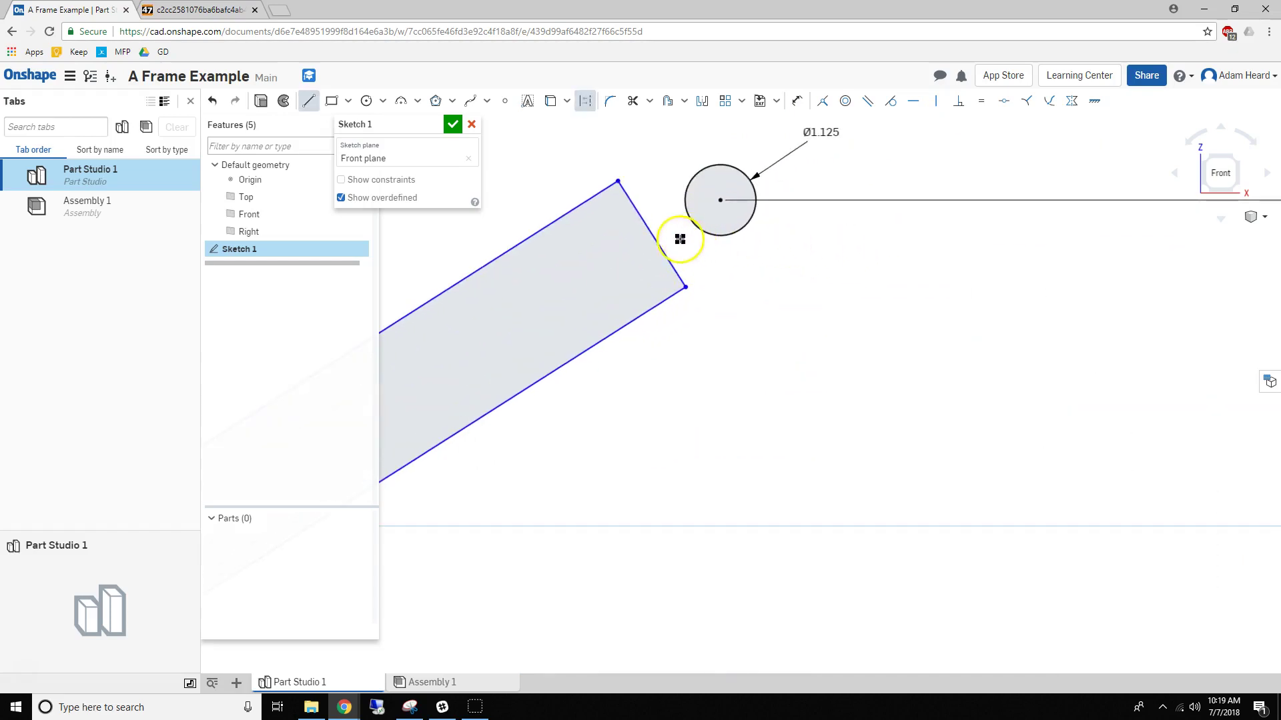
{"action": "left_click", "coordinate": [719, 200]}
{"action": "key", "text": "Escape"}
{"action": "left_click", "coordinate": [672, 224]}
{"action": "left_click", "coordinate": [591, 199]}
{"action": "left_click", "coordinate": [867, 108]}
{"action": "scroll", "coordinate": [727, 350], "scroll_direction": "down", "scroll_amount": 2}
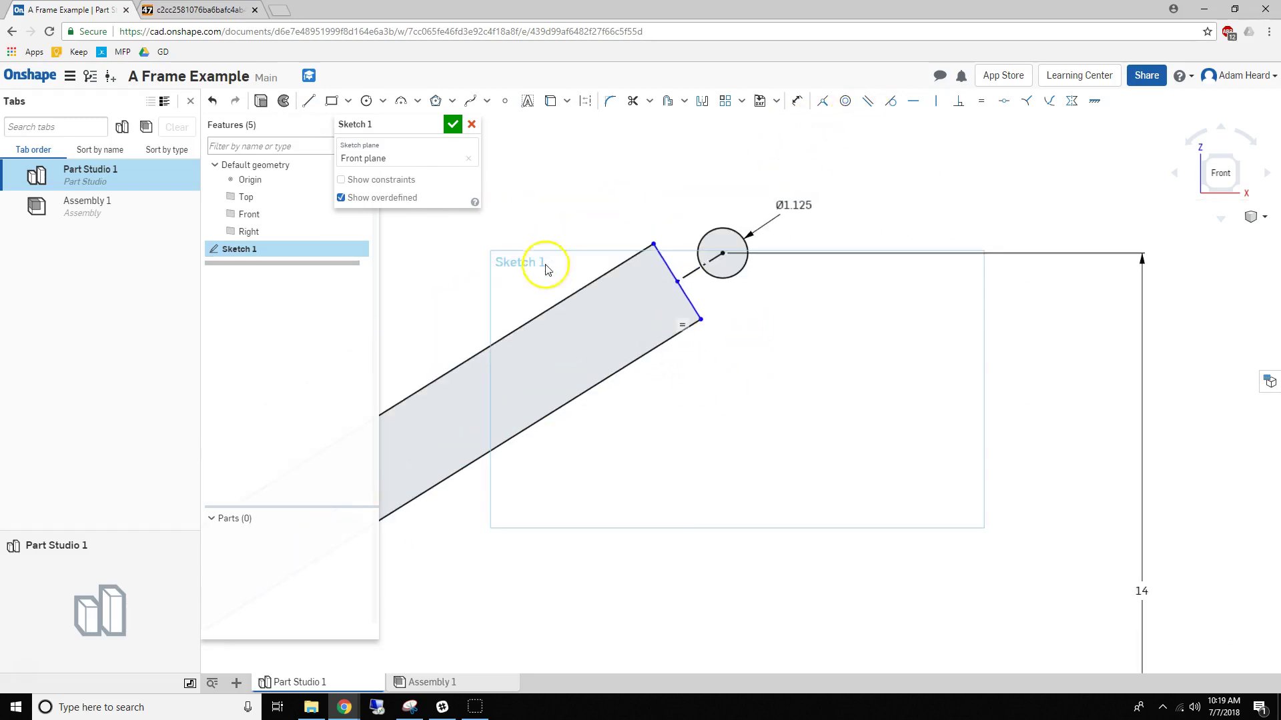
Step: Dimension the slanted rectangle's long edge to 16.5 in and add a dimension to the construction line reaching the circle's centre
{"action": "key", "text": "d"}
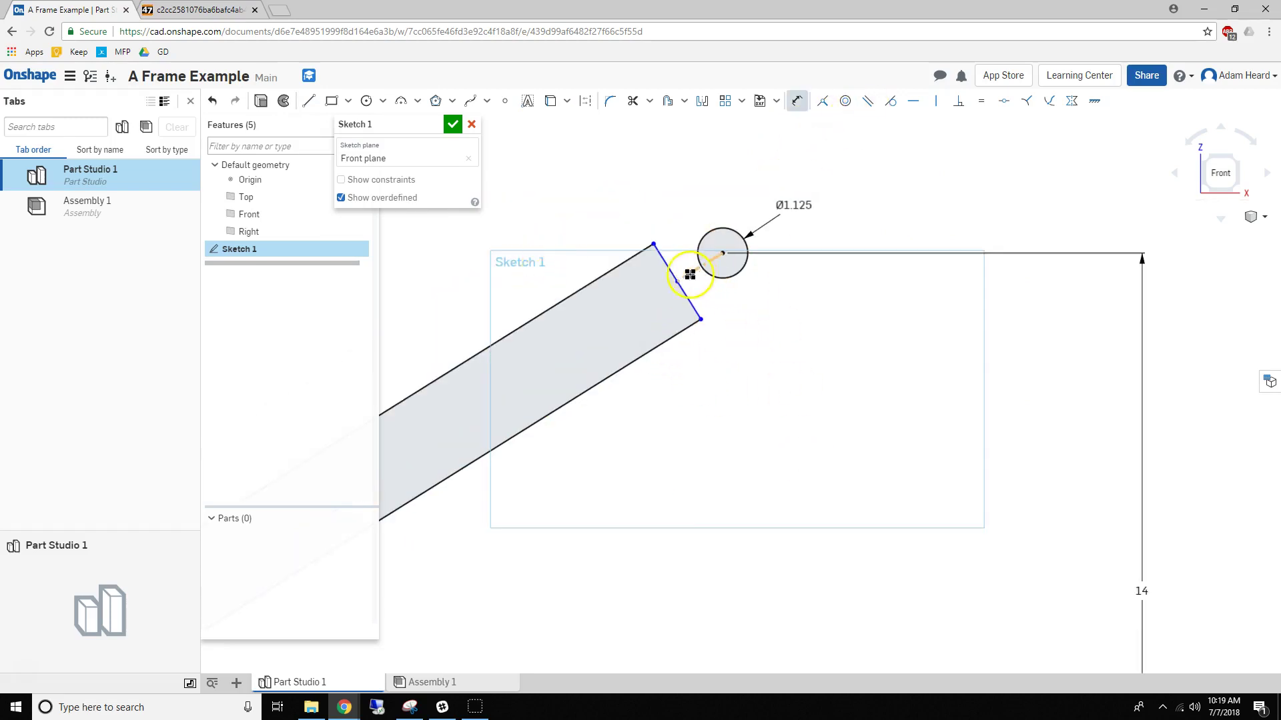
{"action": "left_click", "coordinate": [615, 267]}
{"action": "scroll", "coordinate": [612, 270], "scroll_direction": "down", "scroll_amount": 2}
{"action": "left_click", "coordinate": [549, 294]}
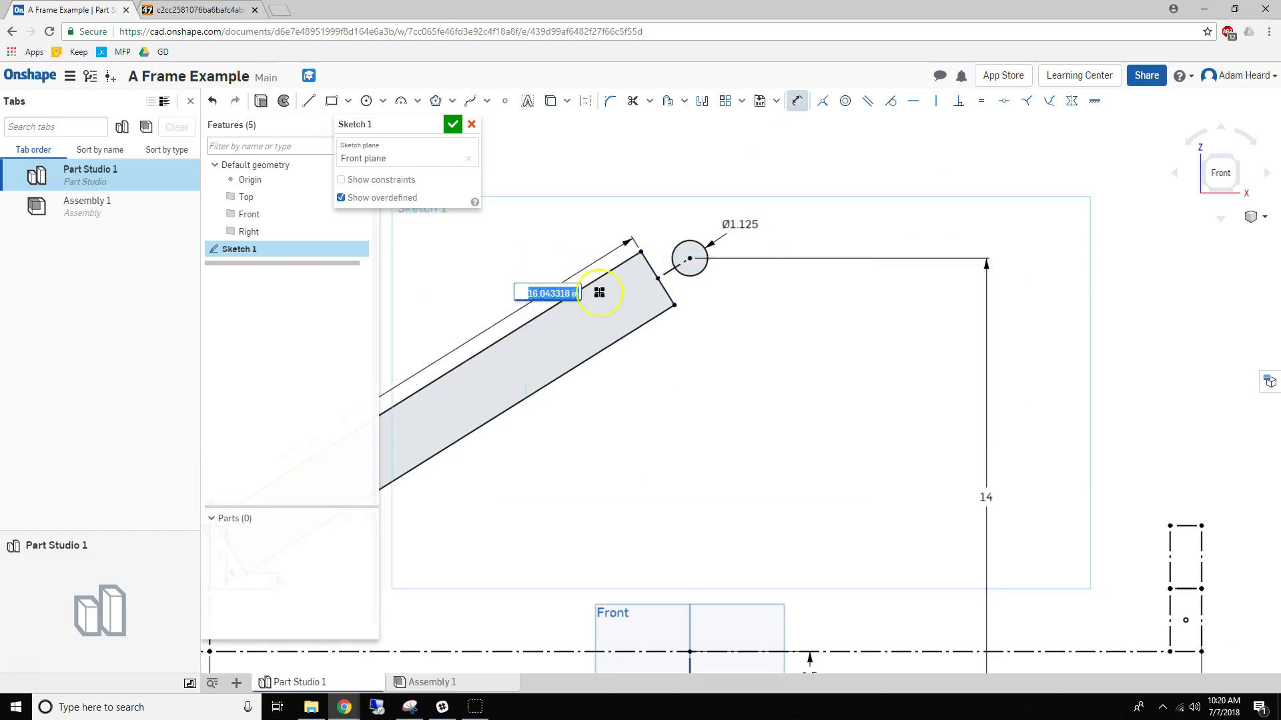
{"action": "key", "text": "Return"}
{"action": "scroll", "coordinate": [680, 273], "scroll_direction": "up", "scroll_amount": 5}
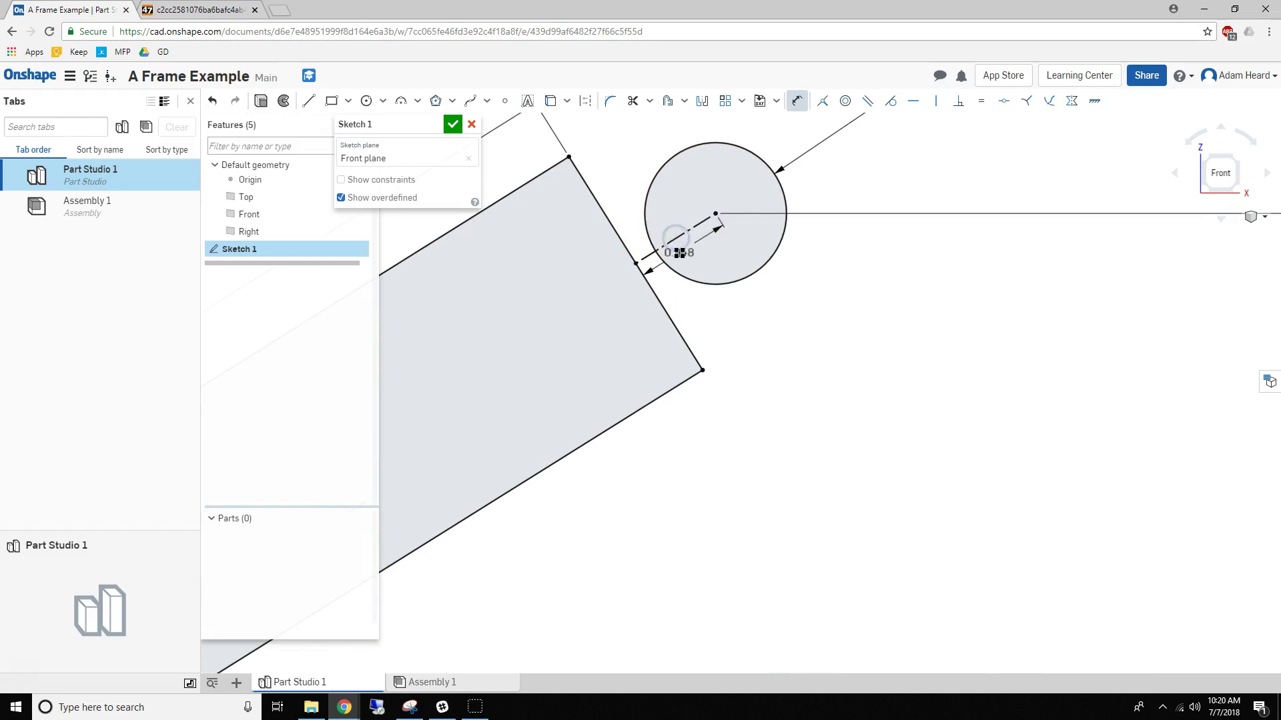
{"action": "key", "text": "Return"}
{"action": "scroll", "coordinate": [689, 252], "scroll_direction": "up", "scroll_amount": 3}
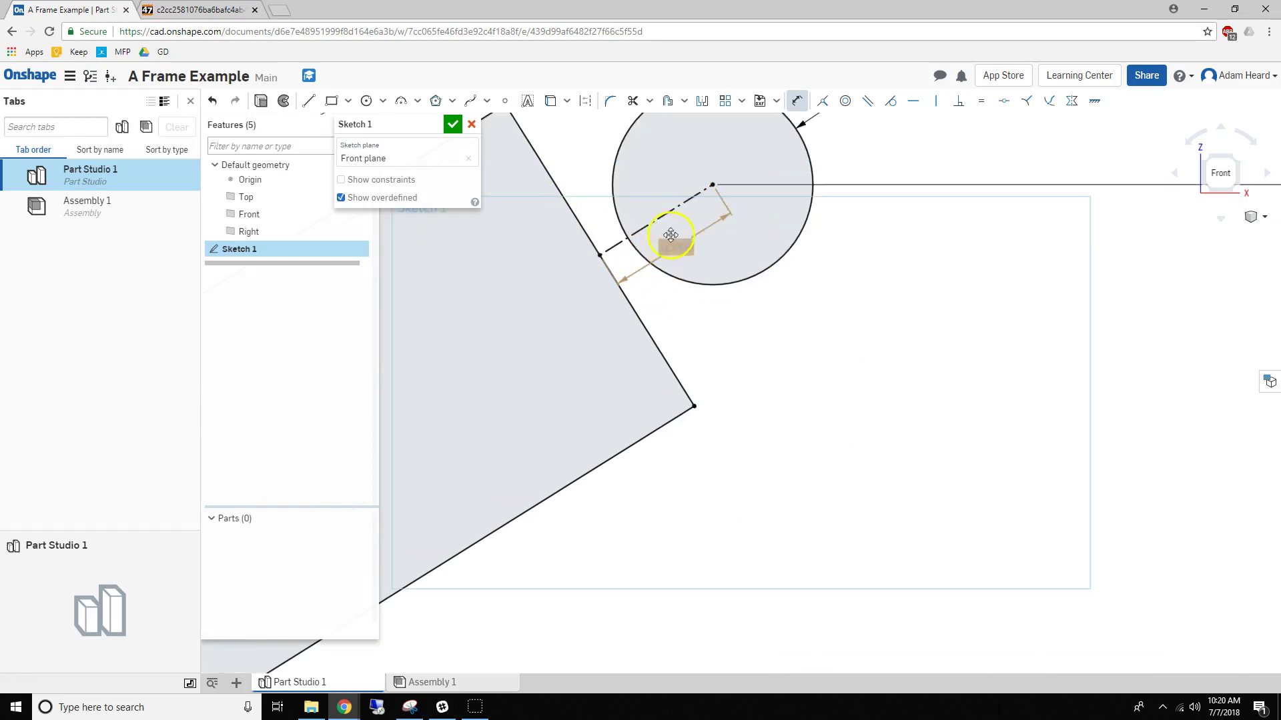
Step: Examine how the slanted rectangle fits between the left rectangles and the circle
{"action": "scroll", "coordinate": [679, 248], "scroll_direction": "down", "scroll_amount": 5}
{"action": "middle_click_drag", "start_coordinate": [609, 327], "coordinate": [723, 281]}
{"action": "scroll", "coordinate": [698, 298], "scroll_direction": "down", "scroll_amount": 3}
{"action": "scroll", "coordinate": [779, 243], "scroll_direction": "up", "scroll_amount": 3}
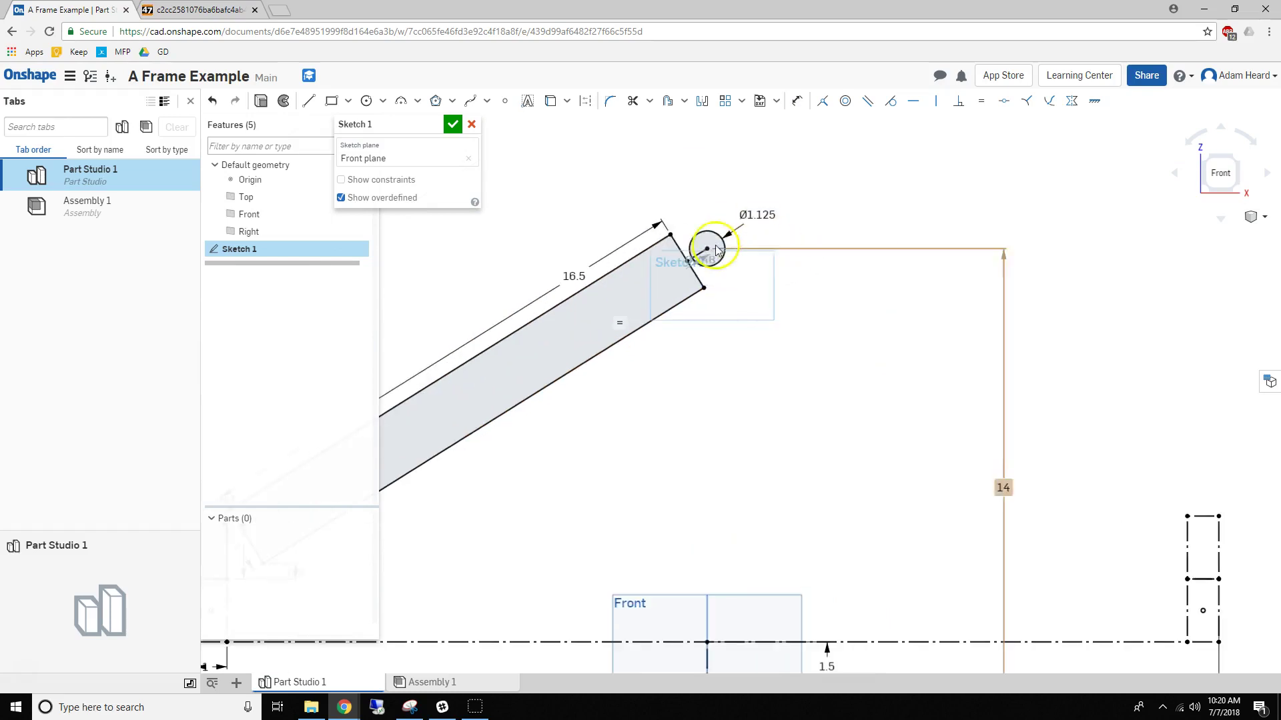
{"action": "scroll", "coordinate": [637, 297], "scroll_direction": "down", "scroll_amount": 5}
{"action": "mouse_move", "coordinate": [626, 338]}
{"action": "right_mouse_down"}
{"action": "mouse_move", "coordinate": [603, 374]}
{"action": "mouse_move", "coordinate": [631, 331]}
{"action": "right_mouse_up"}
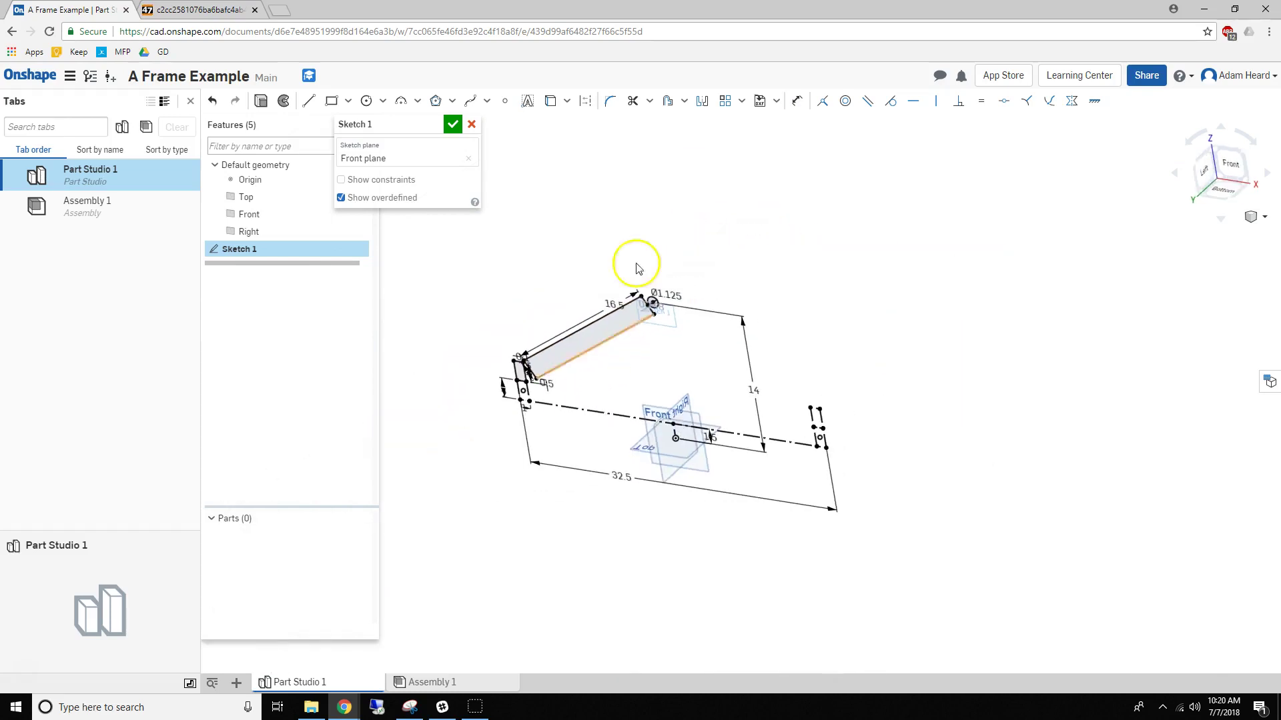
{"action": "key", "text": "n"}
{"action": "scroll", "coordinate": [674, 357], "scroll_direction": "up", "scroll_amount": 5}
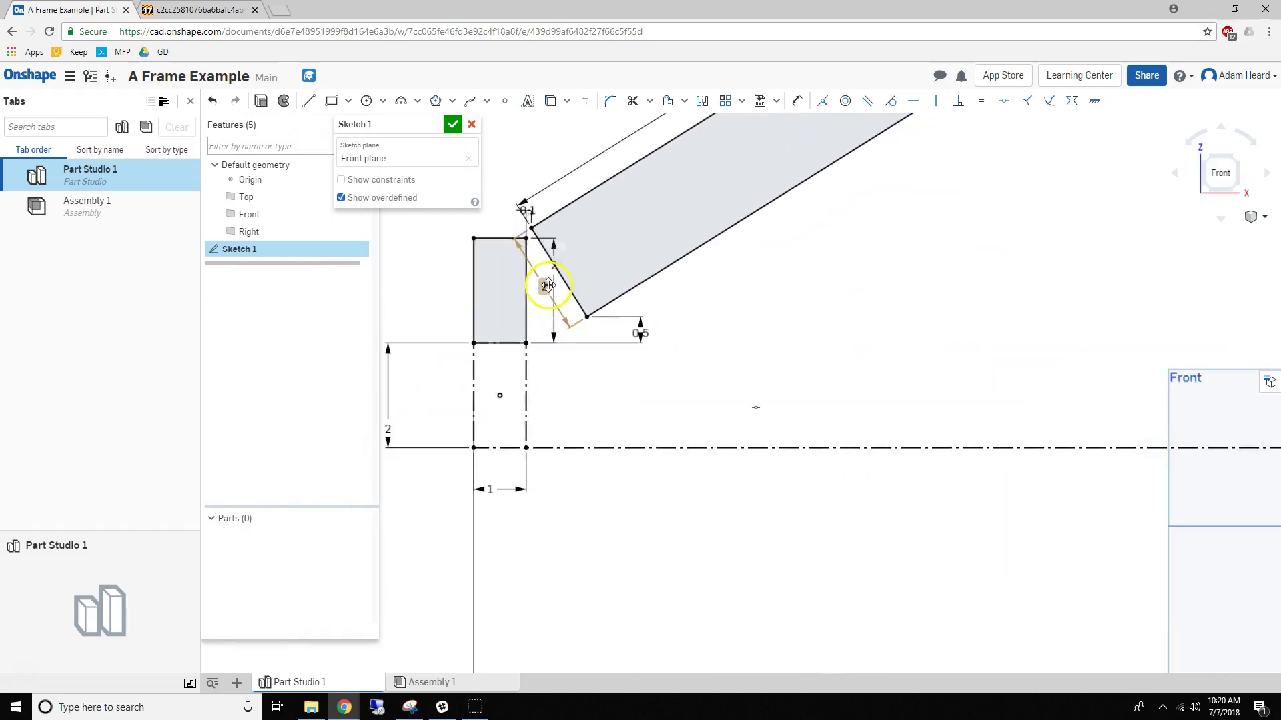
{"action": "scroll", "coordinate": [547, 286], "scroll_direction": "down", "scroll_amount": 4}
{"action": "left_click", "coordinate": [787, 222]}
{"action": "mouse_move", "coordinate": [787, 221]}
{"action": "middle_mouse_down"}
{"action": "mouse_move", "coordinate": [749, 354]}
{"action": "mouse_move", "coordinate": [878, 258]}
{"action": "middle_mouse_up"}
Step: Draw four chained vertical construction segments up from the midpoint of the left solid rectangle's base and constrain them equal
{"action": "scroll", "coordinate": [621, 340], "scroll_direction": "up", "scroll_amount": 6}
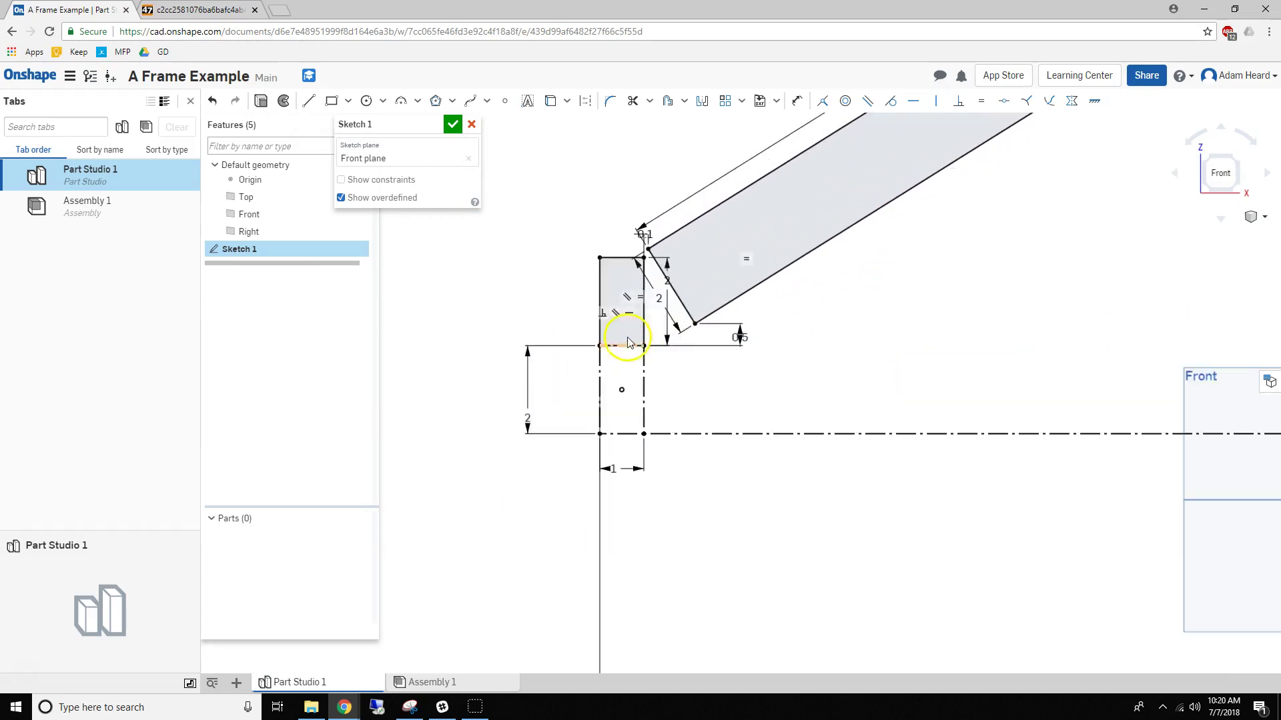
{"action": "scroll", "coordinate": [652, 316], "scroll_direction": "up", "scroll_amount": 3}
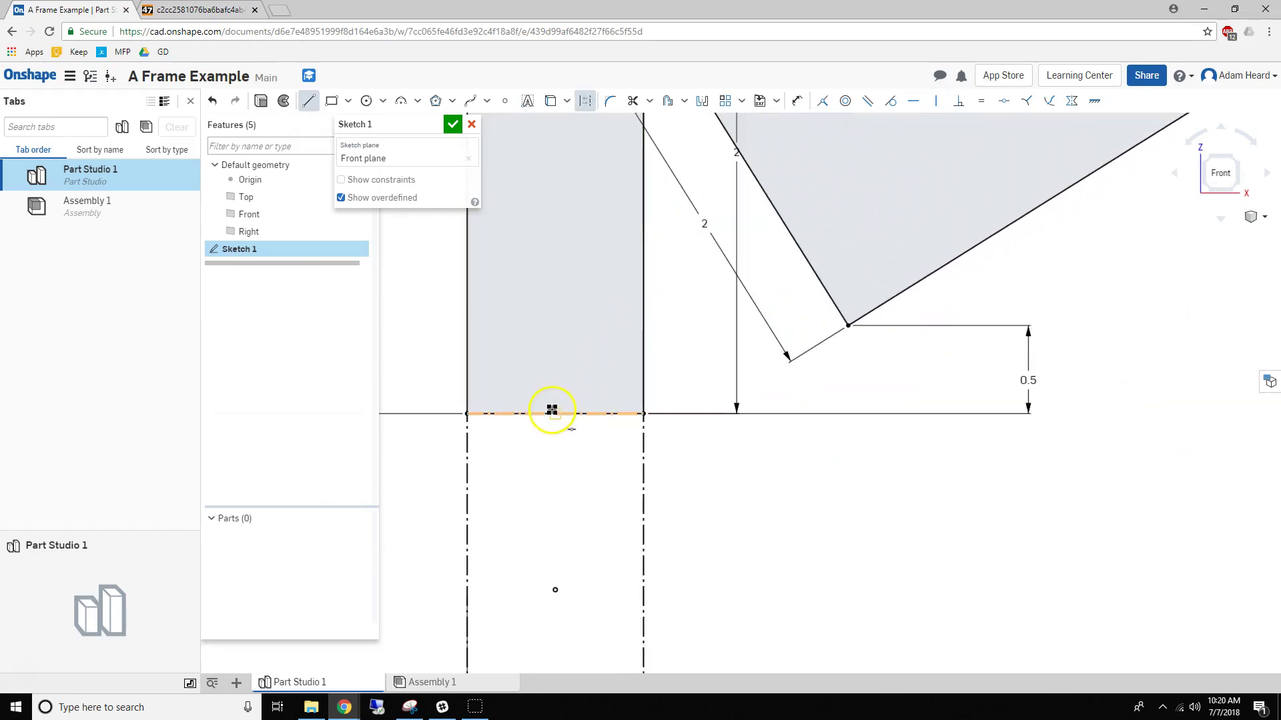
{"action": "left_click", "coordinate": [555, 327]}
{"action": "left_click", "coordinate": [556, 249]}
{"action": "left_click", "coordinate": [555, 176]}
{"action": "left_click", "coordinate": [555, 132]}
{"action": "key", "text": "Escape"}
{"action": "left_click", "coordinate": [555, 155]}
{"action": "left_click", "coordinate": [556, 205]}
{"action": "left_click", "coordinate": [556, 283]}
{"action": "left_click", "coordinate": [558, 354]}
{"action": "key", "text": "e"}
Step: Dimension the lowest segment of the vertical construction chain to 0.5 in
{"action": "scroll", "coordinate": [550, 346], "scroll_direction": "down", "scroll_amount": 3}
{"action": "key", "text": "d"}
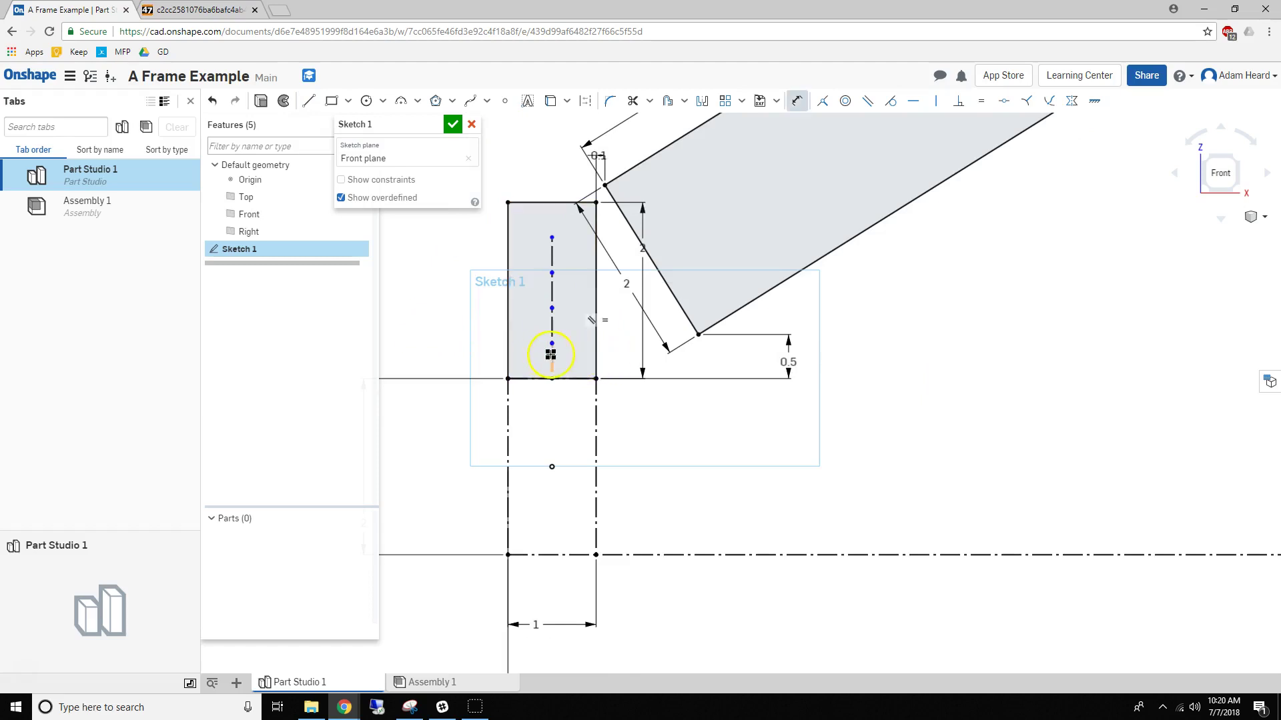
{"action": "left_click", "coordinate": [492, 361]}
{"action": "type", "text": "0.5"}
{"action": "key", "text": "Return"}
{"action": "key", "text": "Escape"}
Step: Draw a circle at each of the three inner joints of the vertical construction chain, all equal with a 0.201 in diameter
{"action": "key", "text": "c"}
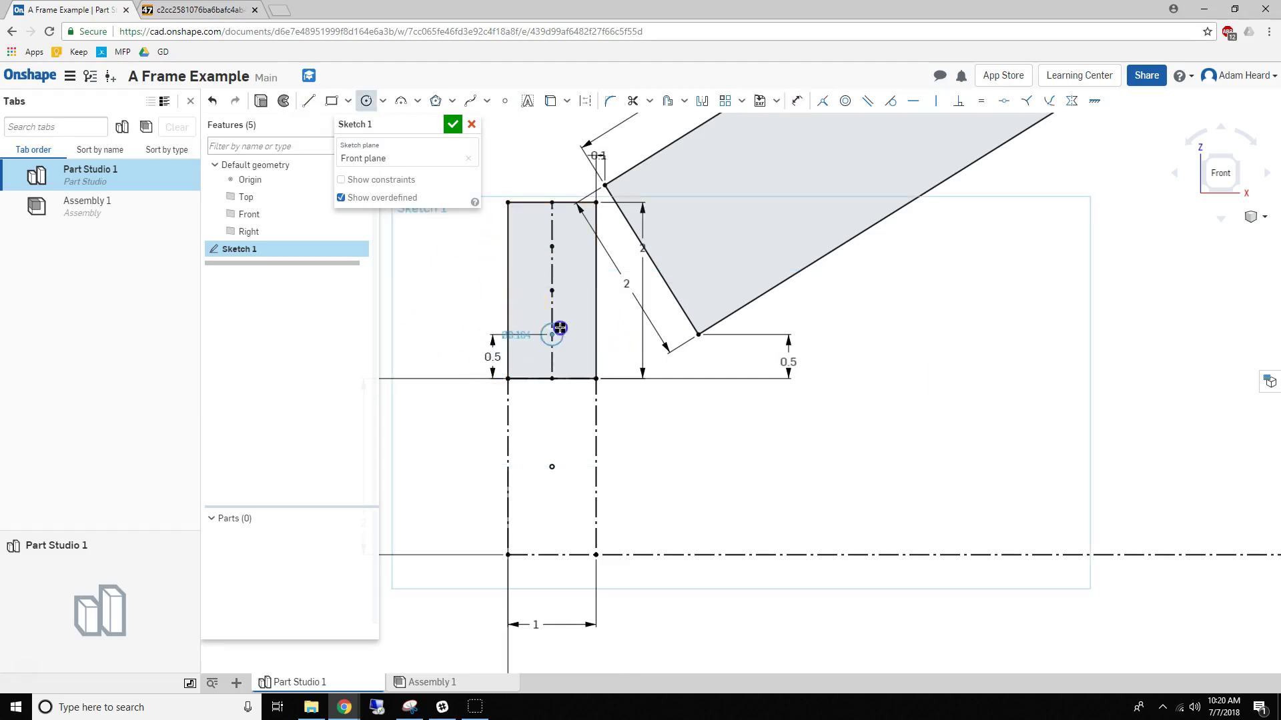
{"action": "left_click", "coordinate": [555, 291]}
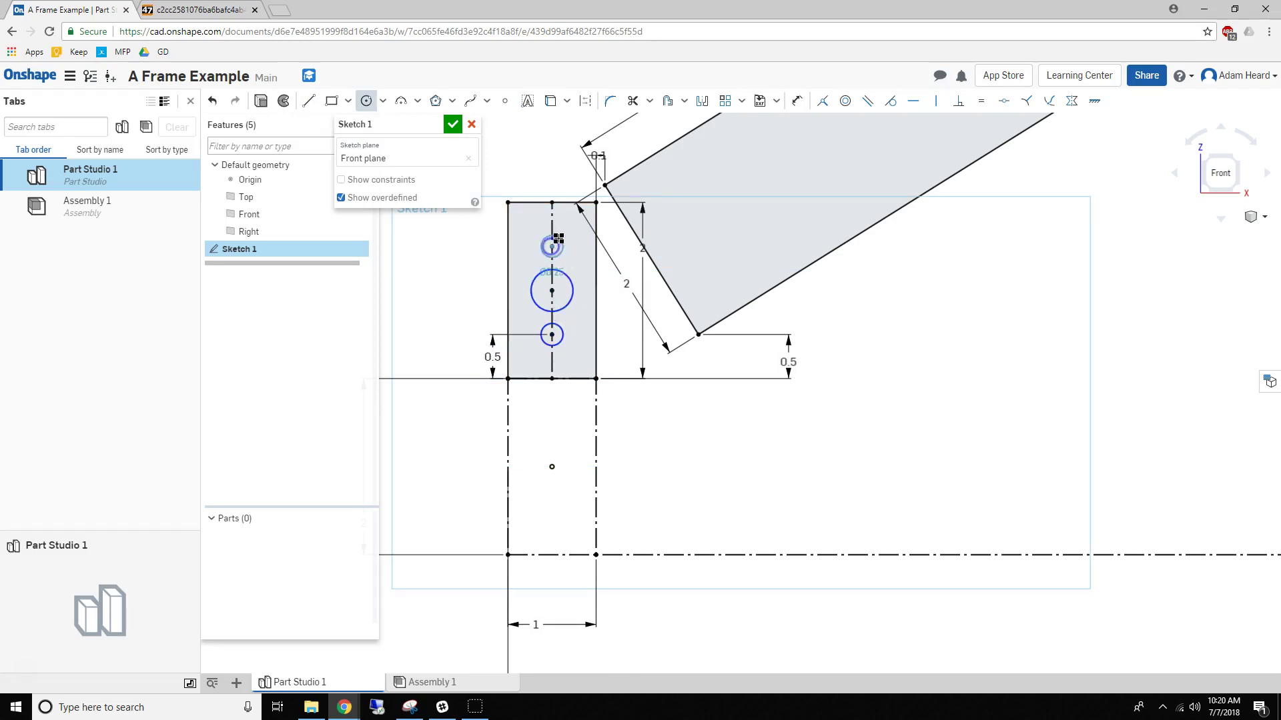
{"action": "key", "text": "Escape"}
{"action": "left_click", "coordinate": [566, 275]}
{"action": "left_click", "coordinate": [562, 245]}
{"action": "left_click", "coordinate": [563, 325]}
{"action": "key", "text": "e"}
{"action": "left_click", "coordinate": [425, 256]}
{"action": "key", "text": "Return"}
Step: Draw a short line from the midpoint of the slanted rectangle's lower end perpendicularly into the rectangle
{"action": "scroll", "coordinate": [774, 267], "scroll_direction": "down", "scroll_amount": 5}
{"action": "scroll", "coordinate": [761, 313], "scroll_direction": "up", "scroll_amount": 4}
{"action": "scroll", "coordinate": [658, 270], "scroll_direction": "up", "scroll_amount": 2}
{"action": "key", "text": "l"}
{"action": "left_click", "coordinate": [475, 312]}
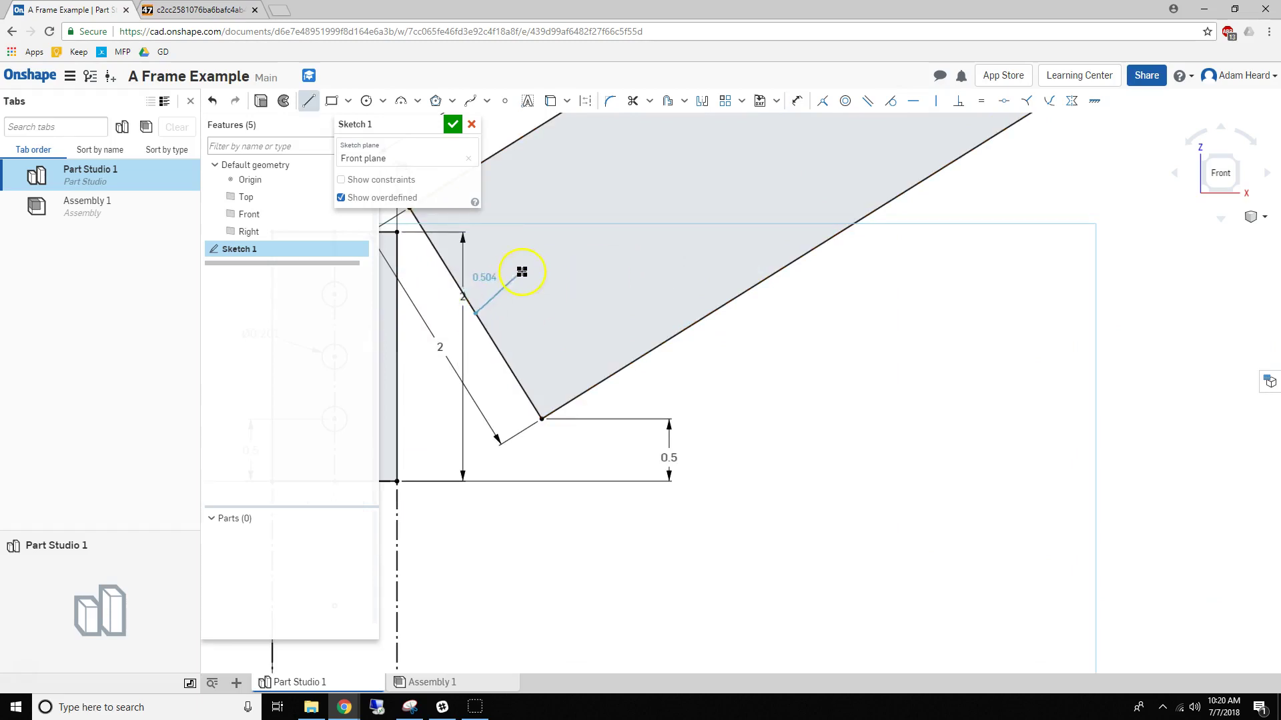
{"action": "left_click", "coordinate": [602, 236]}
{"action": "left_click", "coordinate": [573, 241]}
{"action": "key", "text": "Escape"}
{"action": "left_click", "coordinate": [575, 266]}
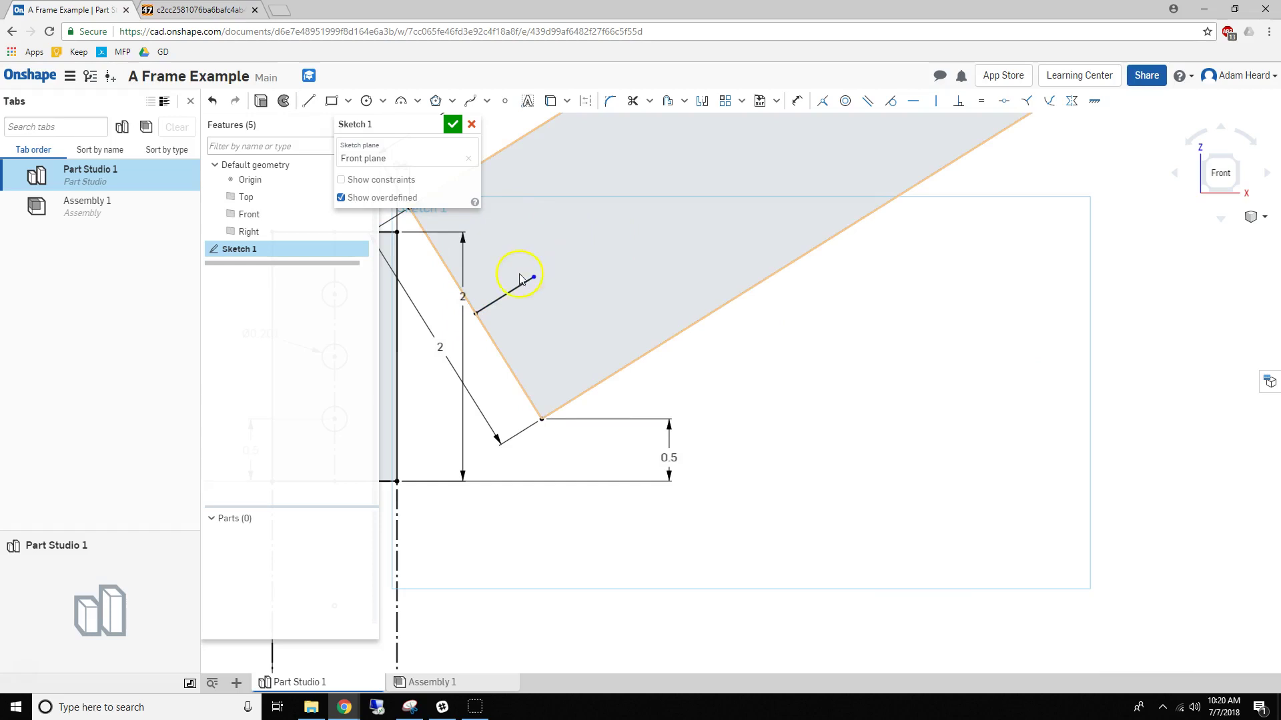
Step: Draw a construction line across the inner end of the short line within the slanted rectangle
{"action": "left_click", "coordinate": [485, 228]}
{"action": "key", "text": "d"}
{"action": "left_click_drag", "start_coordinate": [552, 302], "coordinate": [596, 311]}
{"action": "key", "text": "Escape"}
Step: Constrain the short line's inner end to the crossing construction line's midpoint and make the two lines perpendicular
{"action": "left_click", "coordinate": [534, 270]}
{"action": "left_click", "coordinate": [532, 277]}
{"action": "left_click", "coordinate": [1008, 105]}
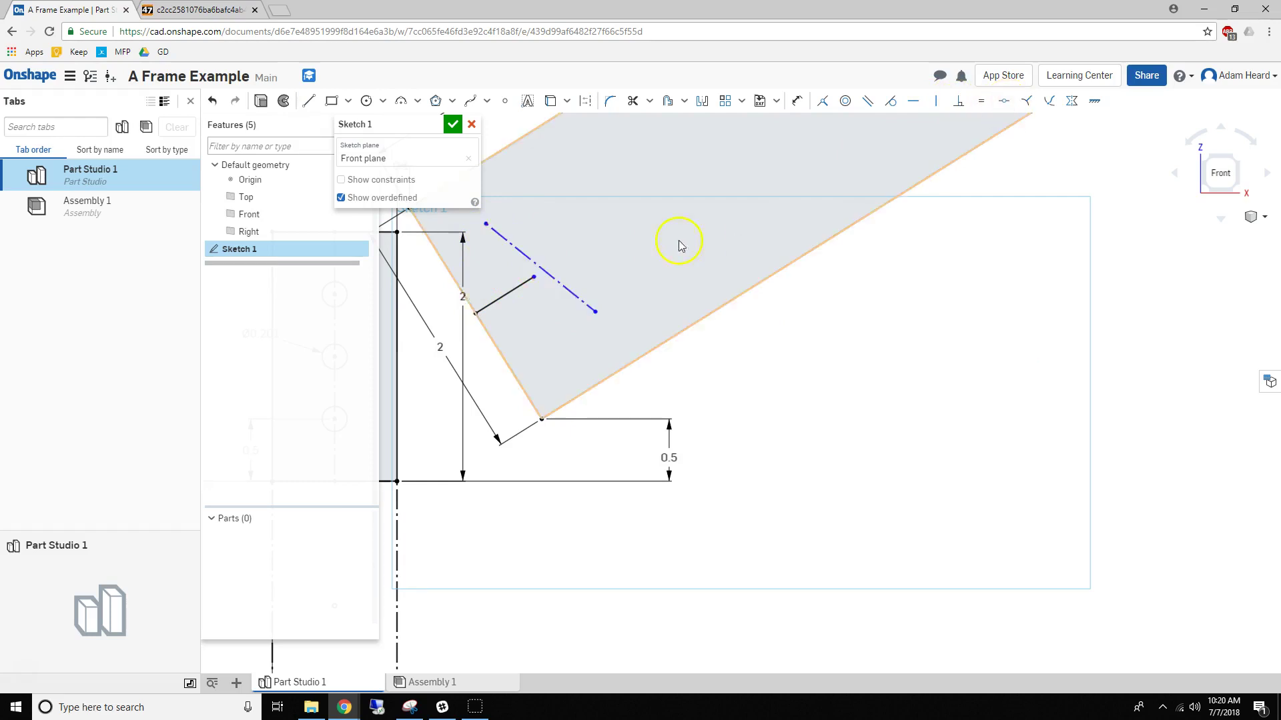
{"action": "scroll", "coordinate": [637, 255], "scroll_direction": "down", "scroll_amount": 2}
{"action": "key", "text": "d"}
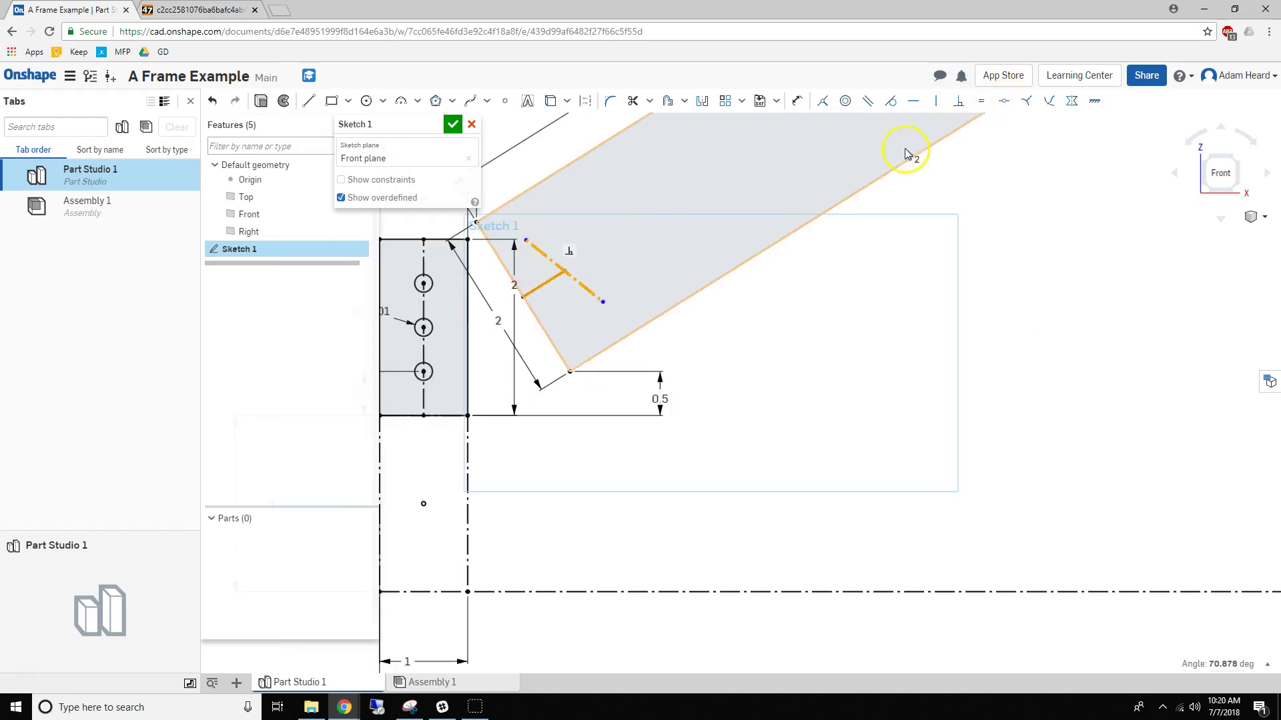
{"action": "left_click", "coordinate": [959, 103]}
Step: Dimension the short line in the slanted rectangle to 0.5 in and convert it to construction geometry
{"action": "left_click", "coordinate": [595, 286]}
{"action": "left_click", "coordinate": [561, 278]}
{"action": "left_click", "coordinate": [554, 289]}
{"action": "key", "text": "Return"}
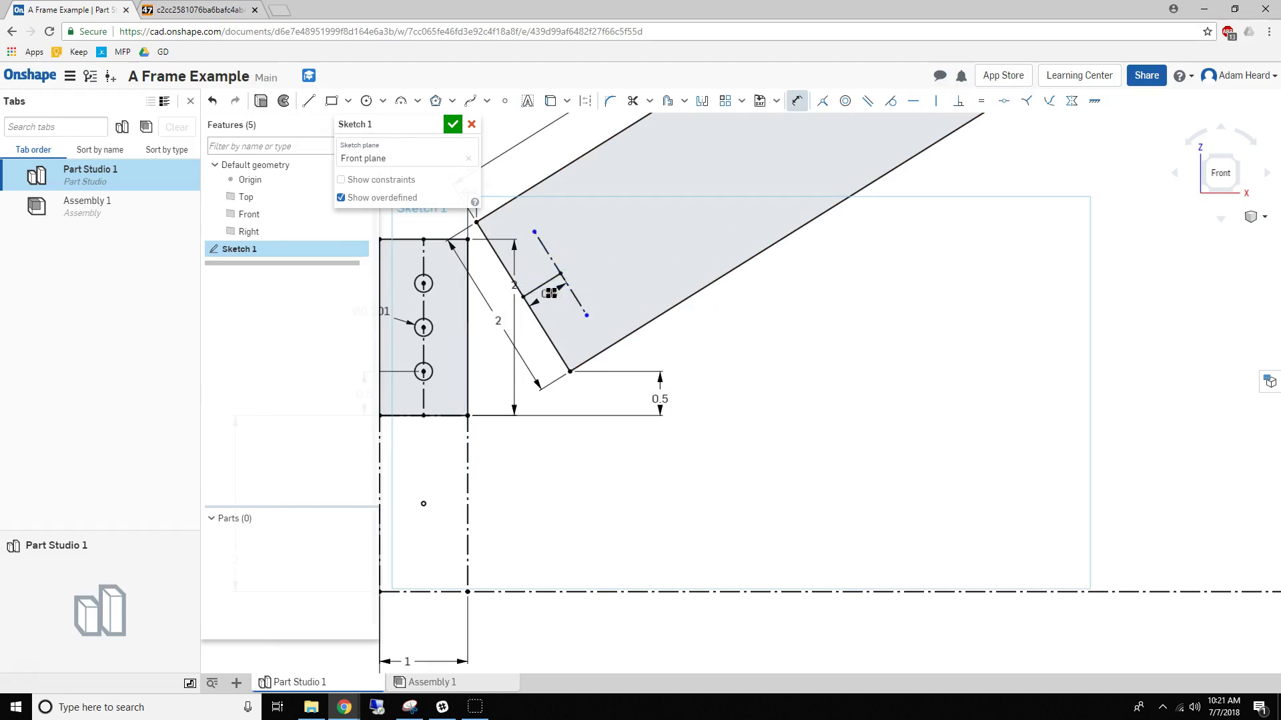
{"action": "key", "text": "d"}
{"action": "scroll", "coordinate": [553, 267], "scroll_direction": "up", "scroll_amount": 1}
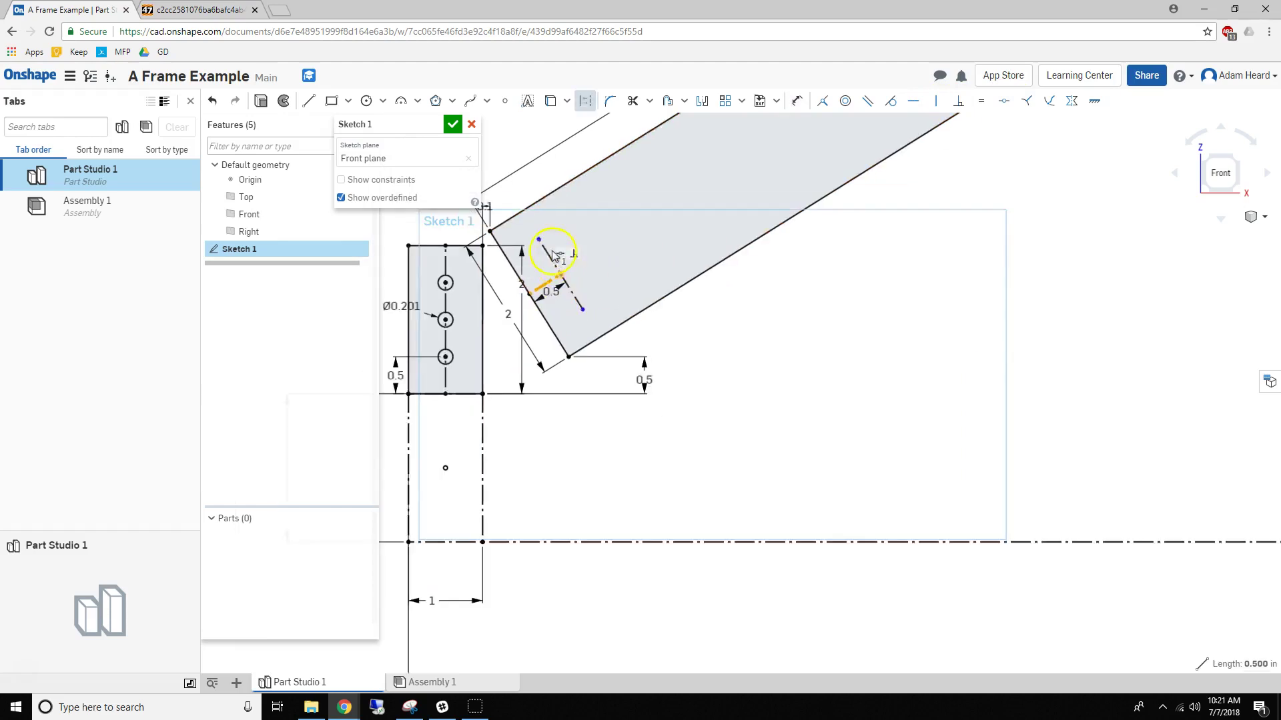
{"action": "key", "text": "Escape"}
Step: Dimension the crossing construction line in the slanted rectangle to 1.5 in long
{"action": "left_click", "coordinate": [543, 252]}
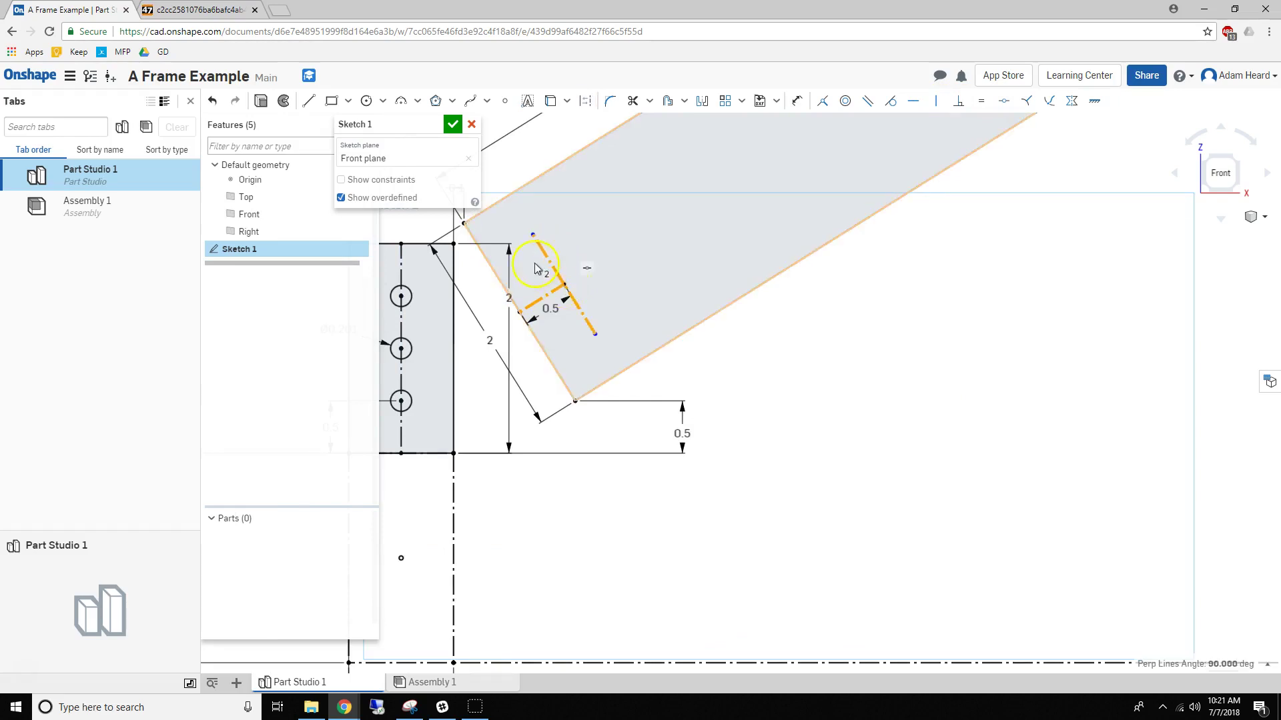
{"action": "left_click", "coordinate": [752, 371]}
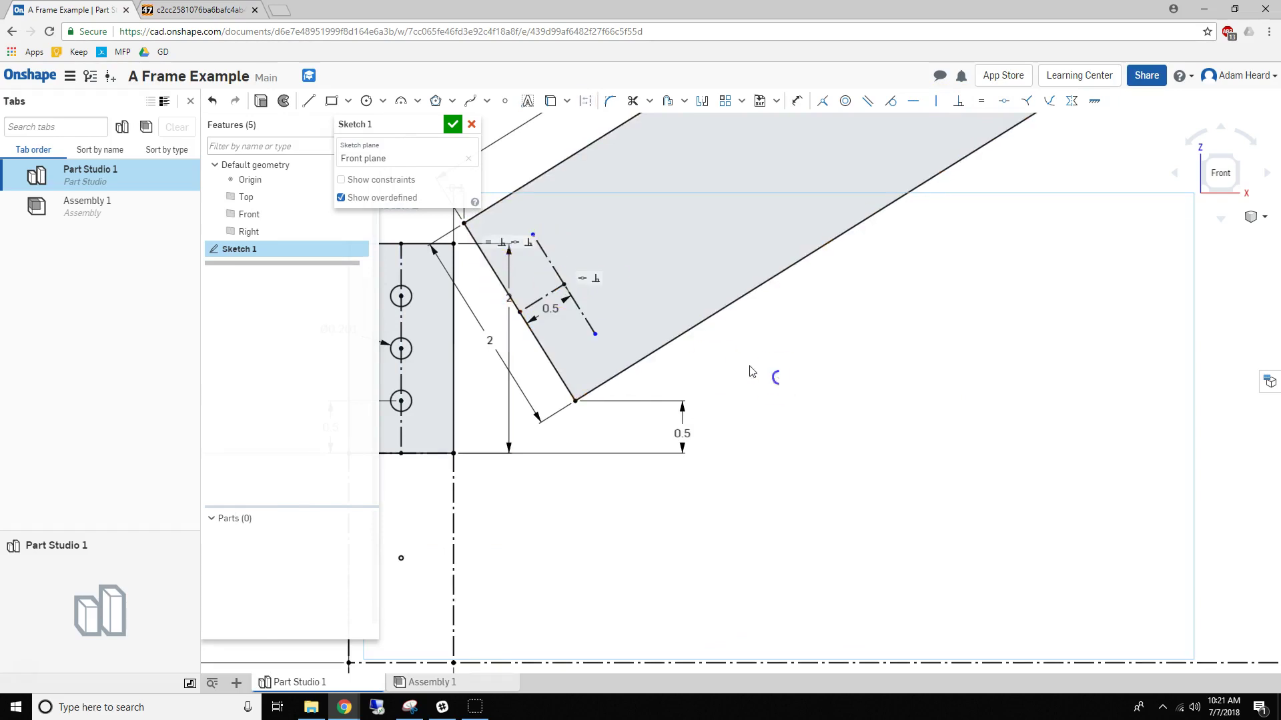
{"action": "left_click", "coordinate": [583, 318]}
{"action": "left_click", "coordinate": [584, 291]}
{"action": "key", "text": "Return"}
{"action": "type", "text": "1.5"}
{"action": "key", "text": "Return"}
Step: Draw a circle on each end of the 1.5 in construction line and make both equal in size to the existing mounting holes
{"action": "scroll", "coordinate": [584, 291], "scroll_direction": "down", "scroll_amount": 1}
{"action": "key", "text": "c"}
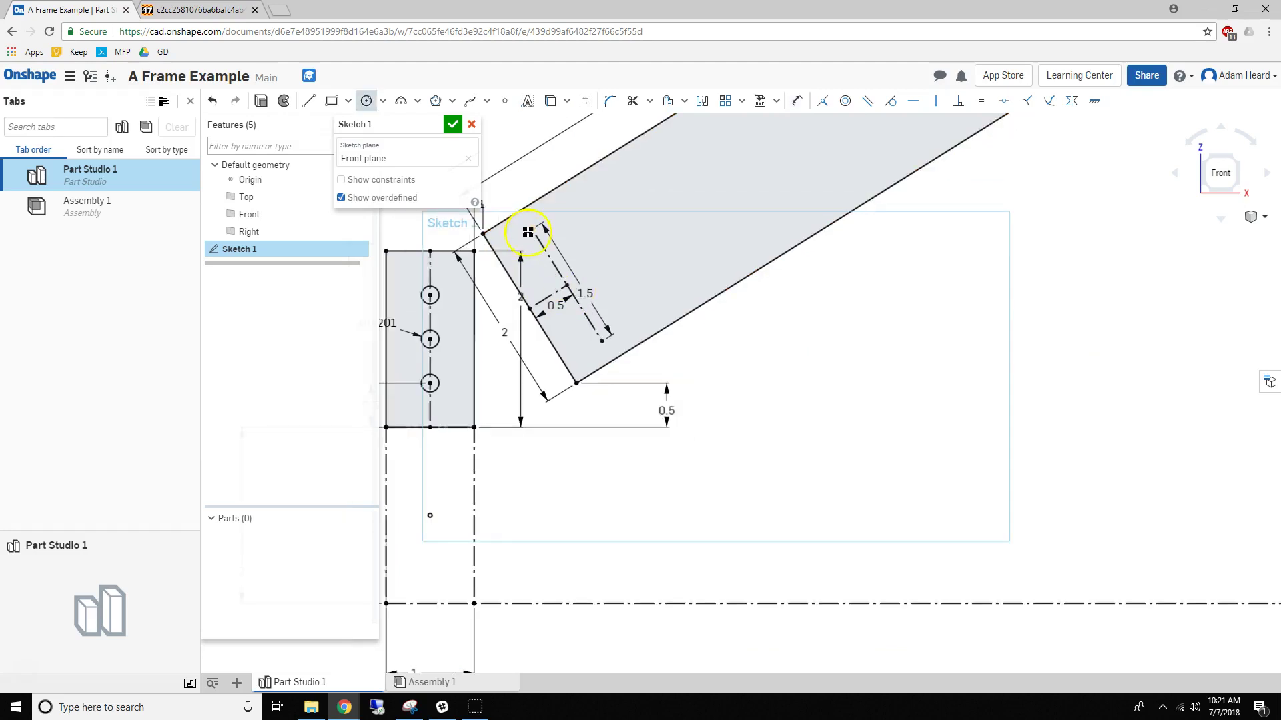
{"action": "left_click", "coordinate": [539, 222]}
{"action": "left_click", "coordinate": [603, 341]}
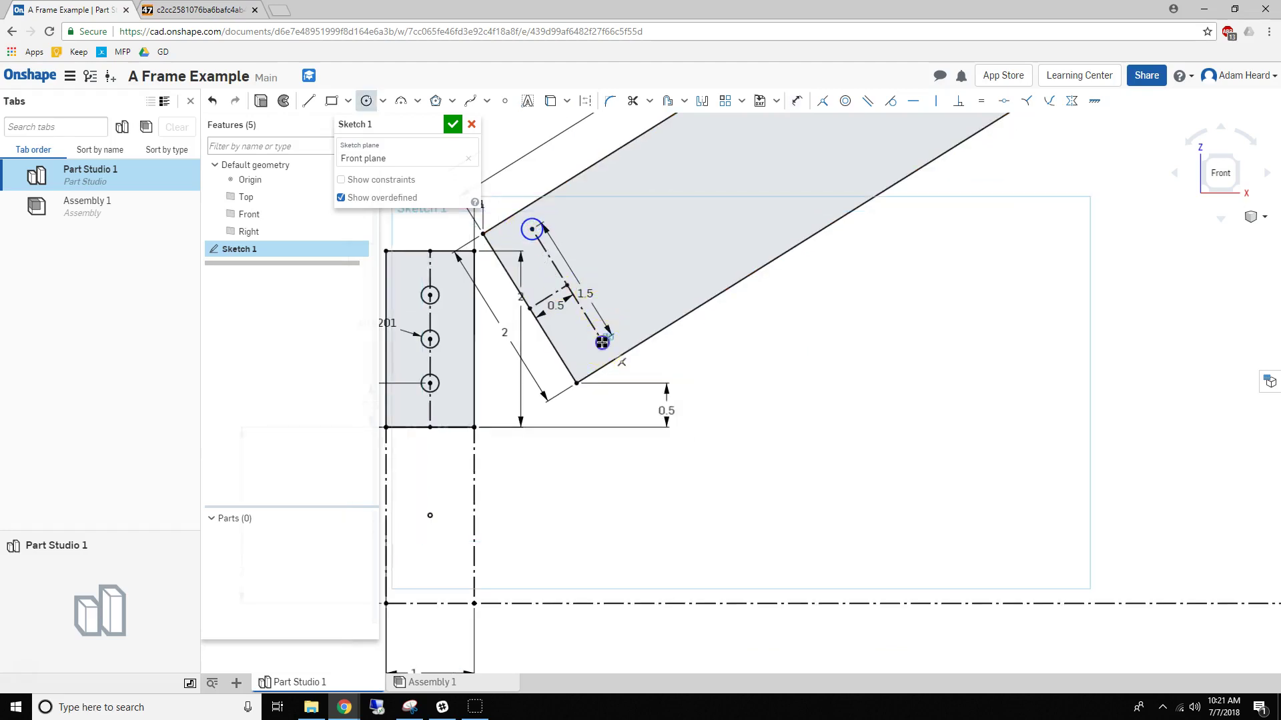
{"action": "key", "text": "Escape"}
{"action": "left_click", "coordinate": [542, 230]}
{"action": "left_click", "coordinate": [602, 342]}
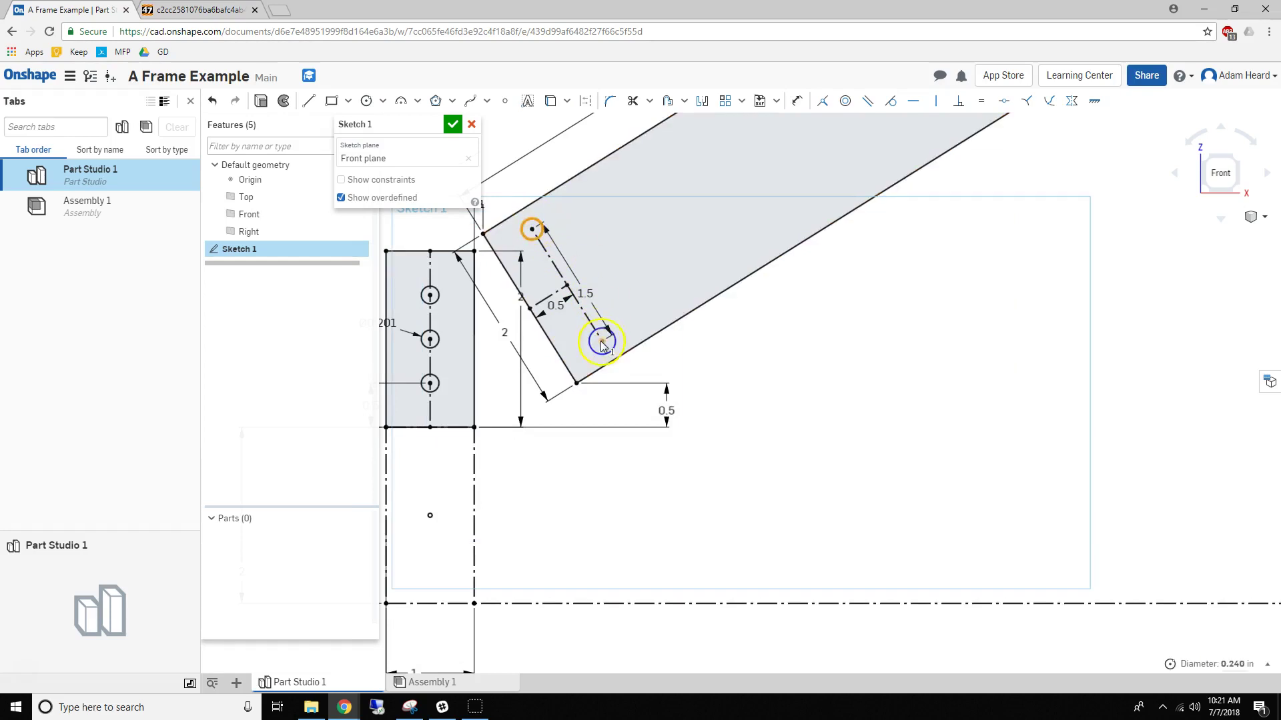
{"action": "left_click", "coordinate": [726, 390]}
{"action": "scroll", "coordinate": [677, 260], "scroll_direction": "down", "scroll_amount": 5}
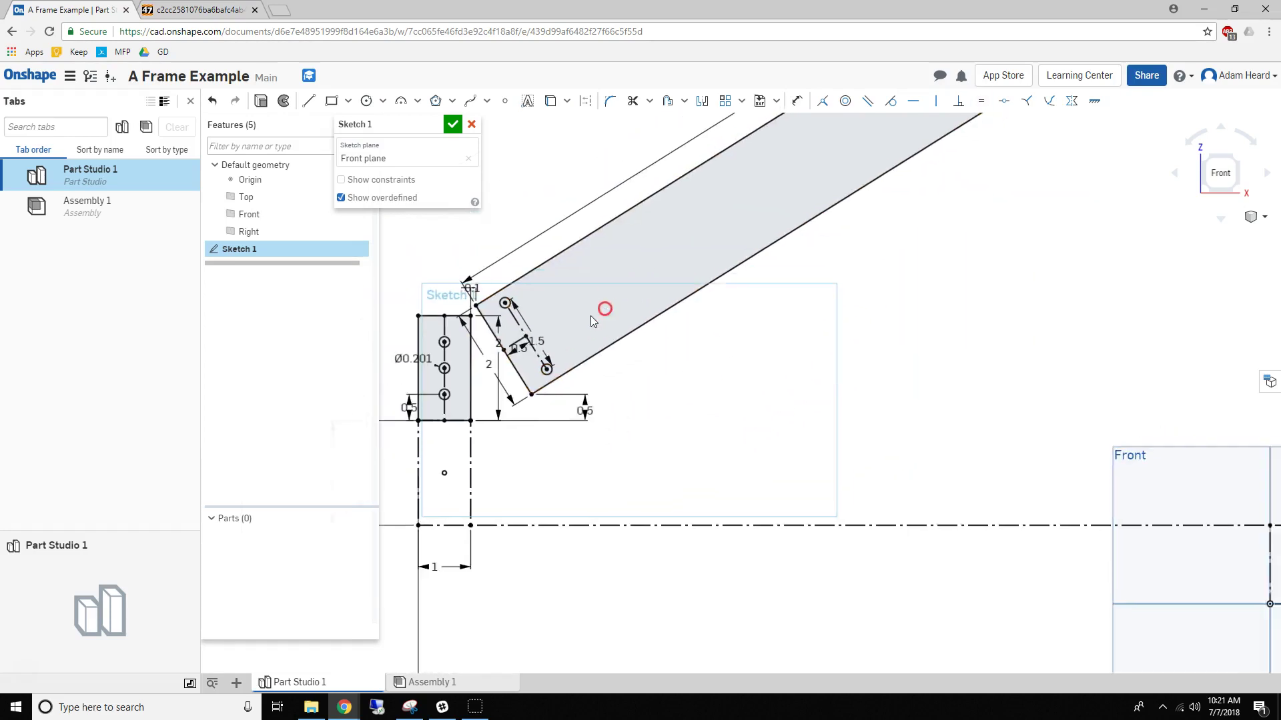
Step: Create a linear pattern of the two circles with three instances spaced 1 in apart and accept the sketch
{"action": "scroll", "coordinate": [505, 307], "scroll_direction": "up", "scroll_amount": 3}
{"action": "left_click", "coordinate": [492, 310]}
{"action": "left_click", "coordinate": [567, 425]}
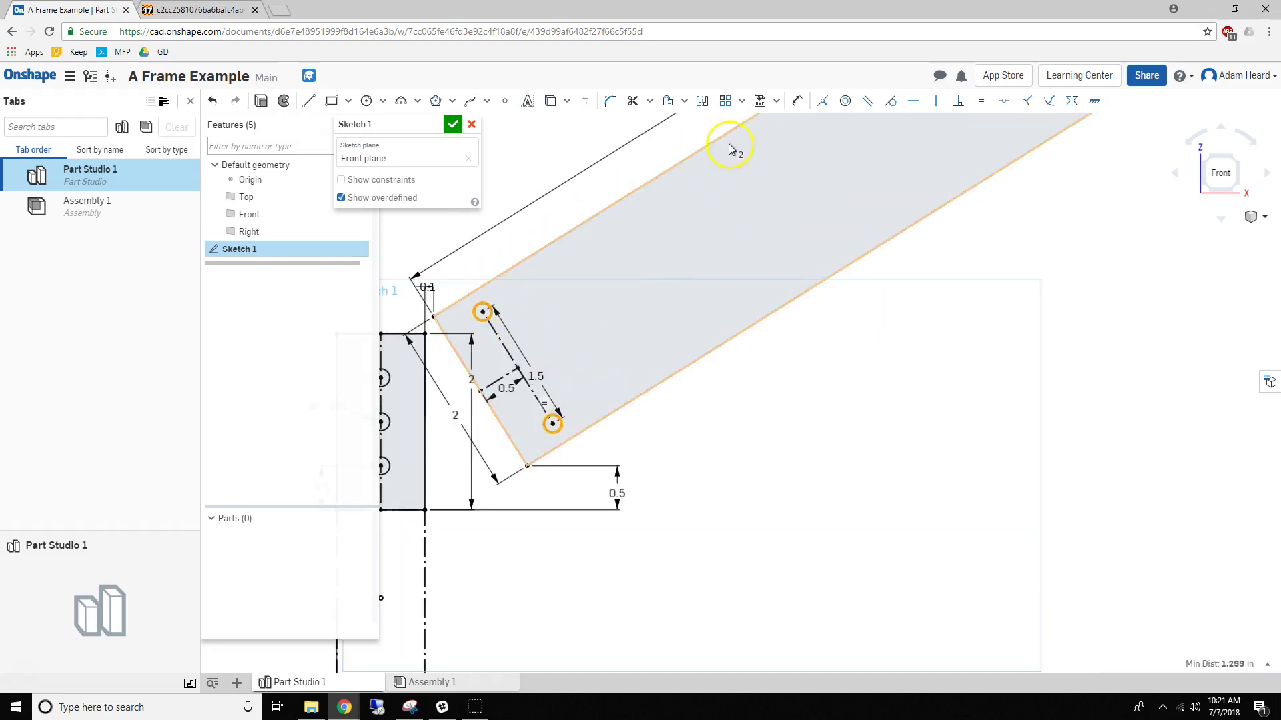
{"action": "left_click", "coordinate": [725, 102]}
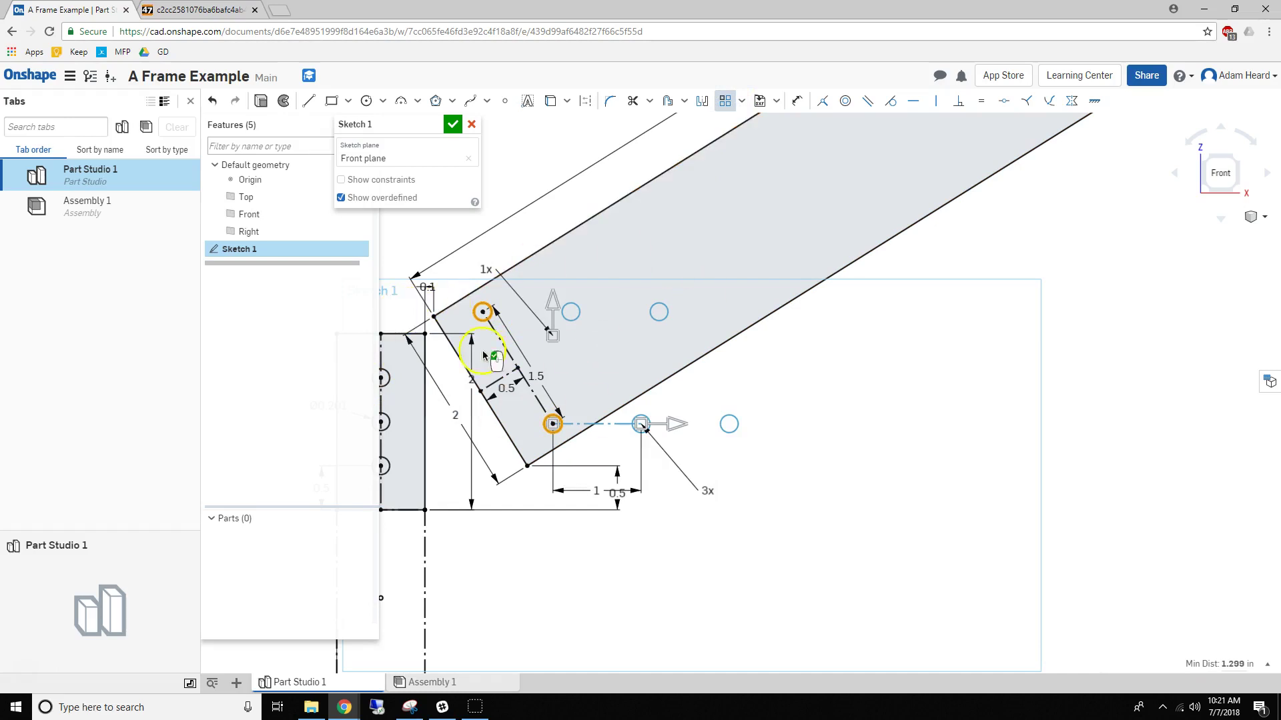
{"action": "left_click", "coordinate": [504, 385]}
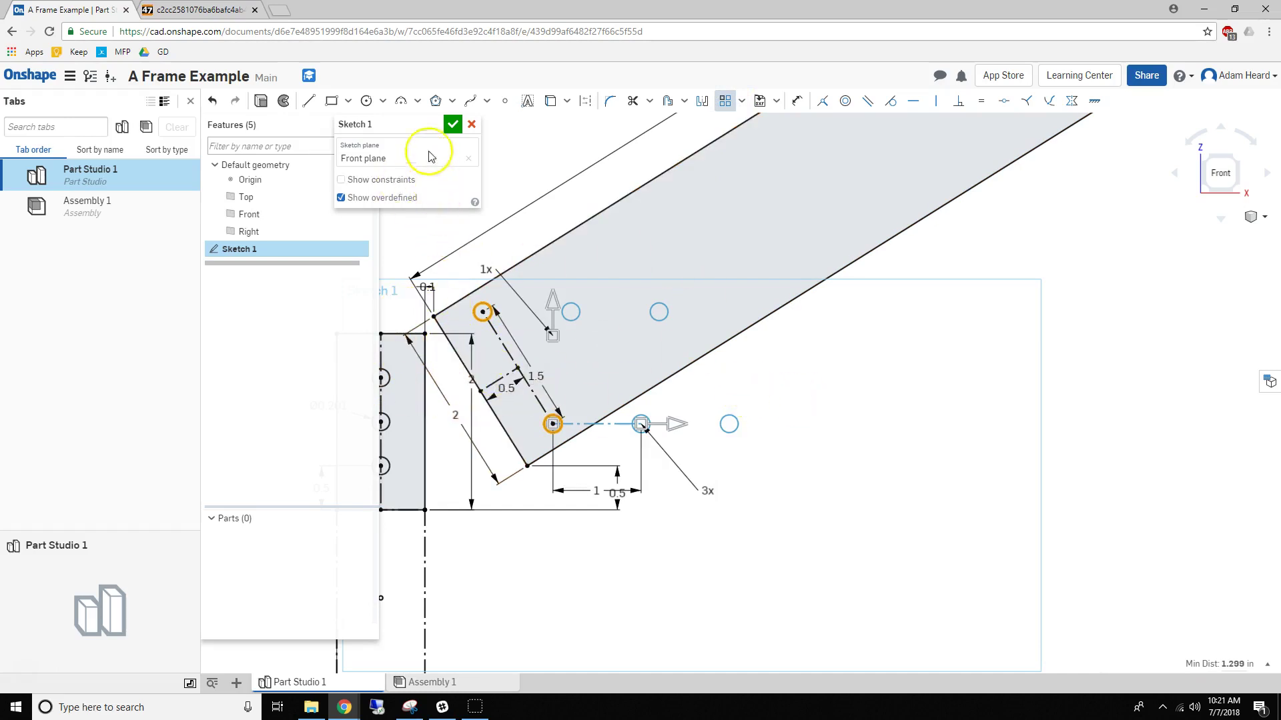
{"action": "left_click", "coordinate": [453, 125]}
Step: Reopen Sketch 1, delete the horizontal constraint on the hole pattern's direction line, and tilt the pattern up along the slanted rectangle
{"action": "right_click", "coordinate": [243, 249]}
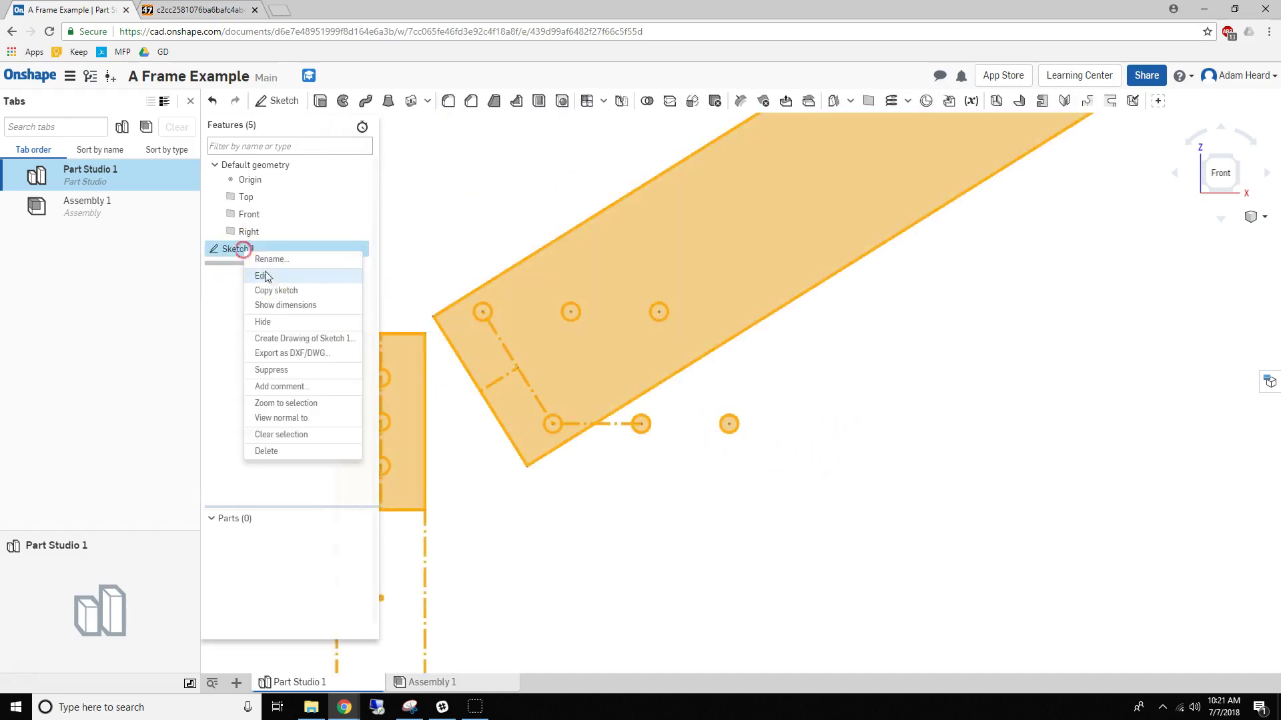
{"action": "left_click", "coordinate": [266, 276]}
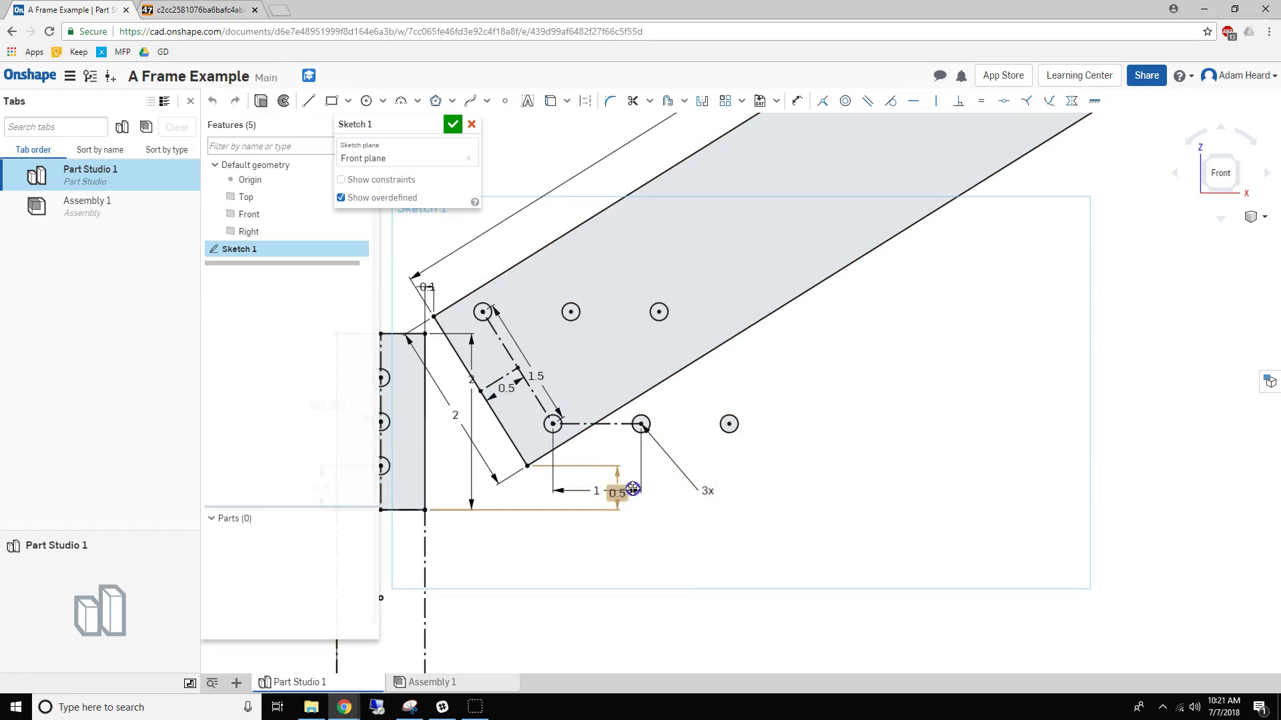
{"action": "left_click", "coordinate": [604, 424]}
{"action": "left_click", "coordinate": [626, 406]}
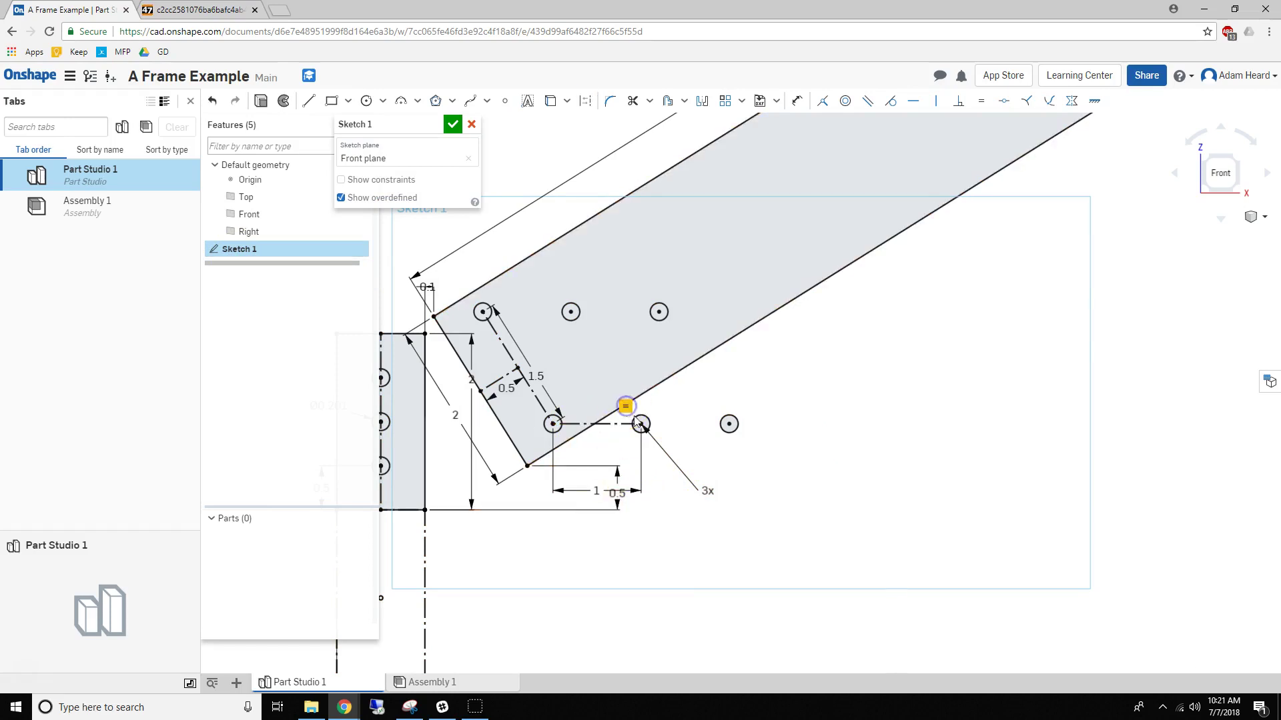
{"action": "left_click", "coordinate": [627, 424]}
{"action": "key", "text": "d"}
{"action": "scroll", "coordinate": [628, 425], "scroll_direction": "up", "scroll_amount": 1}
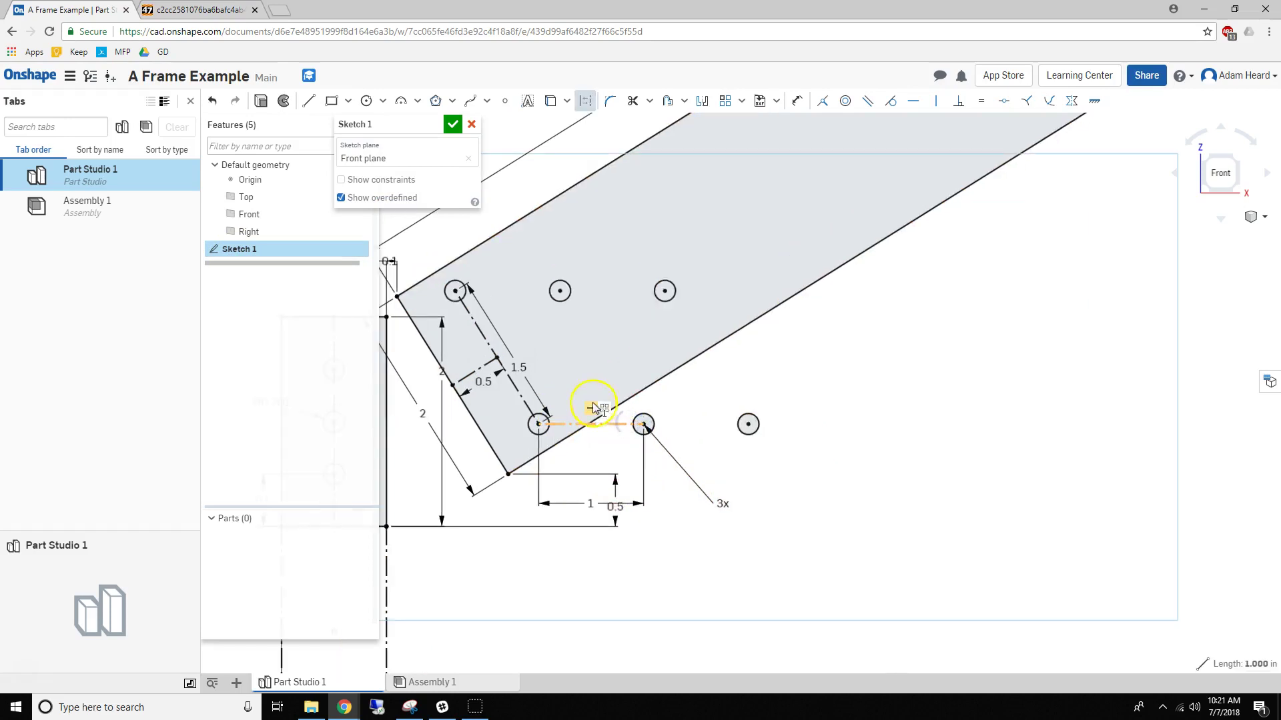
{"action": "left_click", "coordinate": [590, 411]}
{"action": "key", "text": "Delete"}
{"action": "mouse_move", "coordinate": [643, 425]}
{"action": "left_mouse_down"}
{"action": "mouse_move", "coordinate": [606, 348]}
{"action": "mouse_move", "coordinate": [644, 423]}
{"action": "left_mouse_up"}
{"action": "scroll", "coordinate": [645, 427], "scroll_direction": "down", "scroll_amount": 2}
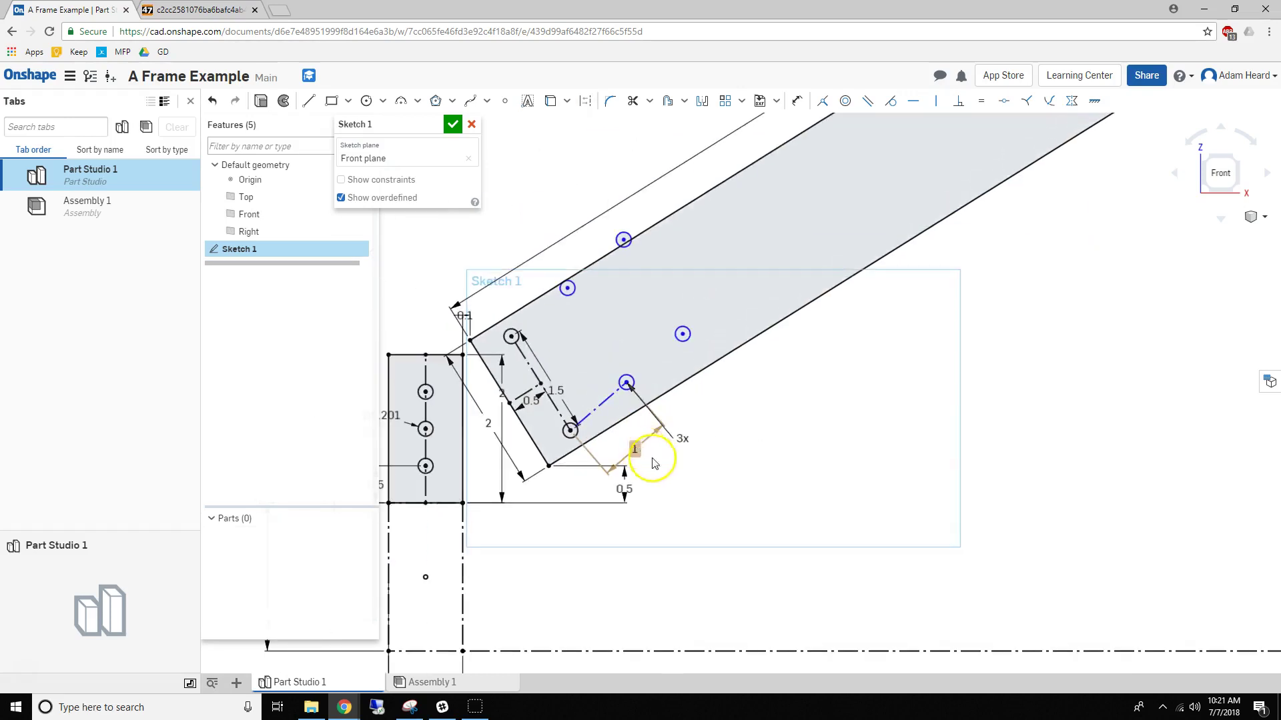
Step: Set the hole pattern's spacing to 0.5 in
{"action": "double_click", "coordinate": [636, 445]}
{"action": "type", "text": ".5"}
{"action": "key", "text": "Return"}
Step: Constrain the hole pattern's direction line parallel to the lower long edge of the slanted rectangle
{"action": "scroll", "coordinate": [571, 432], "scroll_direction": "up", "scroll_amount": 3}
{"action": "left_click", "coordinate": [599, 406]}
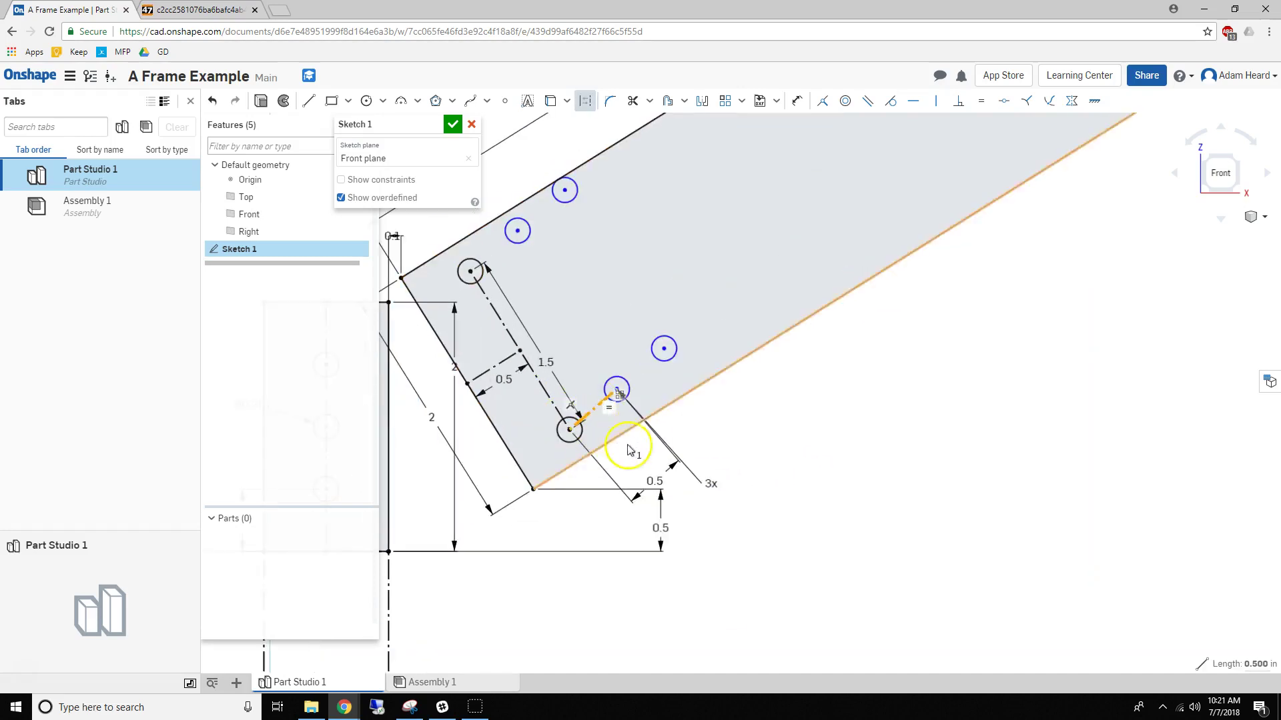
{"action": "scroll", "coordinate": [629, 451], "scroll_direction": "up", "scroll_amount": 3}
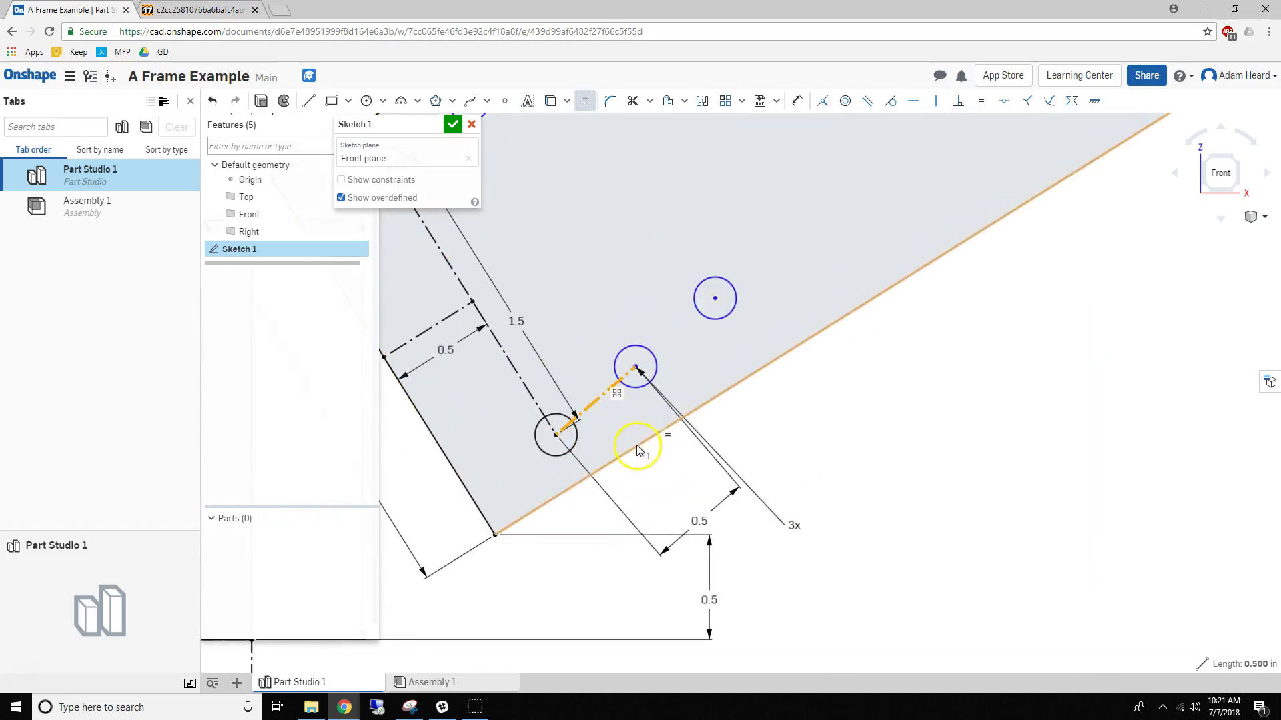
{"action": "scroll", "coordinate": [767, 401], "scroll_direction": "down", "scroll_amount": 3}
{"action": "left_click_drag", "start_coordinate": [774, 447], "coordinate": [872, 409]}
Step: Set the hole pattern's instance count to 32 so the holes run along the slanted rectangle
{"action": "scroll", "coordinate": [877, 404], "scroll_direction": "down", "scroll_amount": 5}
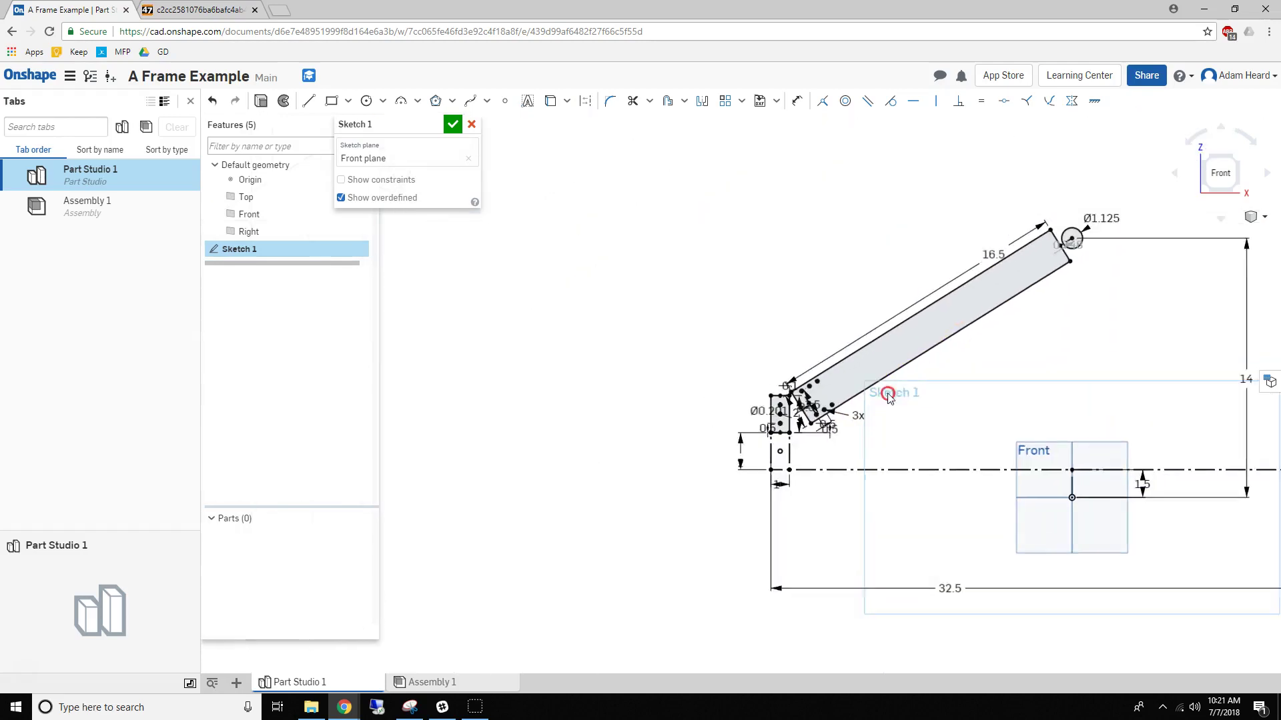
{"action": "scroll", "coordinate": [888, 395], "scroll_direction": "up", "scroll_amount": 3}
{"action": "double_click", "coordinate": [753, 465]}
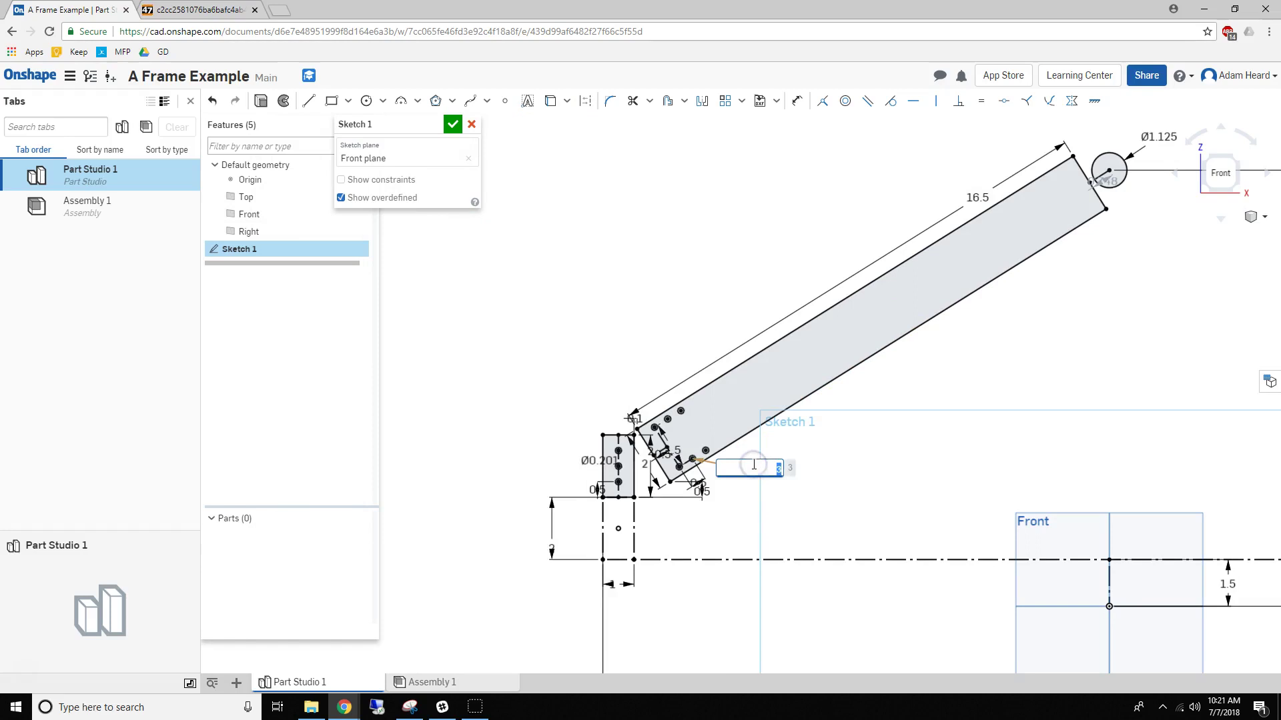
{"action": "type", "text": "32"}
{"action": "key", "text": "Return"}
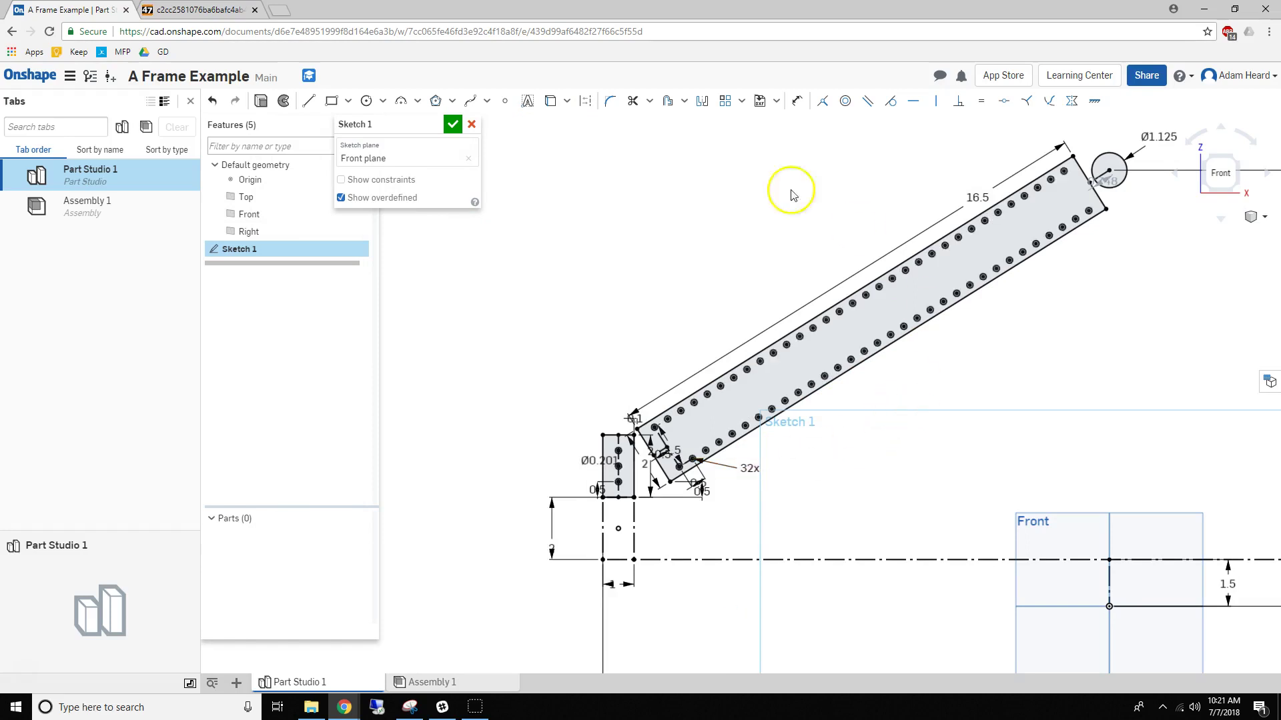
Step: Convert the Ø1.125 circle at the upper end of the slanted rectangle to construction geometry
{"action": "middle_click_drag", "start_coordinate": [844, 346], "coordinate": [744, 355]}
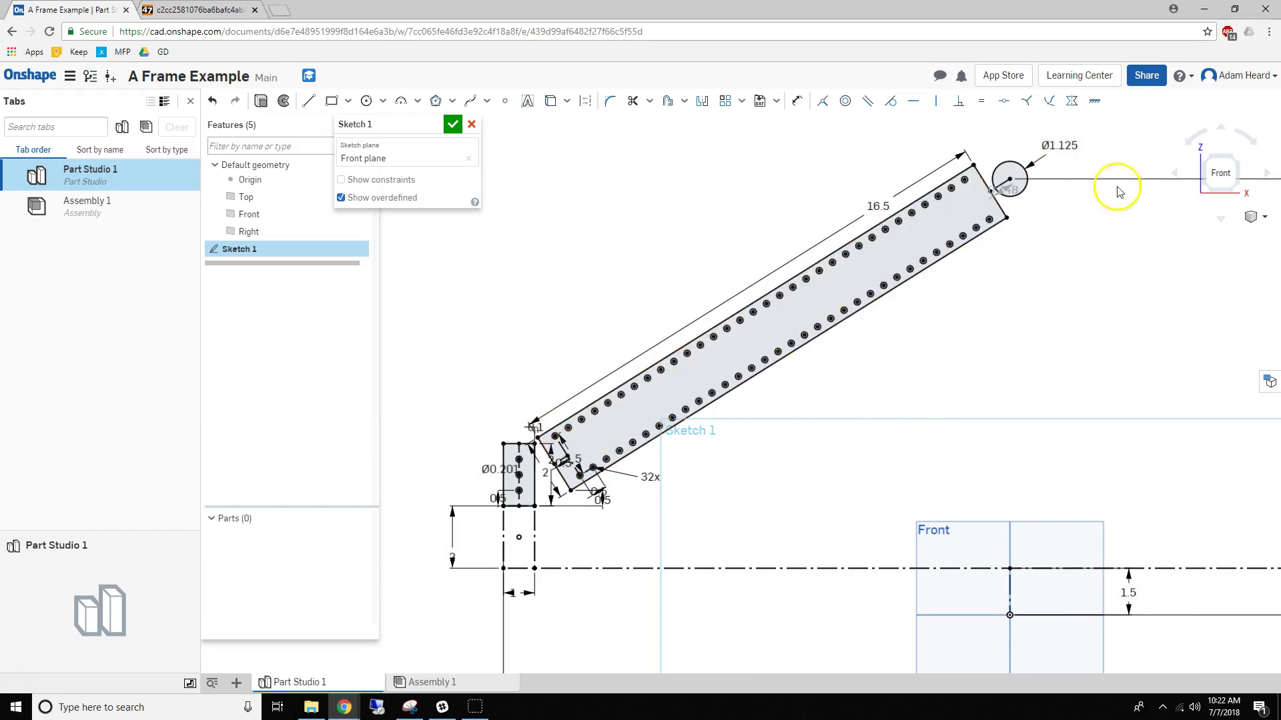
{"action": "left_click", "coordinate": [1003, 163]}
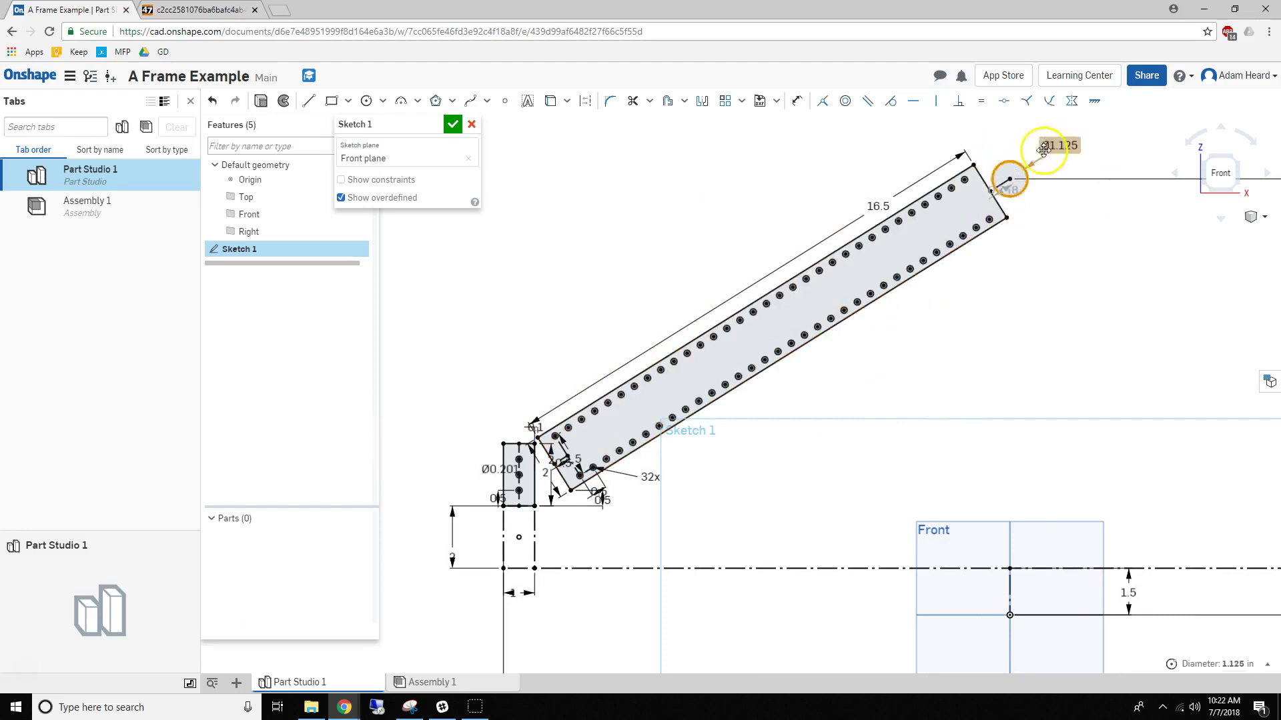
{"action": "key", "text": "q"}
{"action": "left_click", "coordinate": [762, 164]}
{"action": "scroll", "coordinate": [762, 163], "scroll_direction": "down", "scroll_amount": 3}
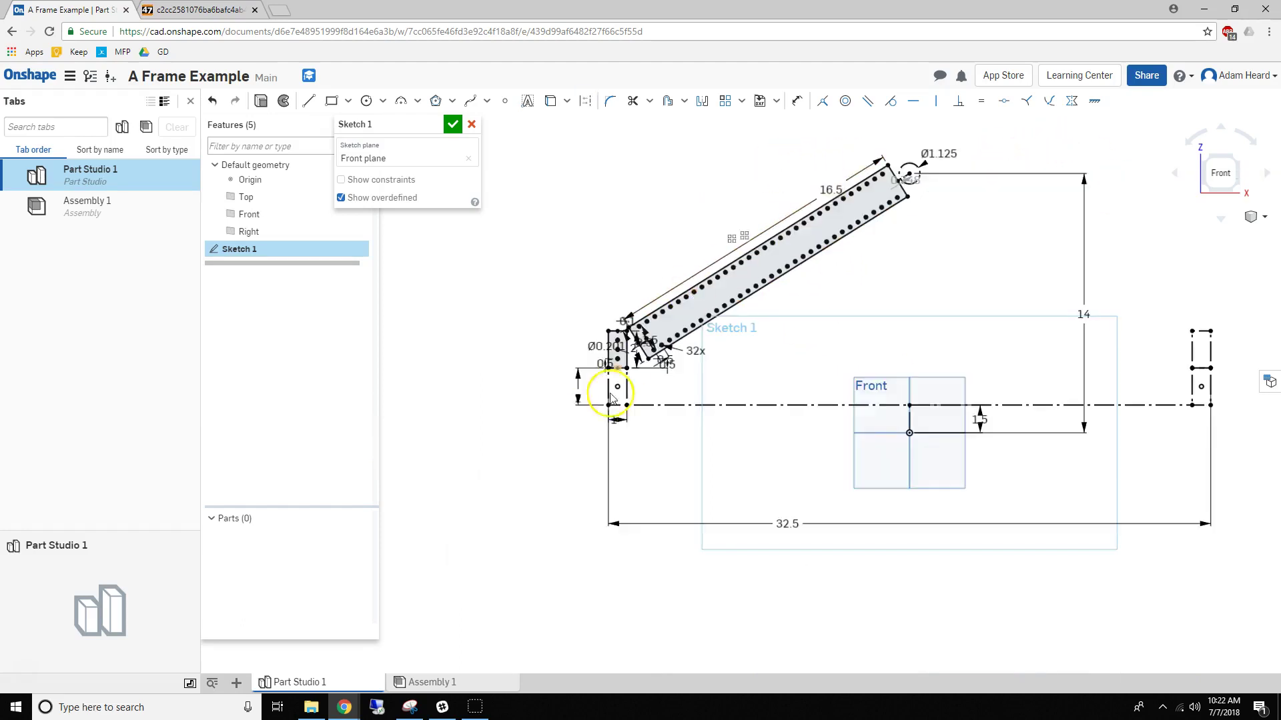
{"action": "scroll", "coordinate": [599, 371], "scroll_direction": "up", "scroll_amount": 2}
{"action": "scroll", "coordinate": [925, 309], "scroll_direction": "down", "scroll_amount": 3}
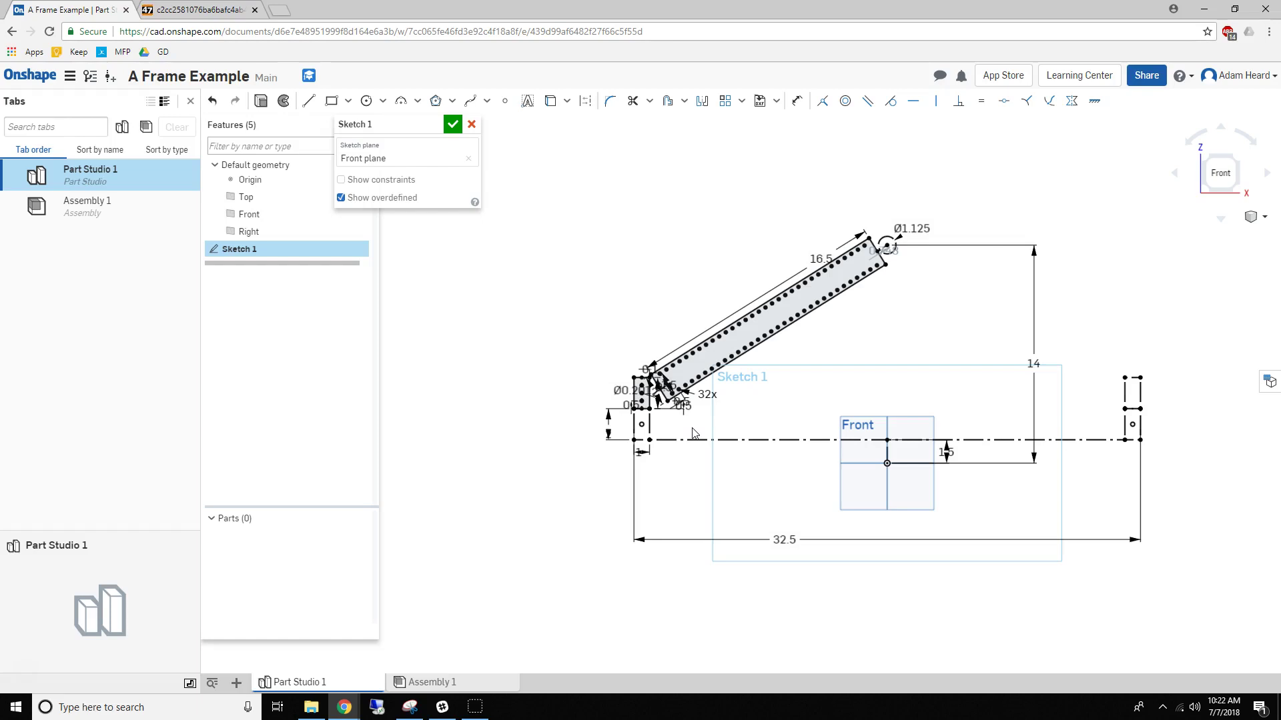
{"action": "mouse_move", "coordinate": [1036, 361]}
{"action": "left_mouse_down"}
{"action": "mouse_move", "coordinate": [967, 366]}
{"action": "mouse_move", "coordinate": [1033, 366]}
{"action": "left_mouse_up"}
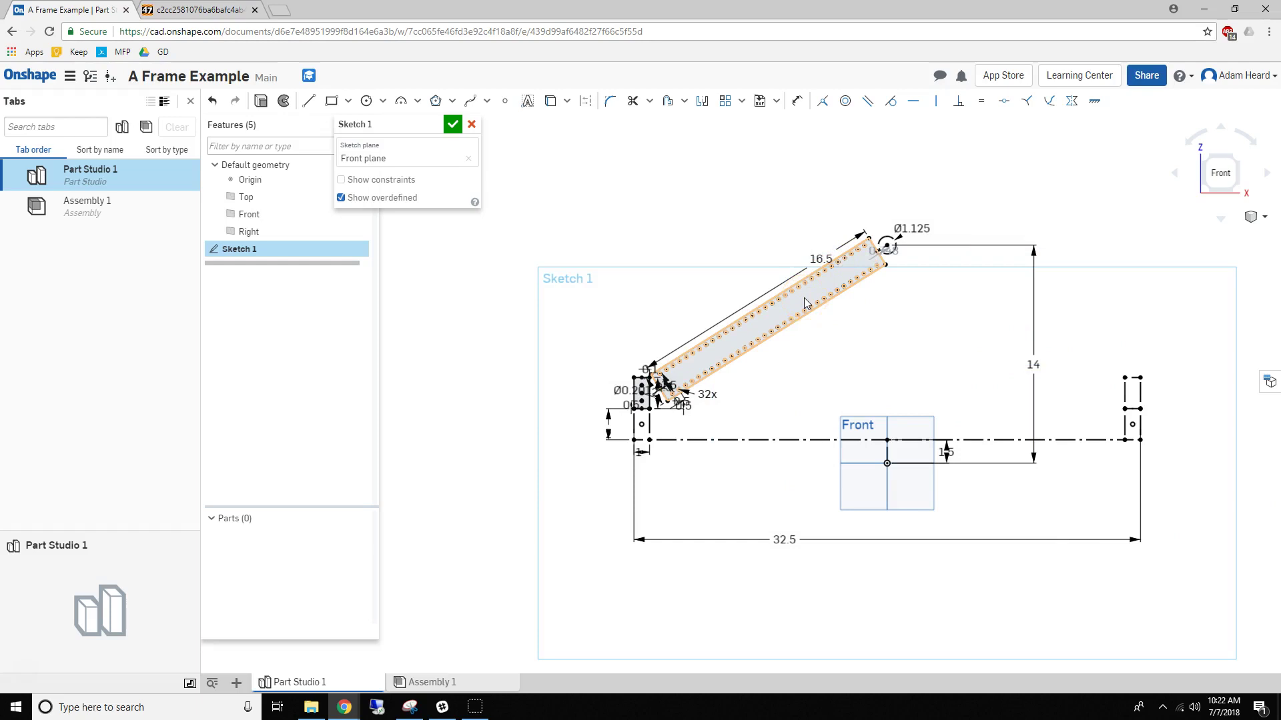
Step: Check the reference photo of the robot in the other browser tab and accept the layout sketch
{"action": "key", "text": "ctrl+Tab"}
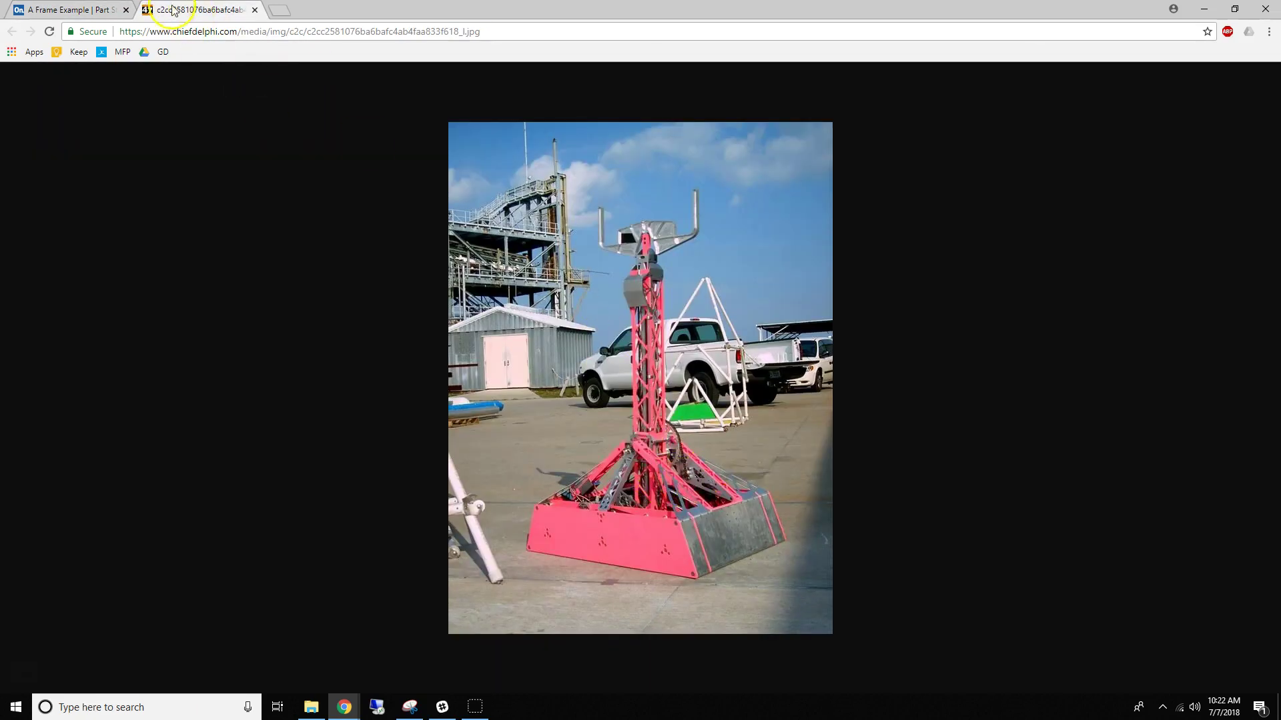
{"action": "key", "text": "ctrl+Tab"}
{"action": "left_click", "coordinate": [444, 123]}
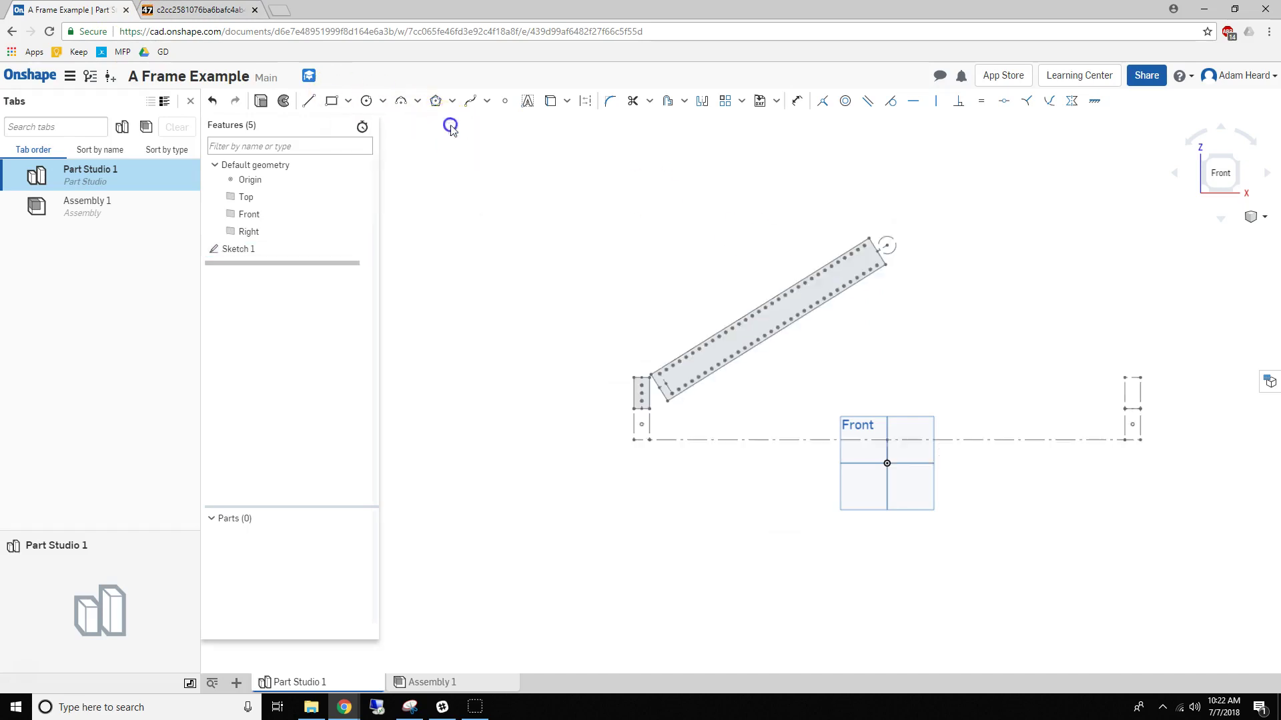
Step: Create a plane offset from the Front plane, placed before Sketch 1 in the feature history
{"action": "mouse_move", "coordinate": [259, 265]}
{"action": "left_mouse_down"}
{"action": "mouse_move", "coordinate": [273, 231]}
{"action": "mouse_move", "coordinate": [280, 262]}
{"action": "mouse_move", "coordinate": [279, 248]}
{"action": "left_mouse_up"}
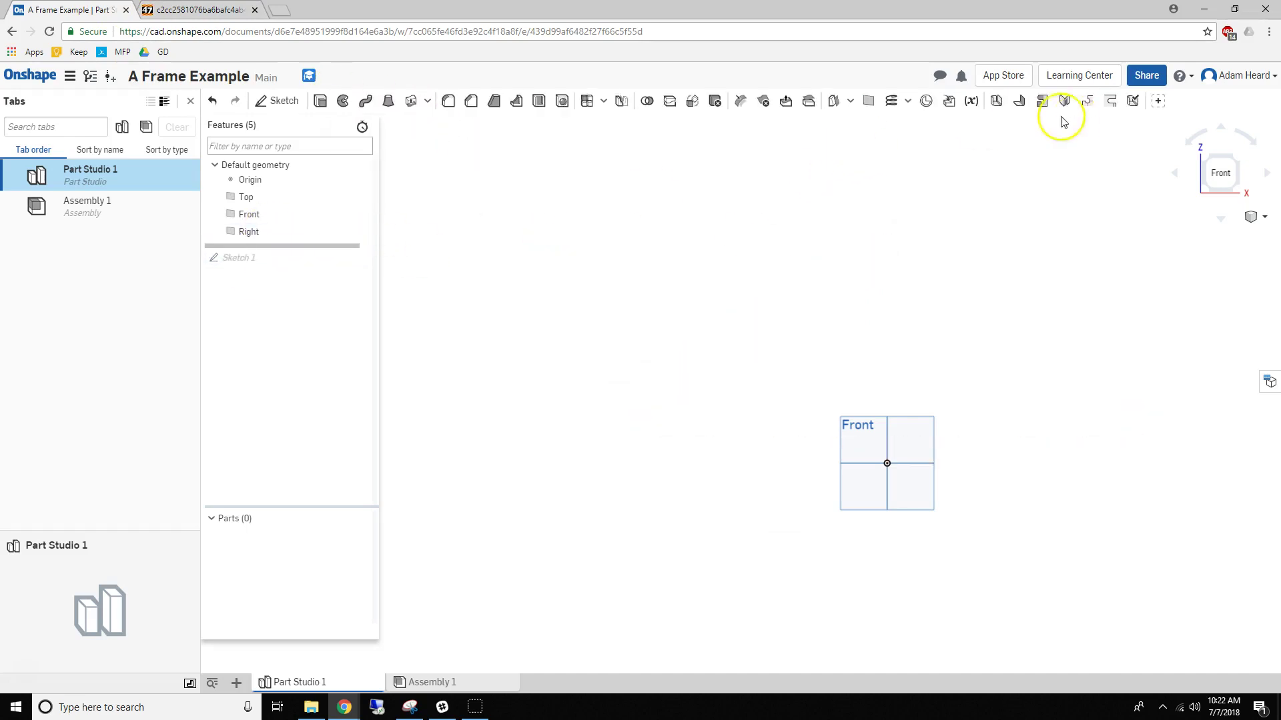
{"action": "left_click", "coordinate": [872, 105]}
{"action": "right_click_drag", "start_coordinate": [495, 346], "coordinate": [400, 233]}
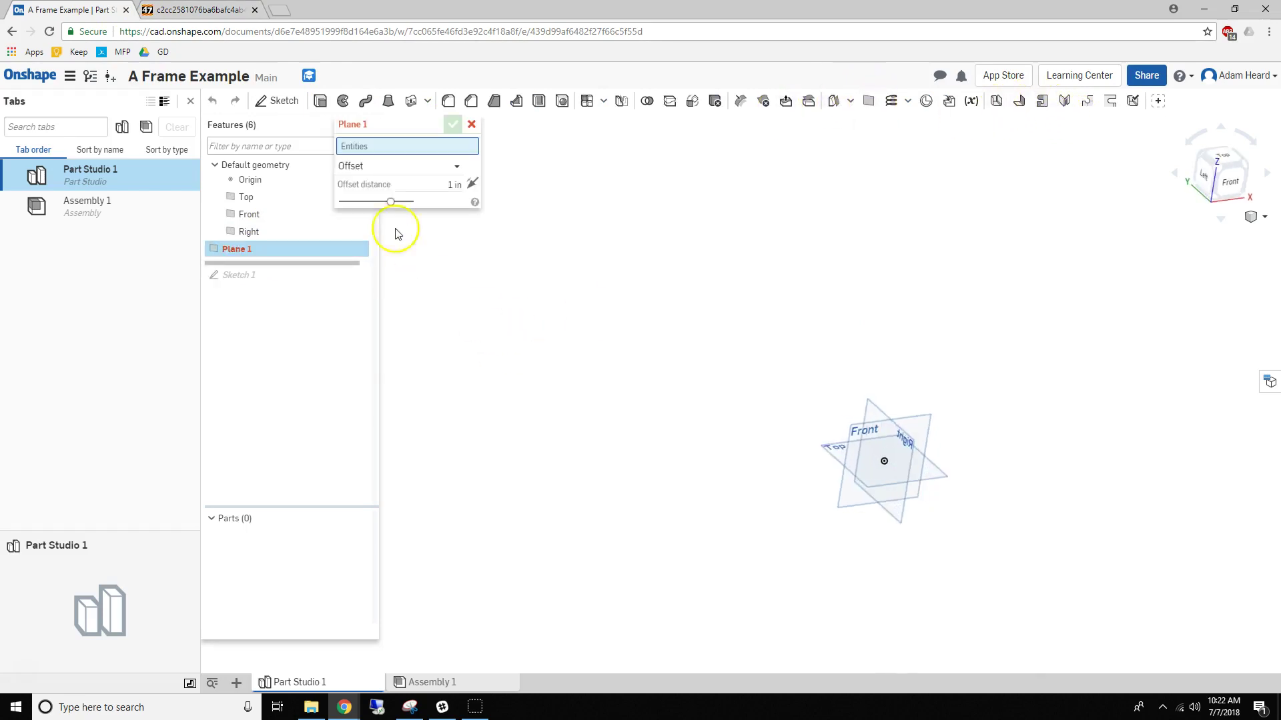
{"action": "left_click", "coordinate": [251, 214]}
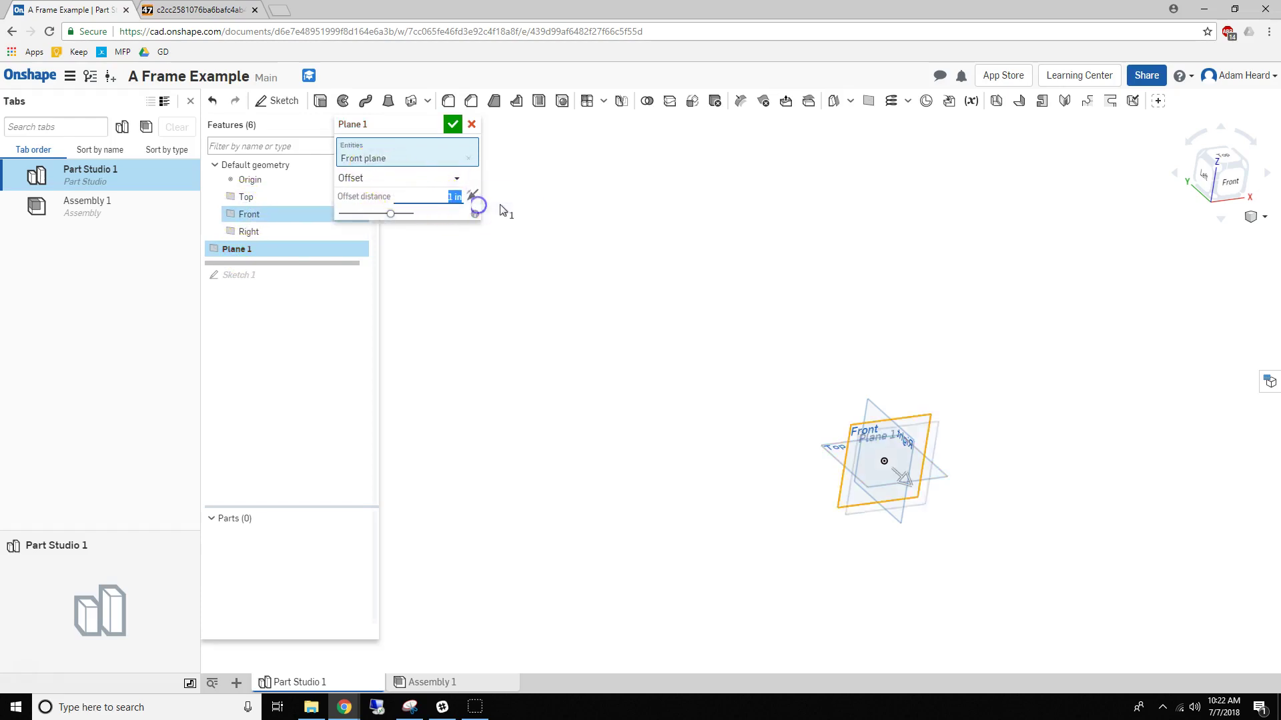
{"action": "left_click", "coordinate": [452, 124]}
{"action": "left_click_drag", "start_coordinate": [301, 261], "coordinate": [291, 289]}
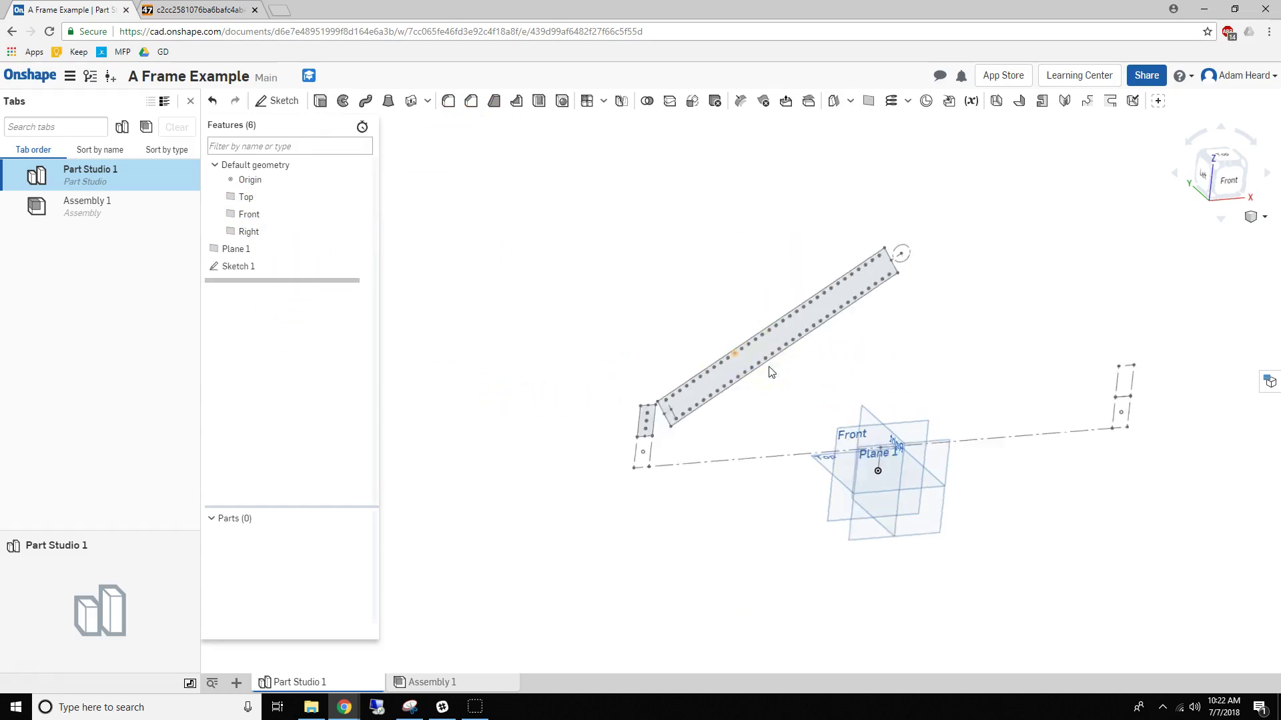
Step: Edit Sketch 1 to replace its Front sketch plane with Plane 1, accept it, and return to the front view
{"action": "key", "text": "shift+1"}
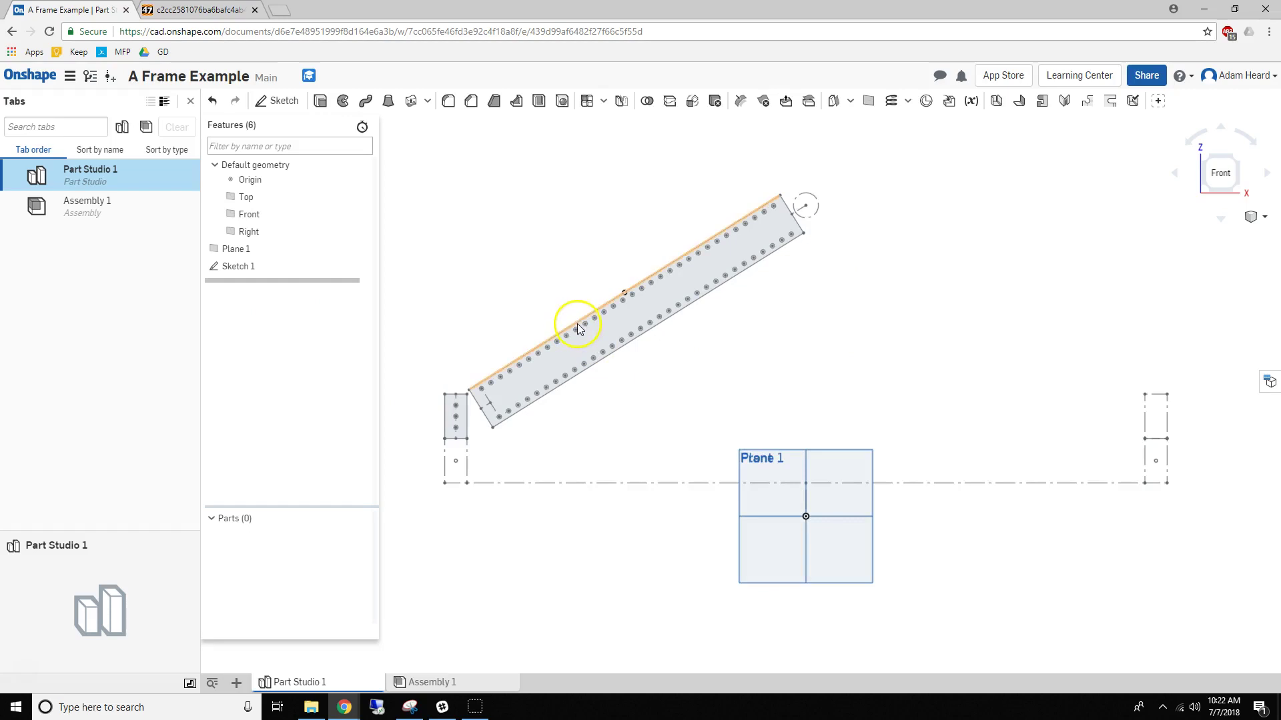
{"action": "right_click_drag", "start_coordinate": [525, 270], "coordinate": [555, 294]}
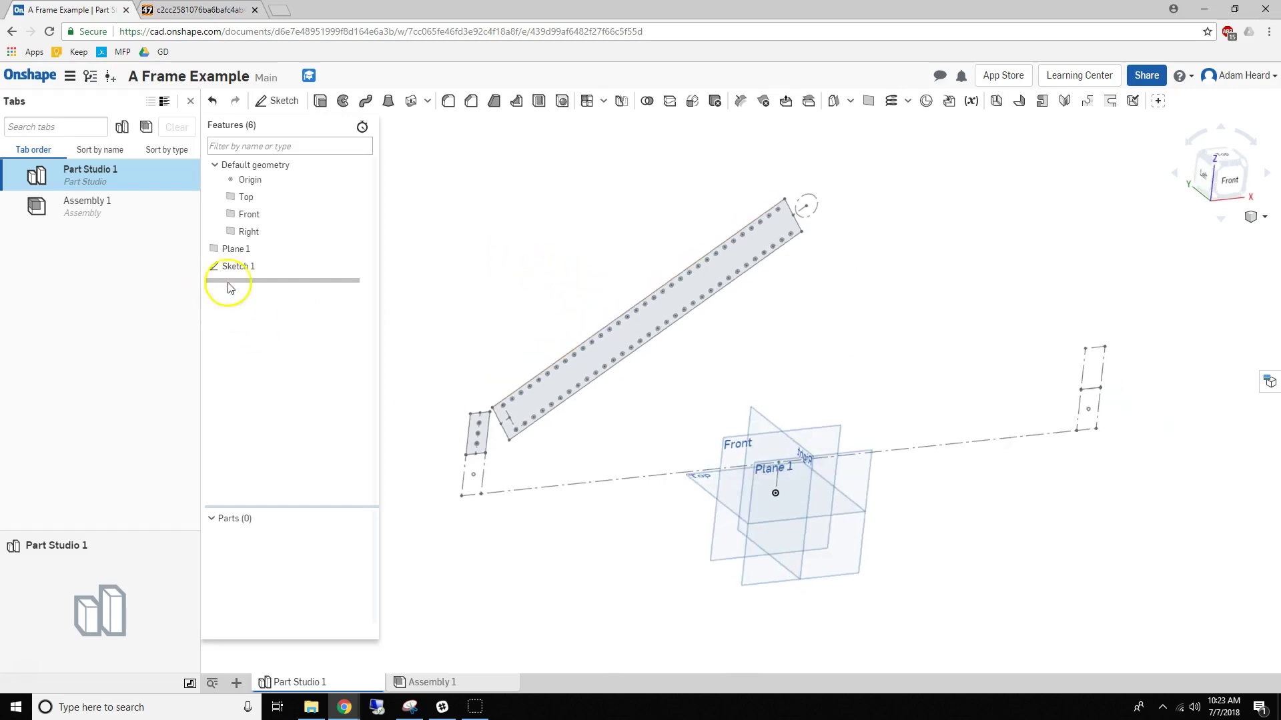
{"action": "left_click", "coordinate": [229, 266]}
{"action": "right_click", "coordinate": [230, 267]}
{"action": "left_click", "coordinate": [249, 288]}
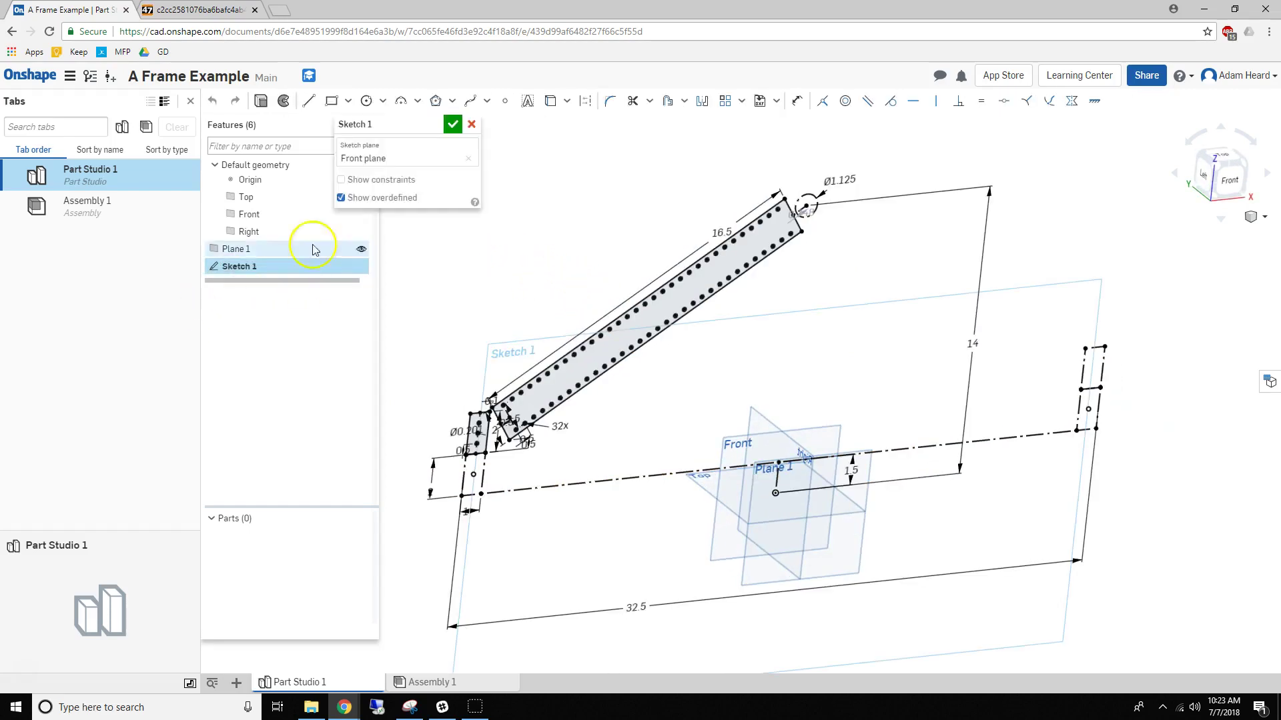
{"action": "left_click", "coordinate": [384, 159]}
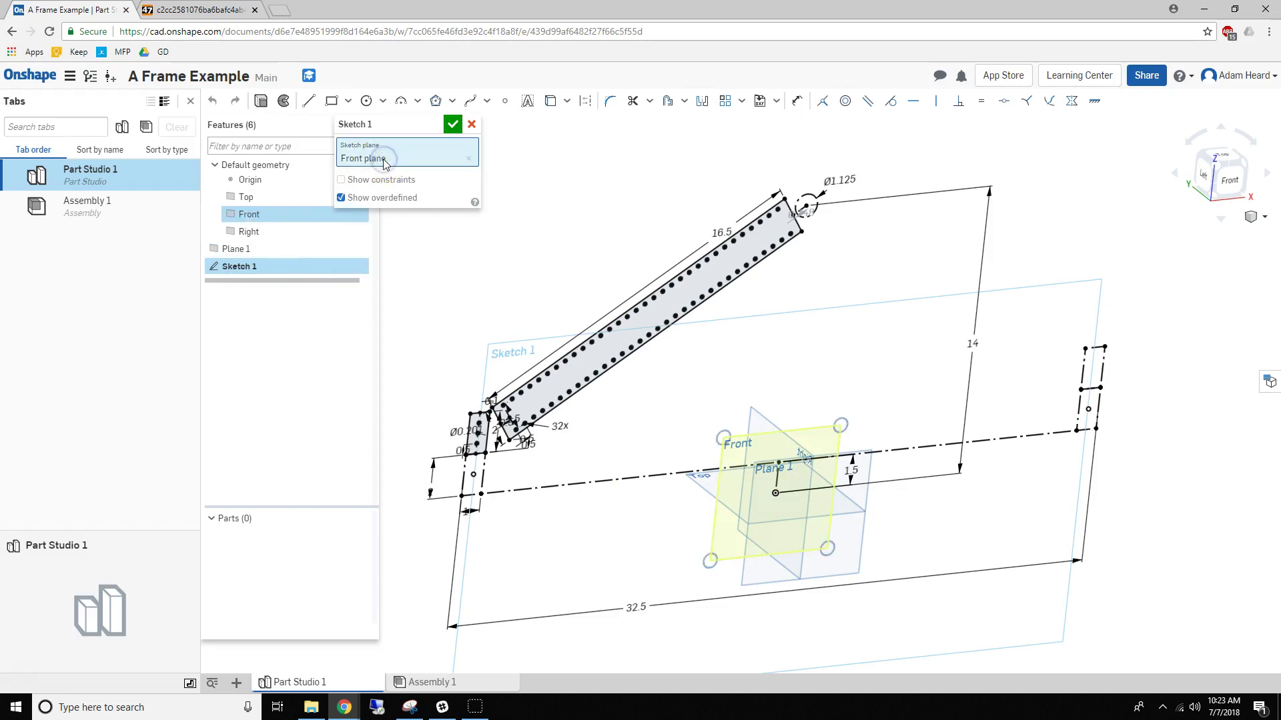
{"action": "left_click", "coordinate": [465, 160]}
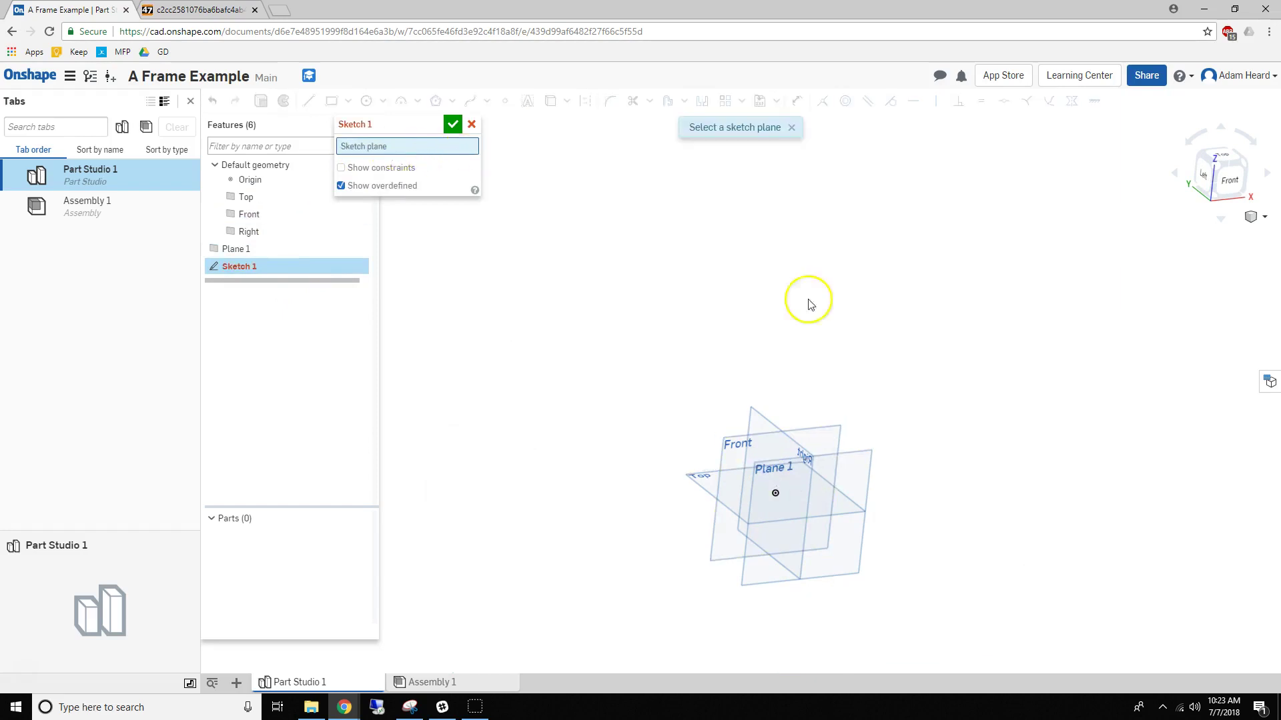
{"action": "left_click", "coordinate": [861, 463]}
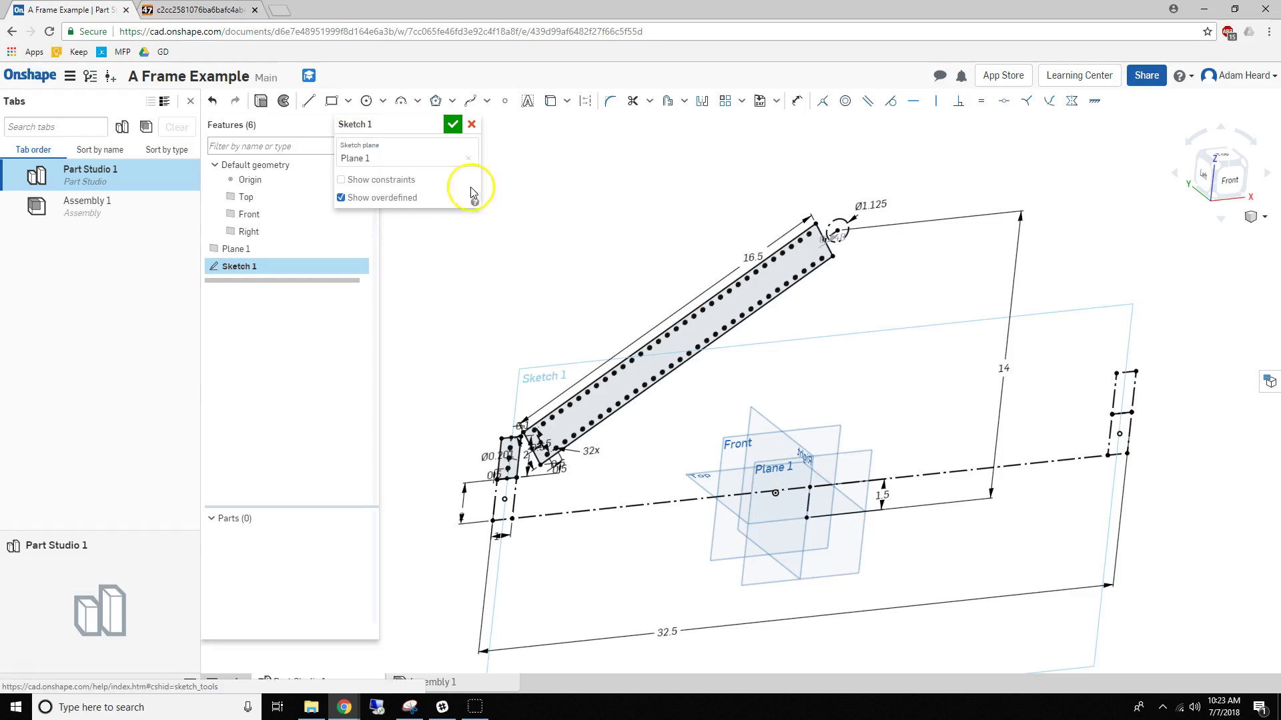
{"action": "left_click", "coordinate": [454, 125]}
{"action": "mouse_move", "coordinate": [614, 260]}
{"action": "right_mouse_down"}
{"action": "mouse_move", "coordinate": [623, 326]}
{"action": "mouse_move", "coordinate": [591, 271]}
{"action": "mouse_move", "coordinate": [609, 259]}
{"action": "right_mouse_up"}
{"action": "key", "text": "shift+1"}
{"action": "left_click", "coordinate": [713, 313]}
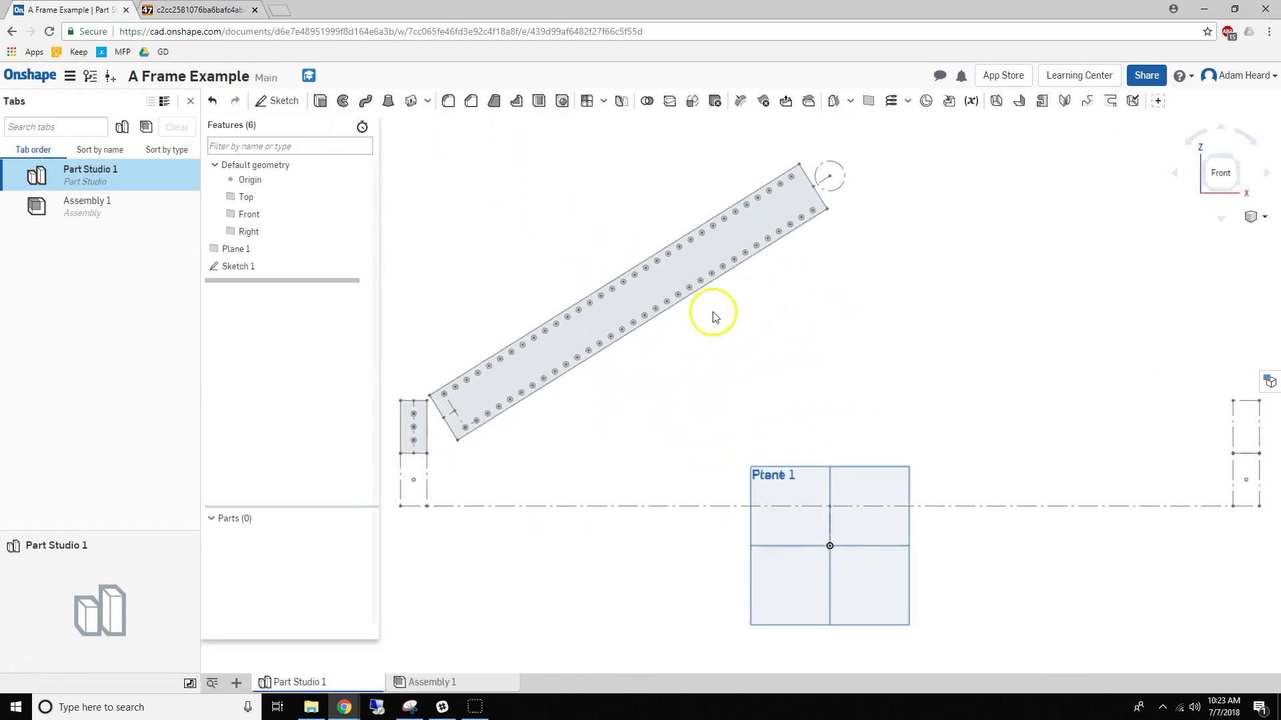
Step: Extrude the slanted rectangle and the small upright rectangle with their holes 1 in as new solid parts
{"action": "key", "text": "shift+e"}
{"action": "left_click", "coordinate": [597, 310]}
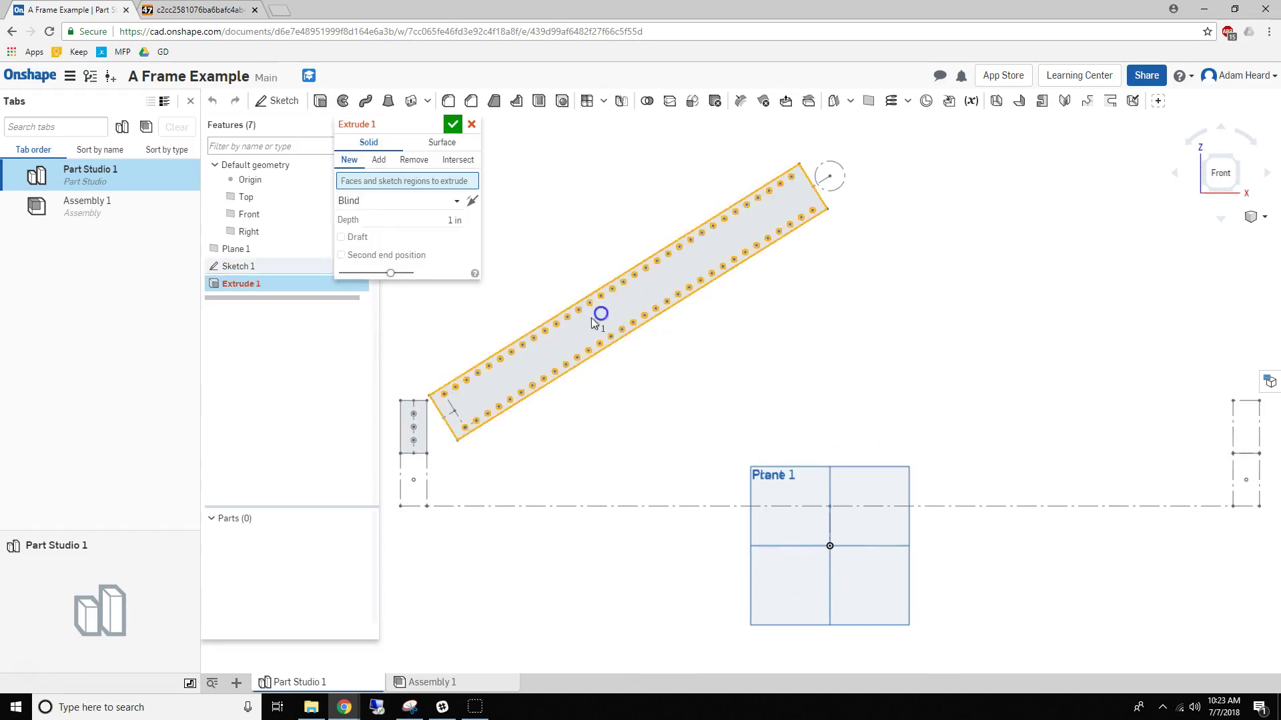
{"action": "left_click", "coordinate": [423, 413]}
{"action": "left_click", "coordinate": [459, 126]}
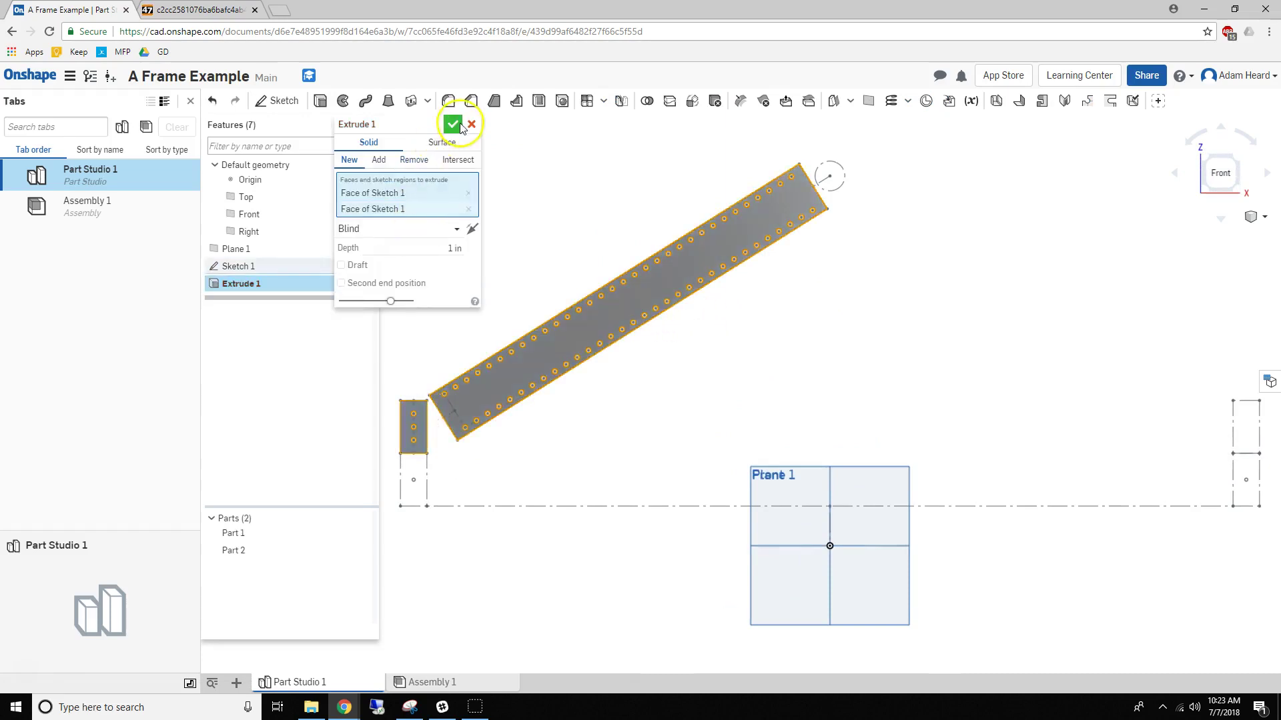
Step: Rename the short upright part as Vertical Tube
{"action": "left_click", "coordinate": [252, 532]}
{"action": "right_click", "coordinate": [264, 532]}
{"action": "left_click", "coordinate": [308, 342]}
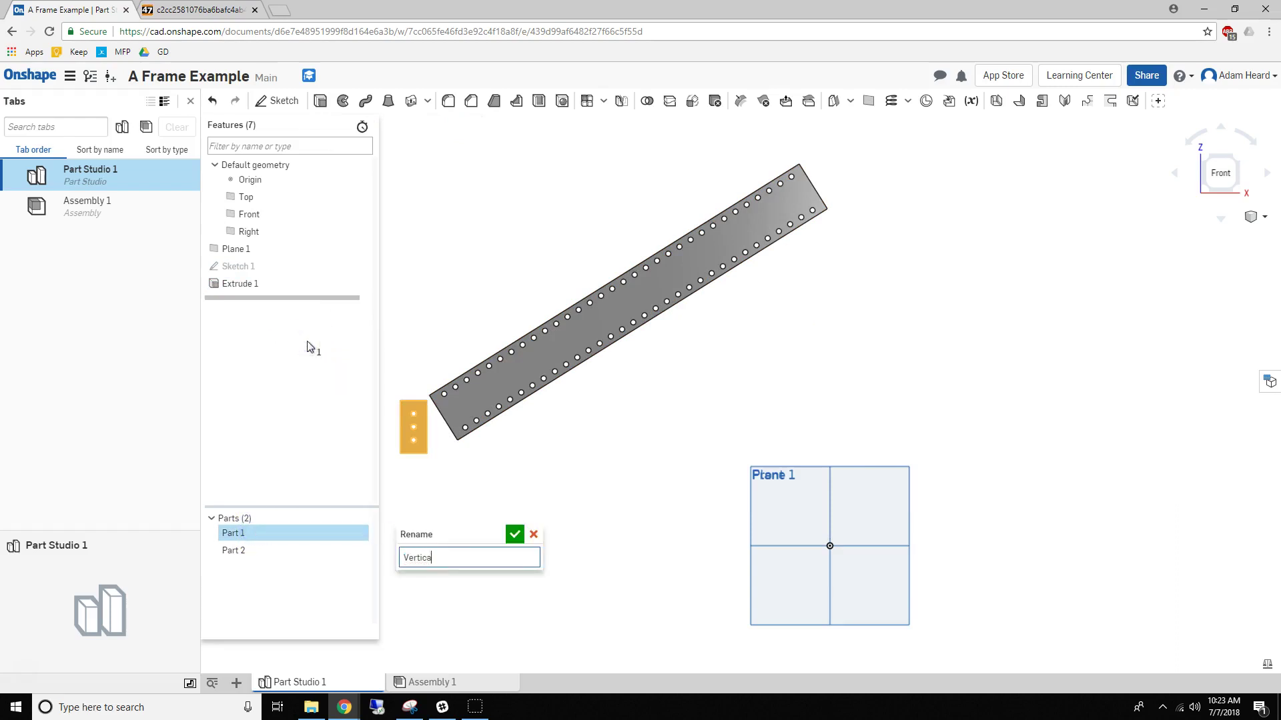
{"action": "type", "text": "Vertical Tube"}
{"action": "key", "text": "Return"}
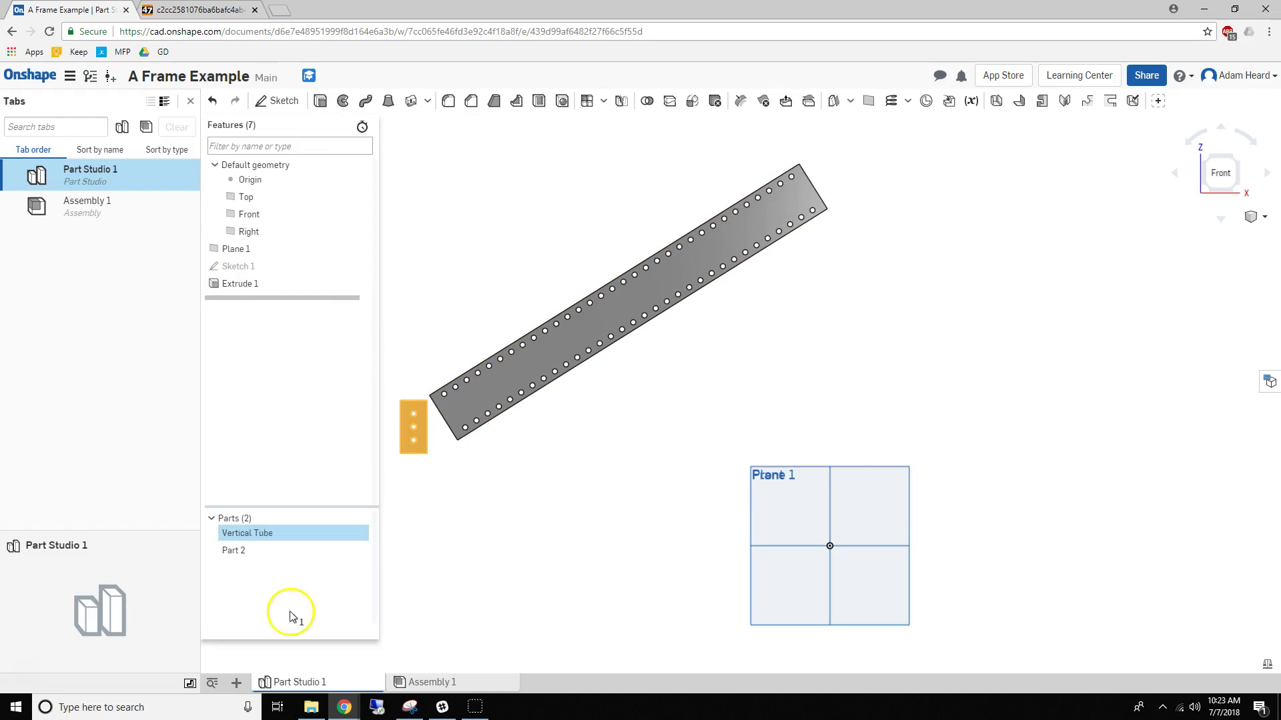
Step: Rename the long slanted part as Angle Tube
{"action": "left_click", "coordinate": [235, 550], "text": "shift"}
{"action": "right_click", "coordinate": [246, 553]}
{"action": "left_click", "coordinate": [301, 549]}
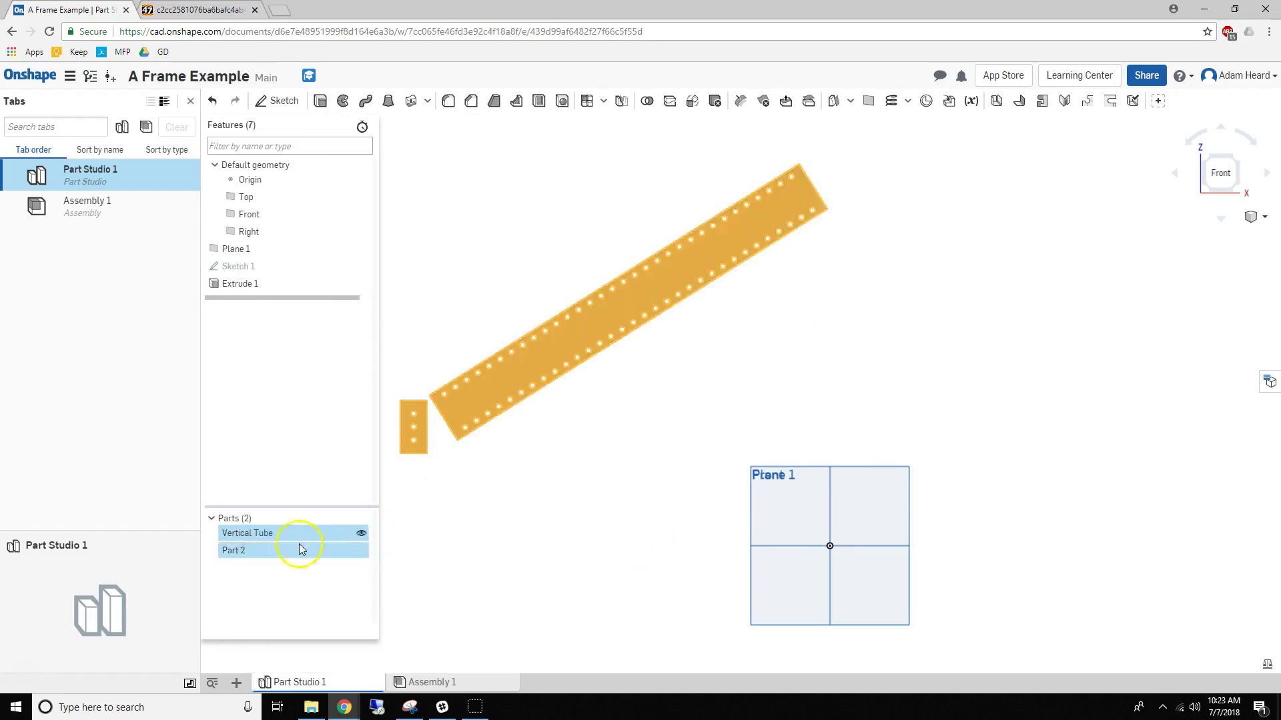
{"action": "left_click", "coordinate": [540, 546]}
{"action": "right_click", "coordinate": [247, 550]}
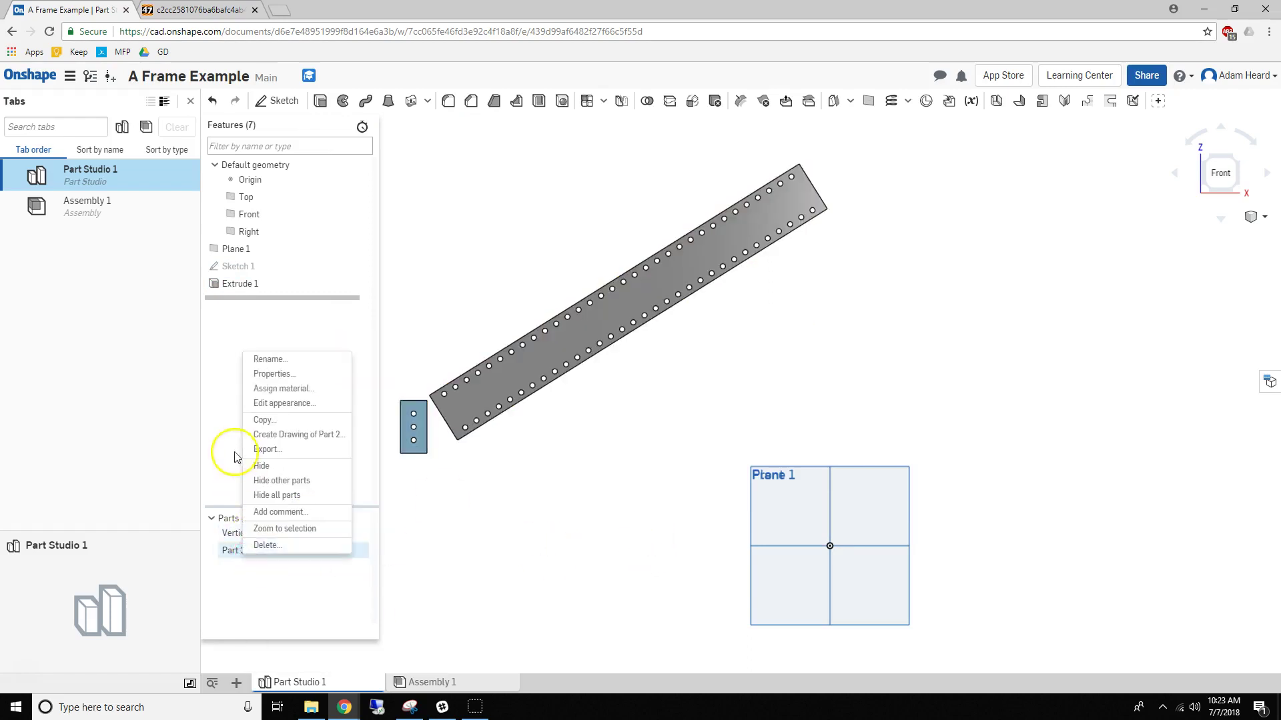
{"action": "left_click", "coordinate": [278, 360]}
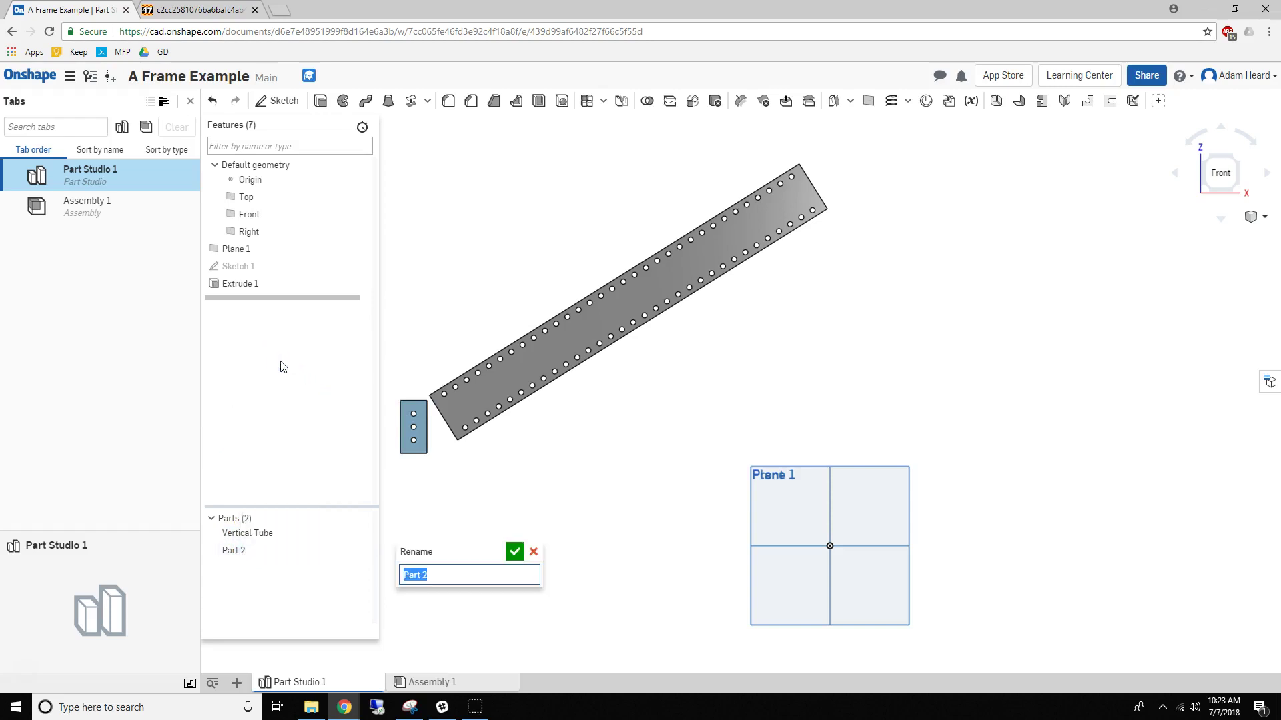
{"action": "type", "text": "Angle Tube"}
{"action": "key", "text": "Return"}
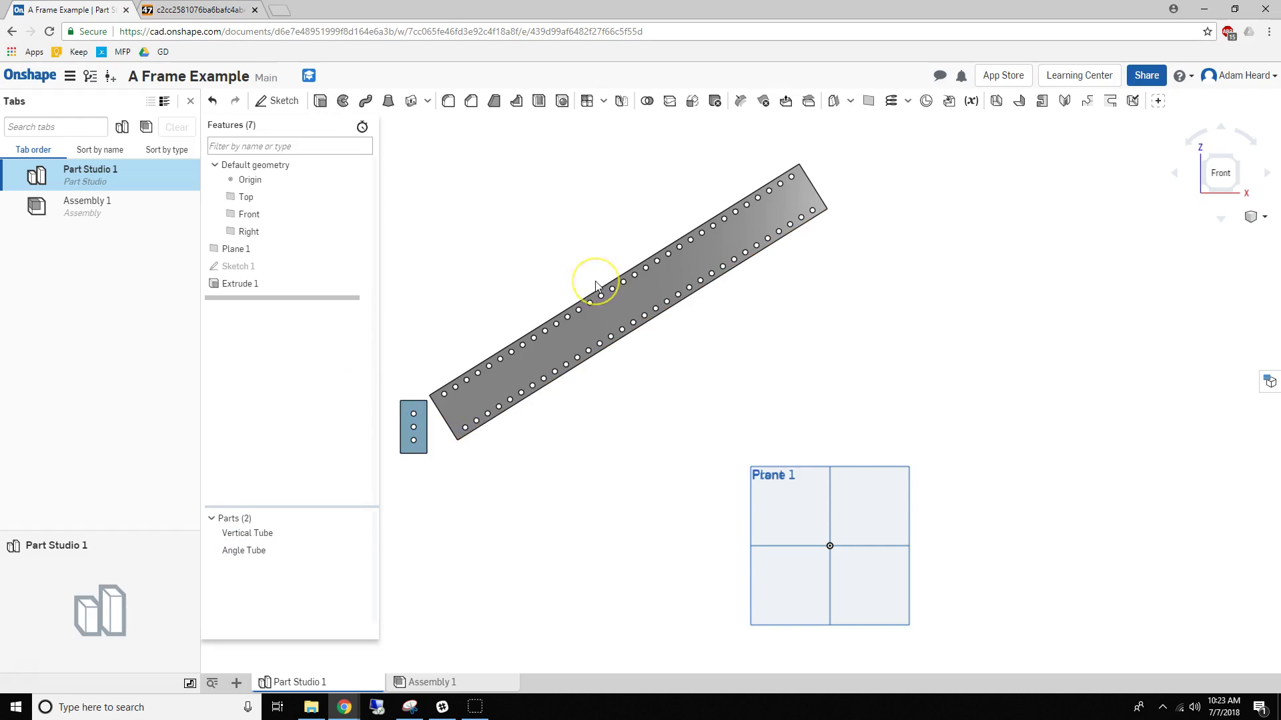
Step: Start a new sketch on the upper end face of the Vertical Tube
{"action": "middle_click_drag", "start_coordinate": [662, 352], "coordinate": [681, 471]}
{"action": "scroll", "coordinate": [592, 450], "scroll_direction": "down", "scroll_amount": 1}
{"action": "middle_click_drag", "start_coordinate": [561, 513], "coordinate": [615, 383]}
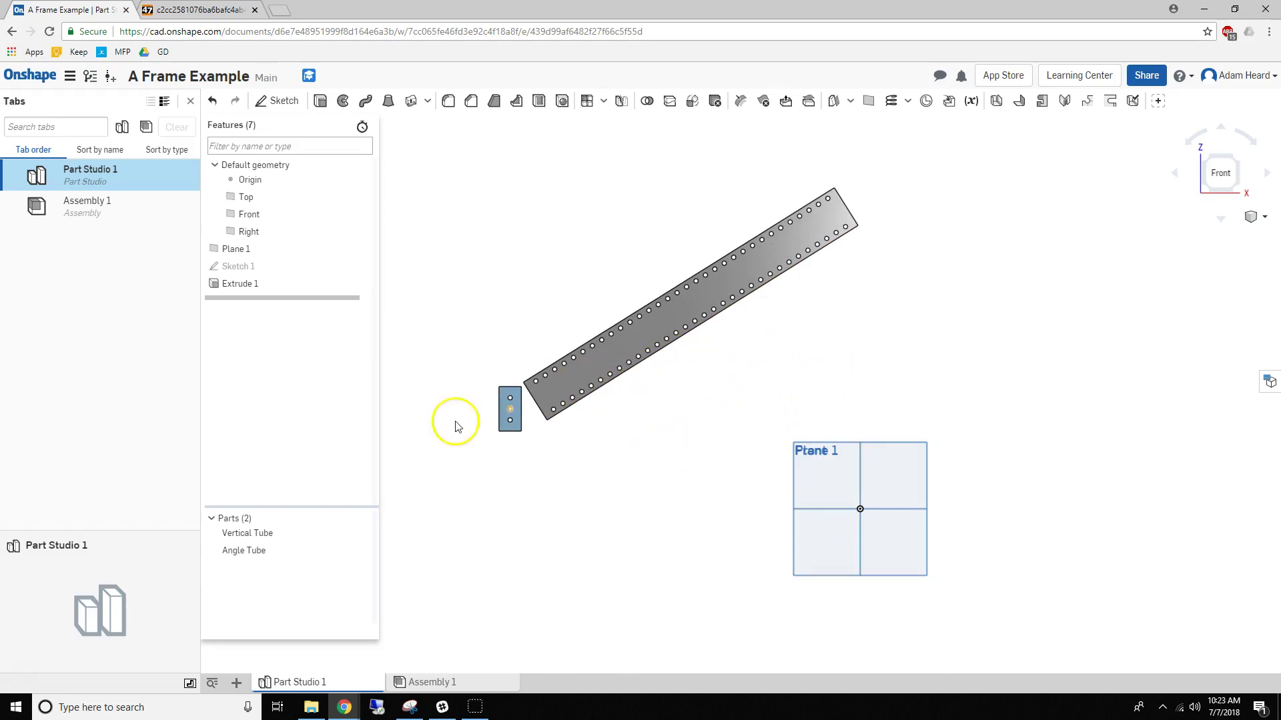
{"action": "right_click_drag", "start_coordinate": [455, 424], "coordinate": [465, 497]}
{"action": "scroll", "coordinate": [543, 384], "scroll_direction": "up", "scroll_amount": 5}
{"action": "left_click", "coordinate": [451, 370]}
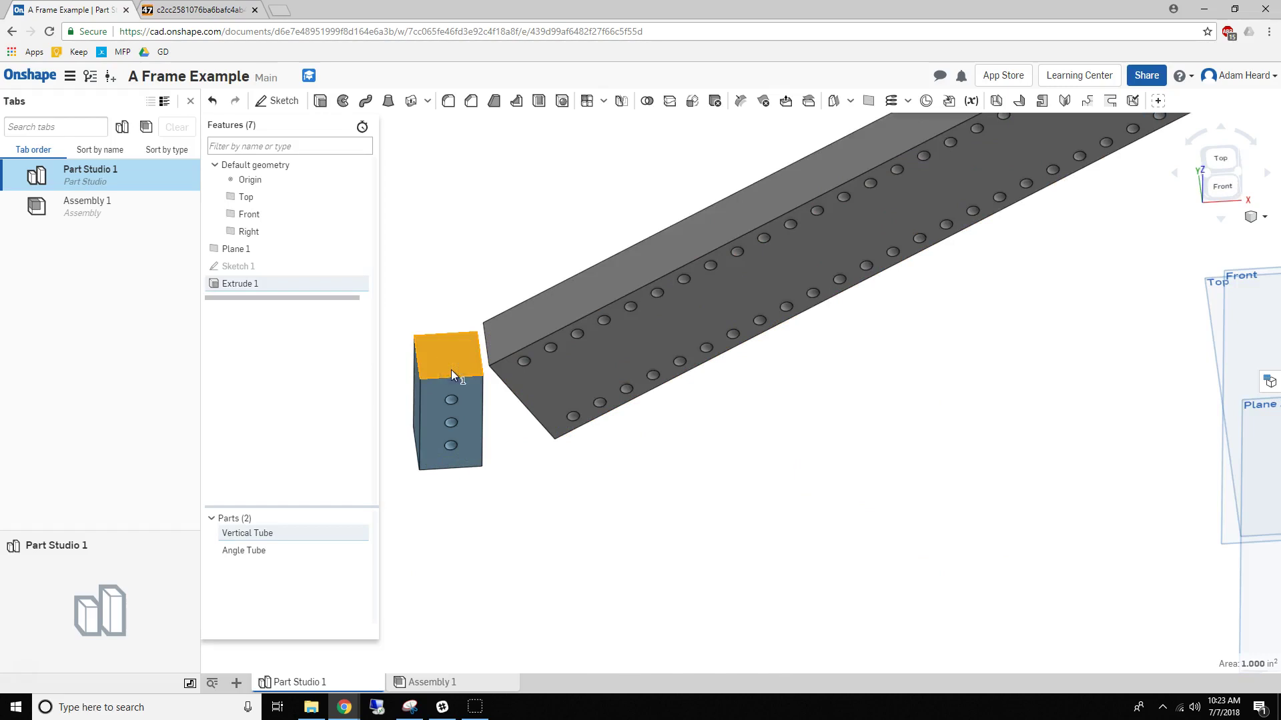
{"action": "key", "text": "shift+e"}
{"action": "key", "text": "Escape"}
{"action": "left_click", "coordinate": [447, 364]}
{"action": "key", "text": "shift+s"}
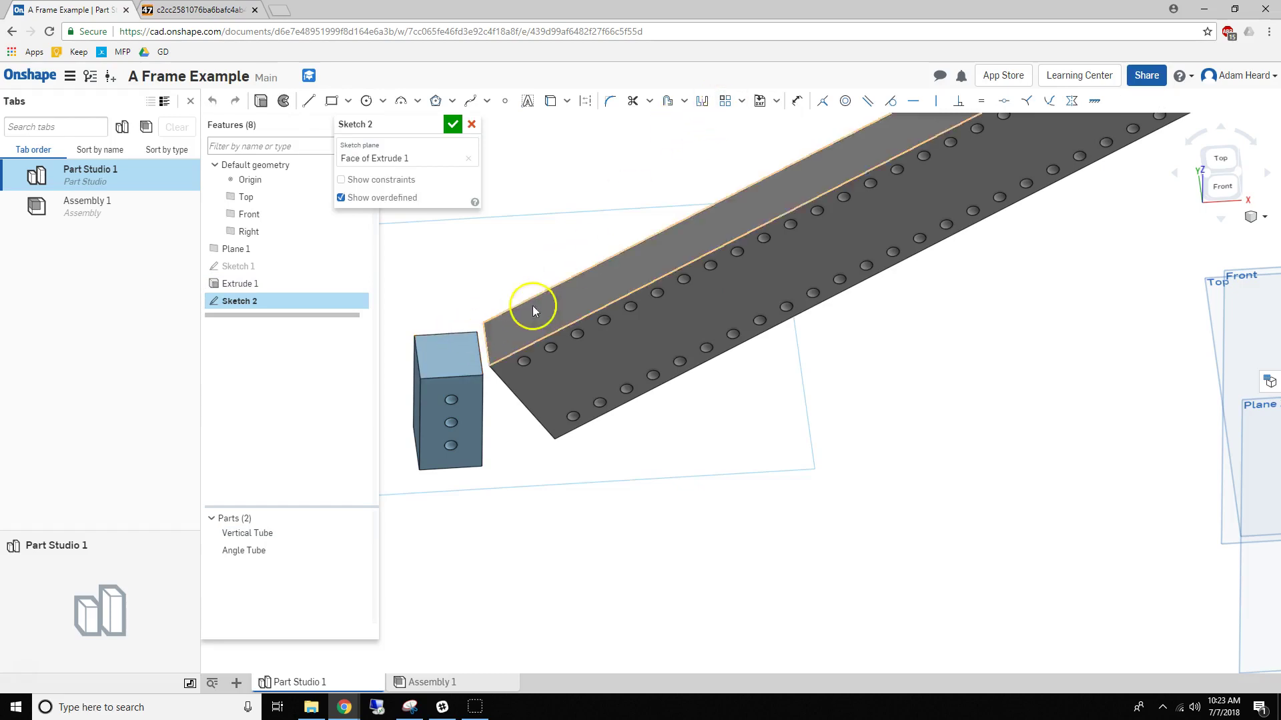
Step: Offset the outline of the Vertical Tube's end face inward by 0.125 in
{"action": "key", "text": "u"}
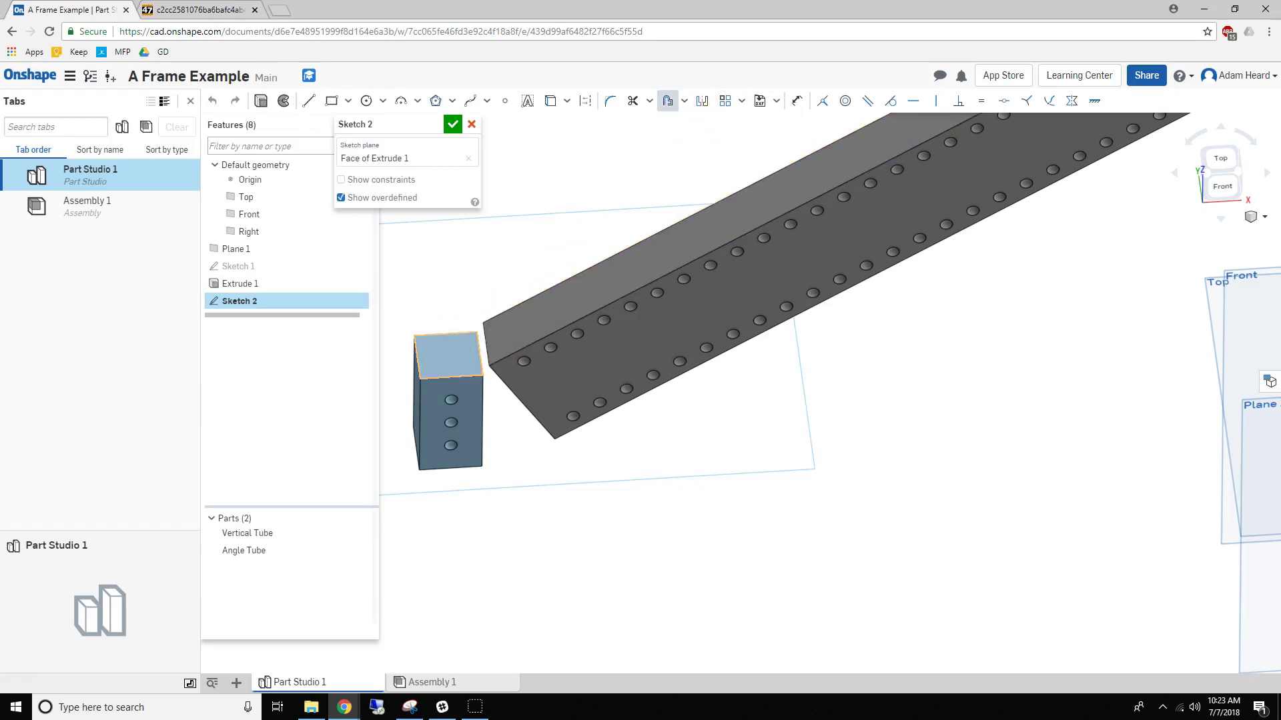
{"action": "left_click", "coordinate": [453, 360]}
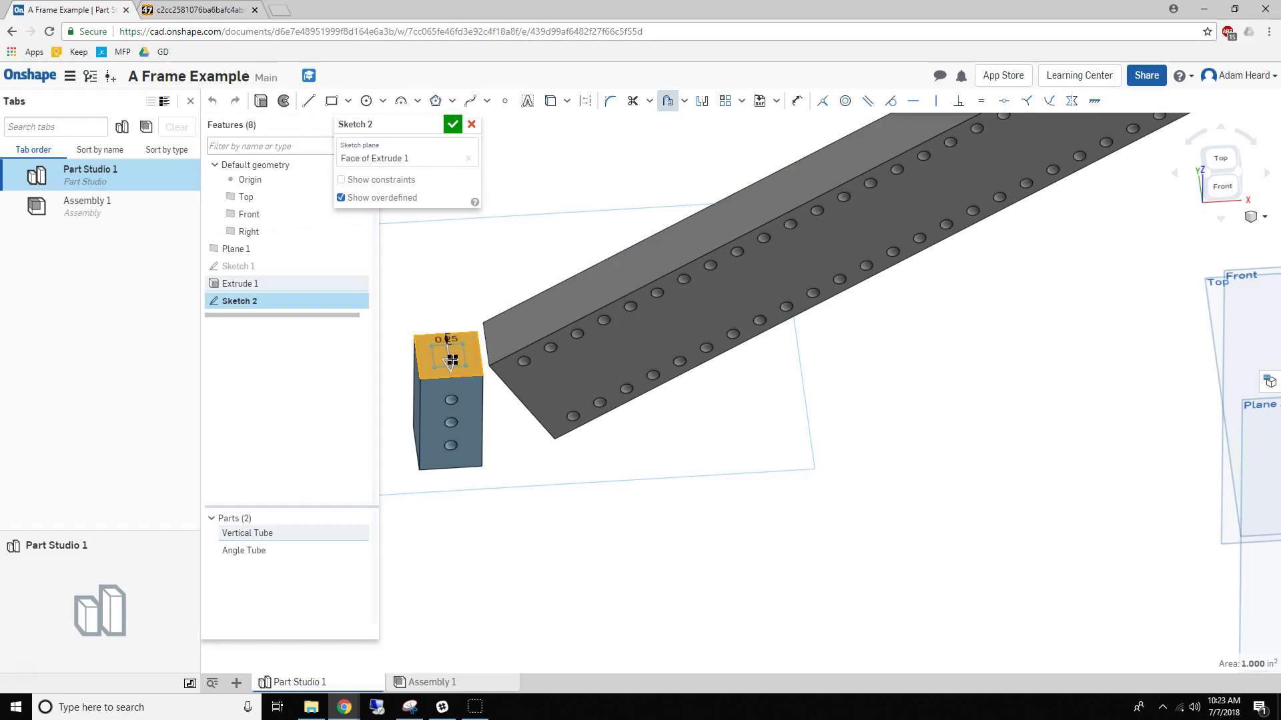
{"action": "left_click", "coordinate": [483, 331]}
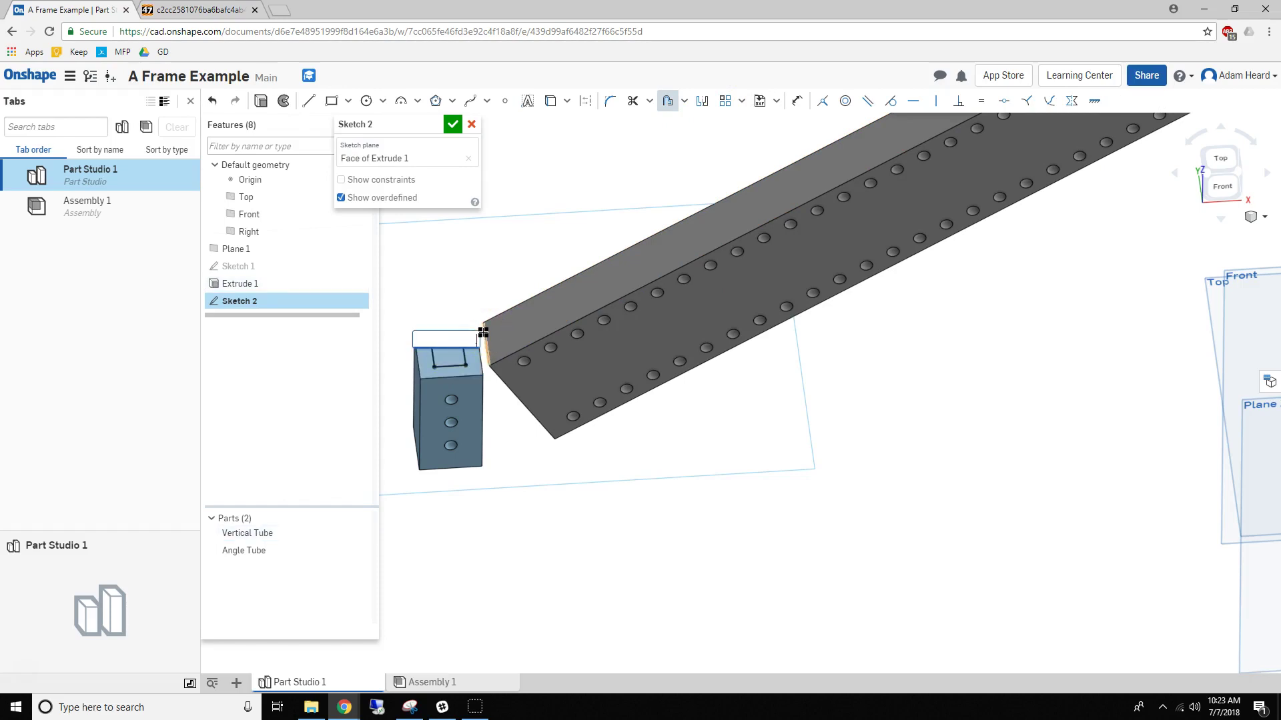
{"action": "left_click", "coordinate": [407, 253]}
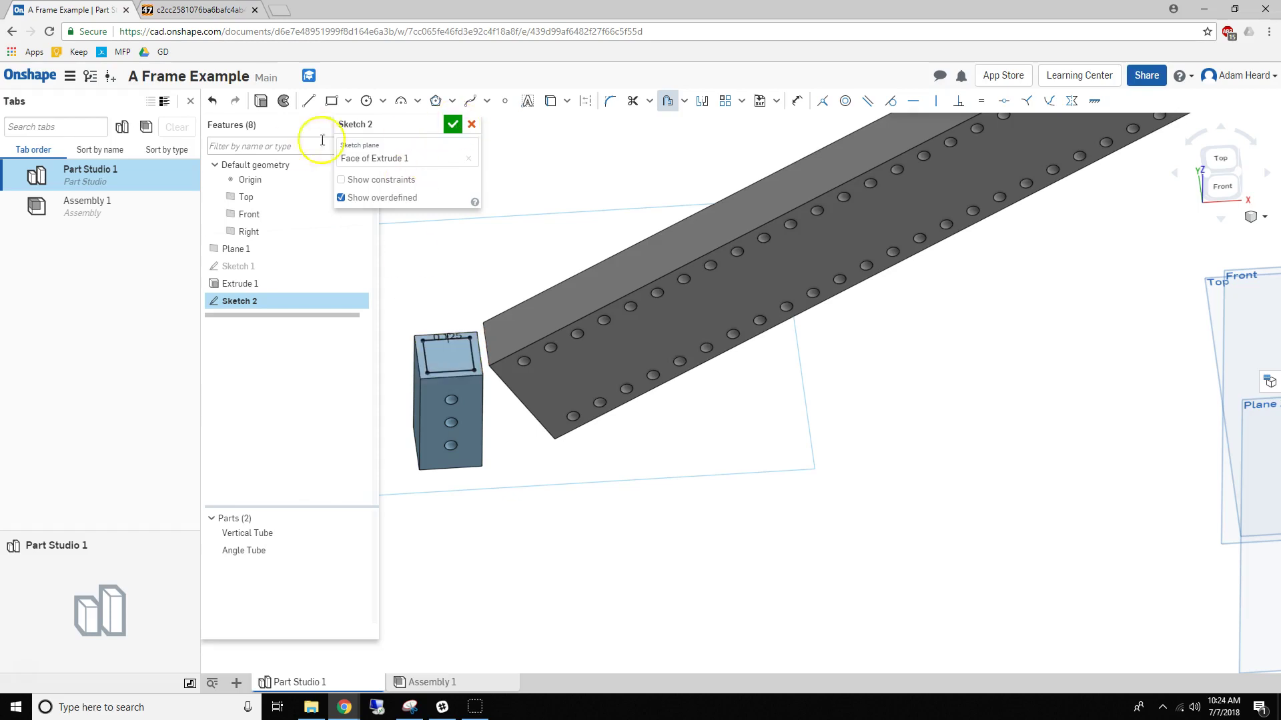
Step: Hollow out the Vertical Tube by extruding the offset profile as a Remove cut with the Through all end type
{"action": "key", "text": "shift+e"}
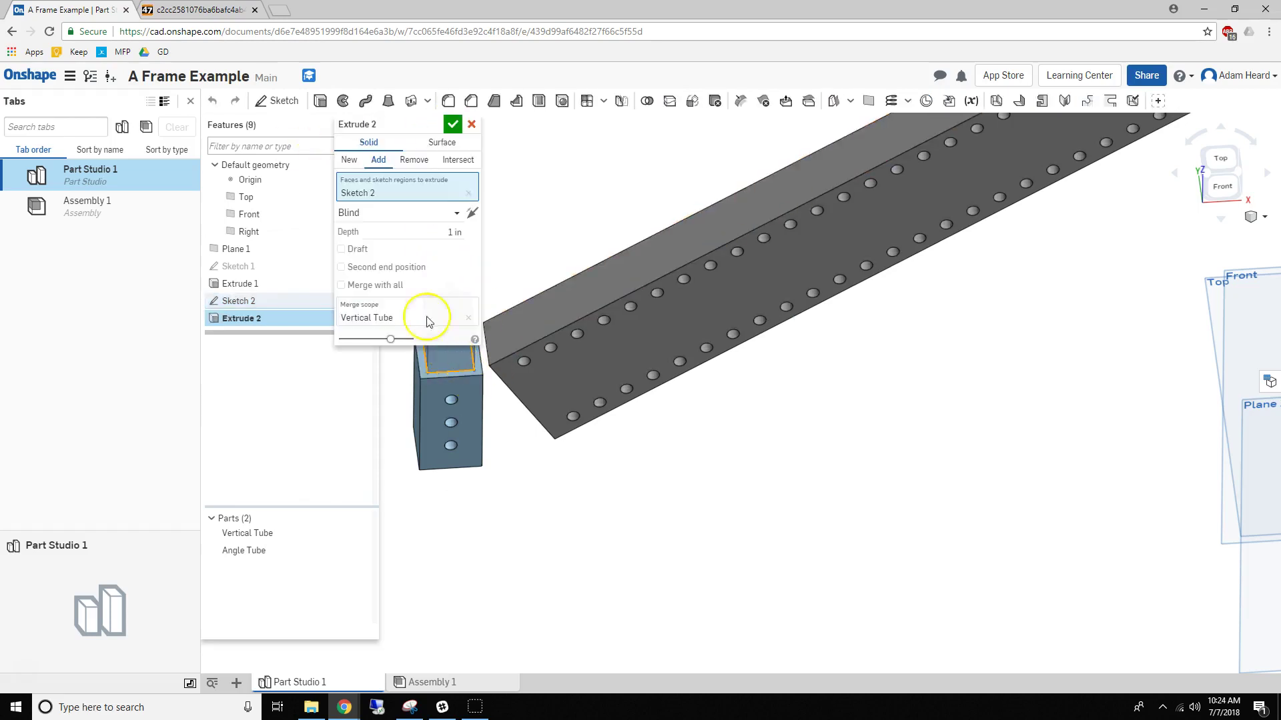
{"action": "left_click", "coordinate": [404, 212]}
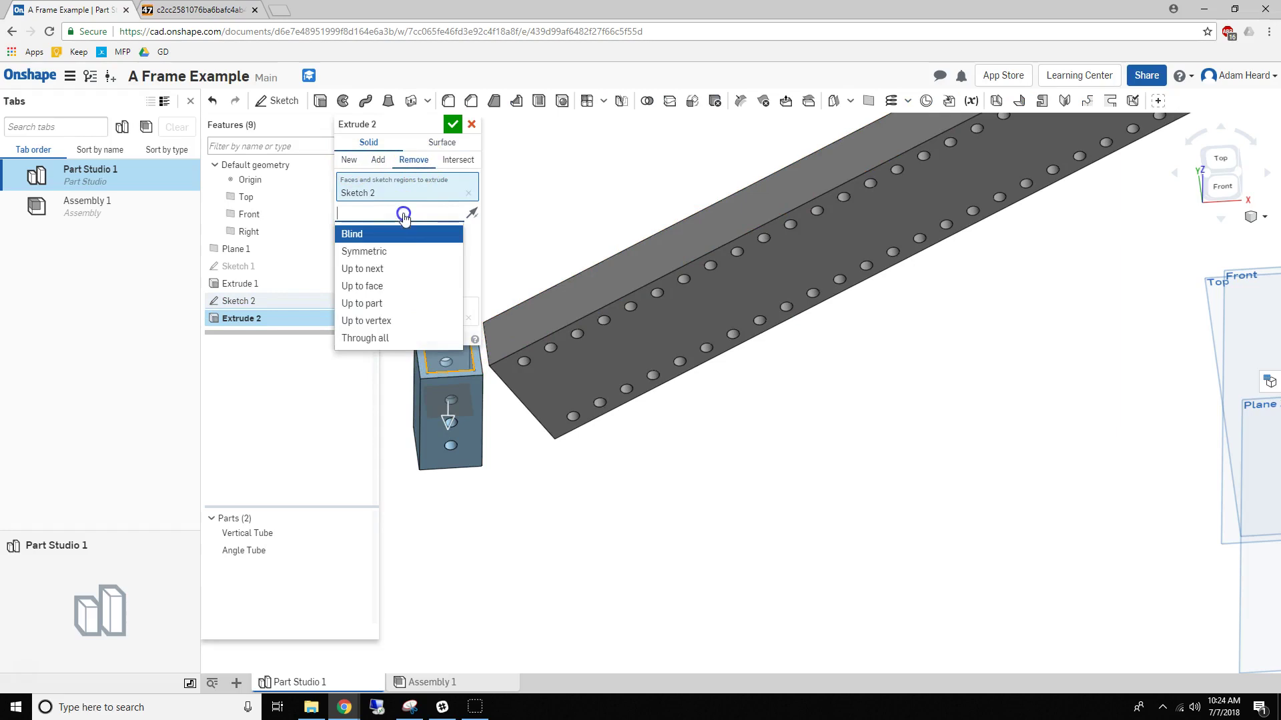
{"action": "left_click", "coordinate": [358, 339]}
{"action": "left_click", "coordinate": [452, 124]}
Step: Sketch on the lower end face of the Angle Tube and offset its outline inward by 1/16 in
{"action": "right_click_drag", "start_coordinate": [521, 363], "coordinate": [571, 223]}
{"action": "left_click", "coordinate": [533, 414]}
{"action": "key", "text": "shift+s"}
{"action": "left_click", "coordinate": [535, 410]}
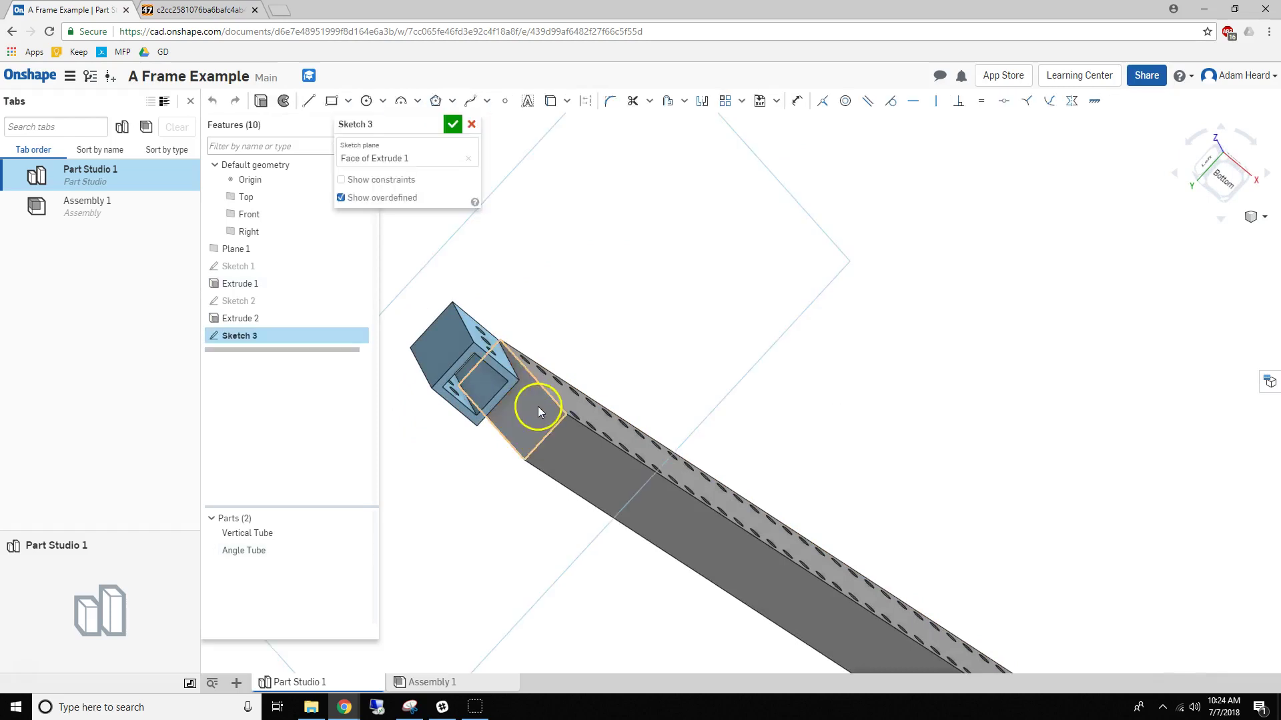
{"action": "key", "text": "u"}
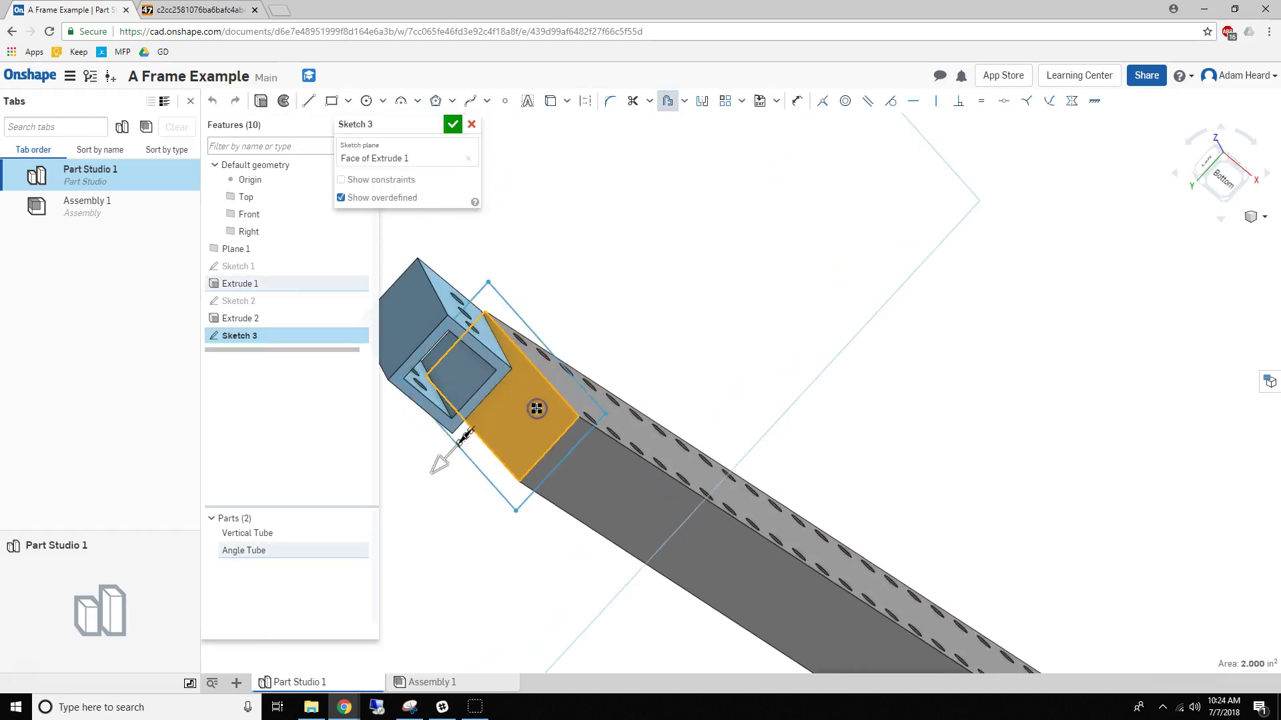
{"action": "left_click", "coordinate": [511, 425]}
{"action": "left_click", "coordinate": [510, 422]}
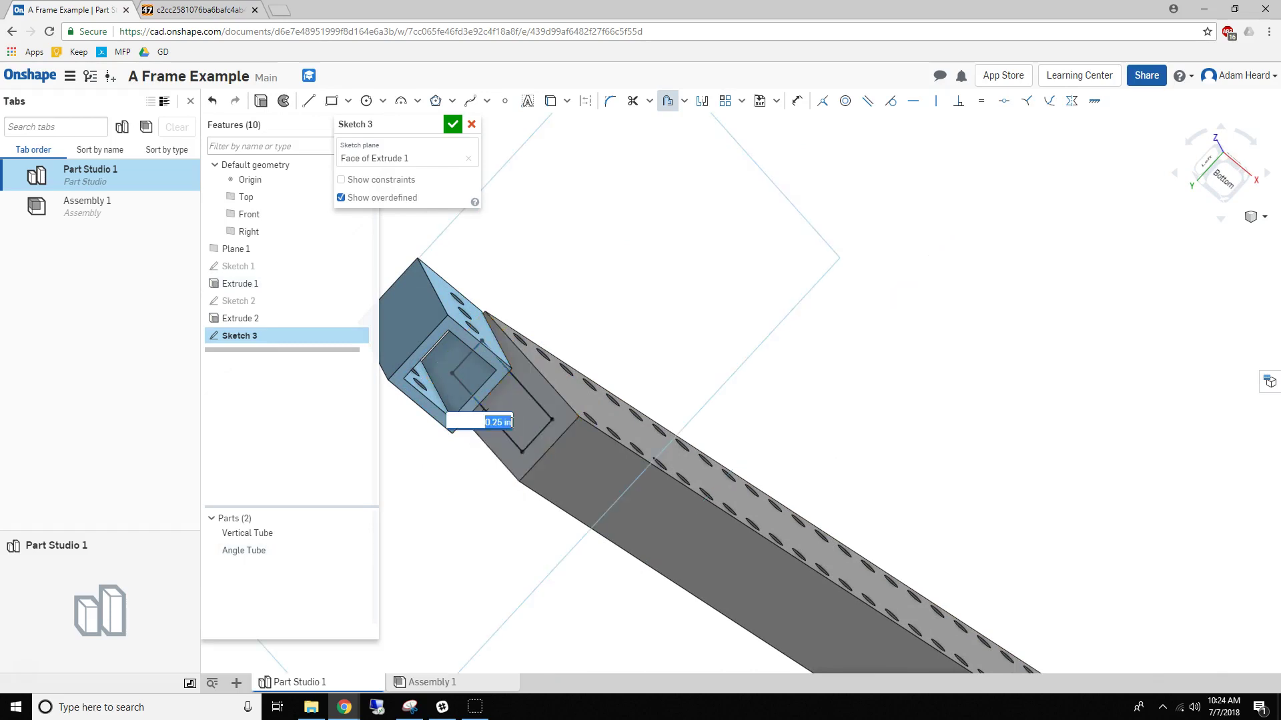
{"action": "type", "text": "1/16"}
{"action": "key", "text": "Return"}
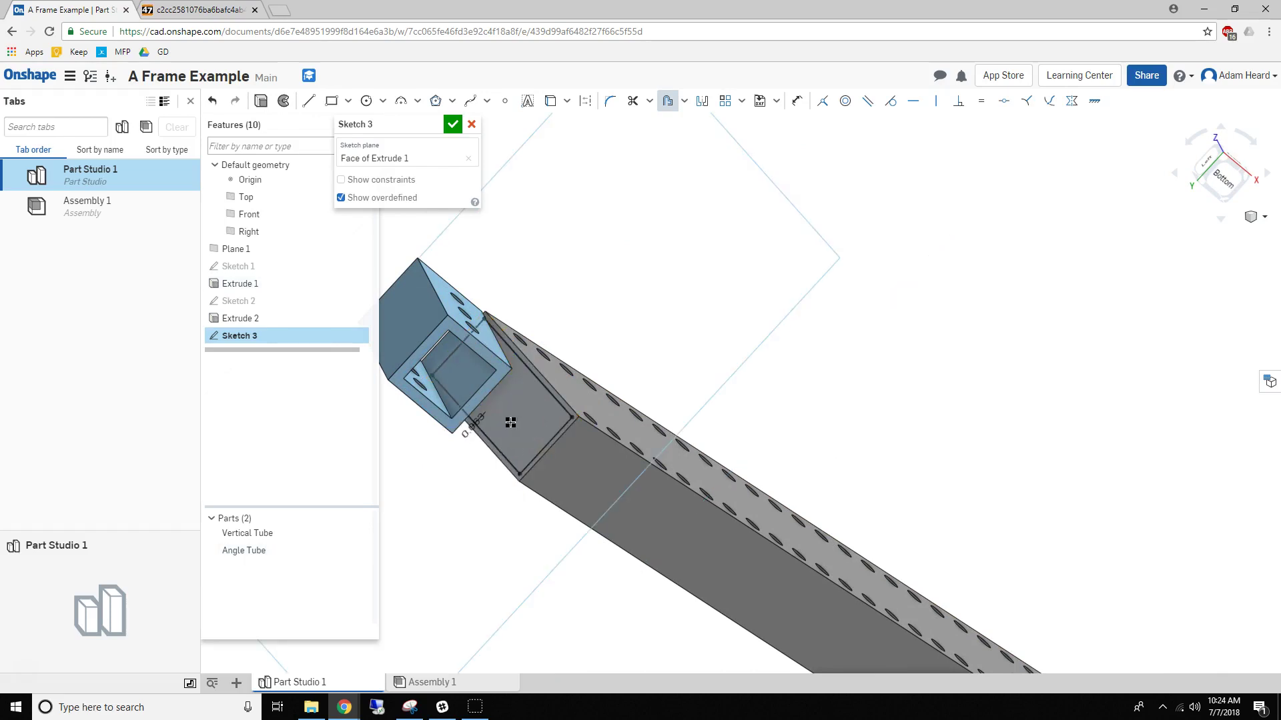
Step: Hollow out the Angle Tube by extruding the offset profile as a Remove cut with the Through all end type
{"action": "left_click", "coordinate": [506, 407]}
{"action": "key", "text": "shift+e"}
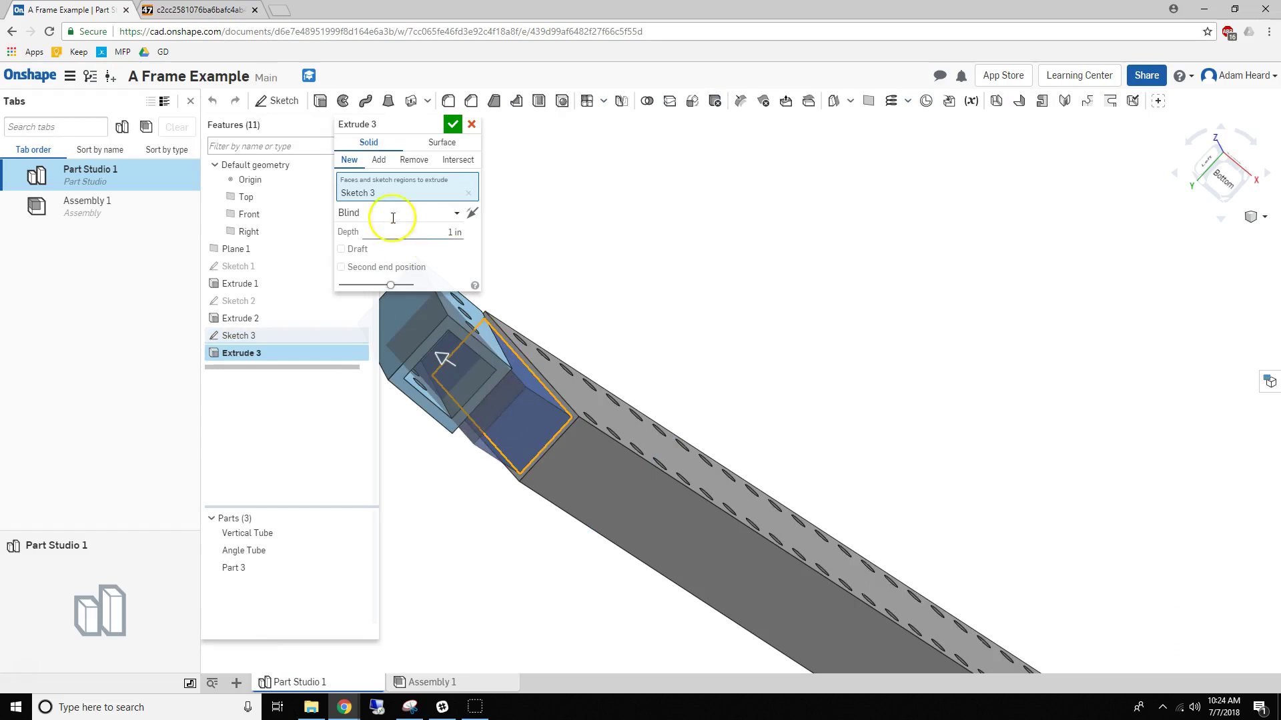
{"action": "left_click", "coordinate": [417, 163]}
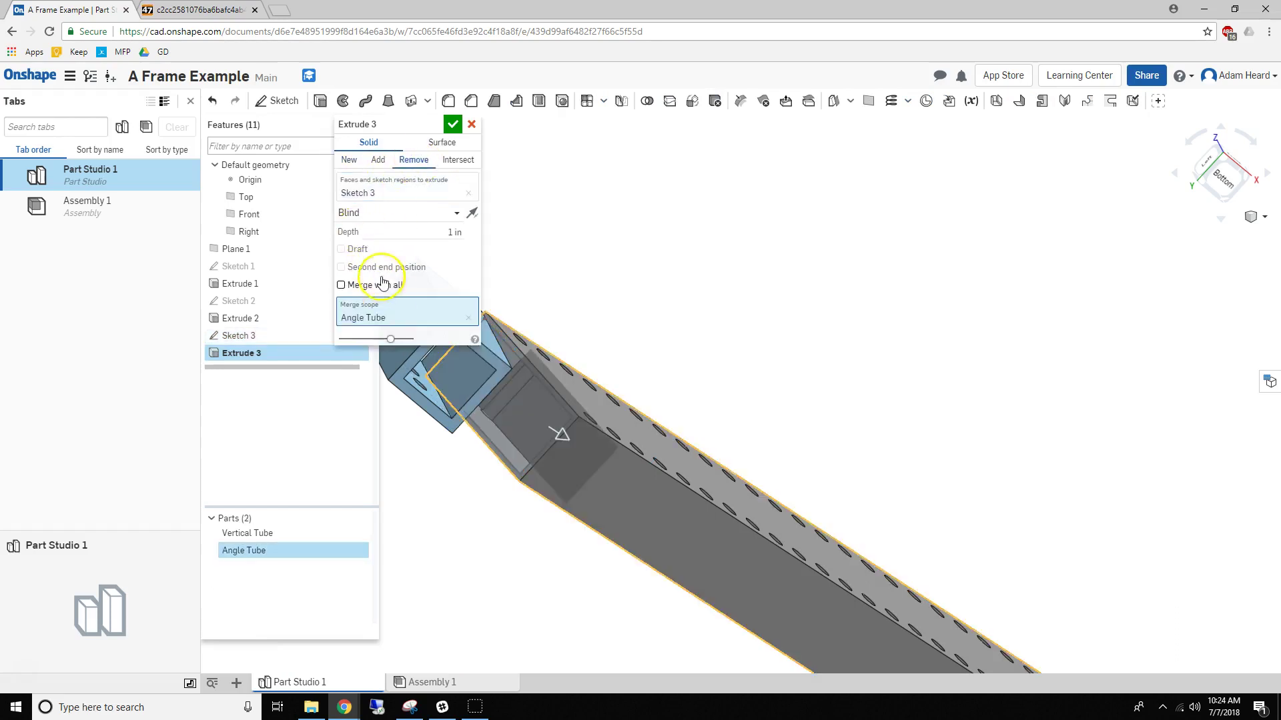
{"action": "left_click", "coordinate": [357, 213]}
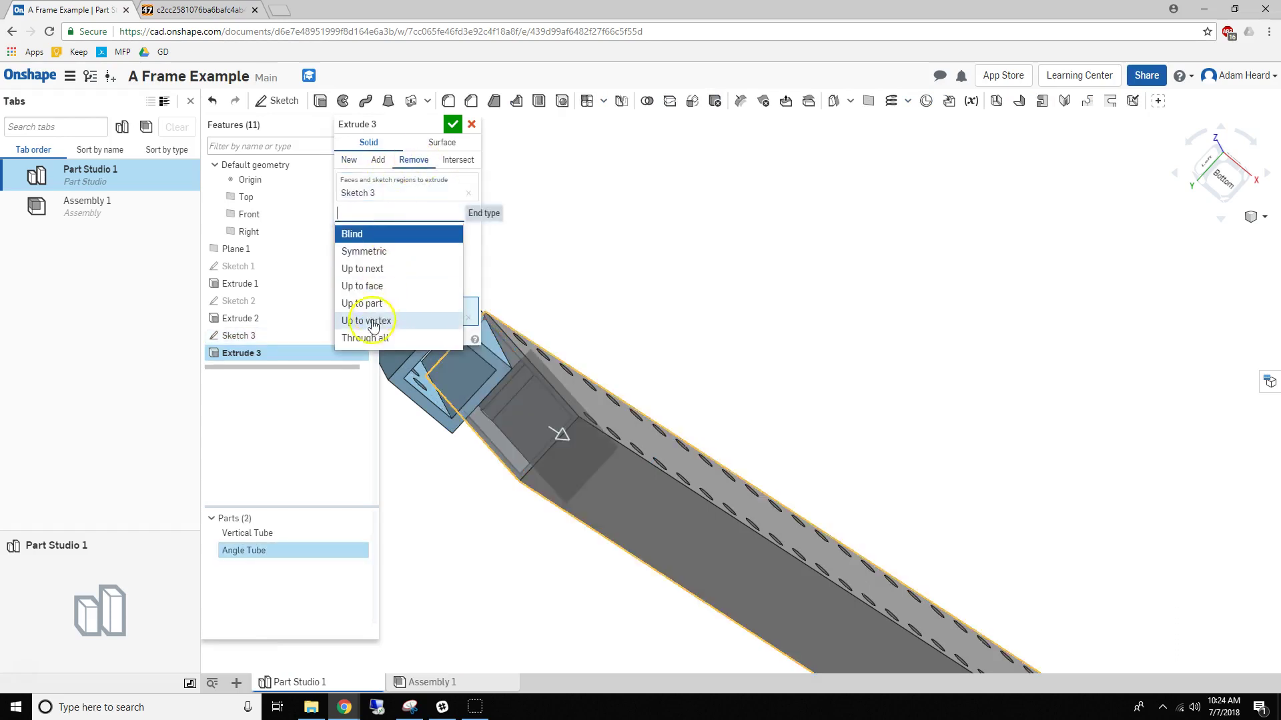
{"action": "left_click", "coordinate": [364, 335]}
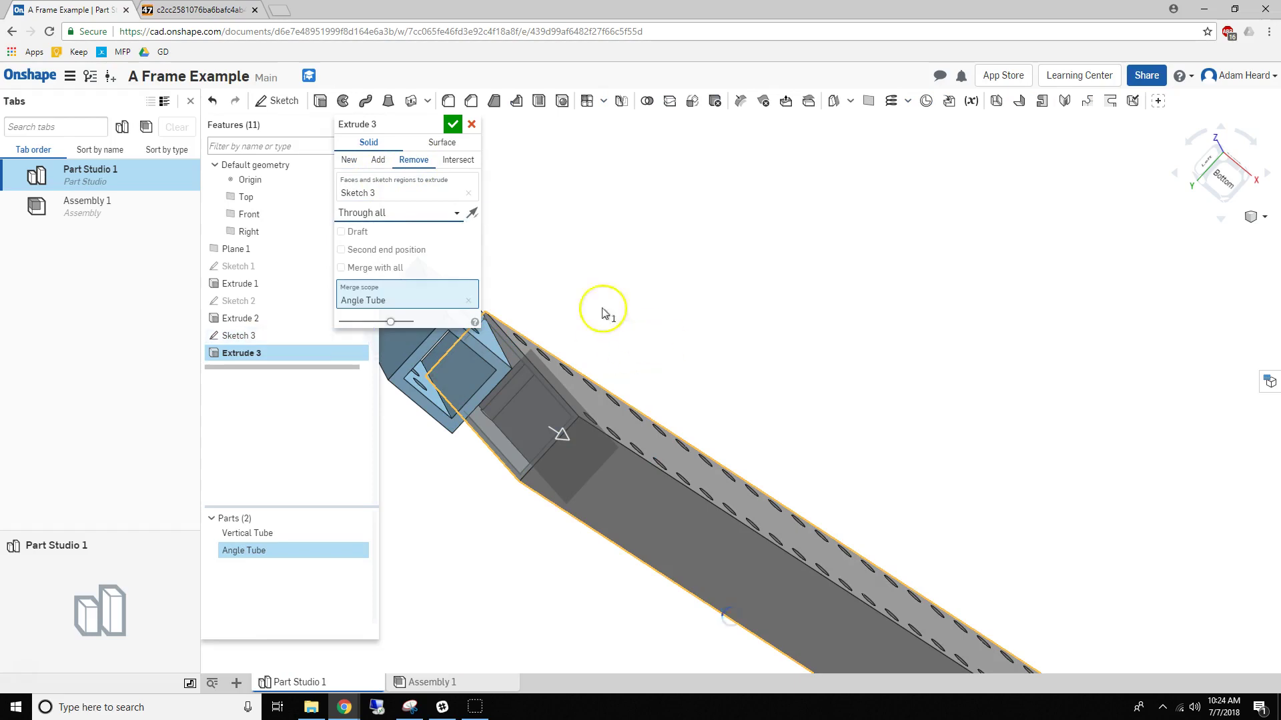
{"action": "left_click", "coordinate": [452, 124]}
Step: Start a new sketch on the Vertical Tube's front face, viewed straight on
{"action": "right_click_drag", "start_coordinate": [514, 206], "coordinate": [530, 349]}
{"action": "key", "text": "shift+1"}
{"action": "left_click", "coordinate": [246, 533]}
{"action": "right_click_drag", "start_coordinate": [699, 289], "coordinate": [676, 346]}
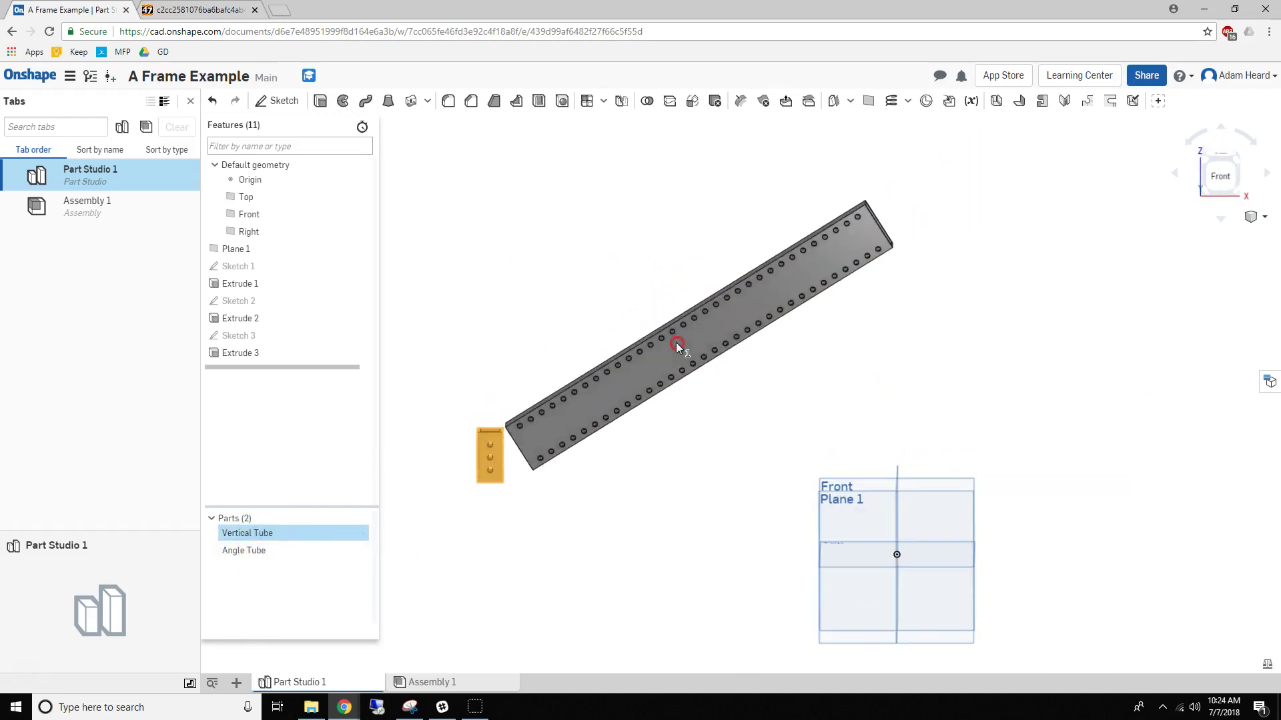
{"action": "left_click", "coordinate": [527, 419]}
{"action": "scroll", "coordinate": [535, 433], "scroll_direction": "up", "scroll_amount": 10}
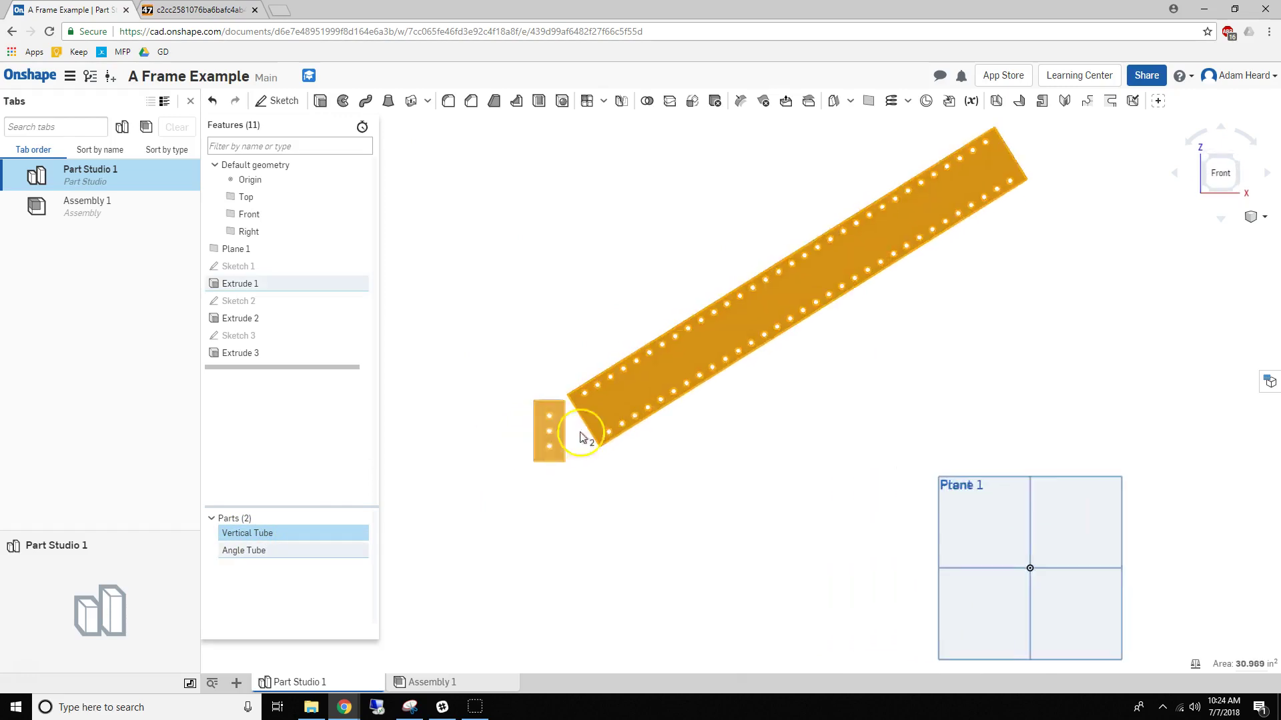
{"action": "left_click", "coordinate": [479, 374]}
{"action": "key", "text": "shift+s"}
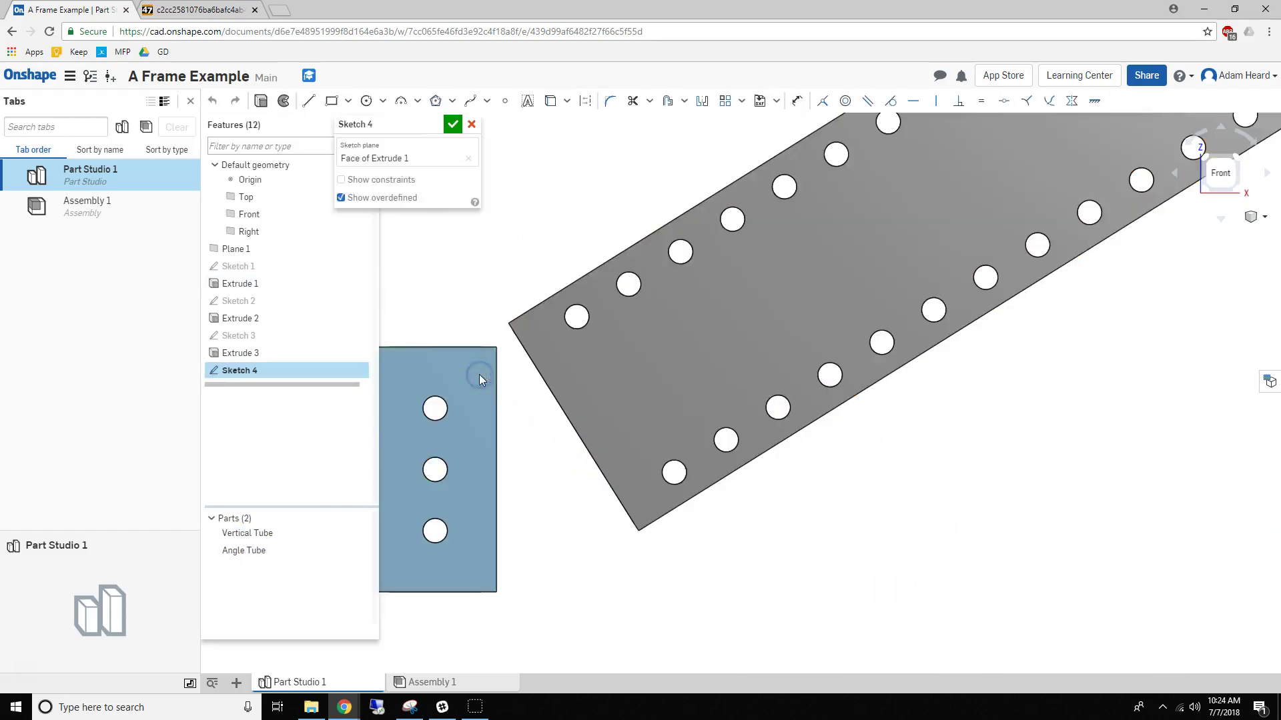
{"action": "key", "text": "n"}
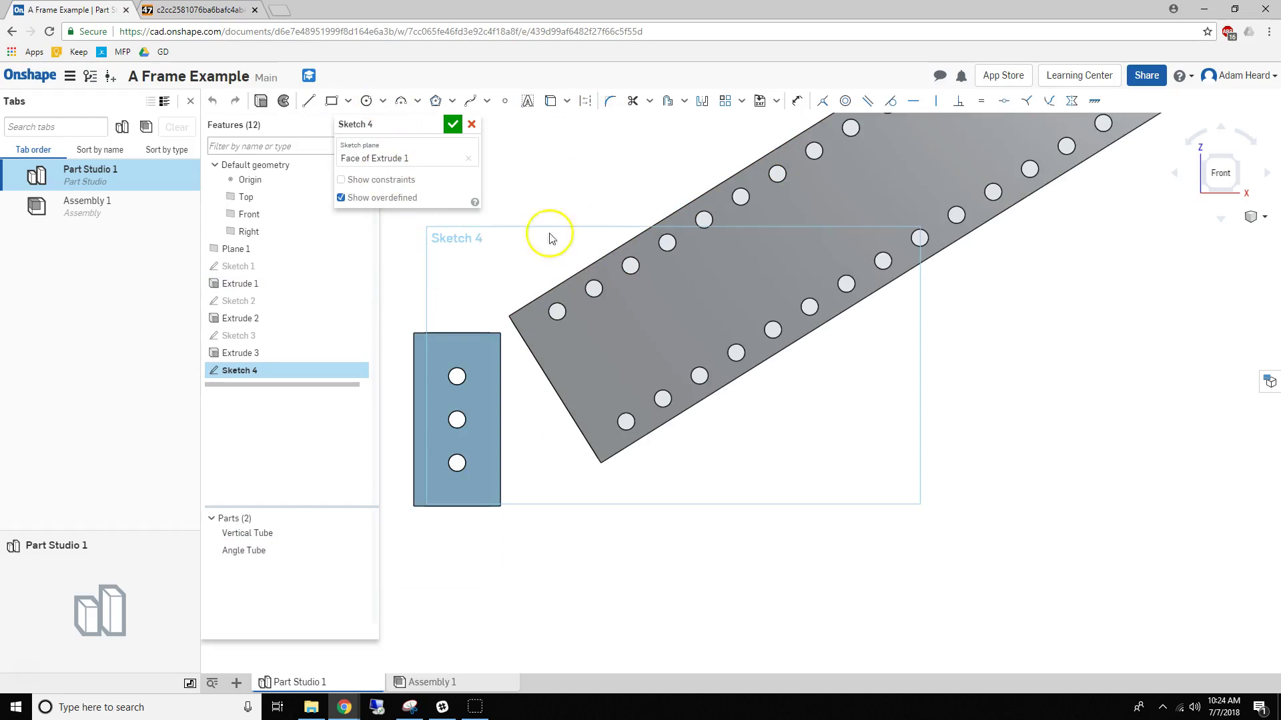
{"action": "scroll", "coordinate": [497, 380], "scroll_direction": "down", "scroll_amount": 1}
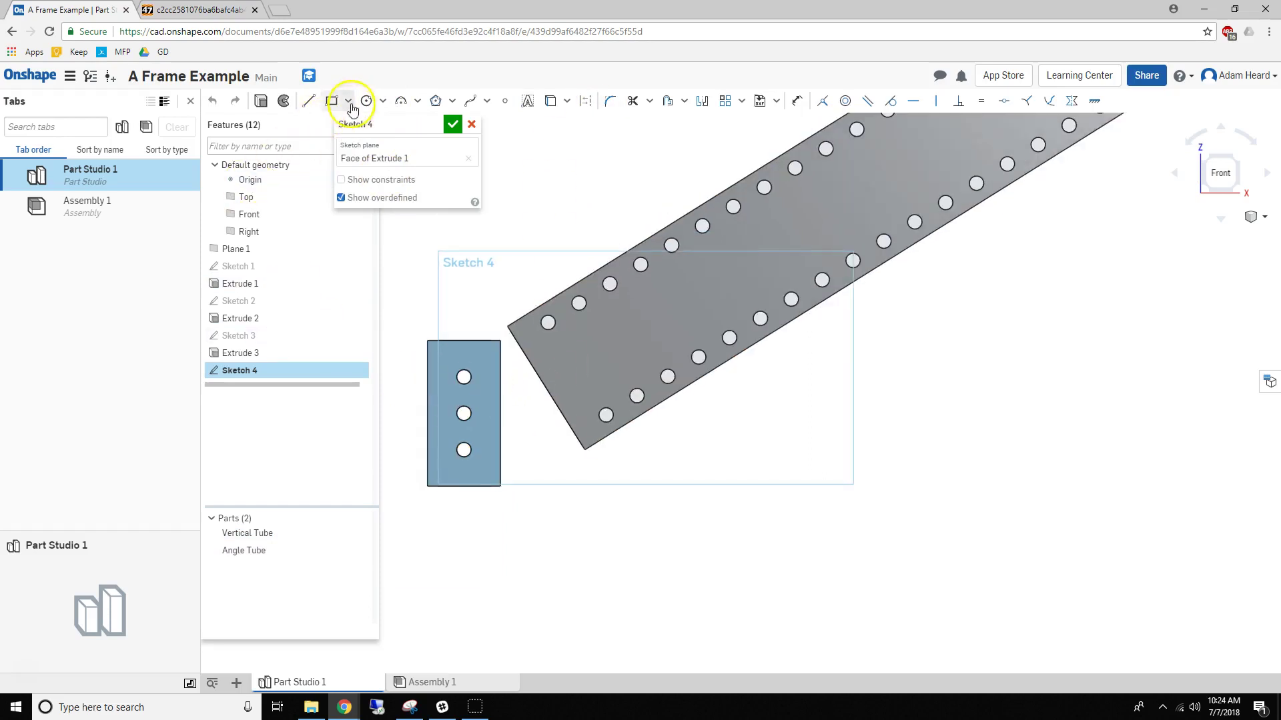
Step: Place a sketch point at the centre of the Vertical Tube's middle hole
{"action": "left_click", "coordinate": [508, 105]}
{"action": "scroll", "coordinate": [478, 405], "scroll_direction": "up", "scroll_amount": 3}
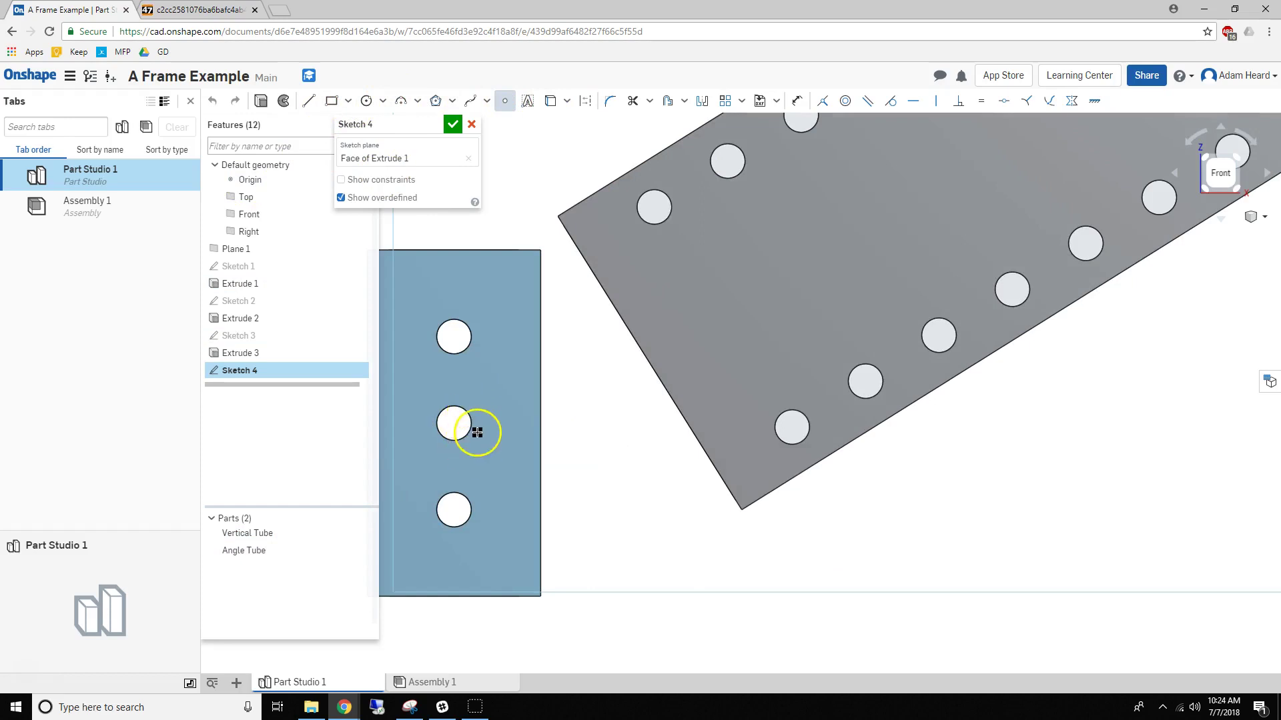
{"action": "scroll", "coordinate": [471, 428], "scroll_direction": "down", "scroll_amount": 2}
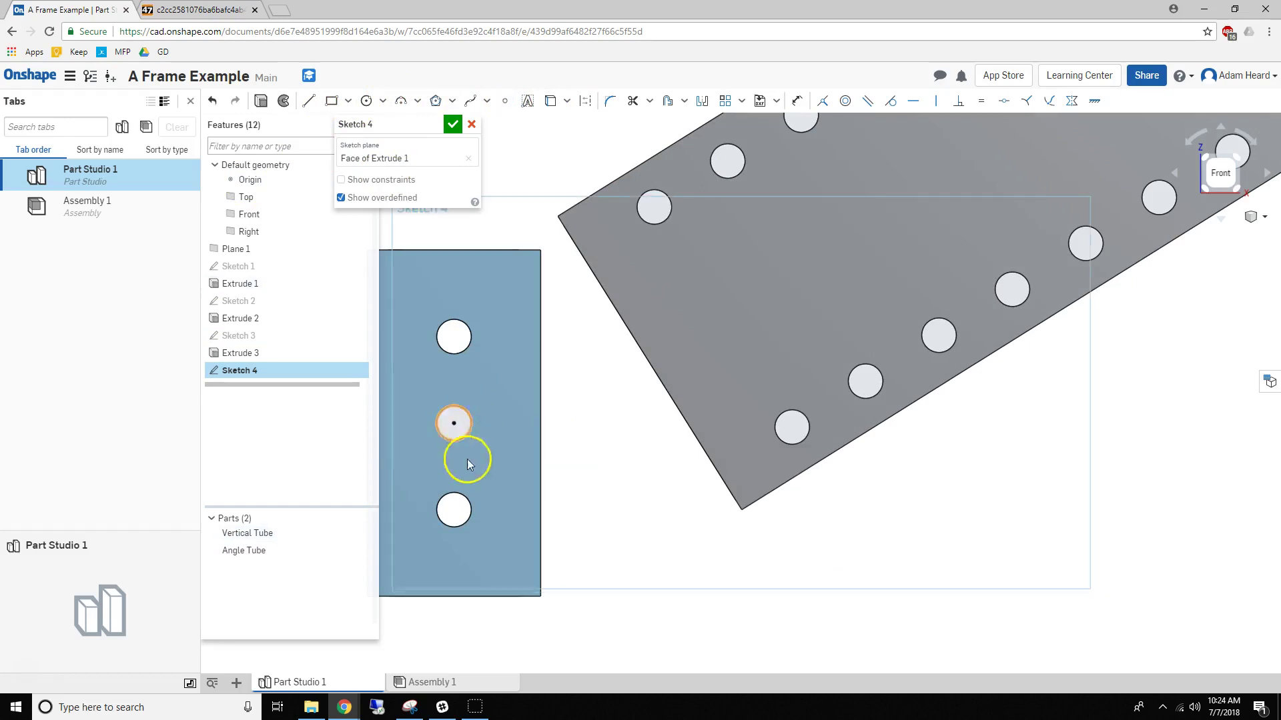
{"action": "scroll", "coordinate": [461, 433], "scroll_direction": "up", "scroll_amount": 3}
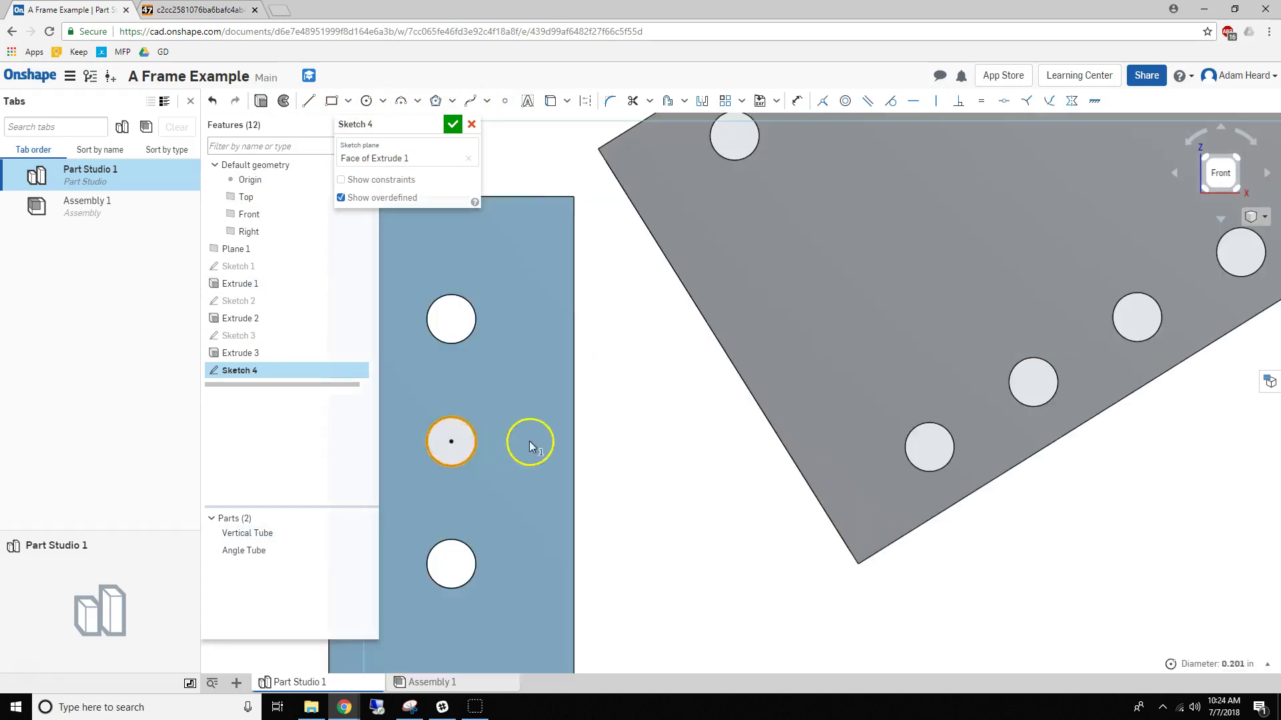
Step: Draw a center-point rectangle around the Vertical Tube's middle hole, enclosing all three holes within the front face
{"action": "scroll", "coordinate": [427, 457], "scroll_direction": "down", "scroll_amount": 2}
{"action": "middle_click_drag", "start_coordinate": [477, 448], "coordinate": [551, 438]}
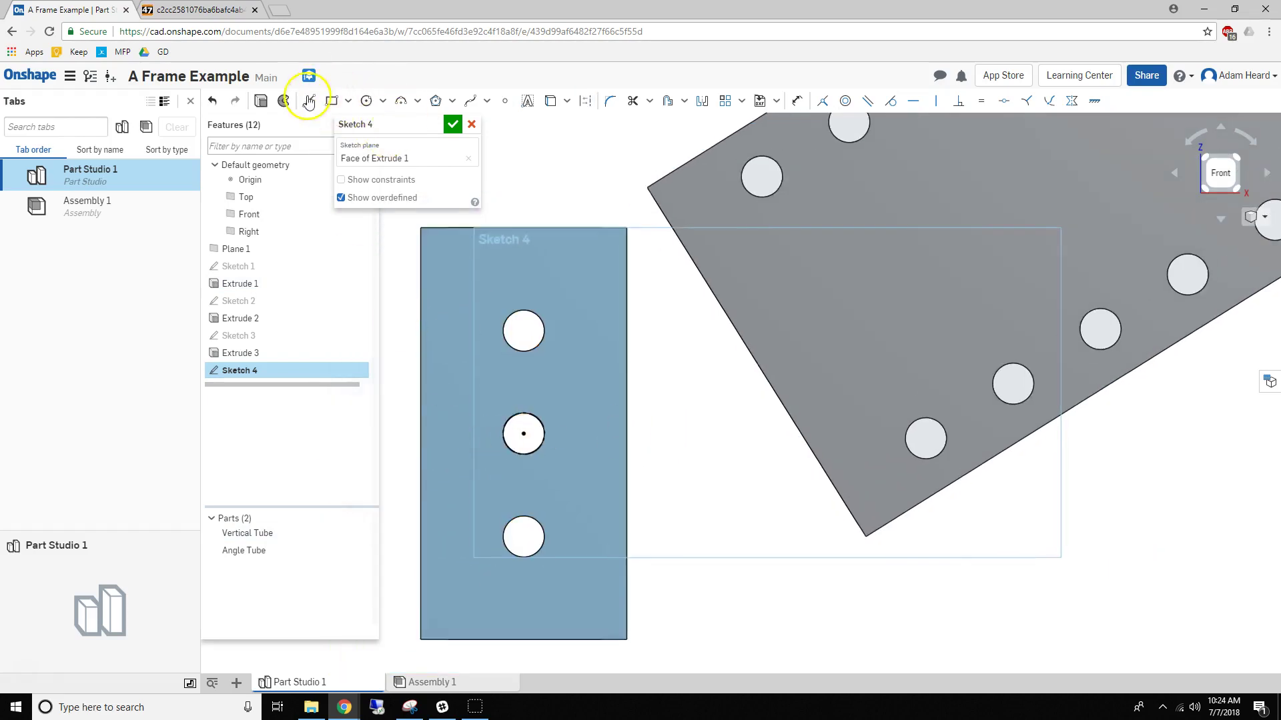
{"action": "left_click", "coordinate": [348, 101]}
{"action": "left_click", "coordinate": [342, 147]}
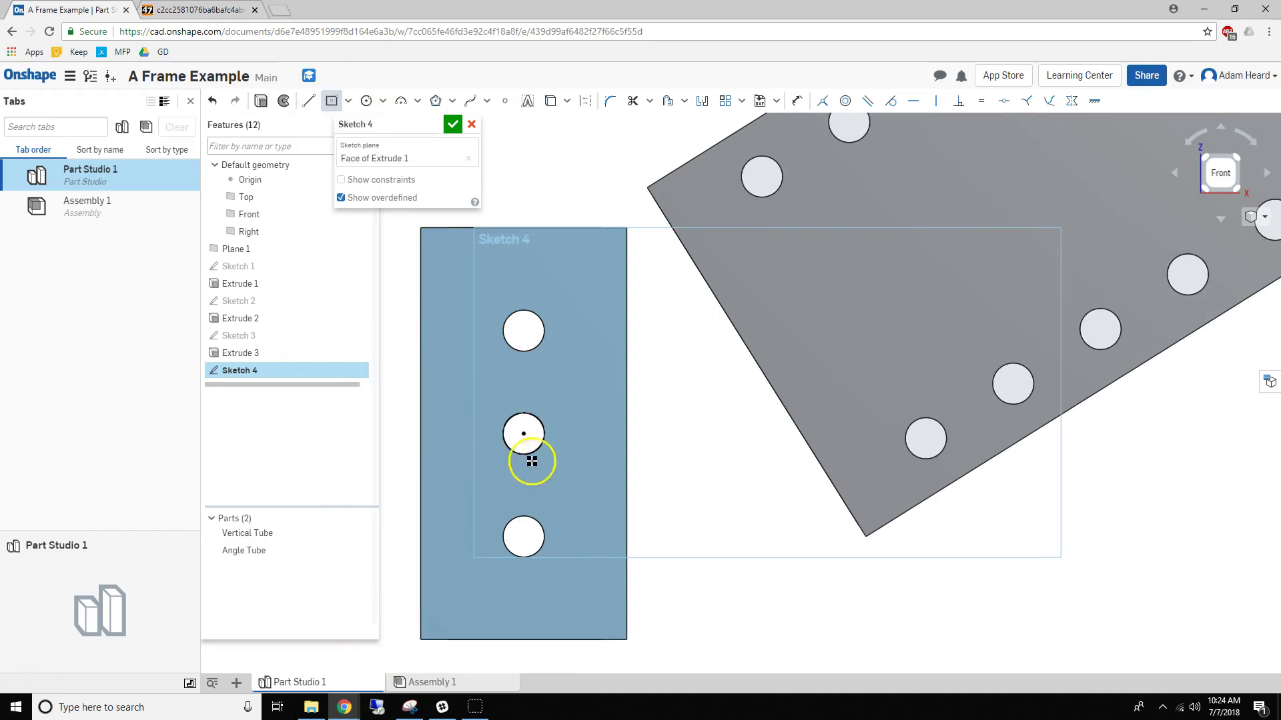
{"action": "left_click", "coordinate": [524, 437]}
{"action": "left_click", "coordinate": [603, 266]}
{"action": "scroll", "coordinate": [609, 360], "scroll_direction": "down", "scroll_amount": 1}
{"action": "key", "text": "Escape"}
Step: Dimension the rectangle's top edge and one side edge 0.01 in from the Vertical Tube's matching edges
{"action": "key", "text": "q"}
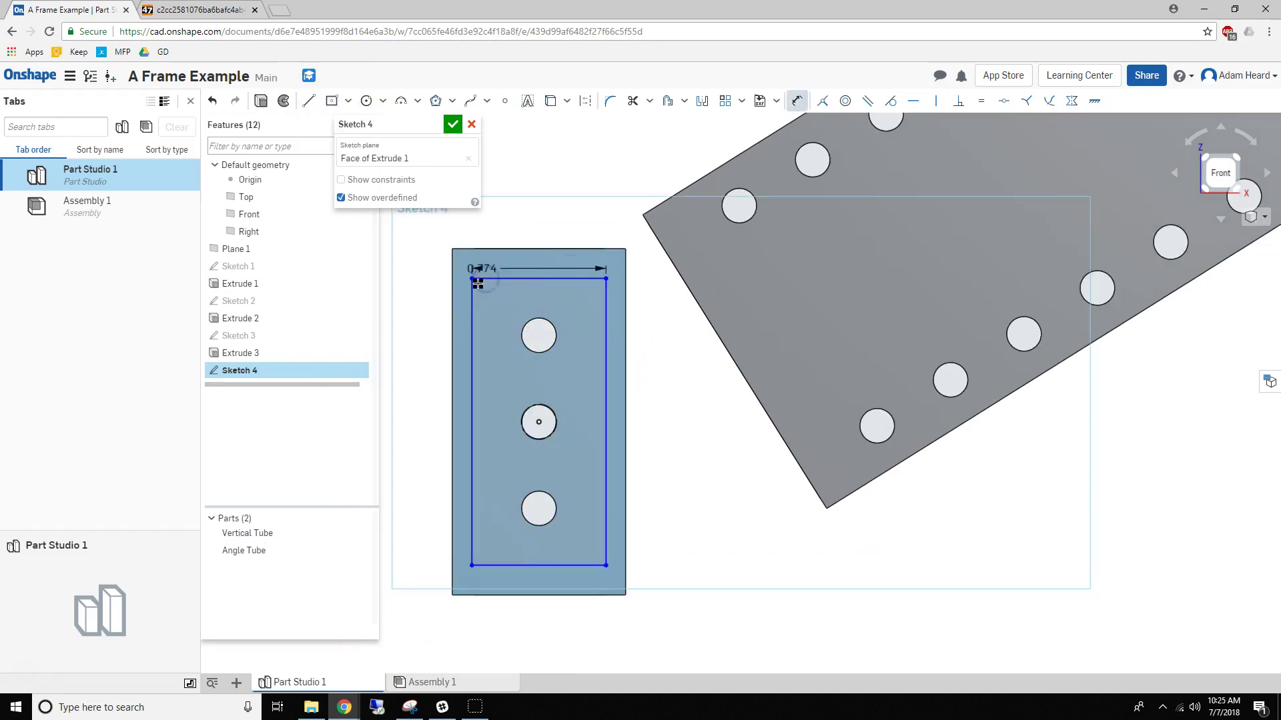
{"action": "left_click", "coordinate": [473, 310]}
{"action": "left_click", "coordinate": [489, 279]}
{"action": "left_click", "coordinate": [489, 250]}
{"action": "left_click", "coordinate": [409, 266]}
{"action": "key", "text": "BackSpace"}
{"action": "left_click", "coordinate": [499, 316]}
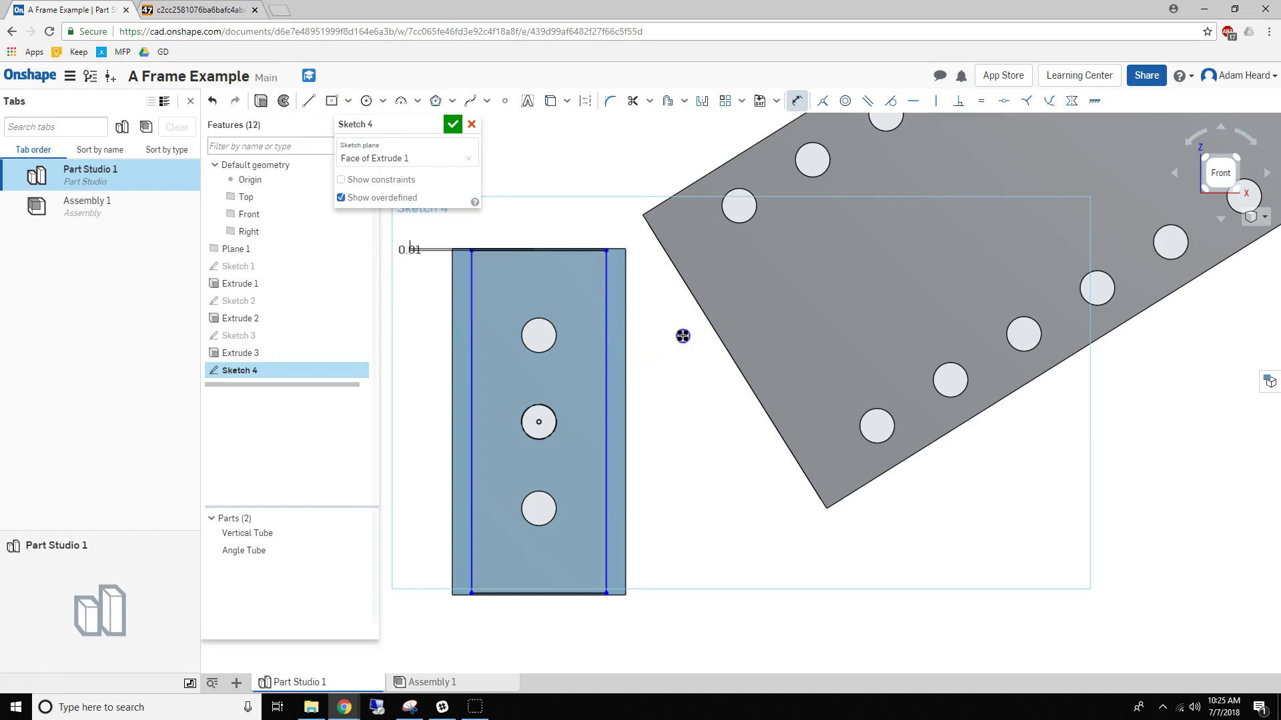
{"action": "left_click", "coordinate": [454, 281]}
{"action": "type", "text": "0.01"}
{"action": "left_click", "coordinate": [503, 294]}
Step: Project the edges of the Vertical Tube's three holes into the sketch
{"action": "left_click", "coordinate": [547, 336]}
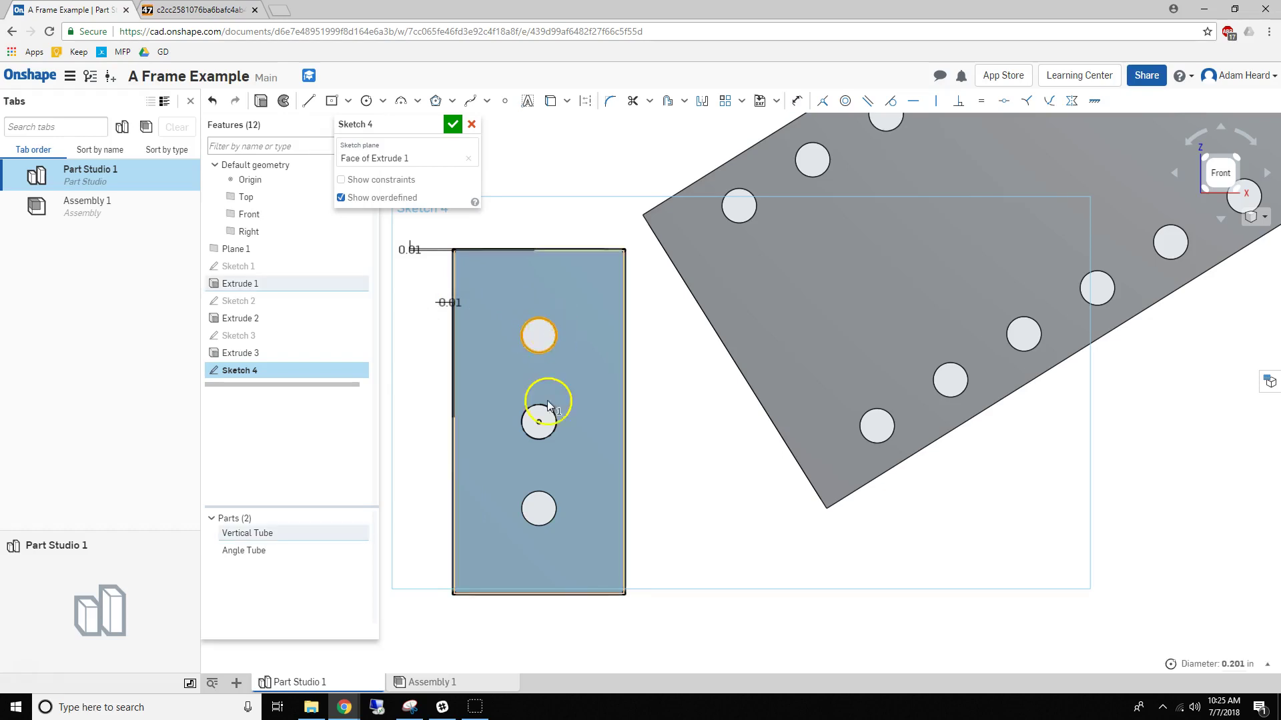
{"action": "left_click", "coordinate": [551, 335]}
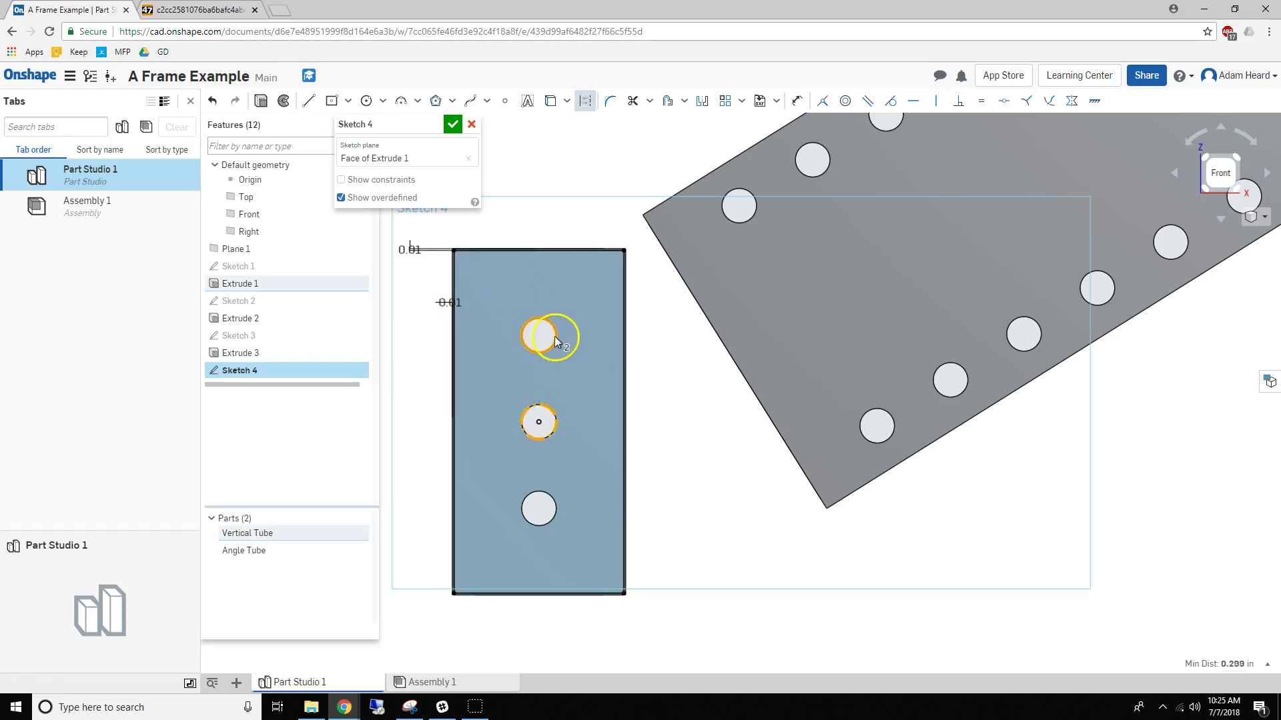
{"action": "left_click", "coordinate": [534, 490]}
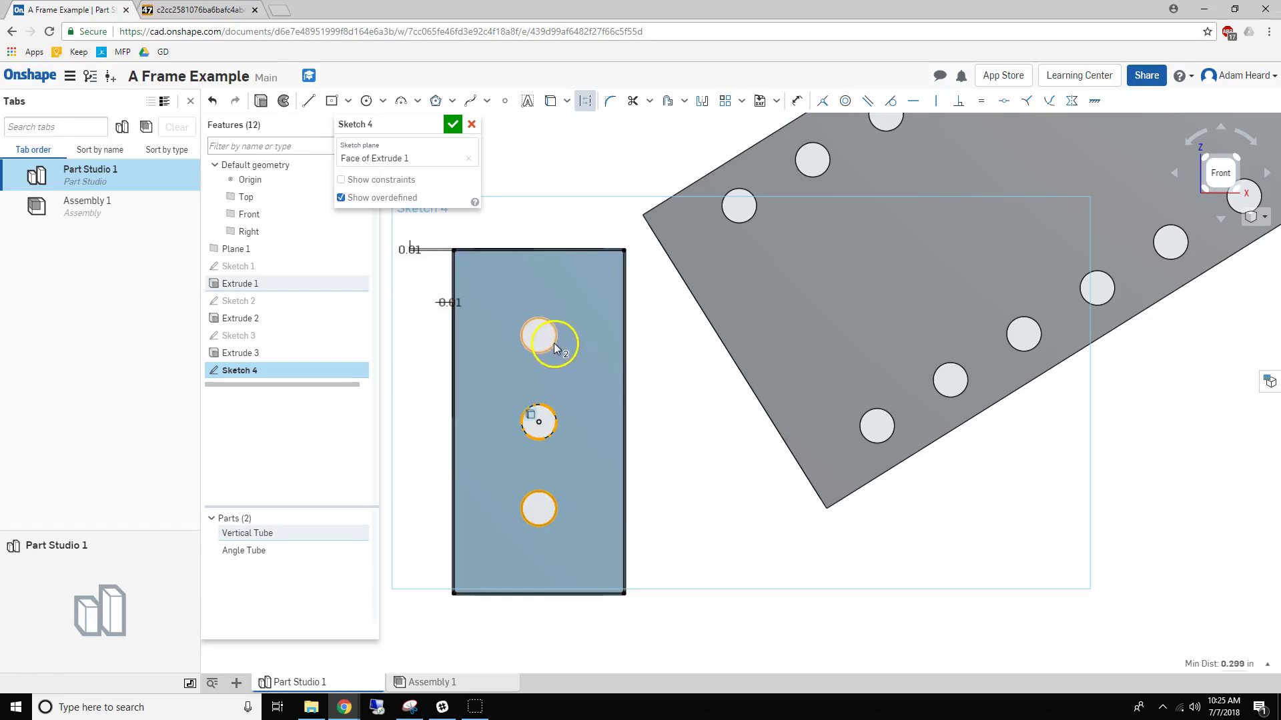
{"action": "mouse_move", "coordinate": [687, 430]}
{"action": "right_mouse_down"}
{"action": "mouse_move", "coordinate": [685, 452]}
{"action": "mouse_move", "coordinate": [647, 467]}
{"action": "mouse_move", "coordinate": [597, 438]}
{"action": "right_mouse_up"}
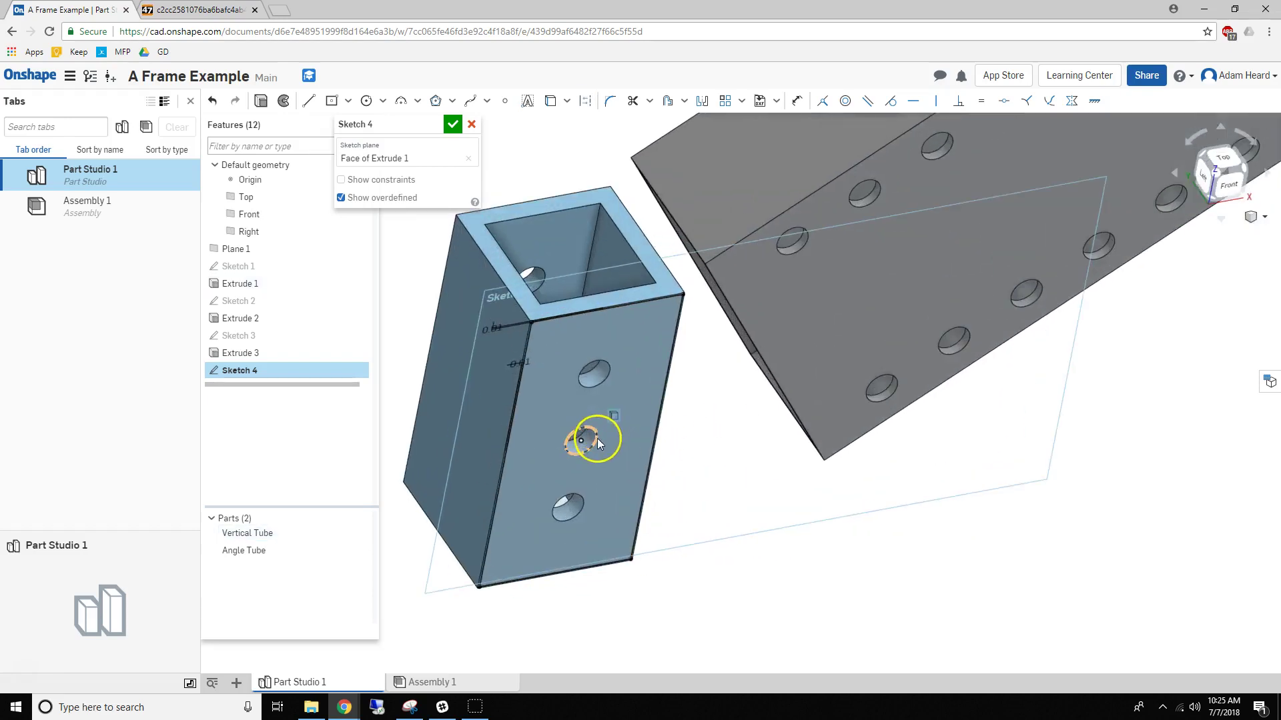
{"action": "mouse_move", "coordinate": [595, 443]}
{"action": "left_mouse_down"}
{"action": "mouse_move", "coordinate": [720, 463]}
{"action": "mouse_move", "coordinate": [586, 391]}
{"action": "mouse_move", "coordinate": [603, 387]}
{"action": "left_mouse_up"}
{"action": "left_click", "coordinate": [572, 513]}
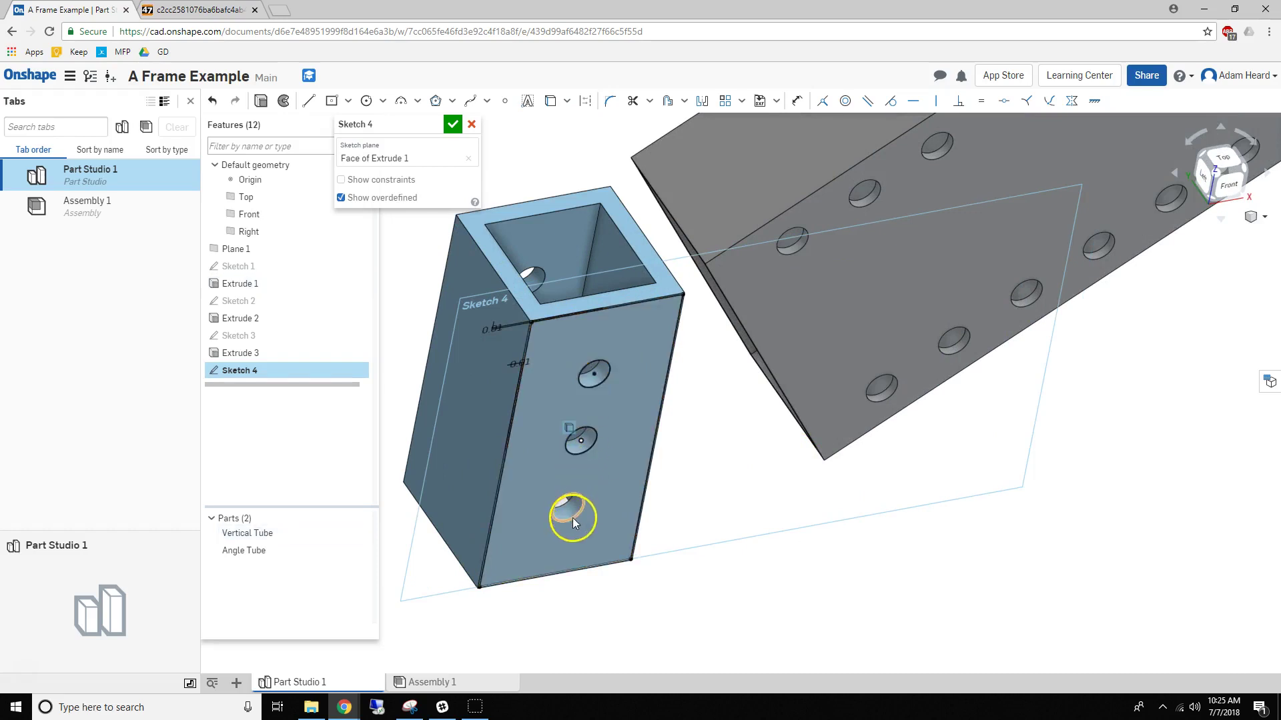
{"action": "scroll", "coordinate": [679, 457], "scroll_direction": "down", "scroll_amount": 3}
Step: Project the first three holes of both rows at the Angle Tube's lower end into the sketch
{"action": "right_click_drag", "start_coordinate": [672, 465], "coordinate": [710, 430]}
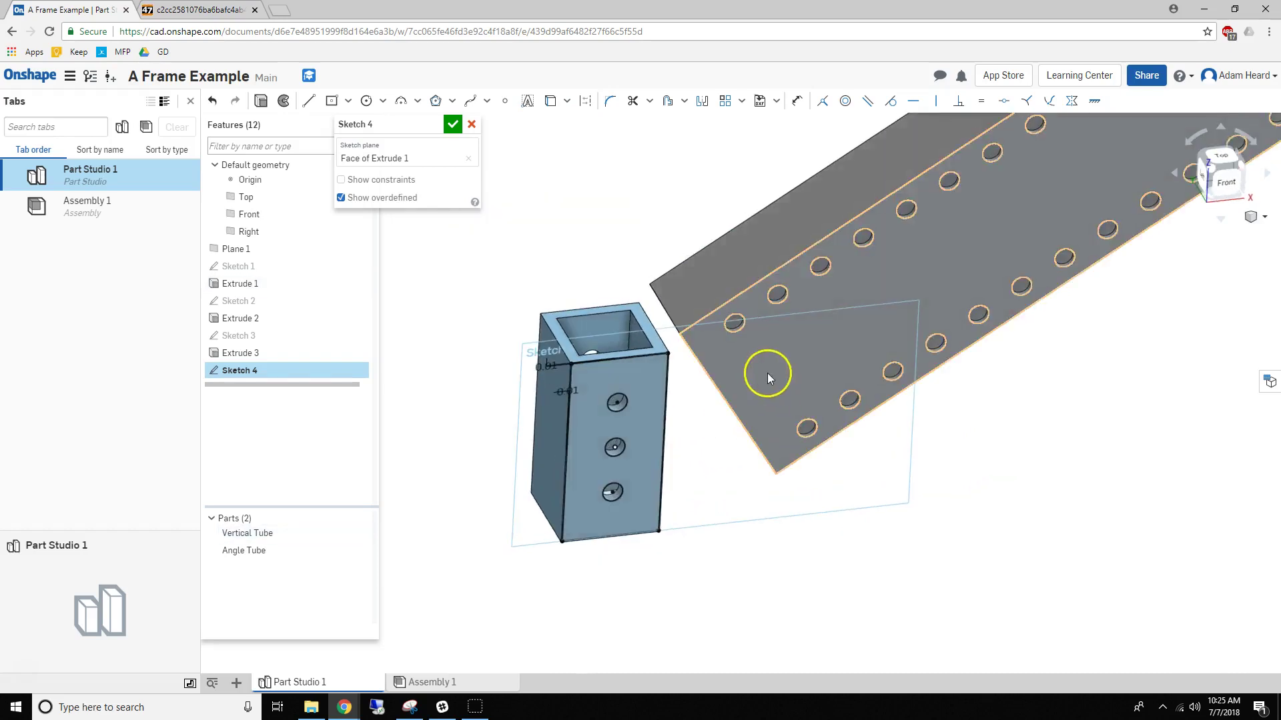
{"action": "middle_click_drag", "start_coordinate": [766, 374], "coordinate": [666, 407]}
{"action": "left_click", "coordinate": [635, 360]}
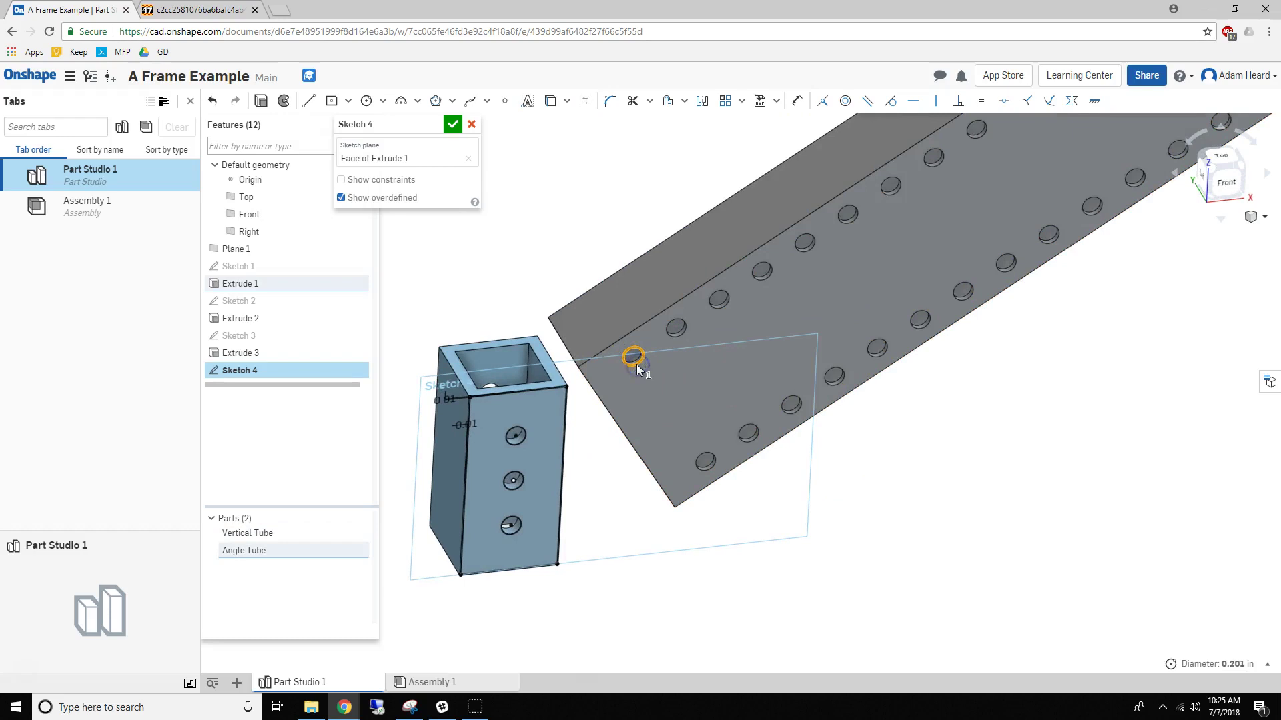
{"action": "left_click", "coordinate": [677, 337]}
{"action": "left_click", "coordinate": [719, 301]}
{"action": "left_click", "coordinate": [759, 436]}
{"action": "left_click", "coordinate": [790, 408]}
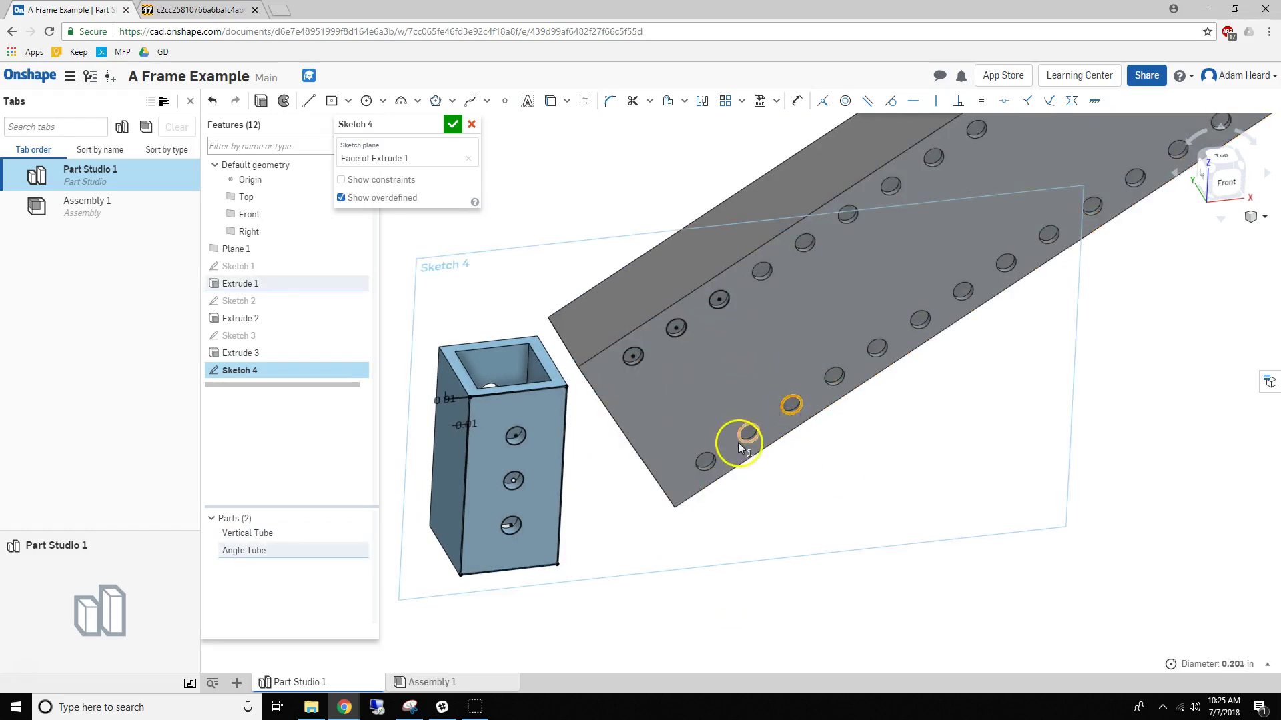
{"action": "left_click", "coordinate": [707, 464]}
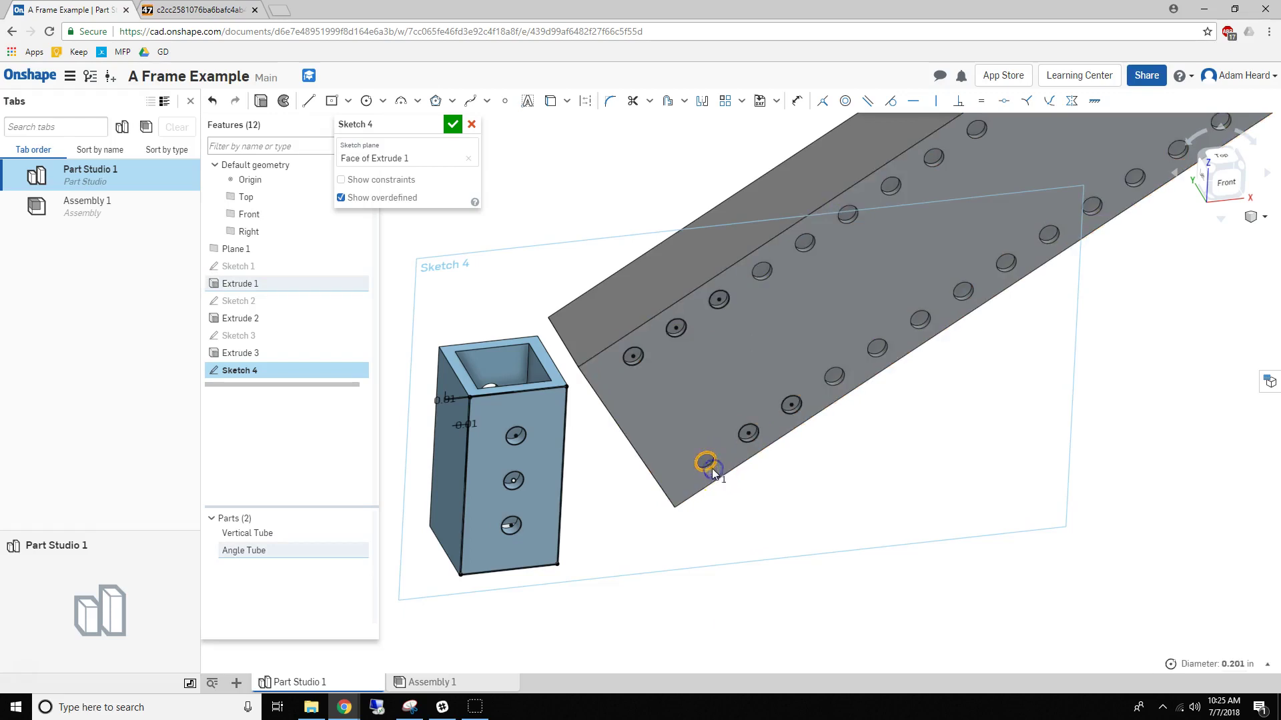
Step: Project the last three holes of both rows at the Angle Tube's upper end into the sketch
{"action": "scroll", "coordinate": [712, 474], "scroll_direction": "down", "scroll_amount": 10}
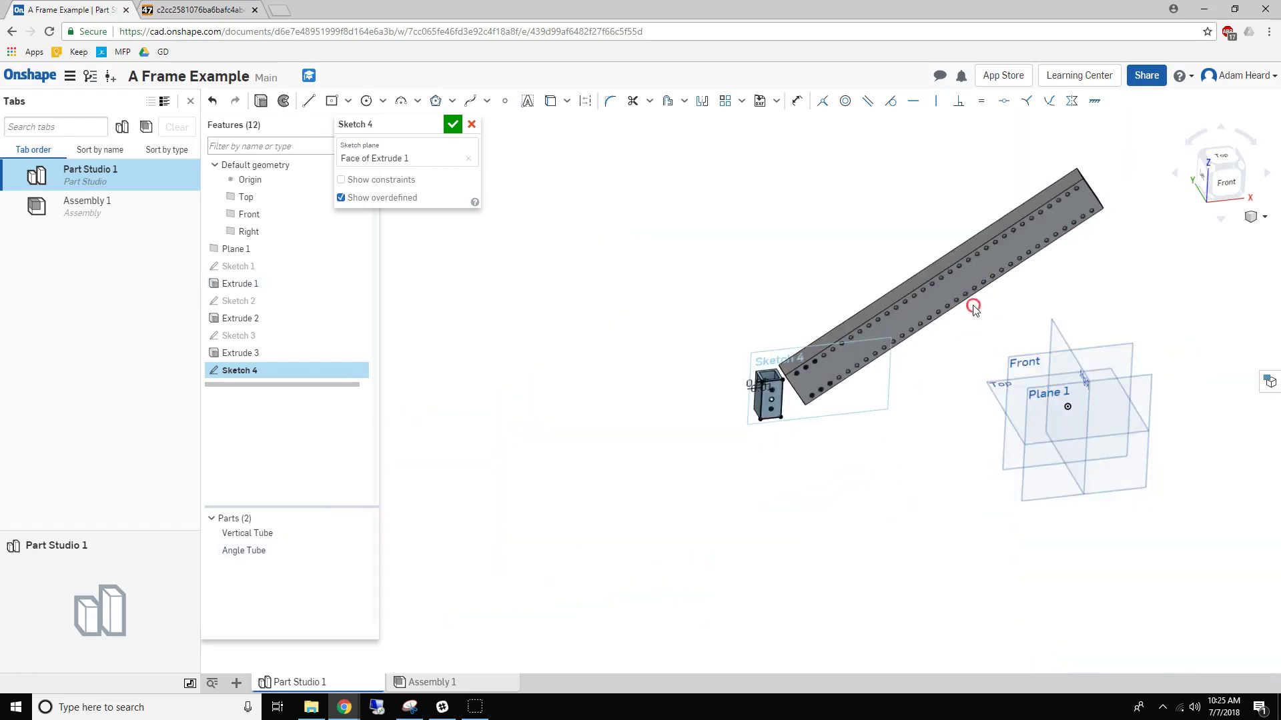
{"action": "scroll", "coordinate": [974, 308], "scroll_direction": "up", "scroll_amount": 10}
{"action": "left_click", "coordinate": [923, 192]}
{"action": "left_click", "coordinate": [975, 157]}
{"action": "left_click", "coordinate": [1083, 234]}
{"action": "left_click", "coordinate": [1042, 262]}
{"action": "left_click", "coordinate": [1003, 295]}
{"action": "scroll", "coordinate": [904, 340], "scroll_direction": "down", "scroll_amount": 6}
{"action": "scroll", "coordinate": [664, 372], "scroll_direction": "up", "scroll_amount": 5}
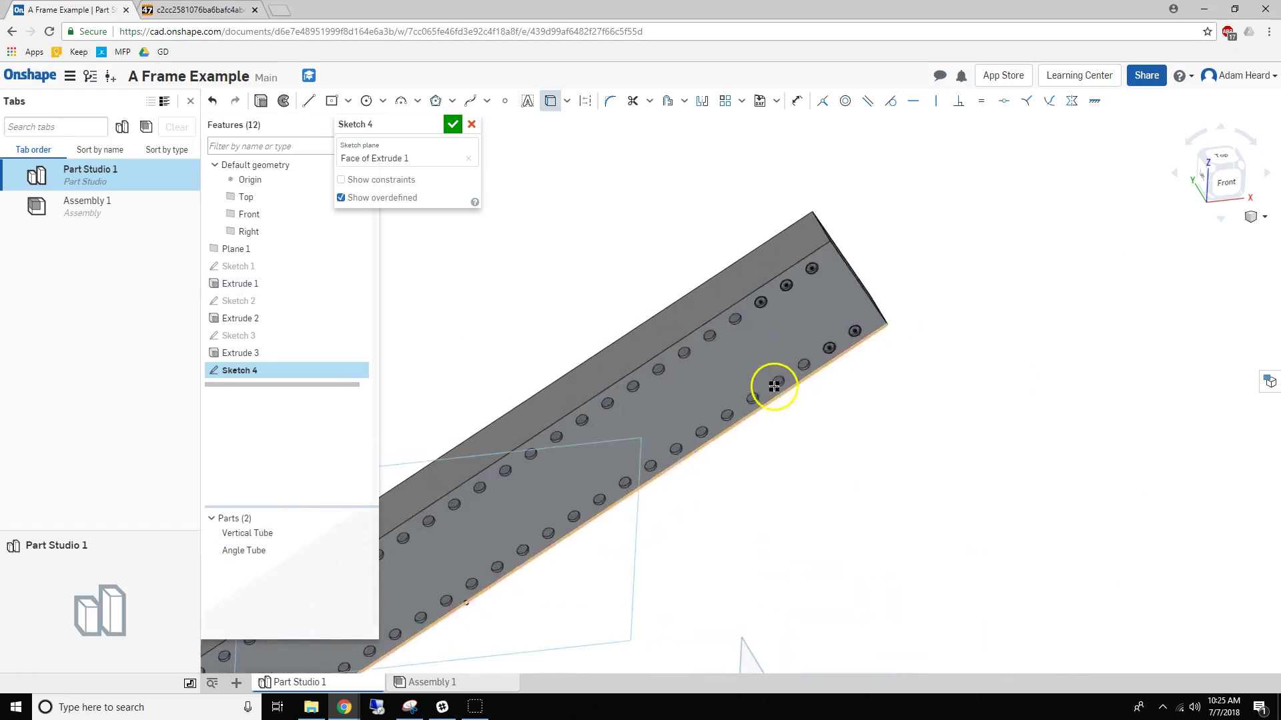
{"action": "left_click", "coordinate": [686, 288]}
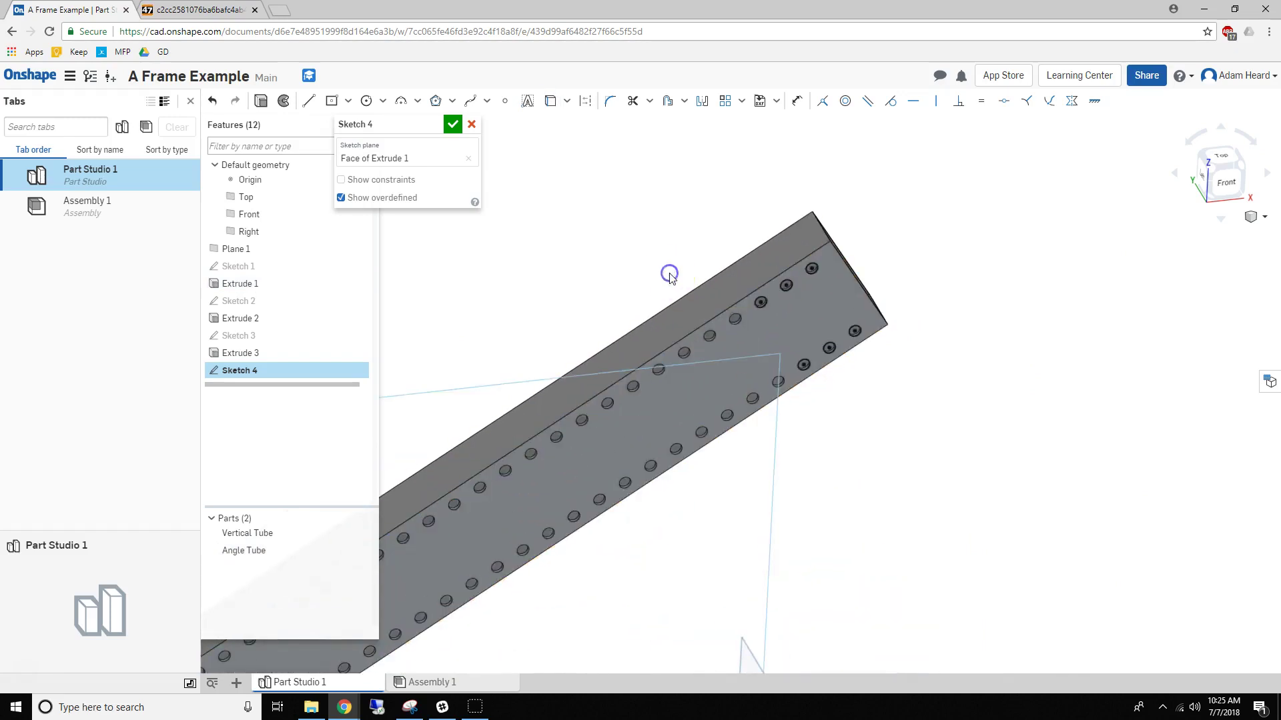
Step: View the sketch straight on and draw a line about 2 in long across the Angle Tube, just past the third pair of projected lower-end holes
{"action": "key", "text": "n"}
{"action": "left_click", "coordinate": [590, 381]}
{"action": "scroll", "coordinate": [623, 362], "scroll_direction": "up", "scroll_amount": 5}
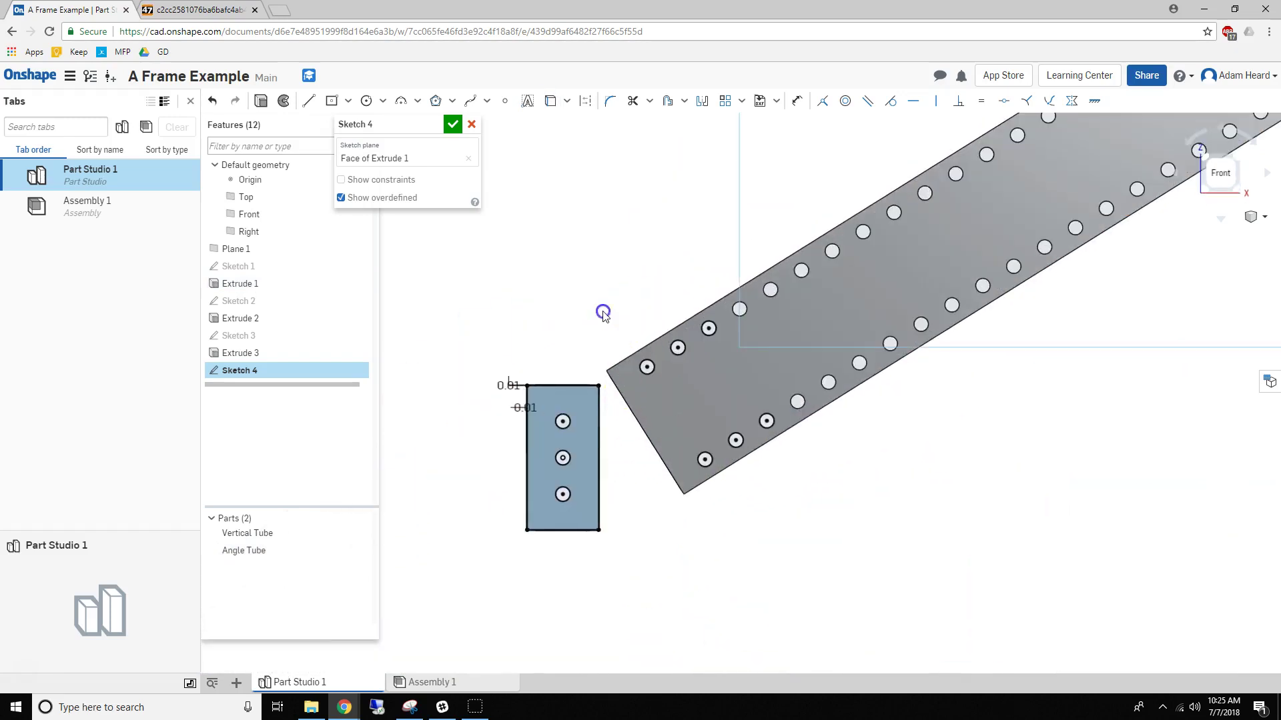
{"action": "key", "text": "l"}
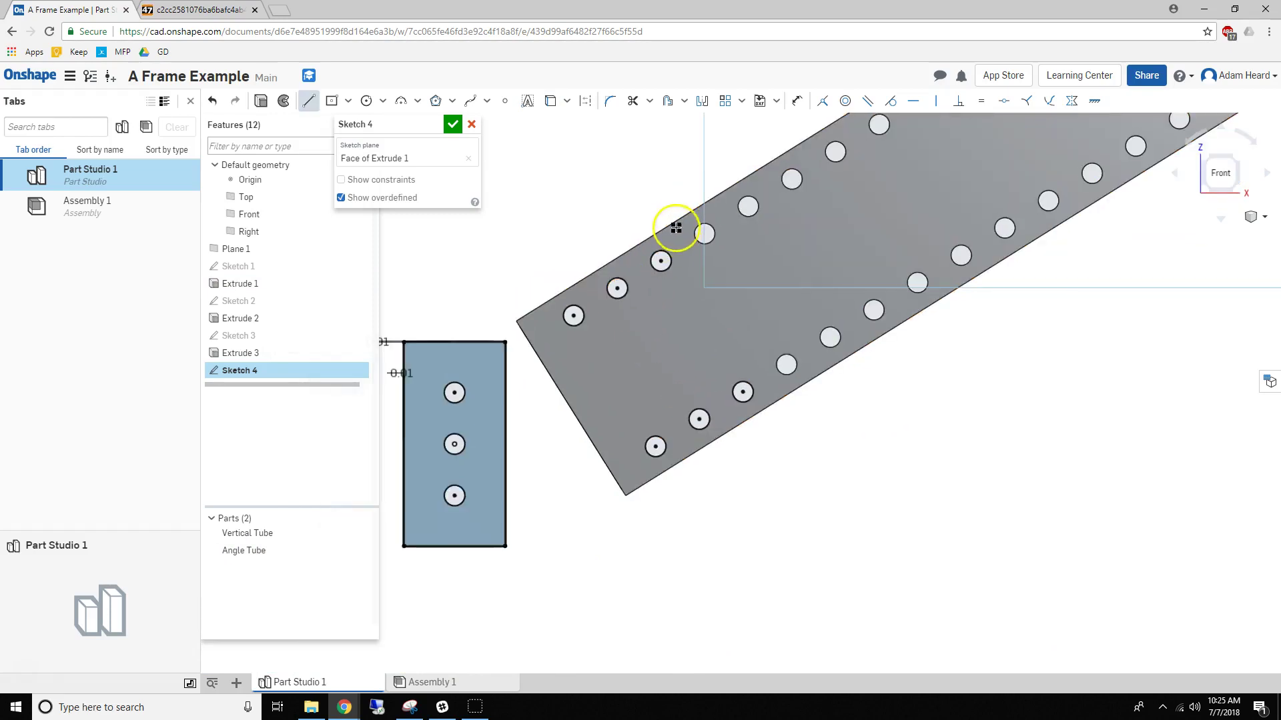
{"action": "left_click", "coordinate": [666, 226]}
{"action": "left_click", "coordinate": [779, 401]}
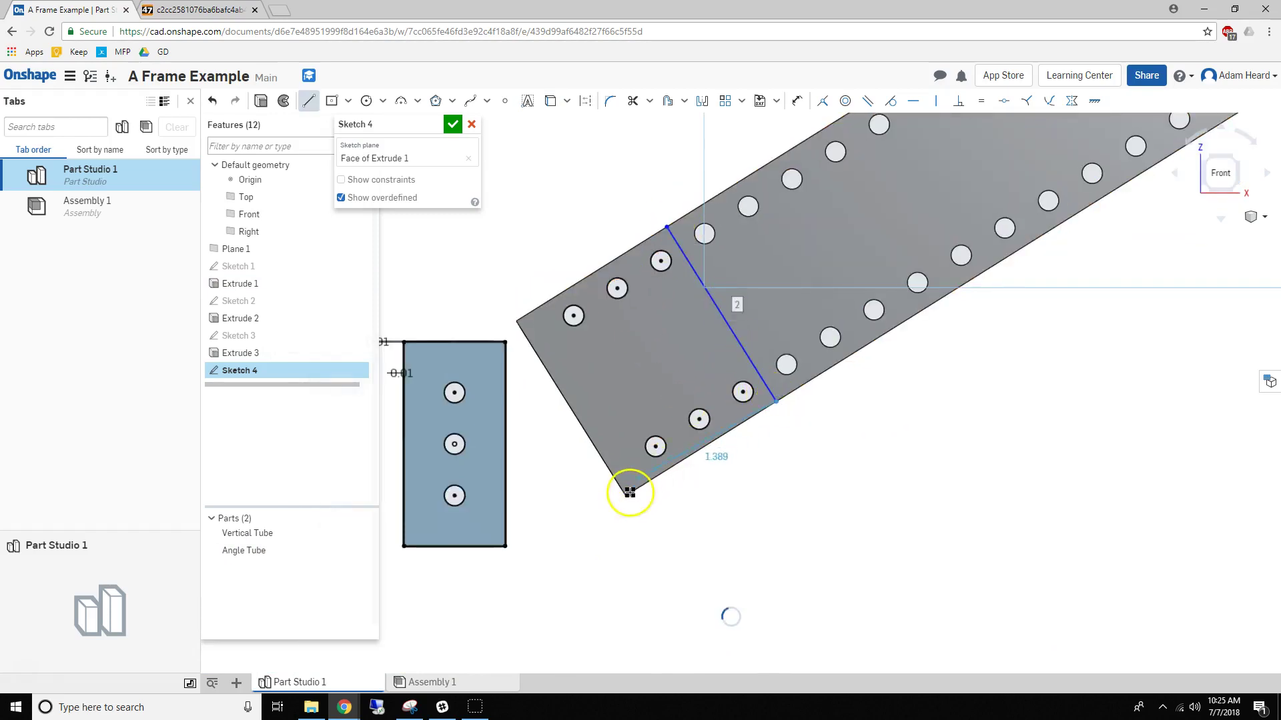
{"action": "left_click", "coordinate": [507, 548]}
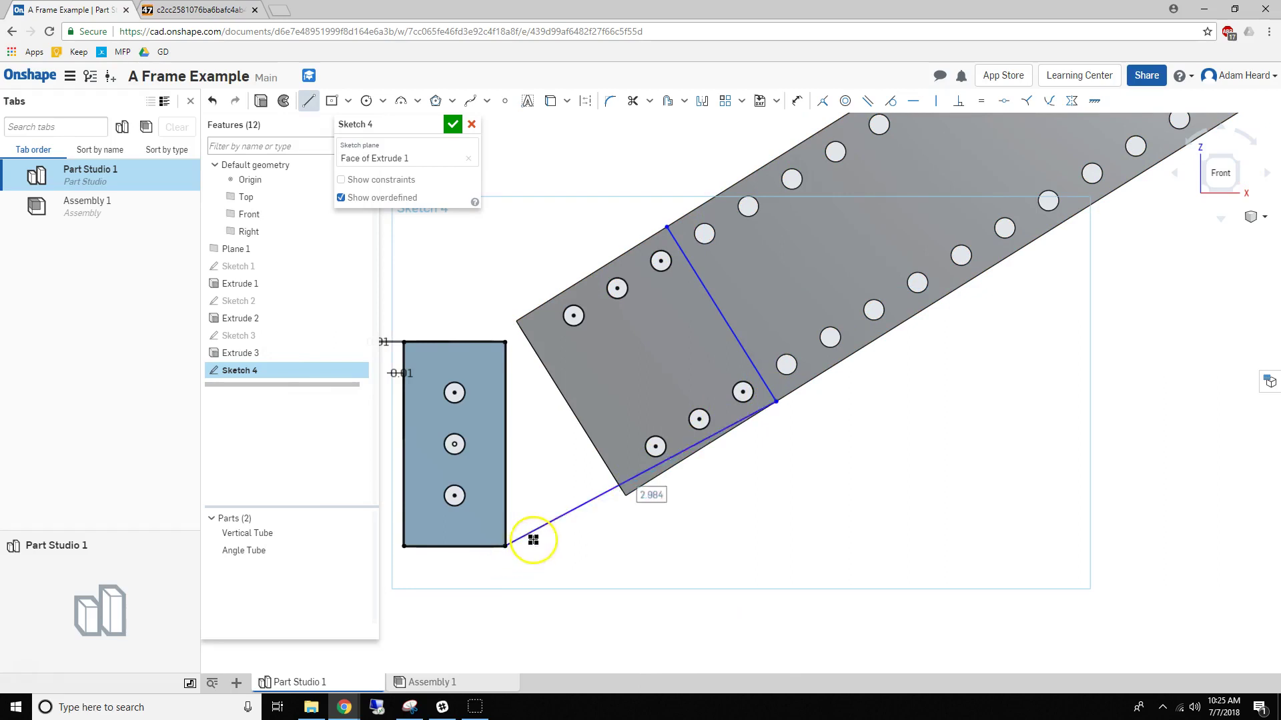
{"action": "key", "text": "Escape"}
{"action": "key", "text": "ctrl+z"}
Step: Draw connected lines from the cross line's lower end along the Angle Tube's edge to its bottom corner, then to the rectangle's nearest bottom corner
{"action": "key", "text": "l"}
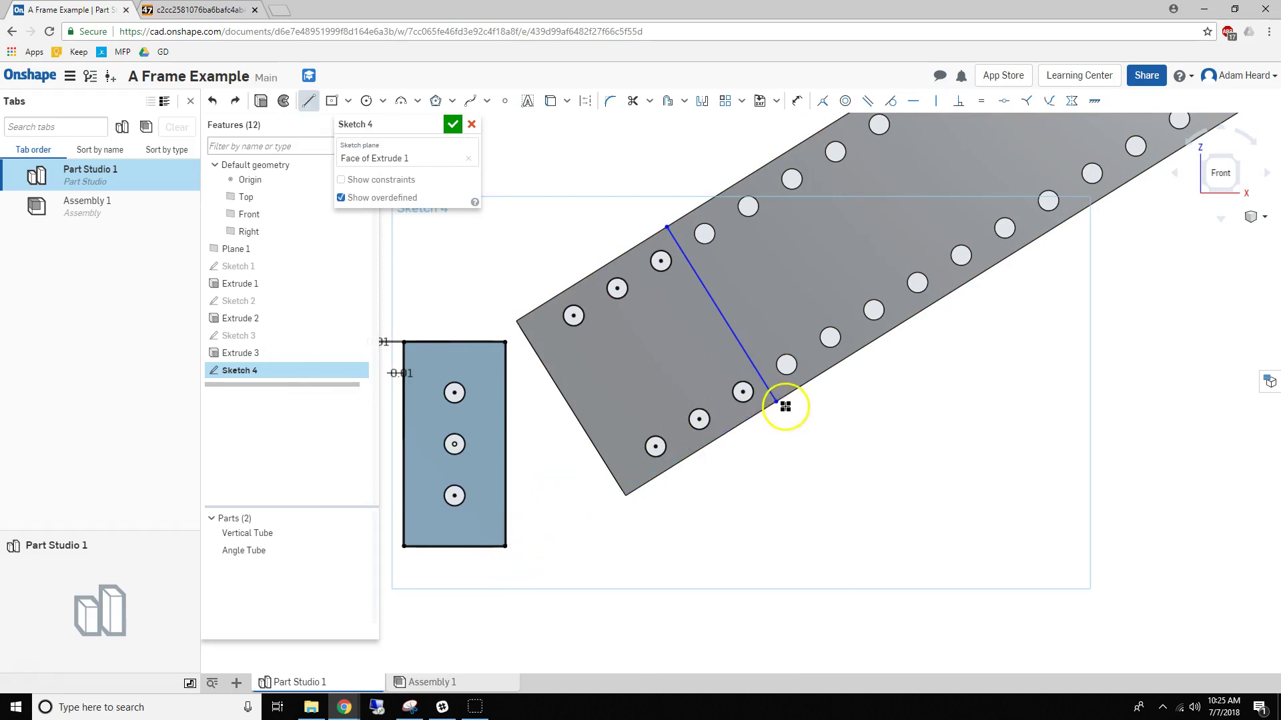
{"action": "left_click", "coordinate": [776, 402]}
{"action": "left_click", "coordinate": [625, 495]}
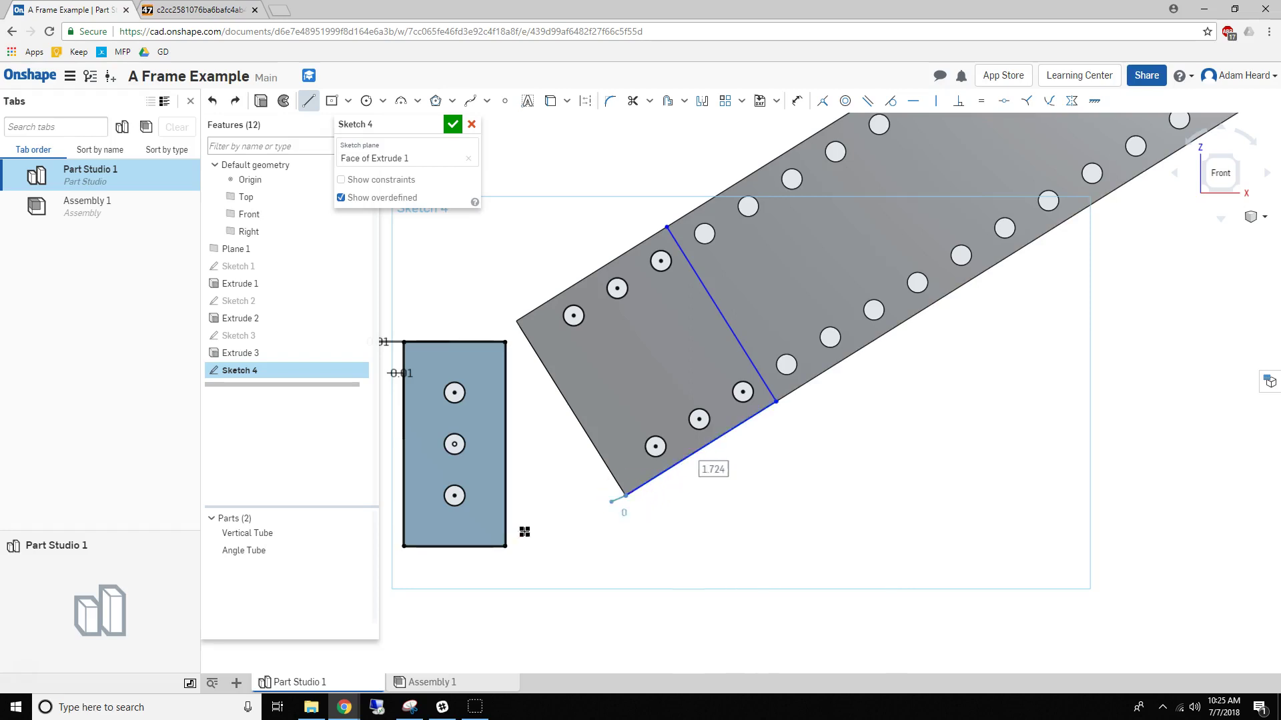
{"action": "scroll", "coordinate": [515, 538], "scroll_direction": "up", "scroll_amount": 5}
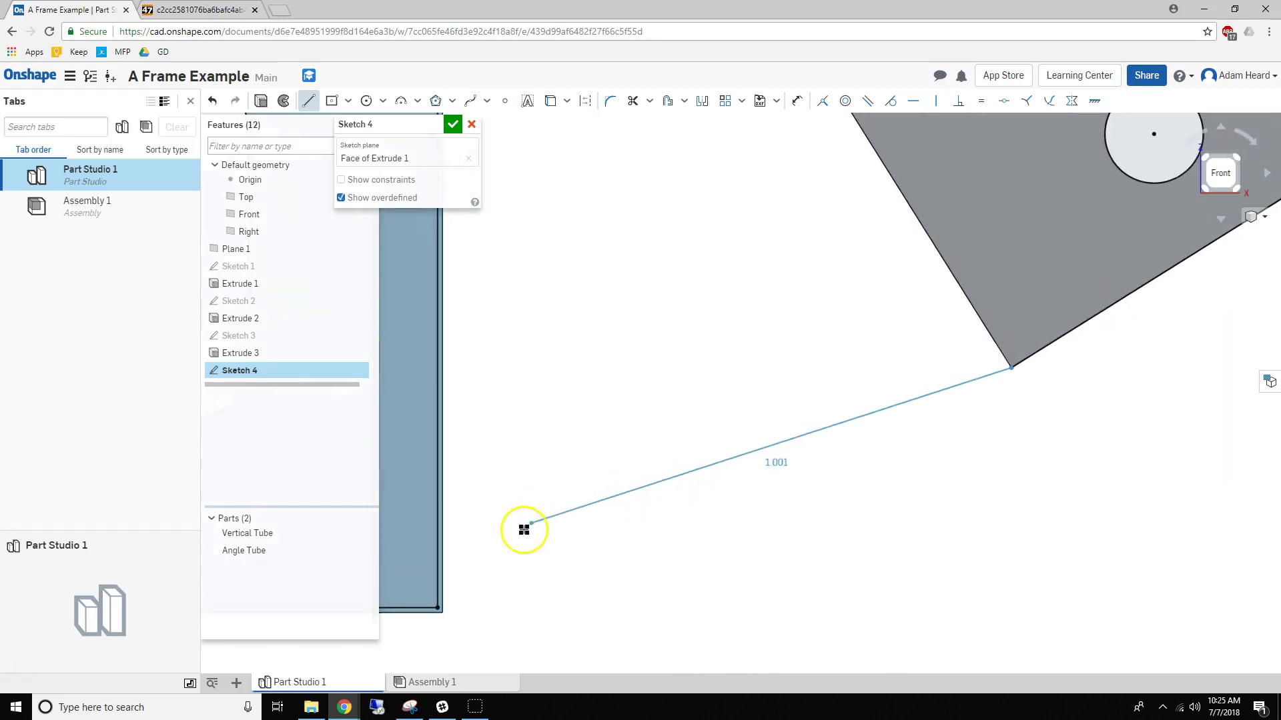
{"action": "left_click", "coordinate": [439, 609]}
{"action": "scroll", "coordinate": [724, 367], "scroll_direction": "down", "scroll_amount": 6}
{"action": "key", "text": "Escape"}
Step: Draw a line from the cross line's upper end to the rectangle's far top corner to close the plate outline
{"action": "scroll", "coordinate": [682, 345], "scroll_direction": "down", "scroll_amount": 5}
{"action": "scroll", "coordinate": [635, 219], "scroll_direction": "up", "scroll_amount": 2}
{"action": "key", "text": "l"}
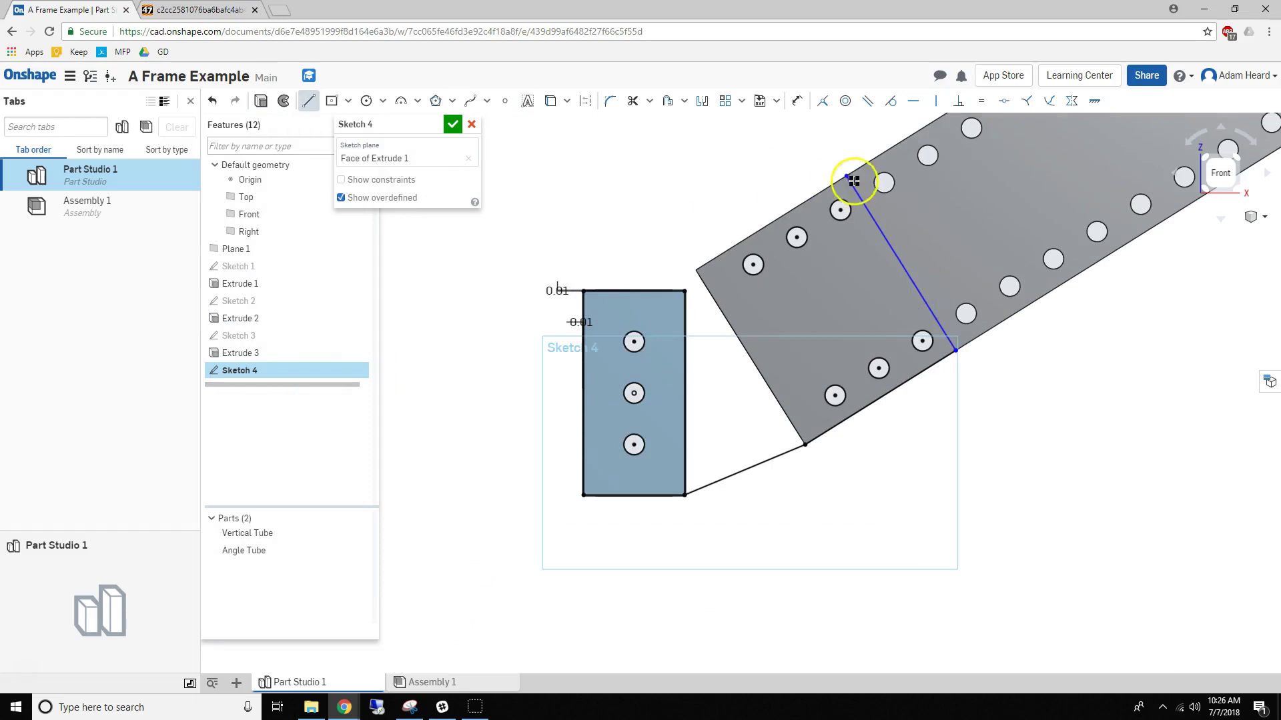
{"action": "left_click", "coordinate": [844, 175]}
{"action": "scroll", "coordinate": [586, 286], "scroll_direction": "up", "scroll_amount": 5}
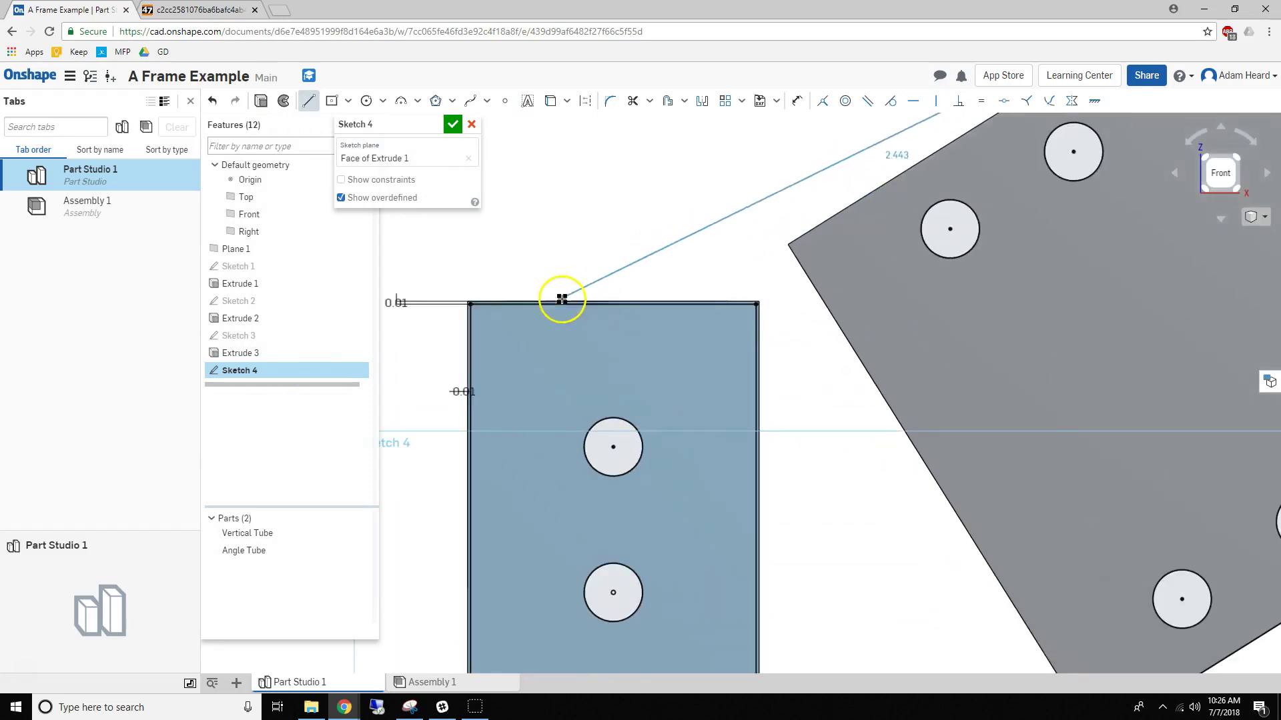
{"action": "left_click", "coordinate": [466, 305]}
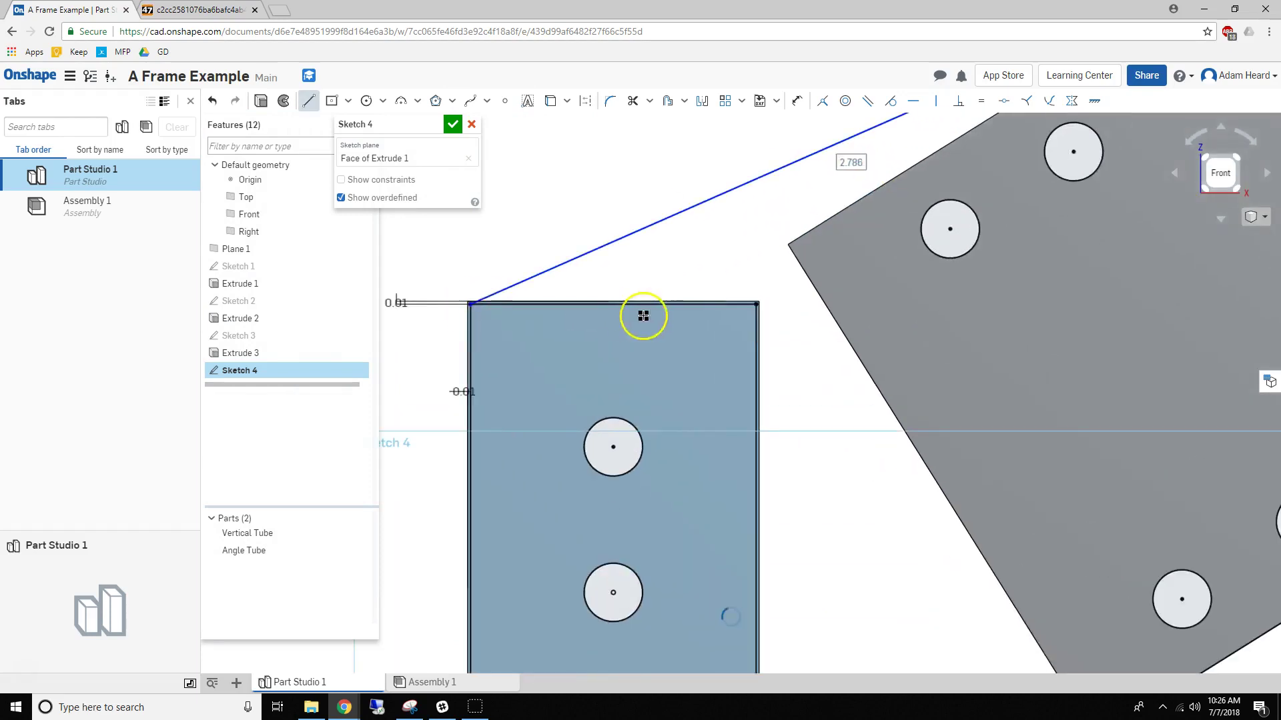
{"action": "scroll", "coordinate": [667, 320], "scroll_direction": "down", "scroll_amount": 5}
{"action": "scroll", "coordinate": [733, 341], "scroll_direction": "up", "scroll_amount": 4}
Step: Constrain the cross line perpendicular to the Angle Tube's lower edge
{"action": "key", "text": "u"}
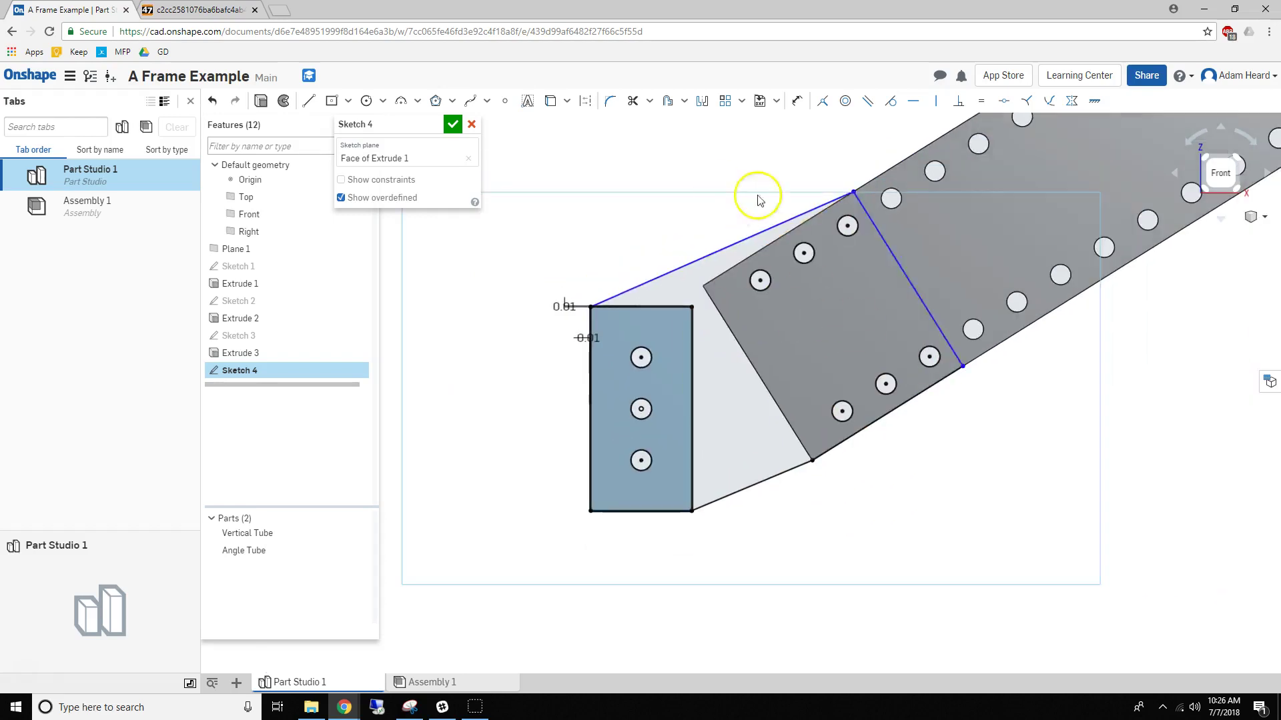
{"action": "left_click", "coordinate": [918, 290]}
{"action": "left_click", "coordinate": [954, 354]}
{"action": "left_click", "coordinate": [968, 361]}
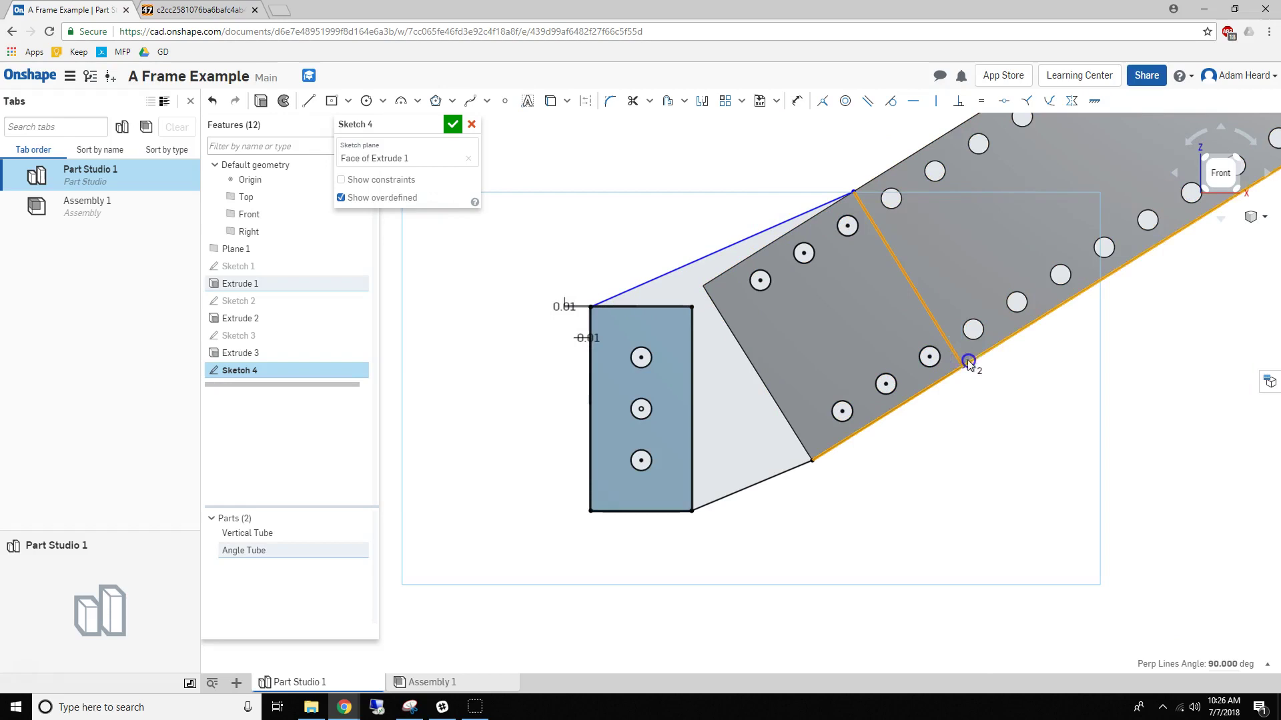
{"action": "left_click", "coordinate": [954, 105]}
Step: Dimension the cross line 0.3 in from the centre of the third hole in the Angle Tube's upper row
{"action": "key", "text": "u"}
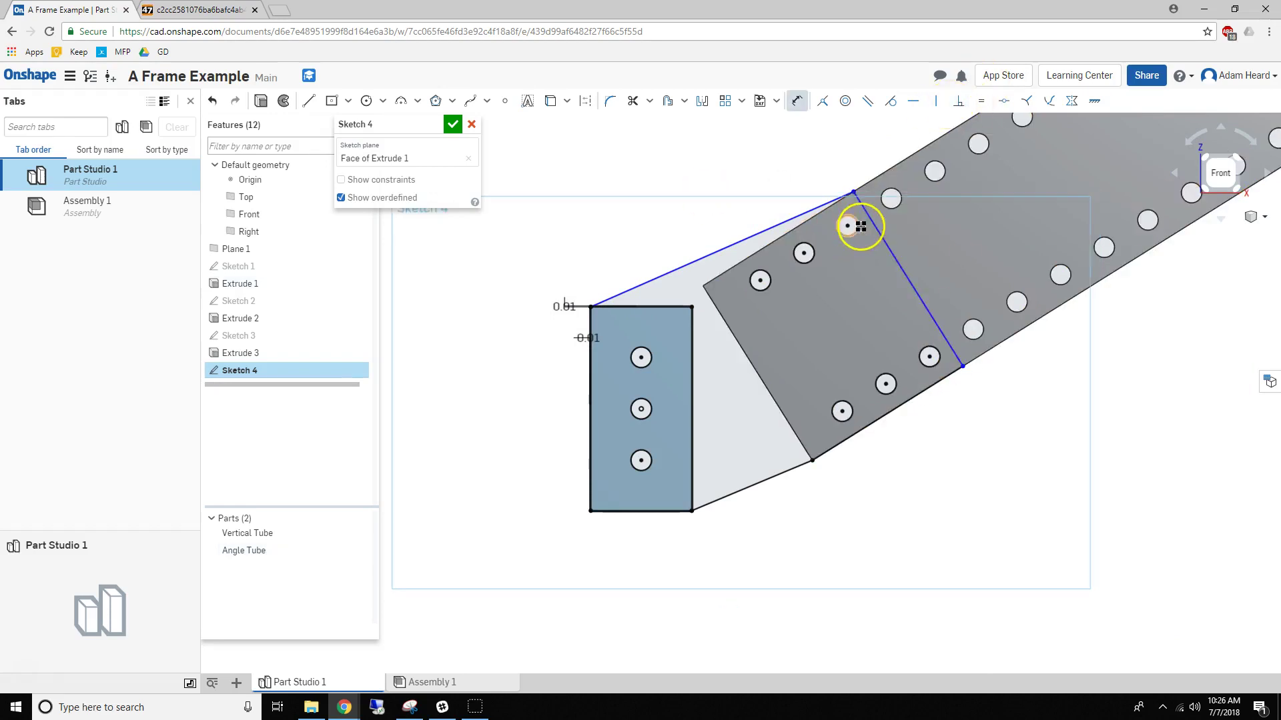
{"action": "scroll", "coordinate": [862, 225], "scroll_direction": "up", "scroll_amount": 8}
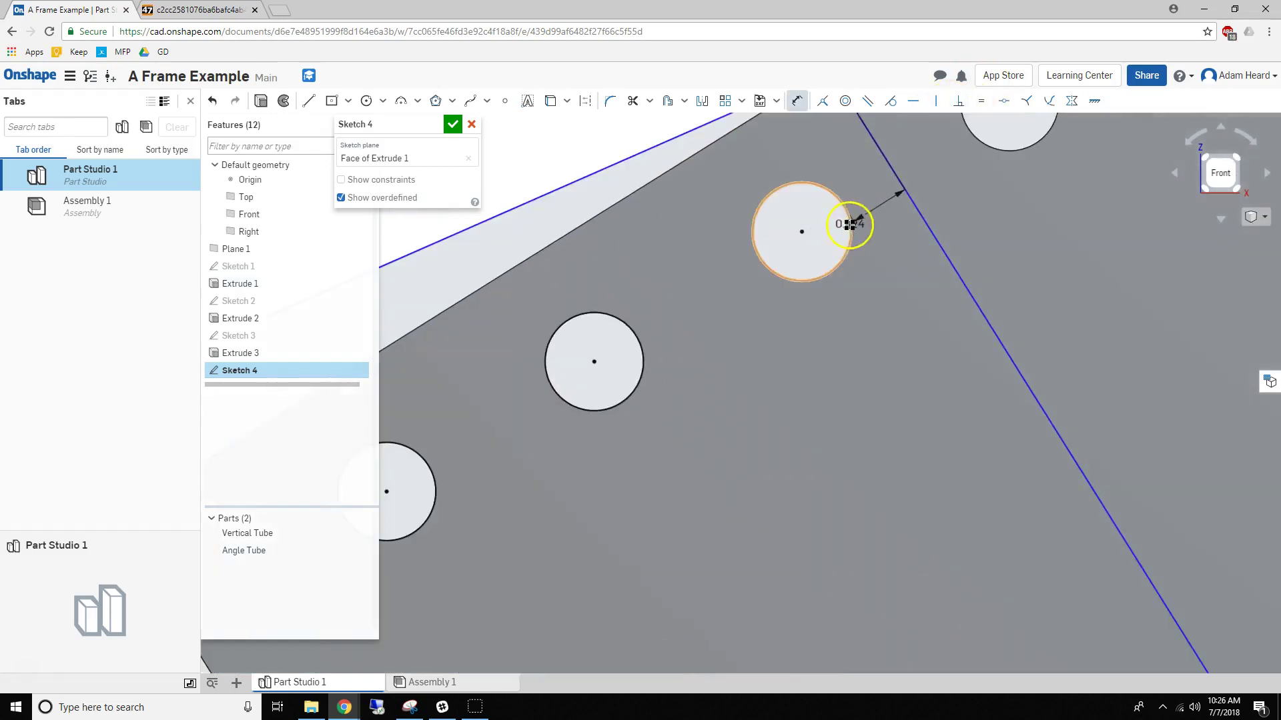
{"action": "left_click", "coordinate": [898, 192]}
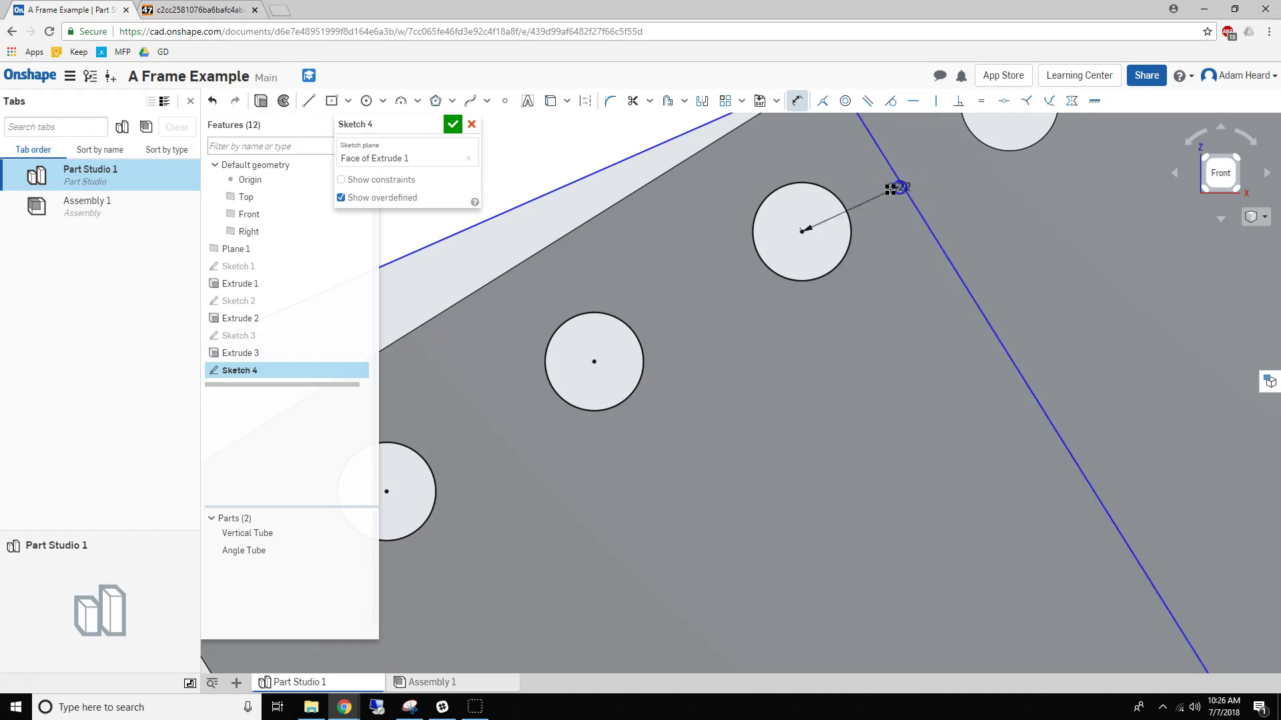
{"action": "type", "text": "0.3"}
{"action": "key", "text": "Return"}
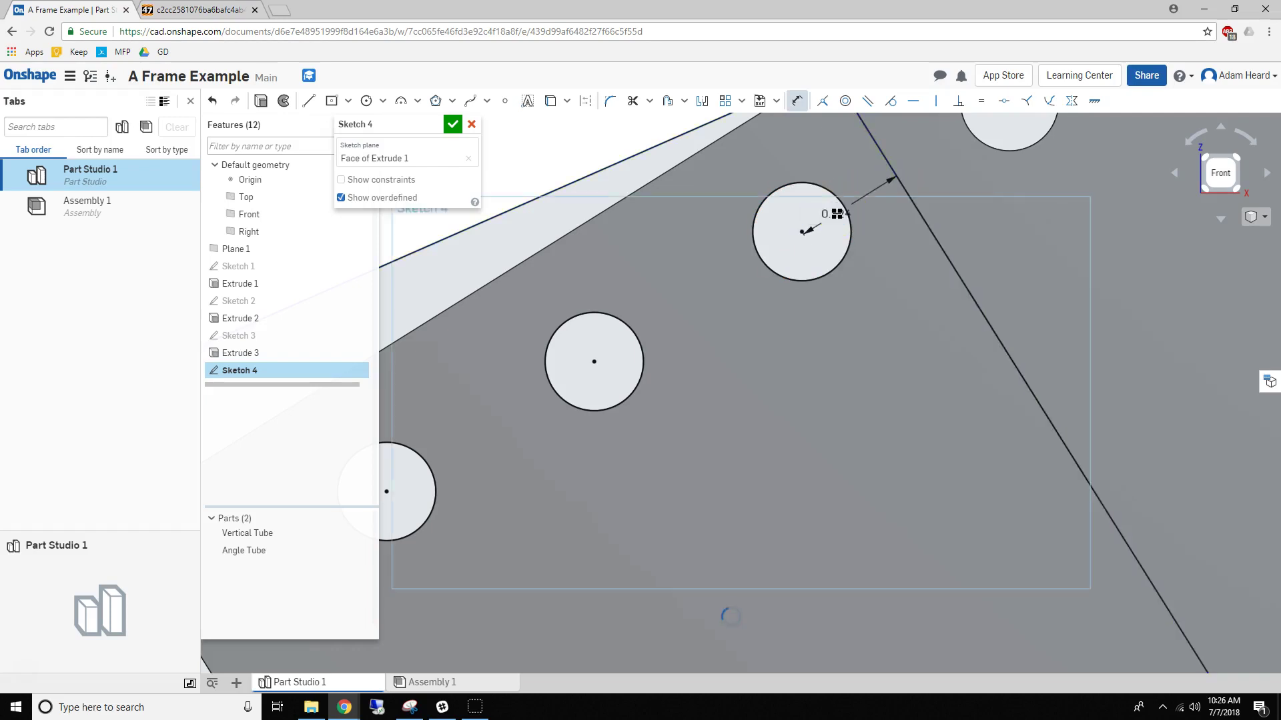
{"action": "scroll", "coordinate": [834, 227], "scroll_direction": "down", "scroll_amount": 5}
{"action": "key", "text": "Escape"}
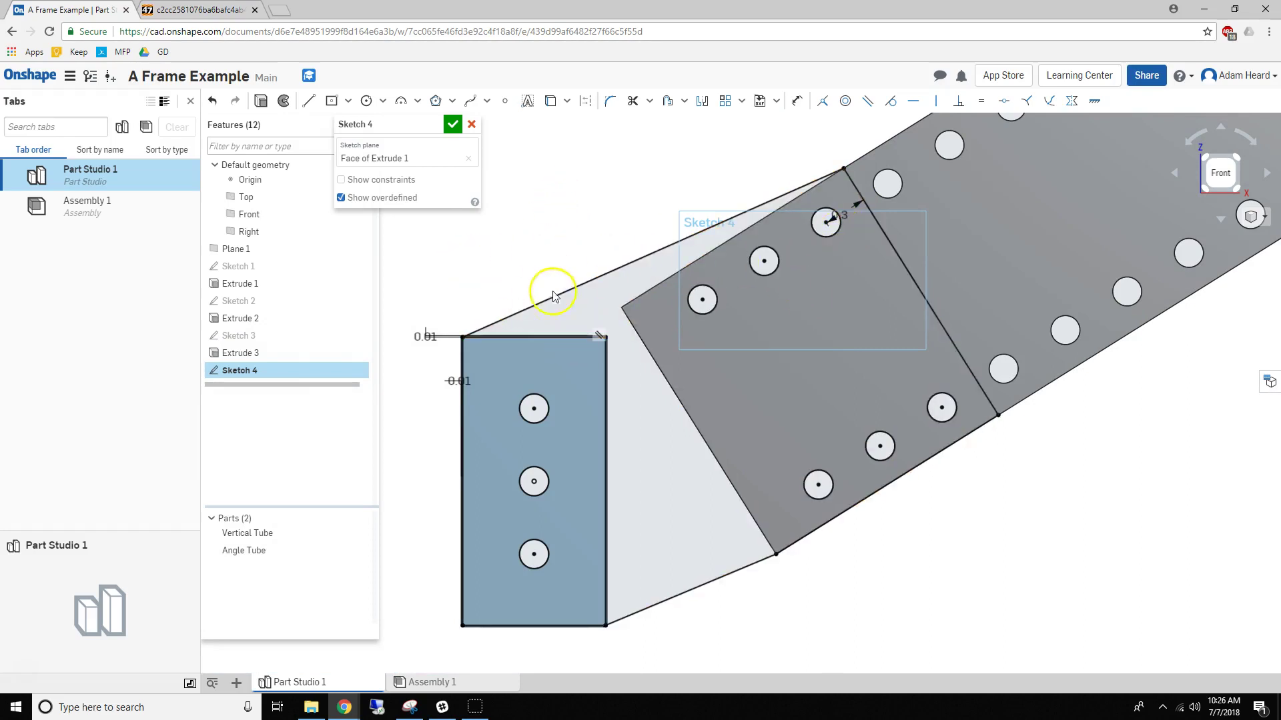
Step: Trim away the rectangle's top edge inside the plate outline
{"action": "left_click", "coordinate": [635, 102]}
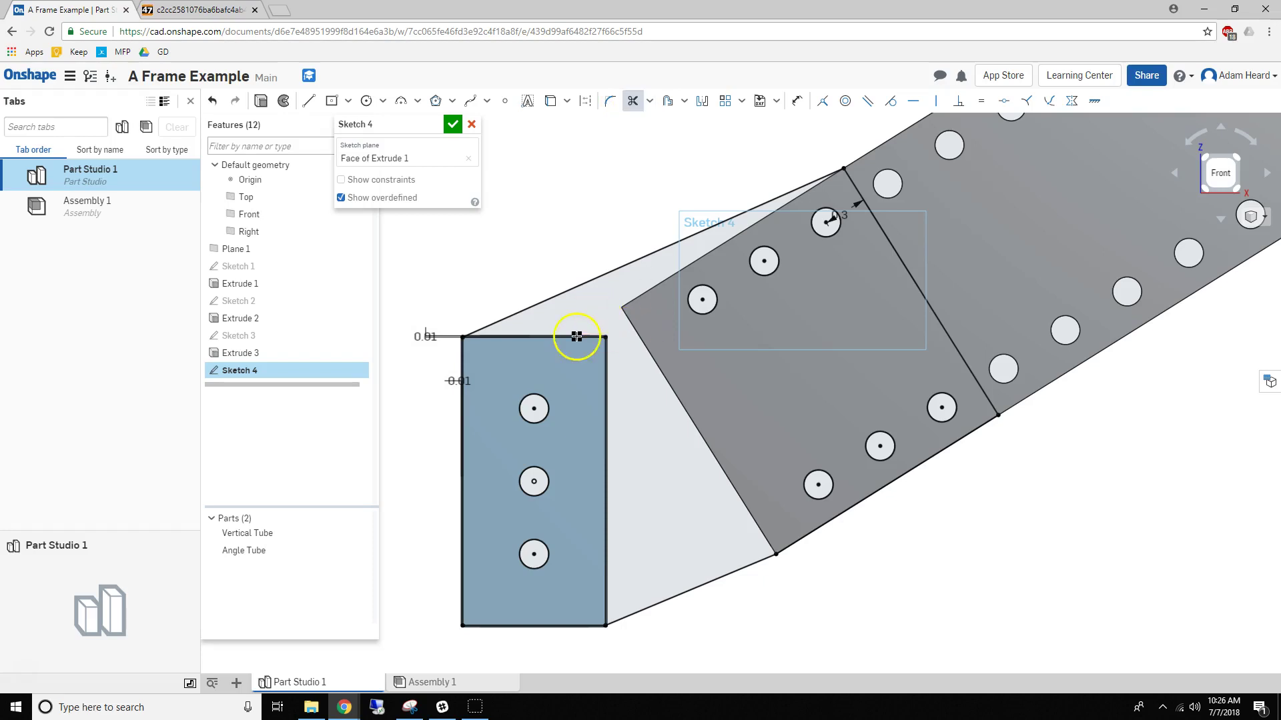
{"action": "left_click", "coordinate": [577, 338]}
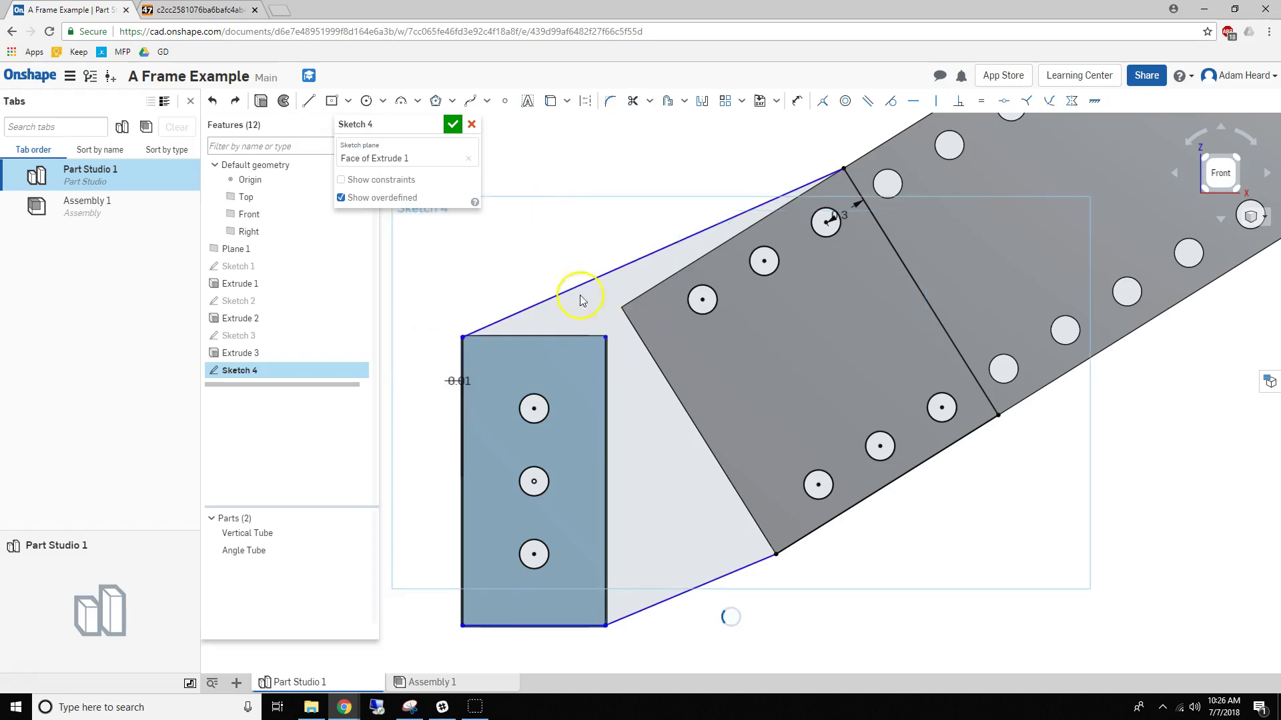
Step: Convert the rectangle's top edge and the edge facing the Angle Tube to construction lines
{"action": "left_click", "coordinate": [564, 336]}
{"action": "left_click", "coordinate": [606, 380]}
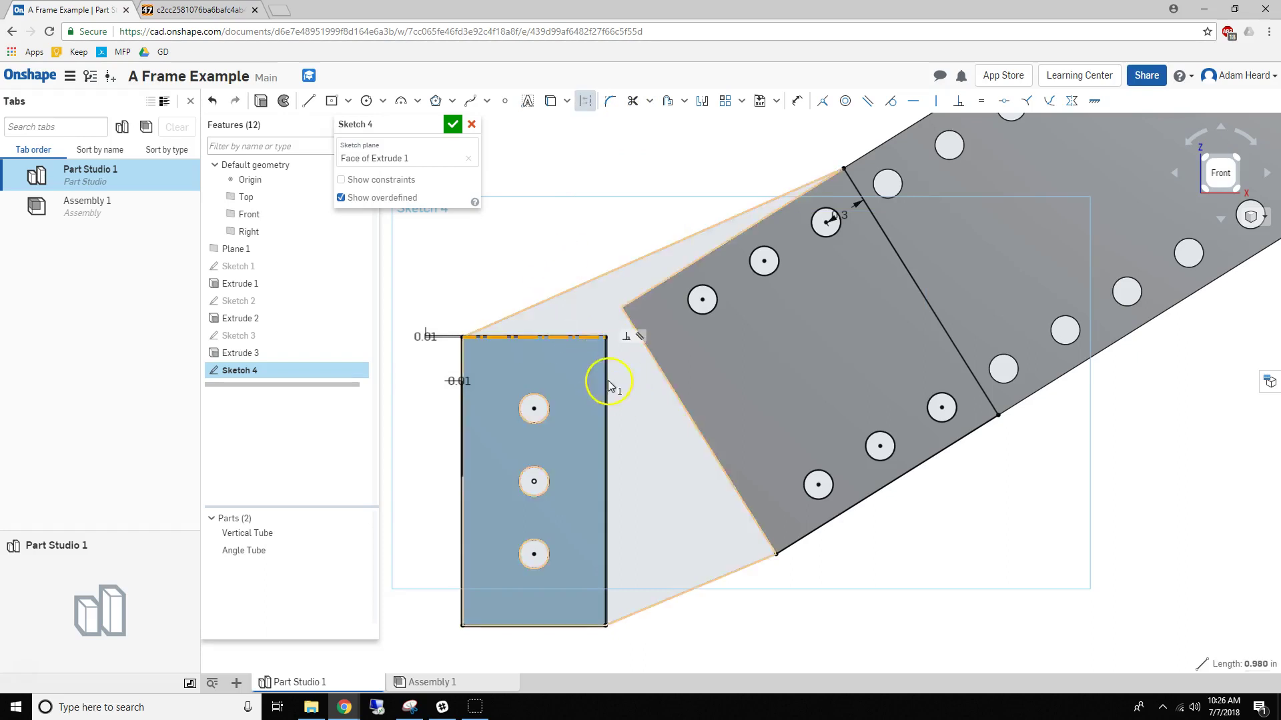
Step: Show Sketch 1 to get its construction circle at the Angle Tube's upper end as a reference
{"action": "scroll", "coordinate": [606, 380], "scroll_direction": "down", "scroll_amount": 4}
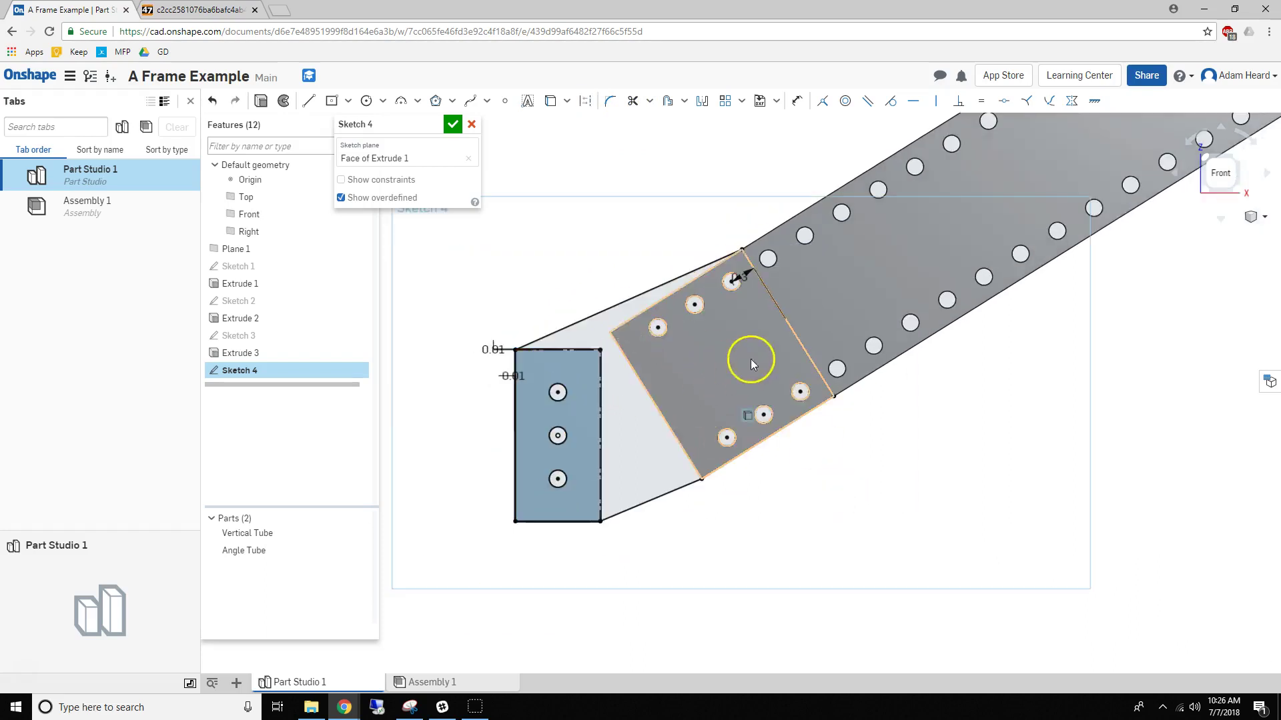
{"action": "scroll", "coordinate": [750, 360], "scroll_direction": "down", "scroll_amount": 5}
{"action": "middle_click_drag", "start_coordinate": [853, 315], "coordinate": [688, 388]}
{"action": "scroll", "coordinate": [688, 388], "scroll_direction": "up", "scroll_amount": 3}
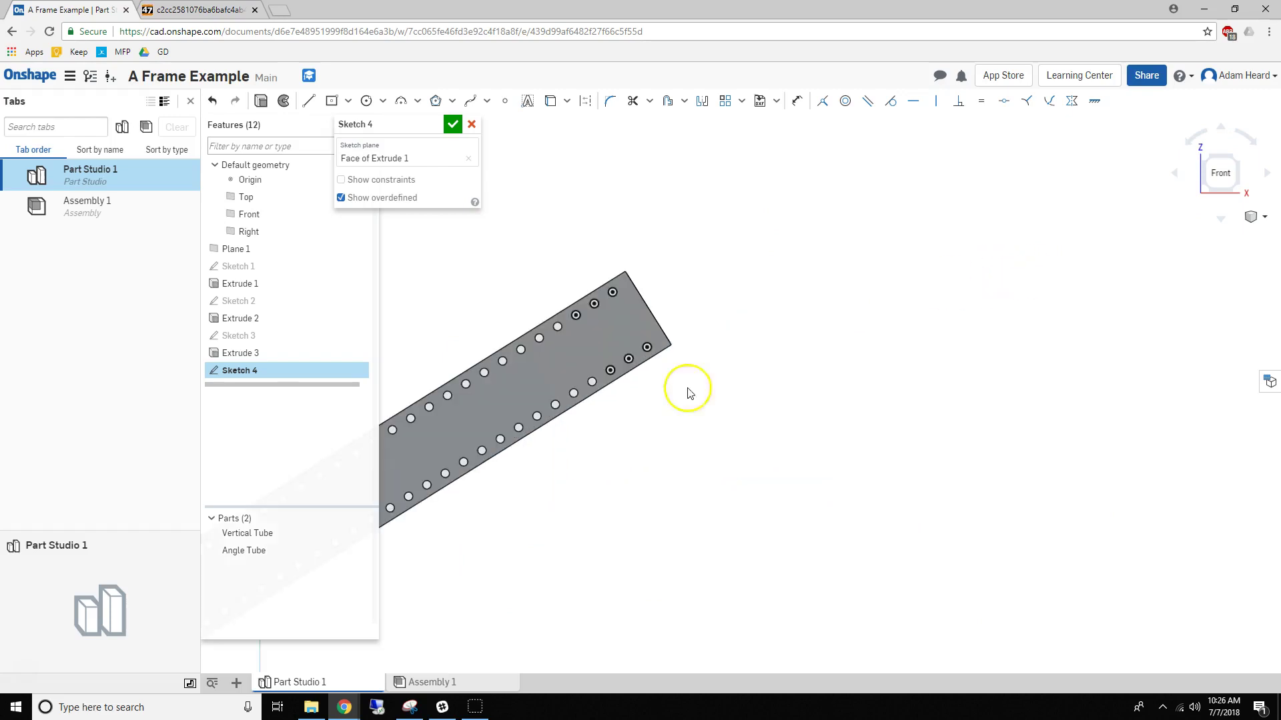
{"action": "left_click", "coordinate": [361, 264]}
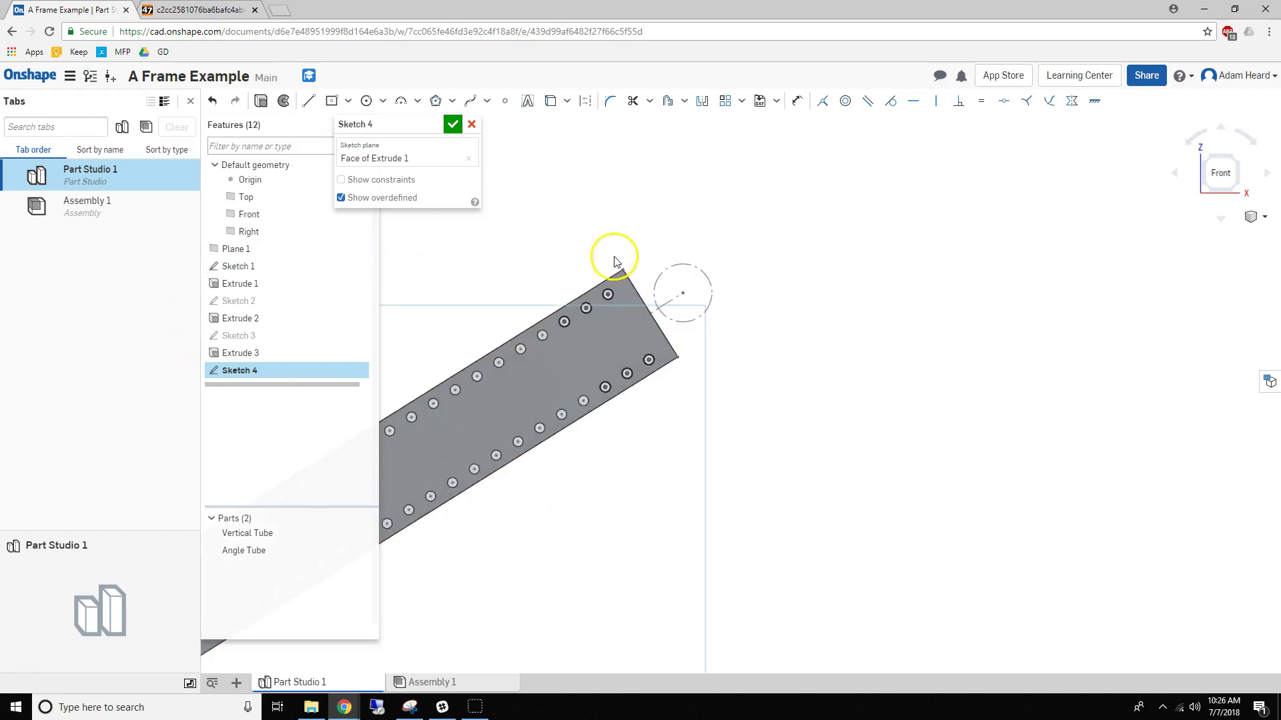
Step: Draw a line about 1.84 in long along the Angle Tube's lower edge past its end, continued vertically up to the reference circle
{"action": "scroll", "coordinate": [655, 398], "scroll_direction": "up", "scroll_amount": 3}
{"action": "key", "text": "l"}
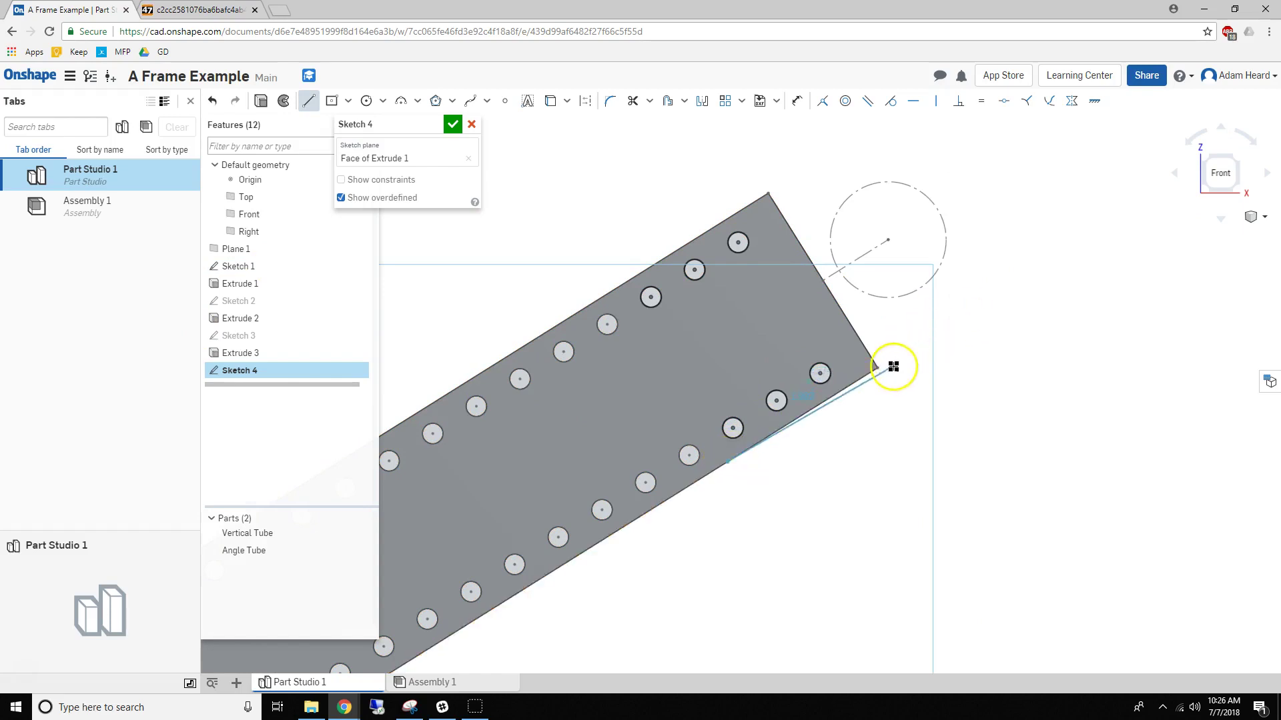
{"action": "left_click", "coordinate": [885, 364]}
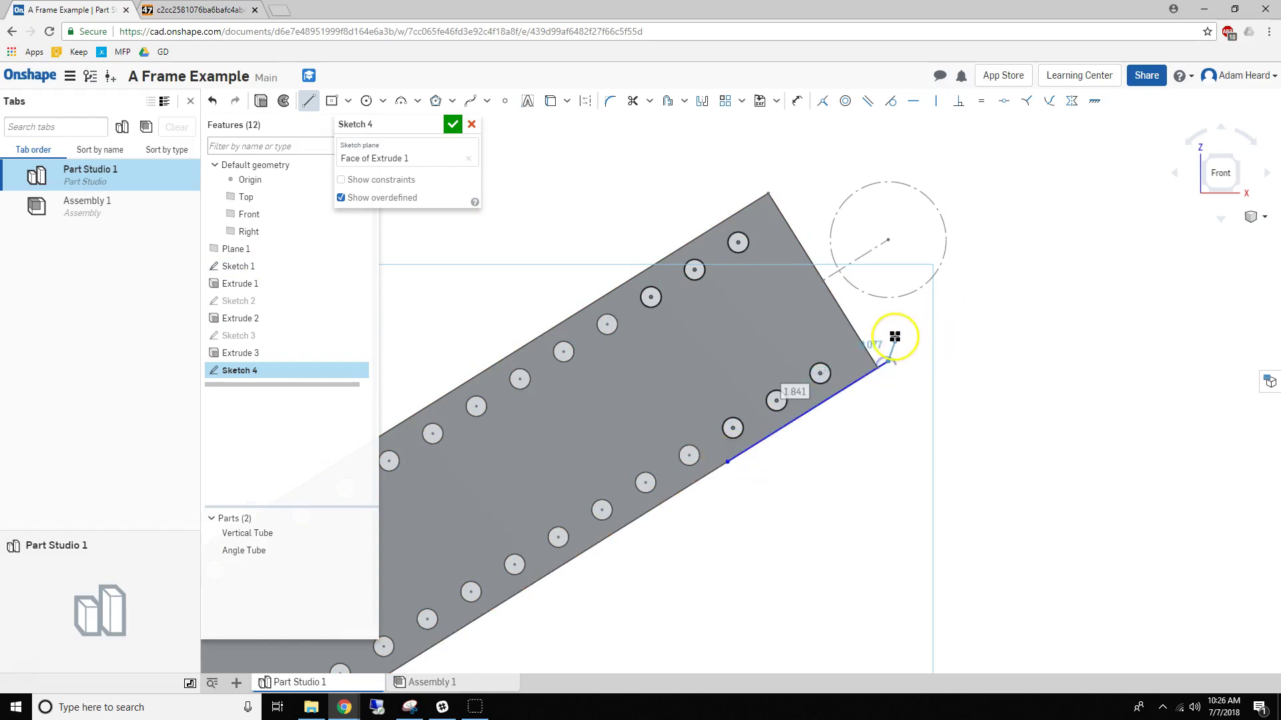
{"action": "left_click", "coordinate": [890, 301]}
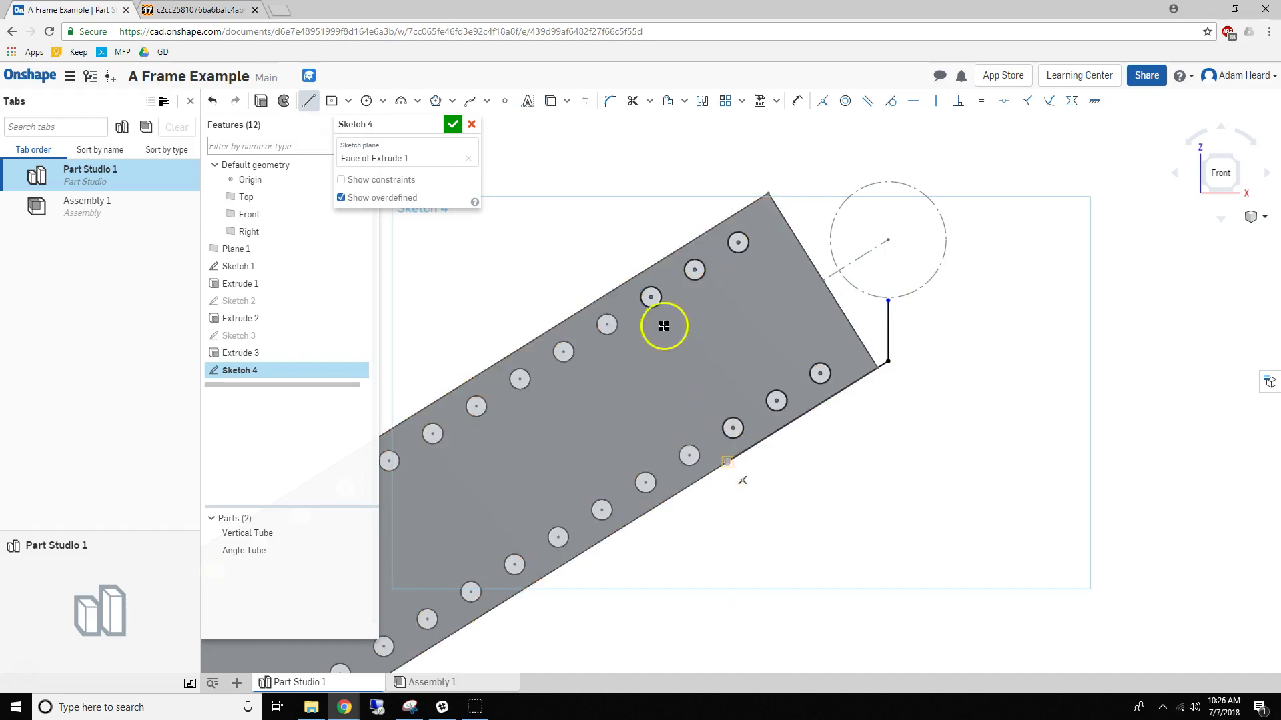
Step: Draw lines across the Angle Tube, along its upper edge to a peak above the reference circle, and down to the circle
{"action": "left_click", "coordinate": [618, 286]}
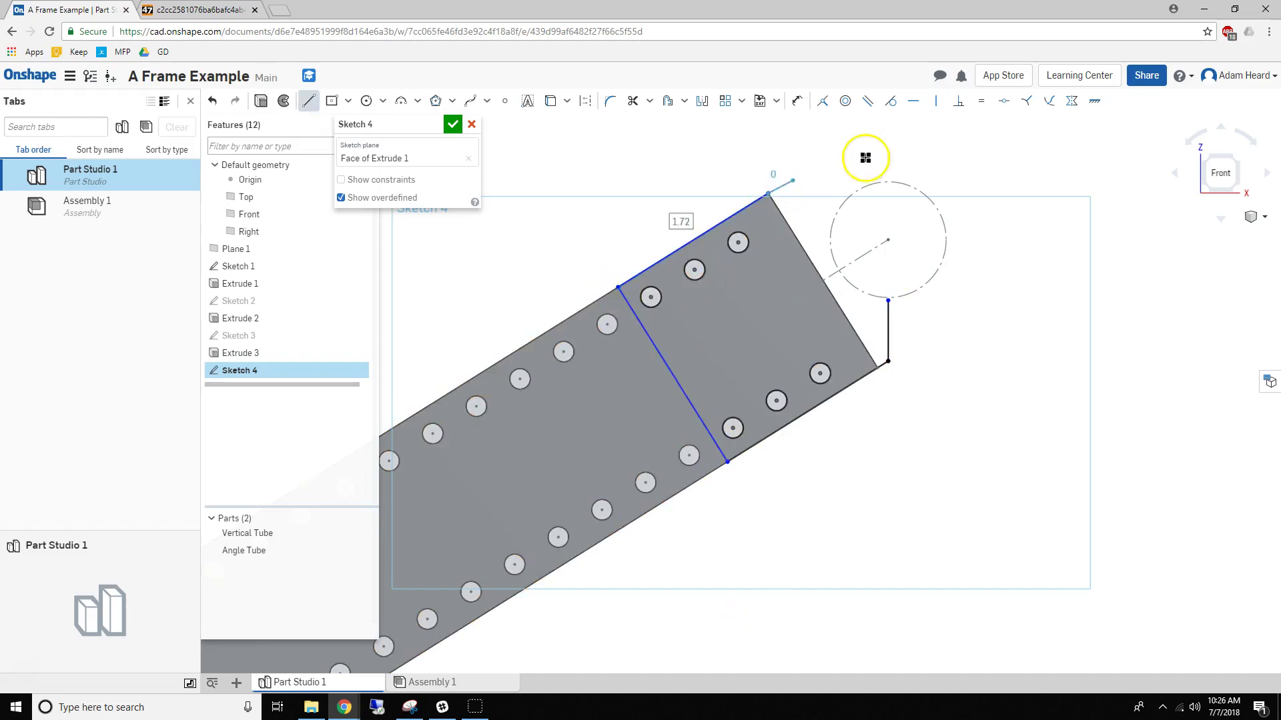
{"action": "left_click", "coordinate": [882, 122]}
{"action": "left_click", "coordinate": [884, 183]}
{"action": "key", "text": "Escape"}
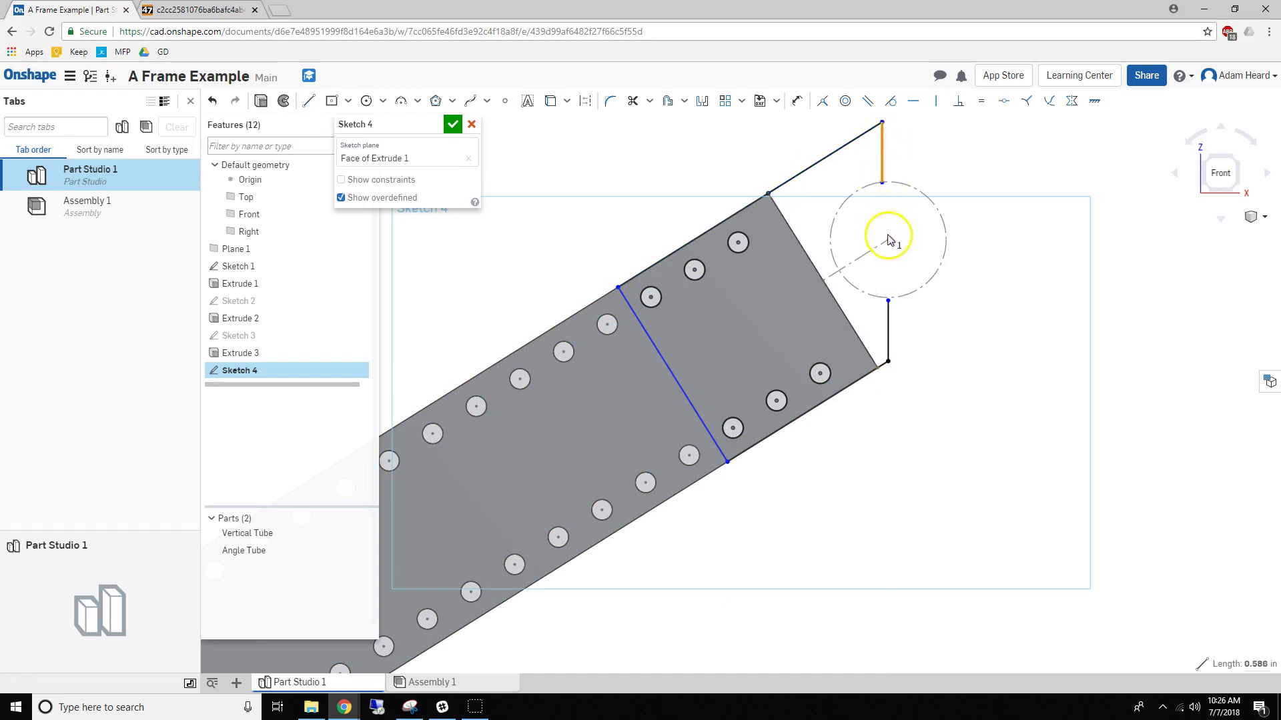
Step: Constrain the lower vertical line's free end vertically in line with the reference circle's centre
{"action": "left_click", "coordinate": [888, 240]}
{"action": "left_click", "coordinate": [889, 213]}
{"action": "left_click", "coordinate": [881, 182]}
{"action": "left_click", "coordinate": [889, 238]}
{"action": "left_click", "coordinate": [888, 239]}
{"action": "left_click", "coordinate": [900, 309]}
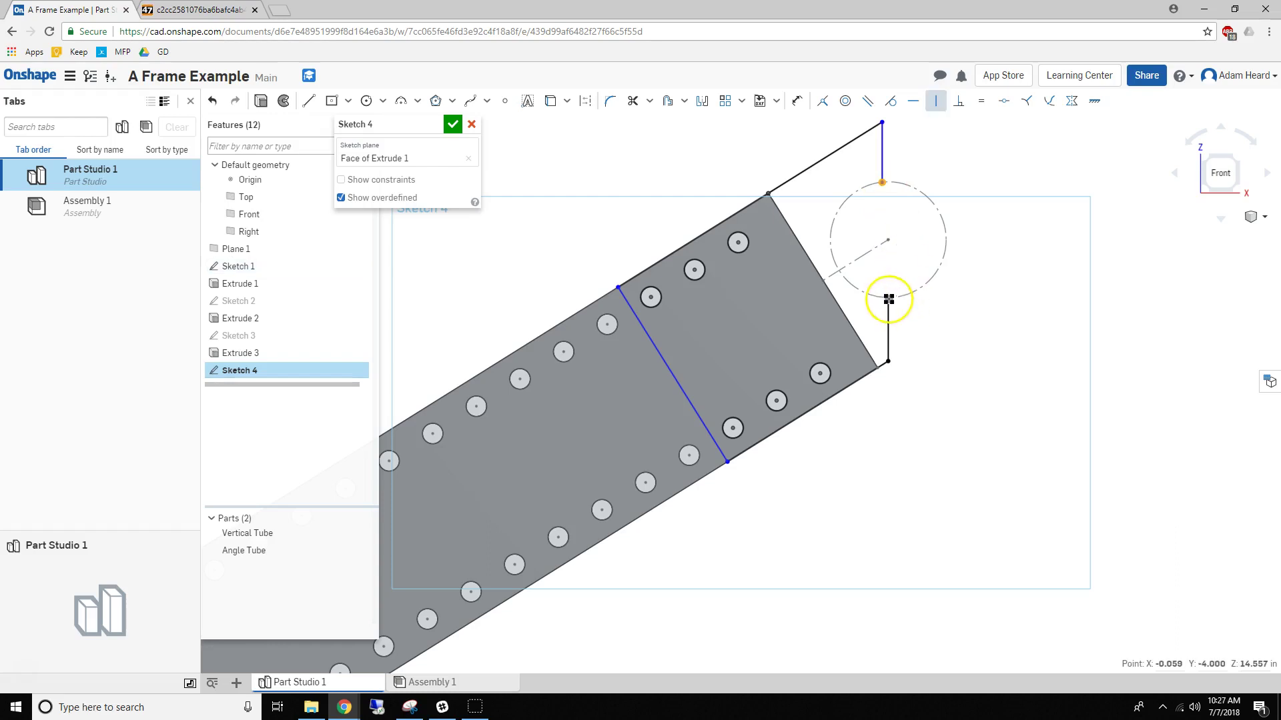
{"action": "left_click", "coordinate": [889, 303]}
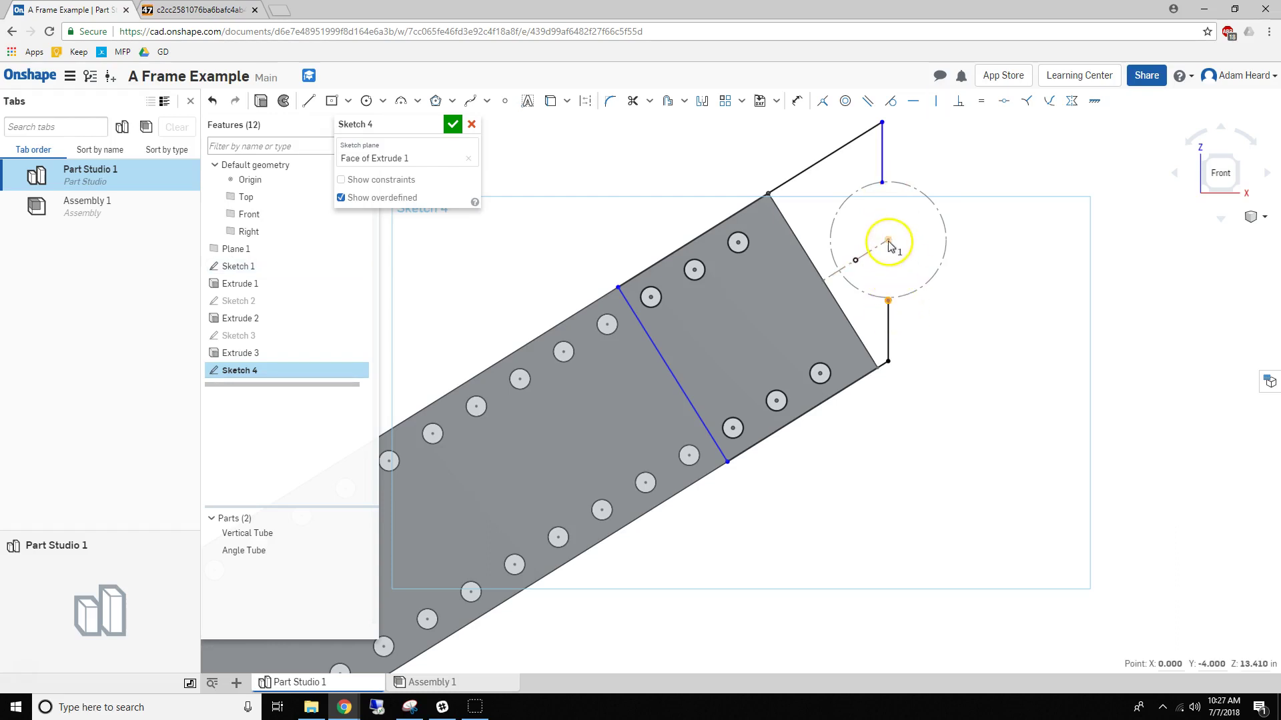
{"action": "left_click", "coordinate": [961, 329]}
Step: Constrain both vertical lines' free ends coincident with the reference circle, aligning the upper one vertically with the circle's centre
{"action": "left_click", "coordinate": [891, 303]}
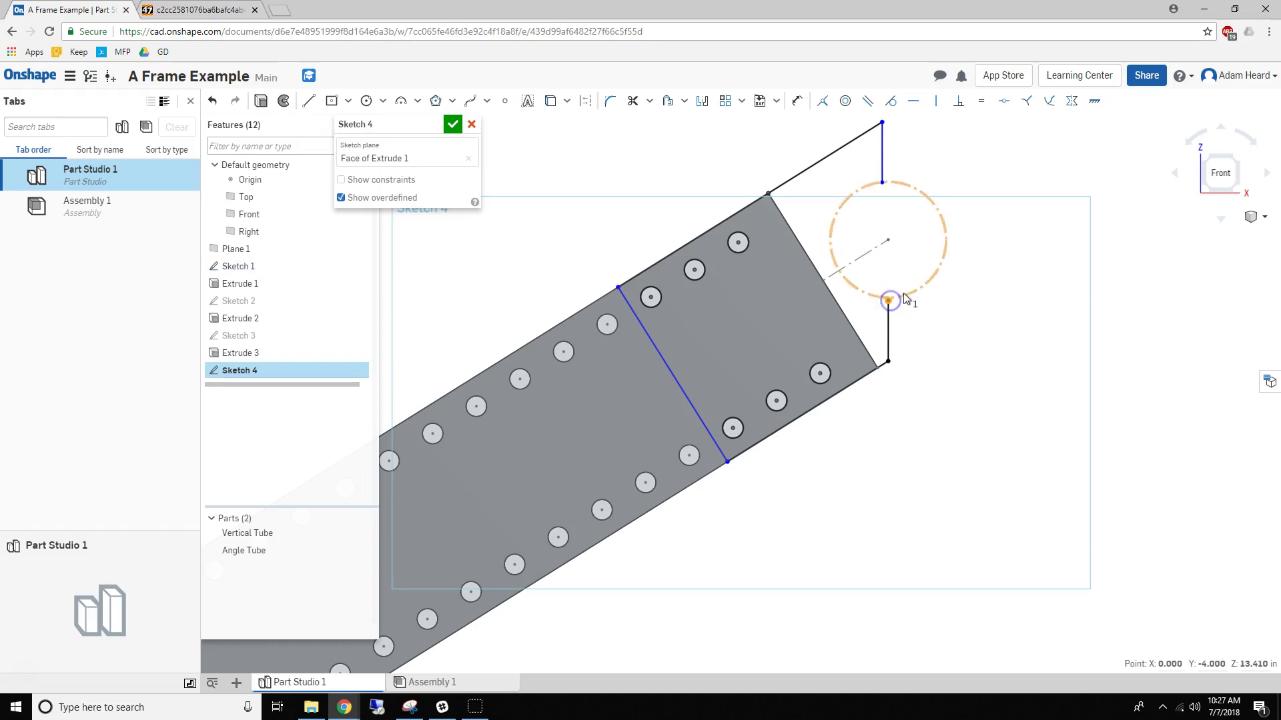
{"action": "left_click", "coordinate": [904, 296]}
{"action": "left_click", "coordinate": [891, 208]}
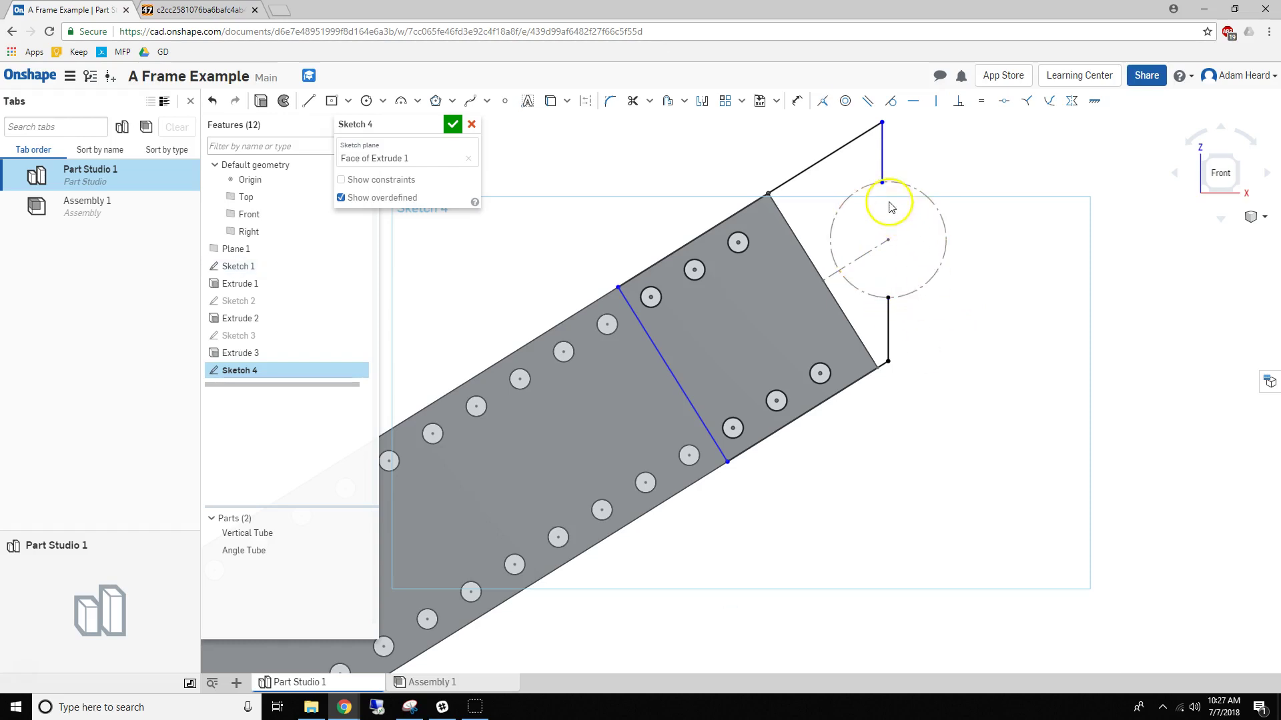
{"action": "left_click", "coordinate": [882, 124]}
{"action": "left_click_drag", "start_coordinate": [906, 128], "coordinate": [919, 133]}
{"action": "left_click", "coordinate": [891, 182]}
Step: Dimension the cross line 0.3 in from the centre of the third hole from the Angle Tube's upper end, in the upper row
{"action": "scroll", "coordinate": [713, 260], "scroll_direction": "up", "scroll_amount": 2}
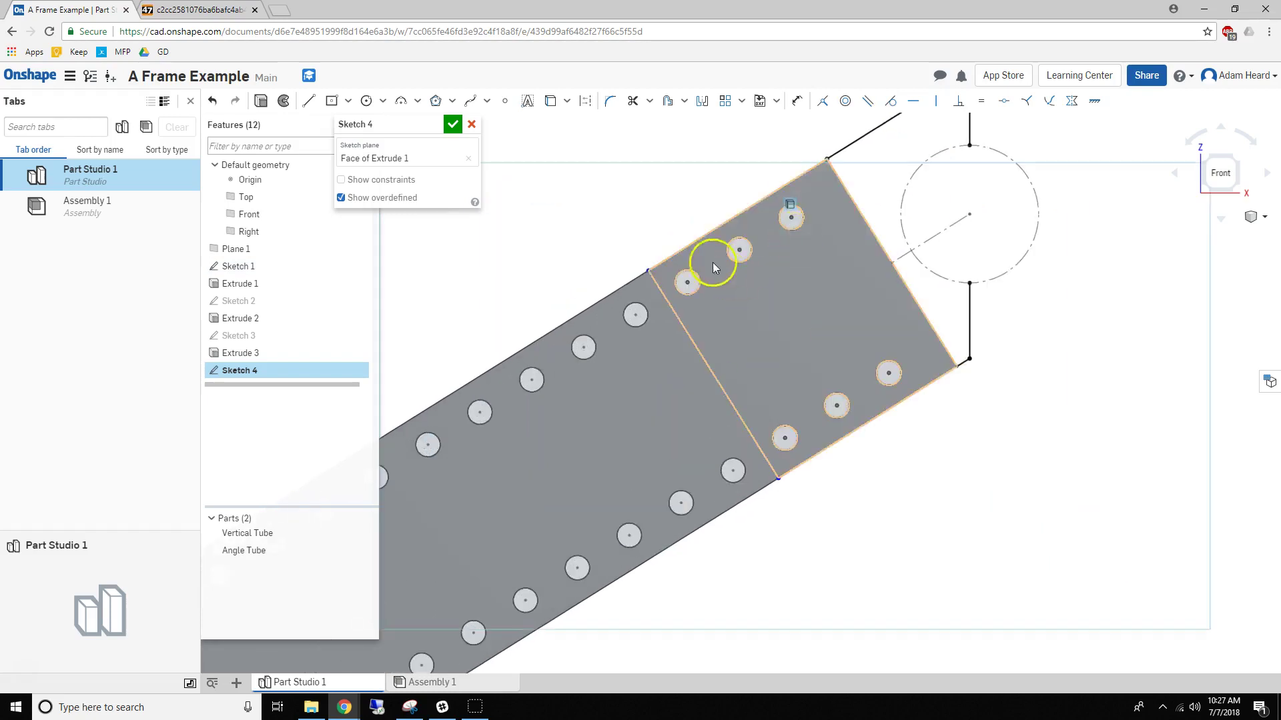
{"action": "key", "text": "u"}
{"action": "left_click", "coordinate": [682, 309]}
{"action": "type", "text": ".3"}
{"action": "key", "text": "Return"}
{"action": "key", "text": "Escape"}
Step: Draw a vertical construction line upward from the plate outline's peak as a mirror line
{"action": "scroll", "coordinate": [930, 341], "scroll_direction": "down", "scroll_amount": 3}
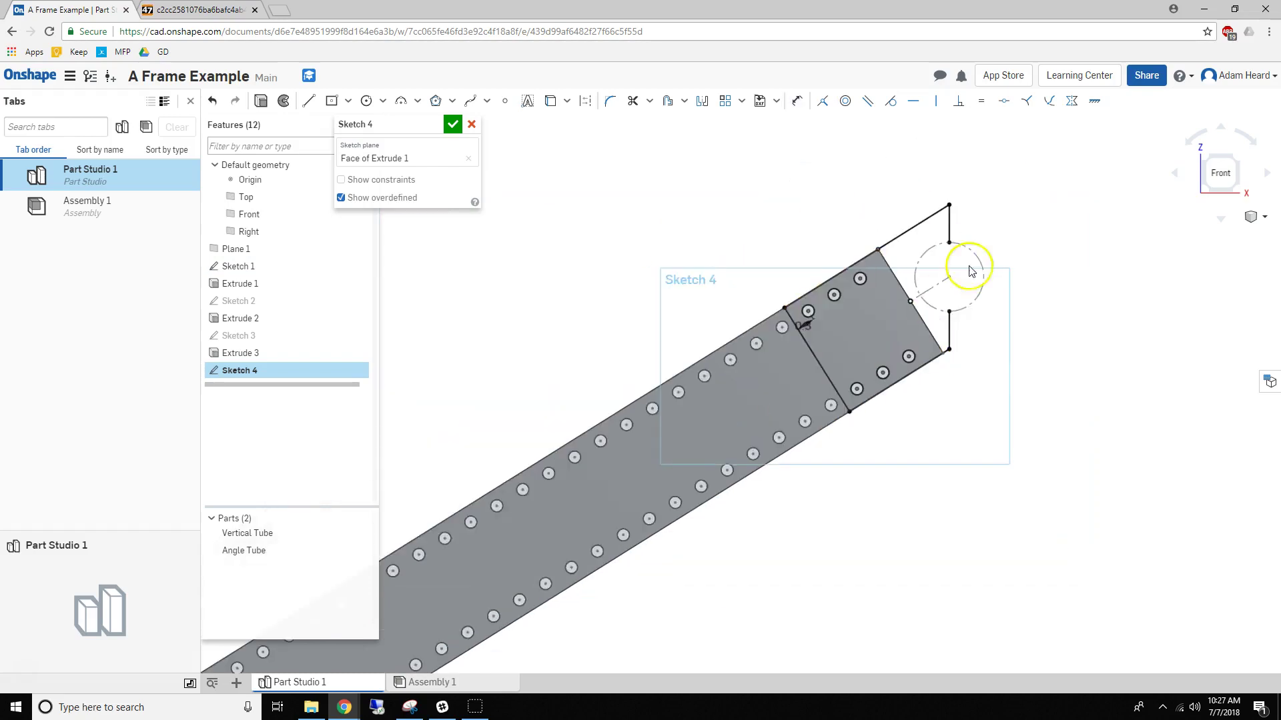
{"action": "middle_click_drag", "start_coordinate": [970, 270], "coordinate": [860, 260]}
{"action": "scroll", "coordinate": [844, 240], "scroll_direction": "up", "scroll_amount": 2}
{"action": "key", "text": "l"}
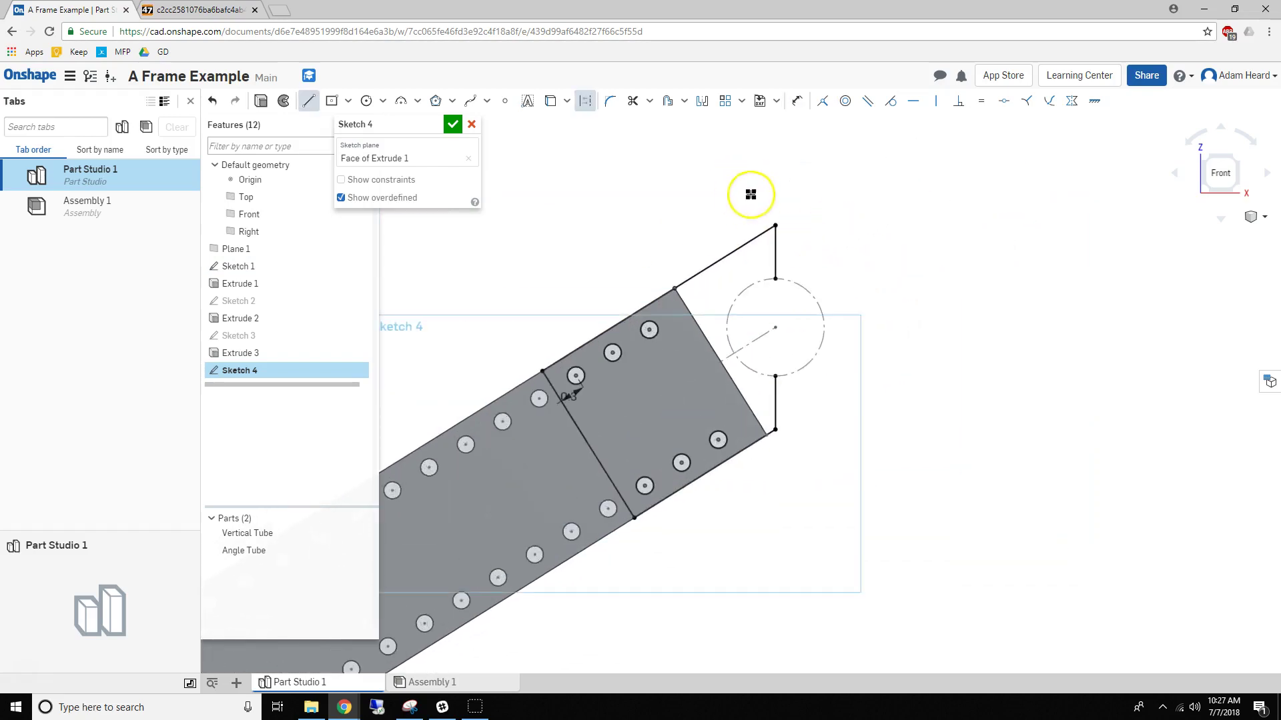
{"action": "left_click", "coordinate": [776, 225]}
{"action": "left_click", "coordinate": [773, 160]}
{"action": "key", "text": "Escape"}
{"action": "scroll", "coordinate": [640, 151], "scroll_direction": "down", "scroll_amount": 1}
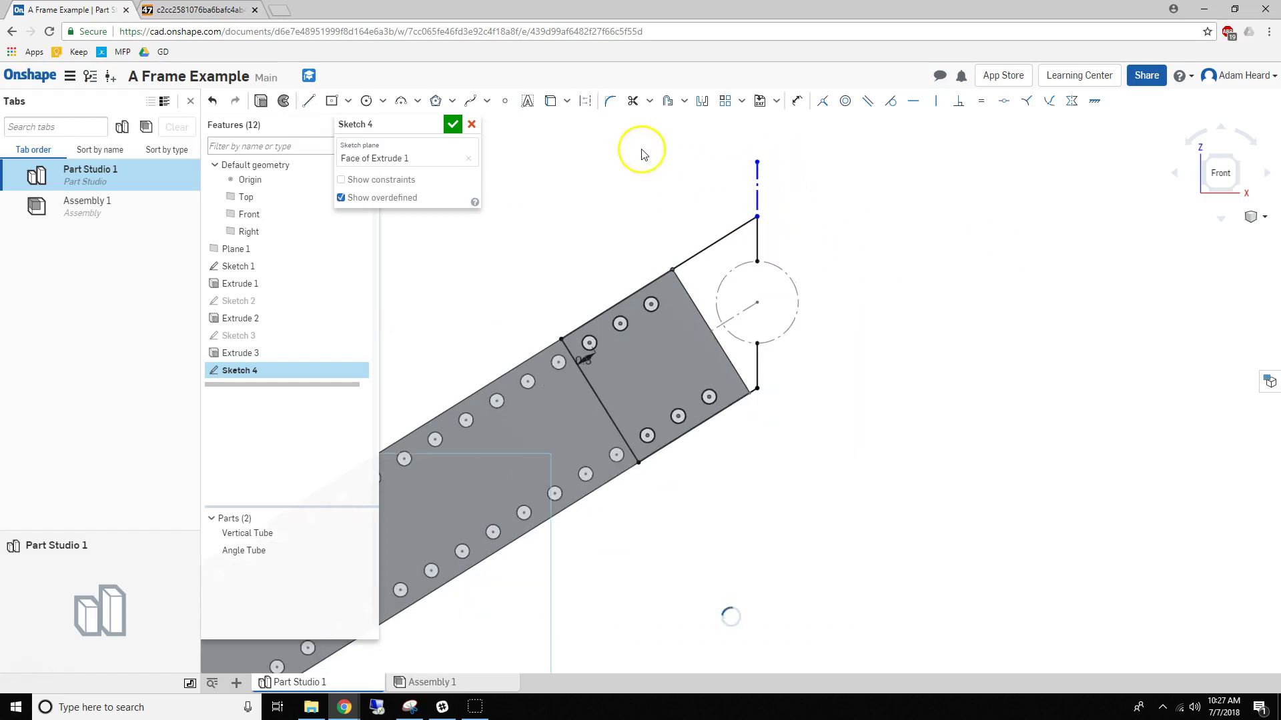
Step: Mirror the plate's upper edges, cross line and lower edge about the vertical construction line
{"action": "left_click", "coordinate": [706, 100]}
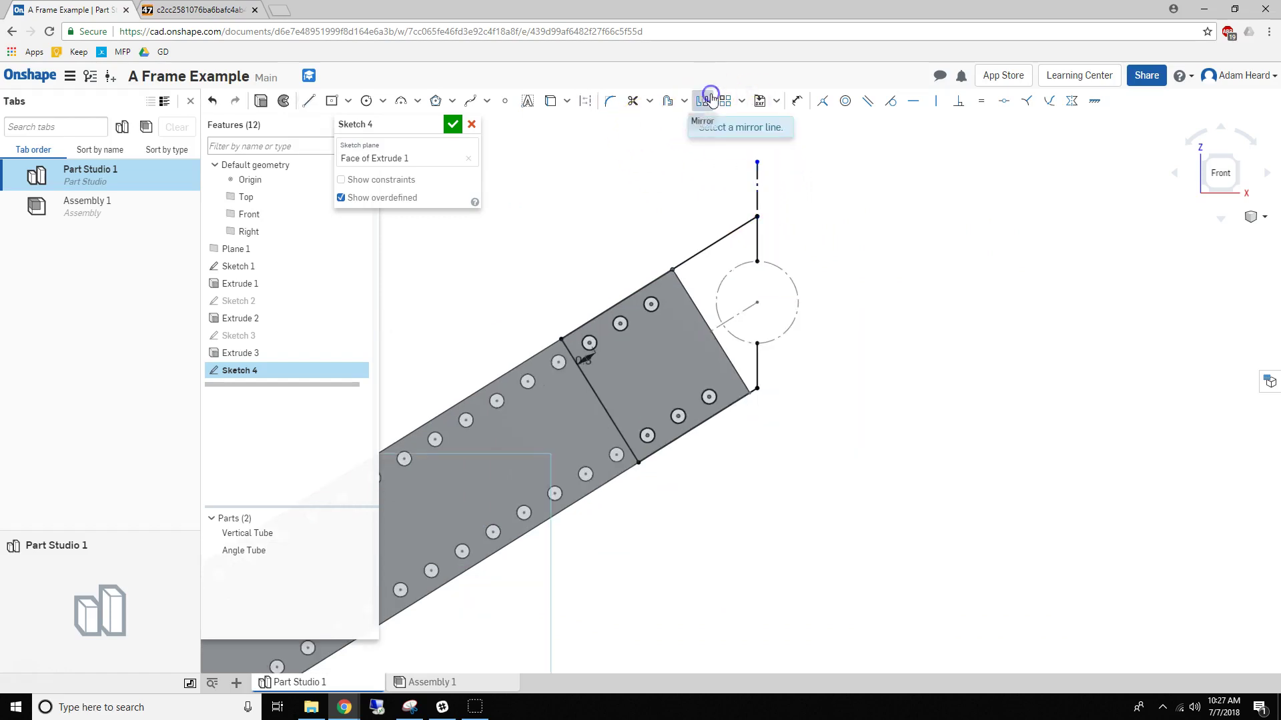
{"action": "left_click", "coordinate": [757, 189]}
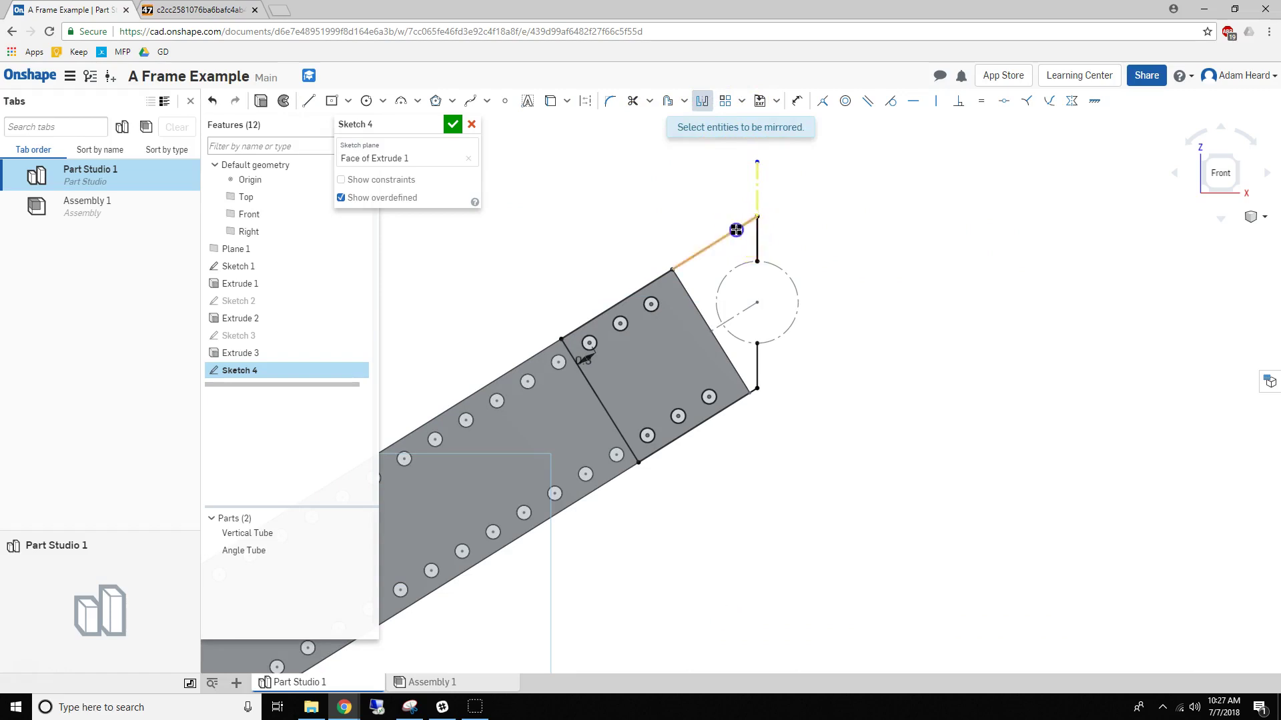
{"action": "scroll", "coordinate": [626, 287], "scroll_direction": "up", "scroll_amount": 3}
{"action": "left_click", "coordinate": [651, 289]}
{"action": "left_click", "coordinate": [539, 382]}
{"action": "left_click", "coordinate": [747, 526]}
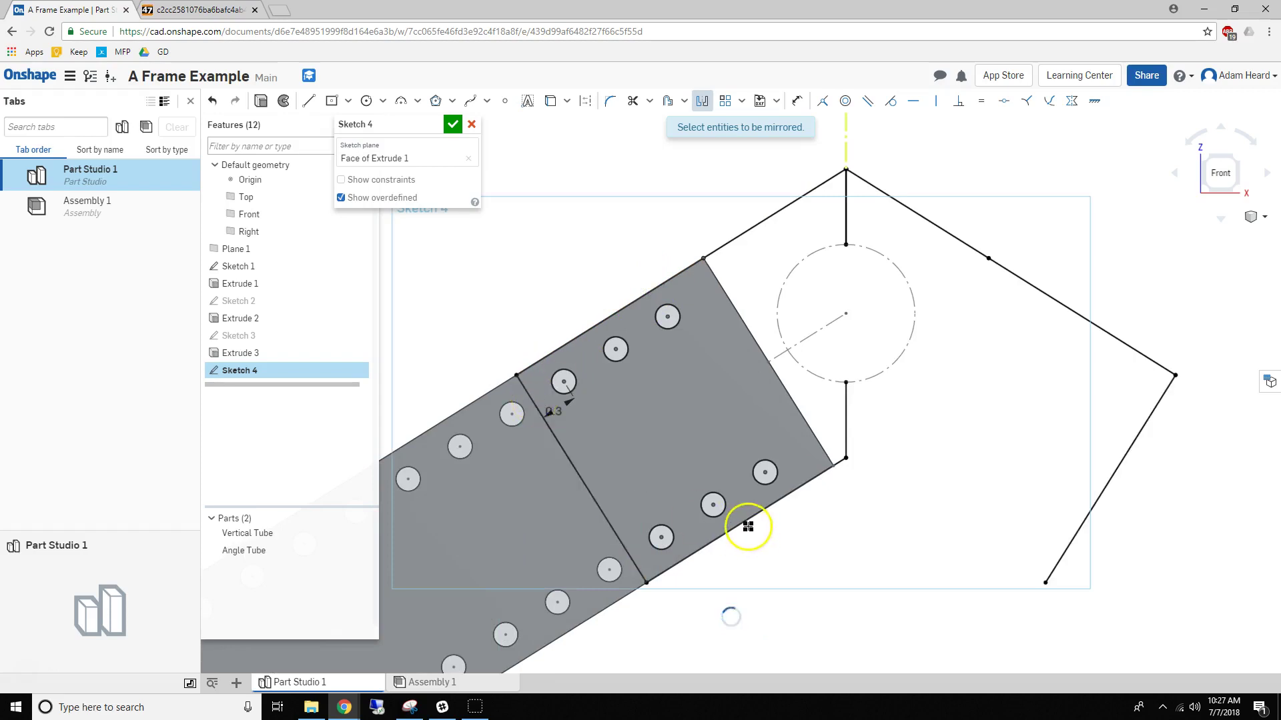
Step: Mirror the plate's six tube holes about the same construction line
{"action": "left_click", "coordinate": [662, 540]}
{"action": "left_click", "coordinate": [763, 470]}
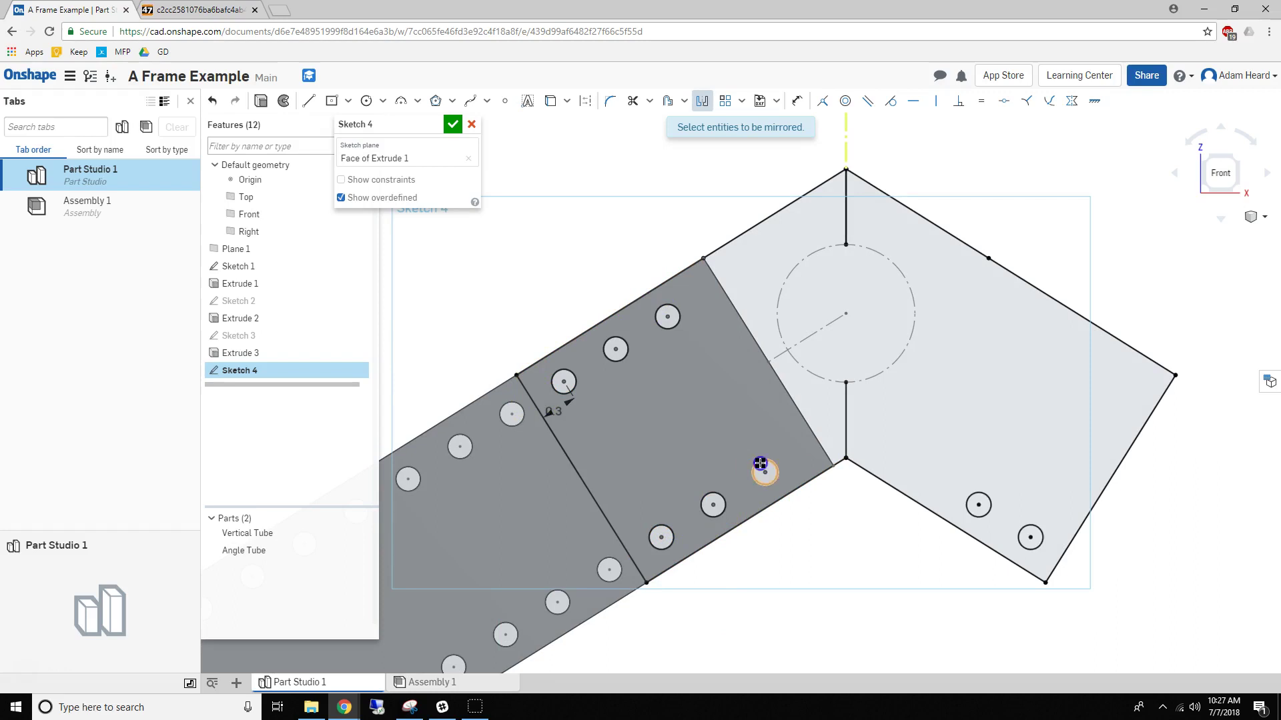
{"action": "left_click", "coordinate": [625, 329]}
{"action": "left_click", "coordinate": [563, 368]}
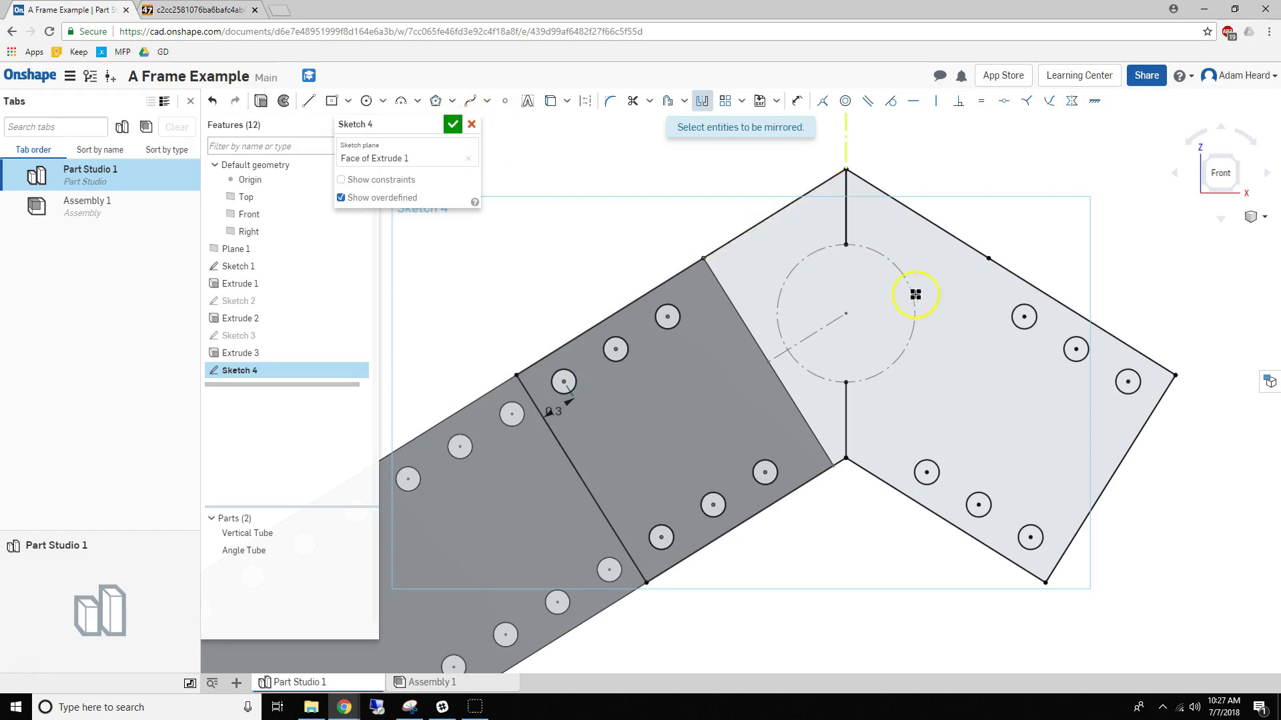
Step: Project the reference circle from Sketch 1 into the plate sketch as a solid circle
{"action": "left_click", "coordinate": [829, 266]}
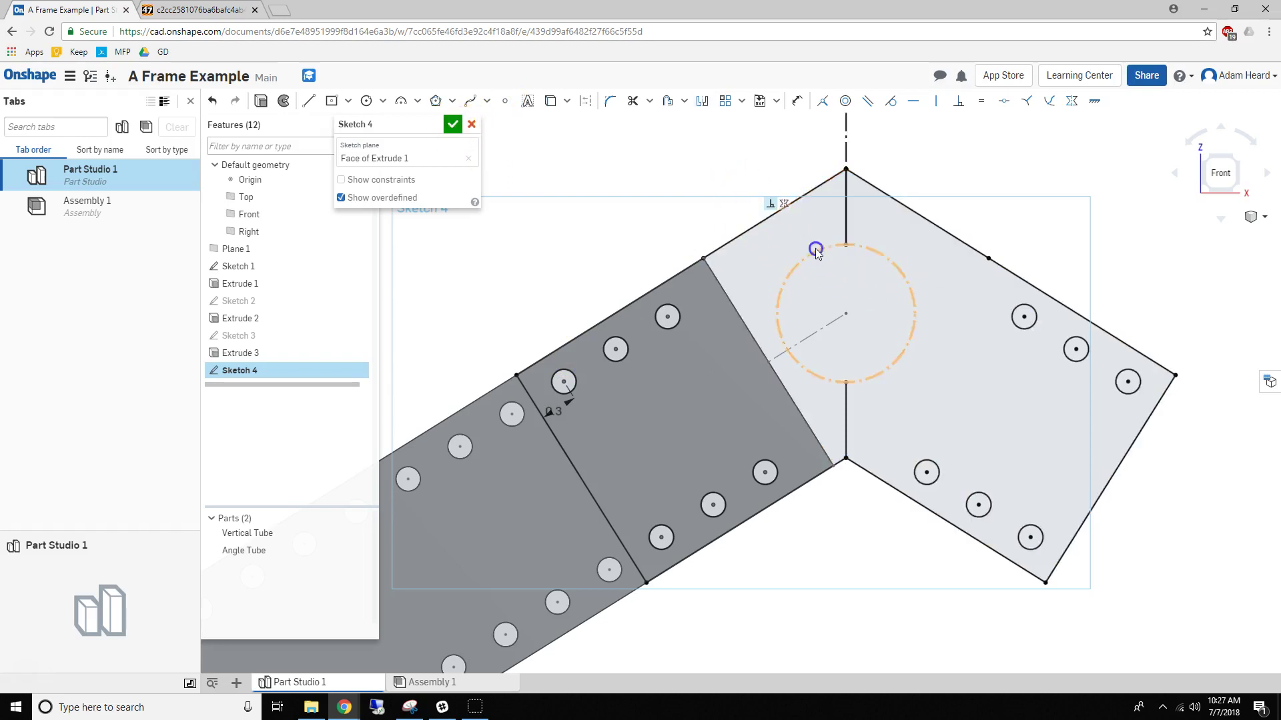
{"action": "key", "text": "d"}
{"action": "left_click", "coordinate": [748, 239]}
{"action": "scroll", "coordinate": [644, 271], "scroll_direction": "down", "scroll_amount": 1}
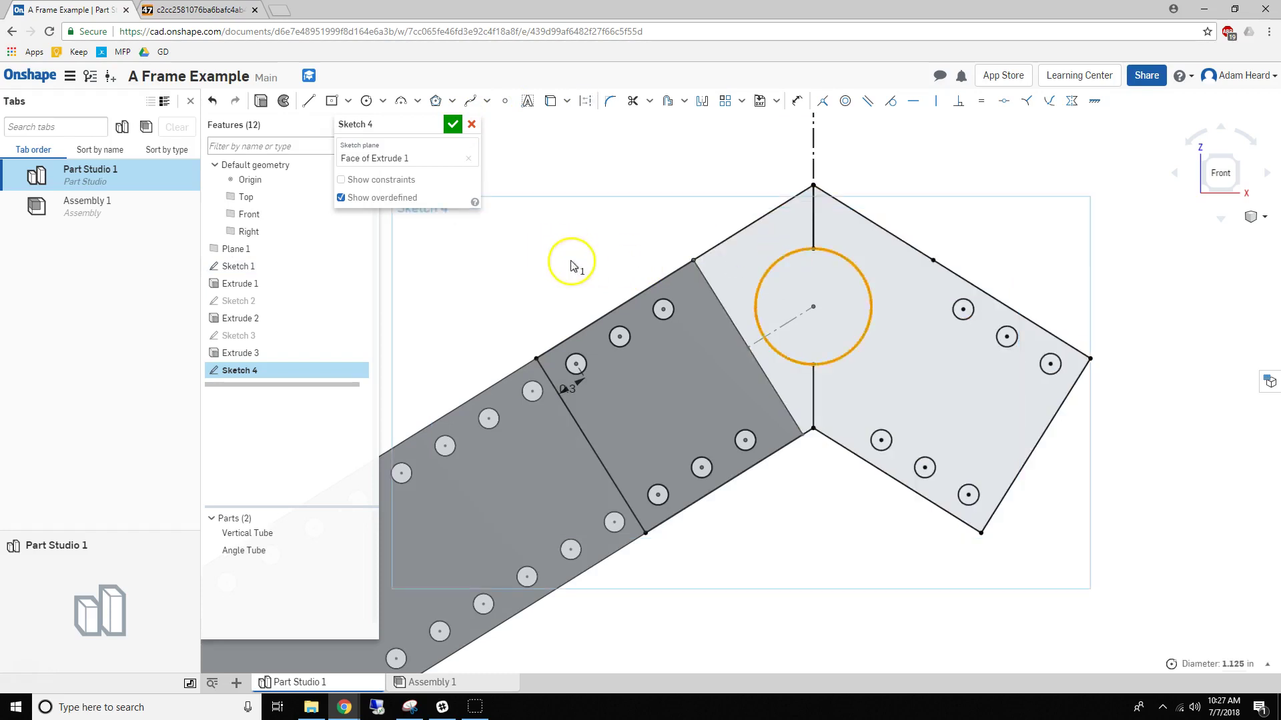
{"action": "scroll", "coordinate": [571, 266], "scroll_direction": "down", "scroll_amount": 2}
Step: Convert the two vertical lines above and below the circle to construction lines
{"action": "key", "text": "Escape"}
{"action": "left_click", "coordinate": [745, 231]}
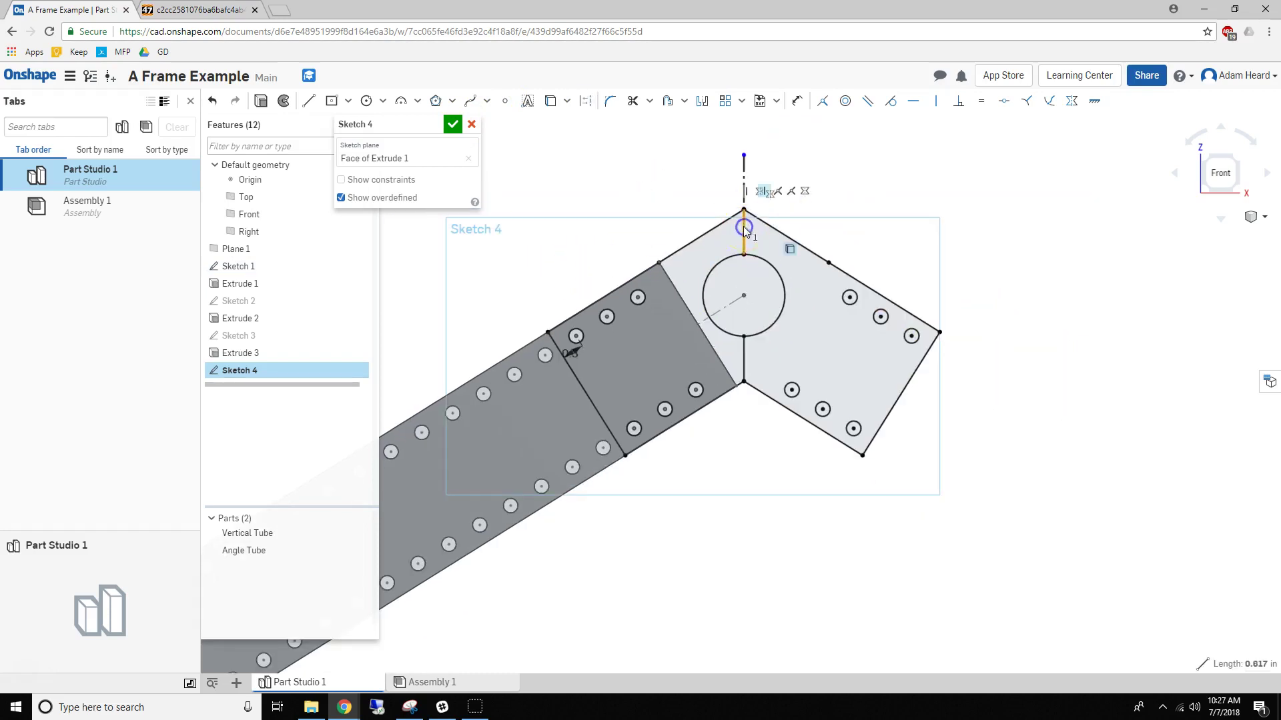
{"action": "key", "text": "d"}
{"action": "left_click", "coordinate": [747, 364]}
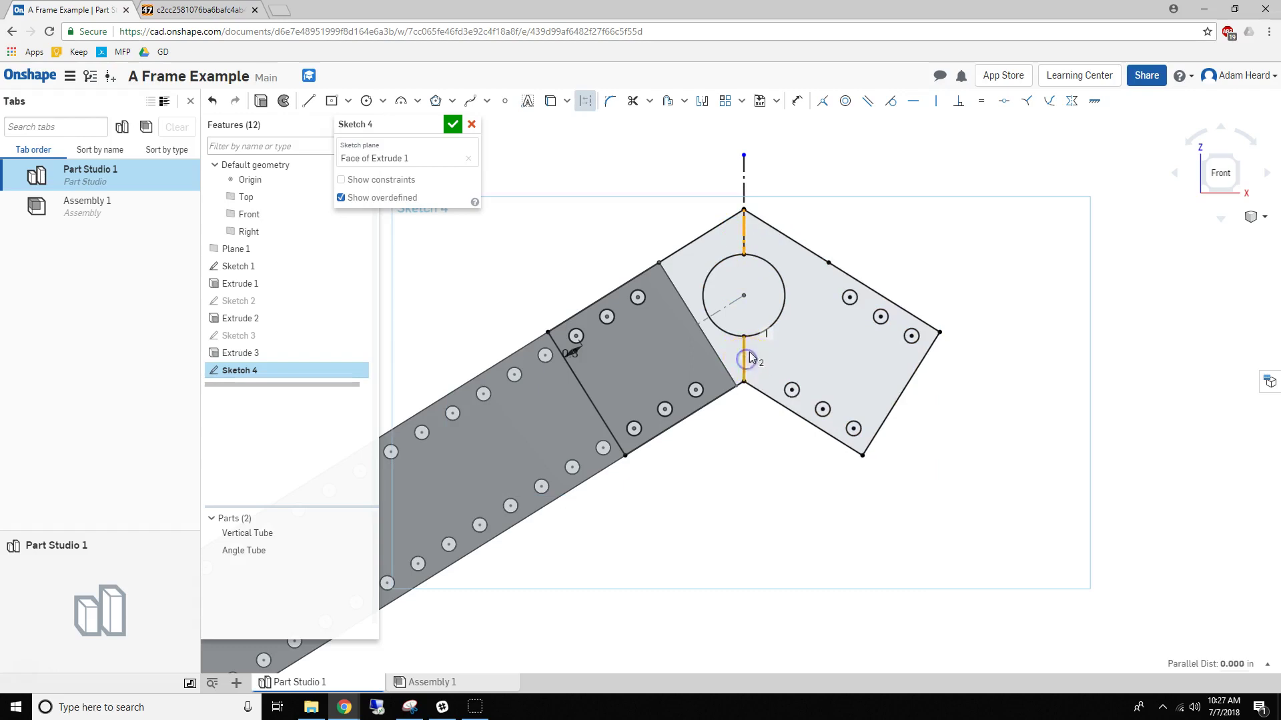
Step: Extrude Sketch 4 as new solid parts with a blind depth of 0.125 in
{"action": "scroll", "coordinate": [714, 290], "scroll_direction": "down", "scroll_amount": 5}
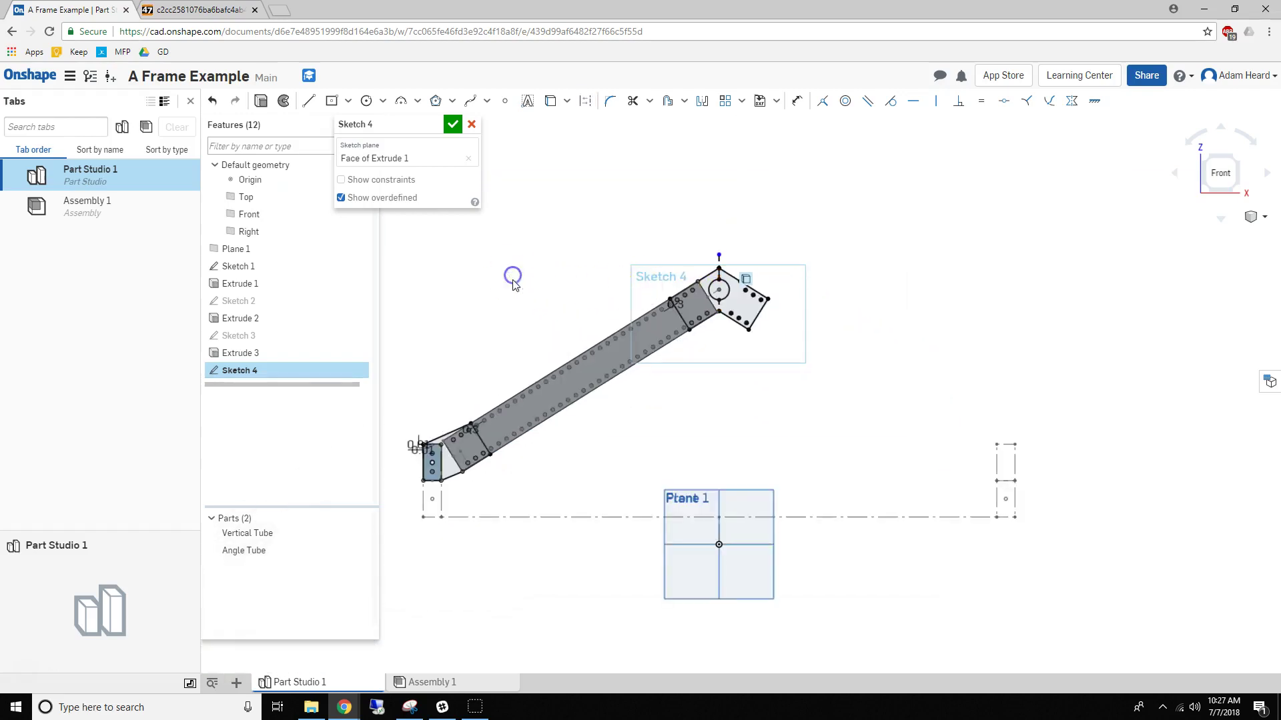
{"action": "key", "text": "shift+e"}
{"action": "scroll", "coordinate": [699, 307], "scroll_direction": "up", "scroll_amount": 5}
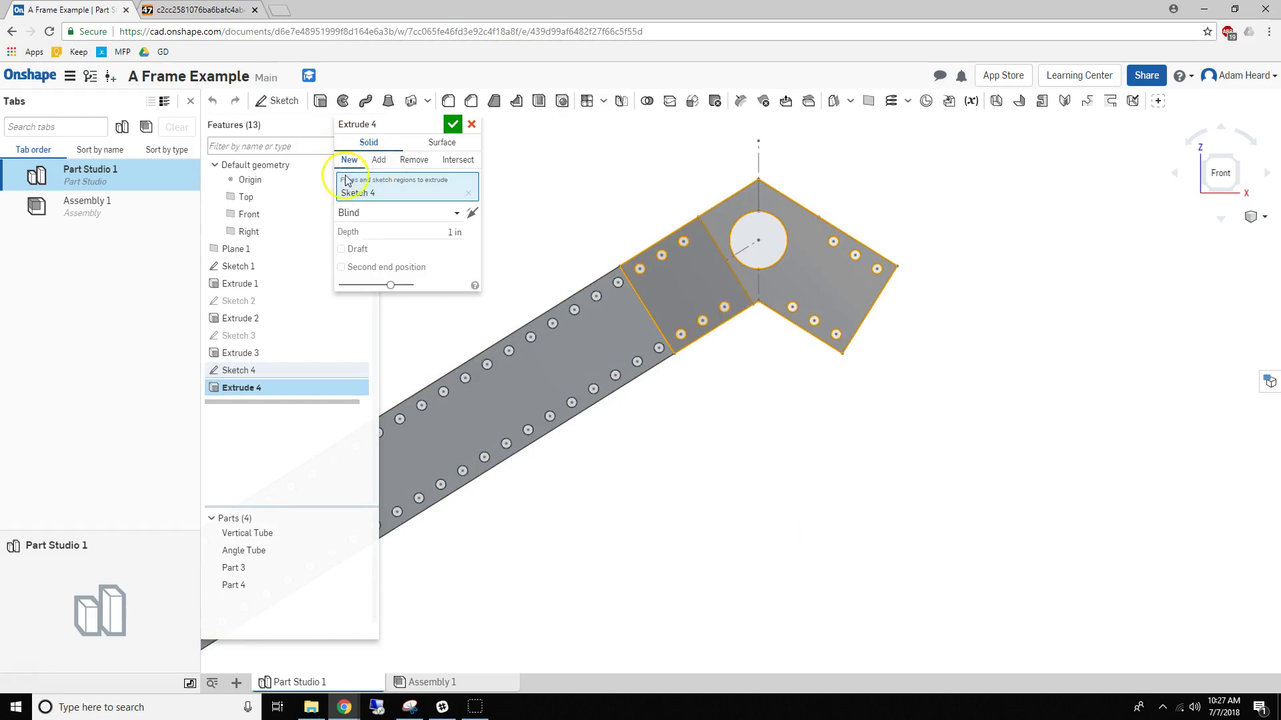
{"action": "left_click", "coordinate": [390, 215]}
{"action": "left_click", "coordinate": [437, 229]}
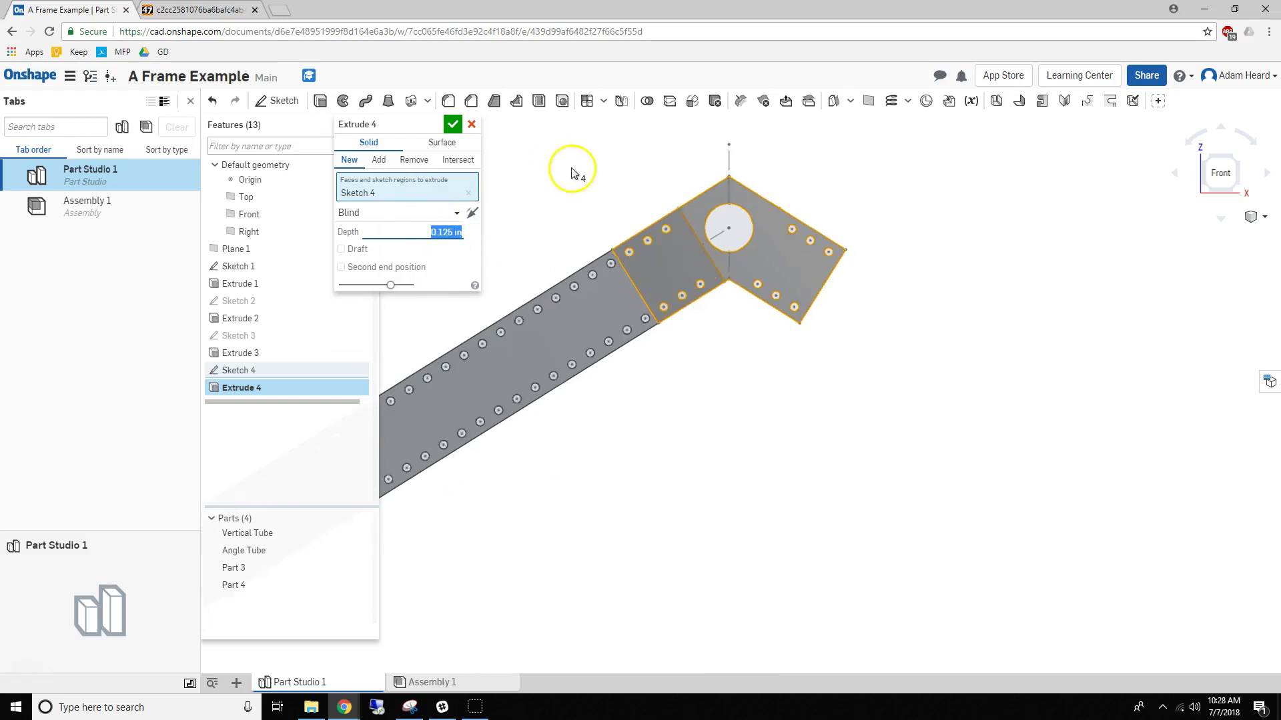
{"action": "scroll", "coordinate": [543, 223], "scroll_direction": "down", "scroll_amount": 4}
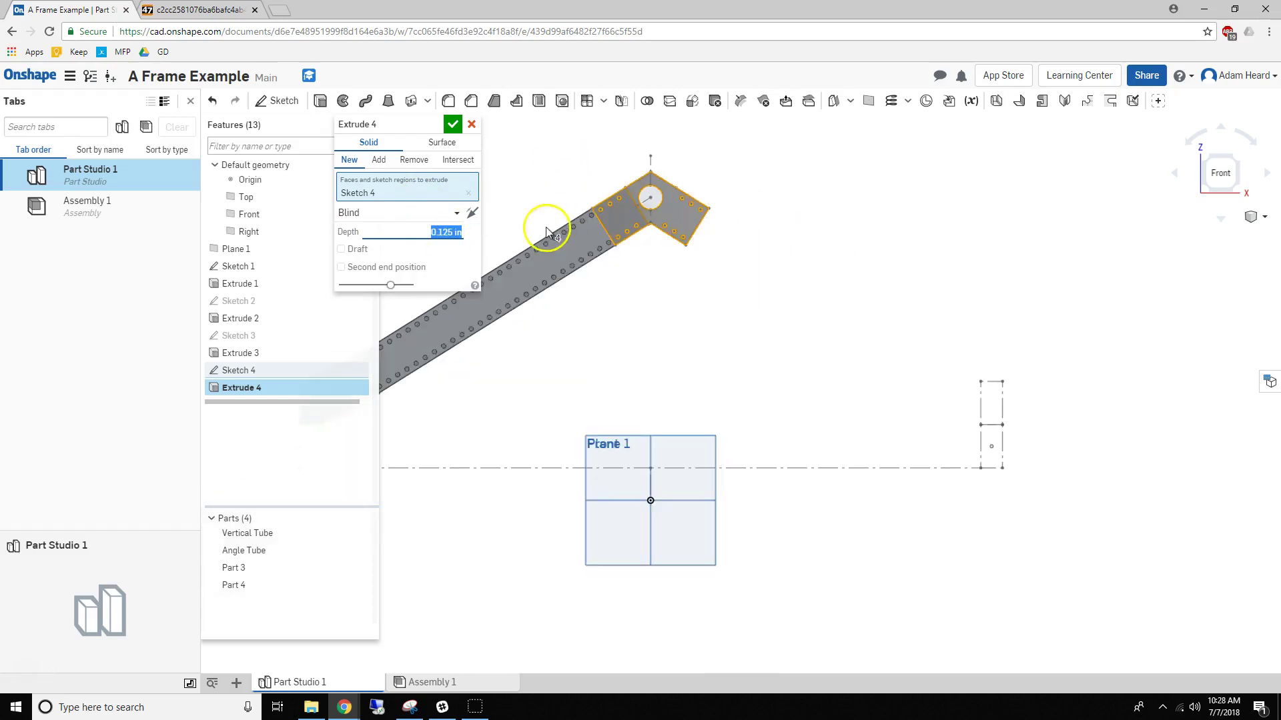
{"action": "left_click", "coordinate": [453, 124]}
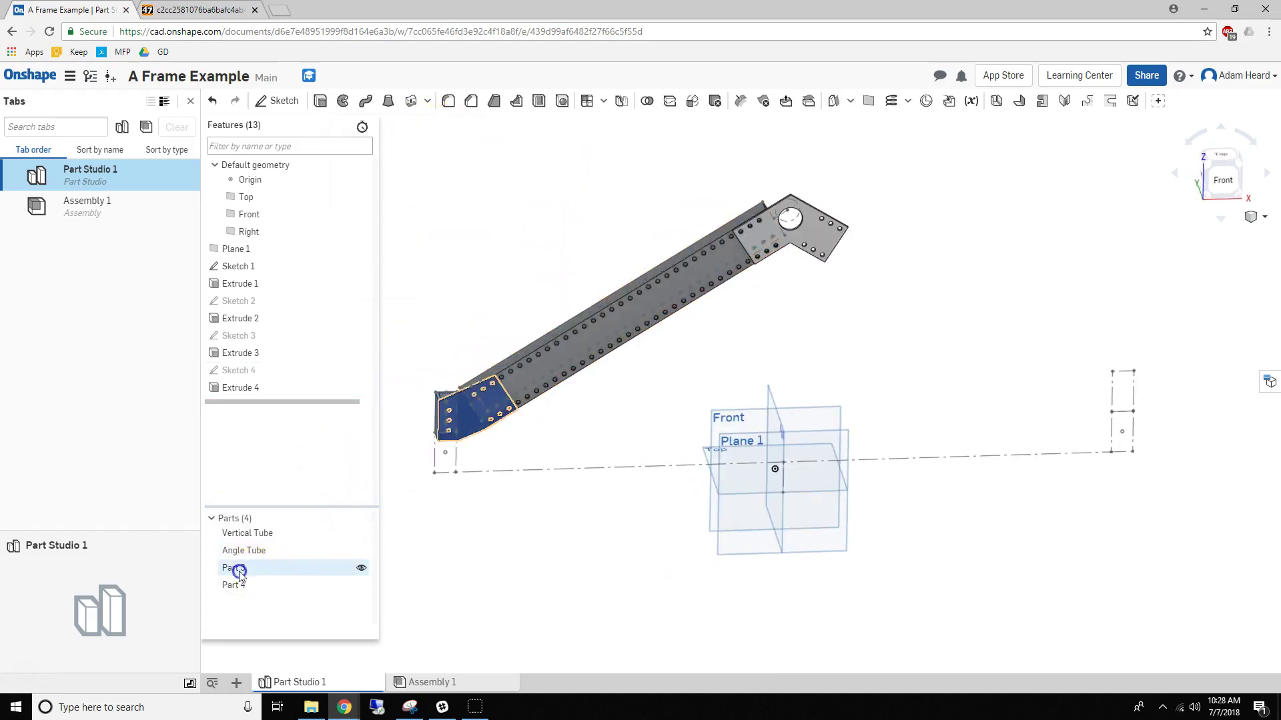
Step: Rename Part 3, the lower connecting plate, as Lower Gusset
{"action": "right_click", "coordinate": [277, 568]}
{"action": "left_click", "coordinate": [329, 386]}
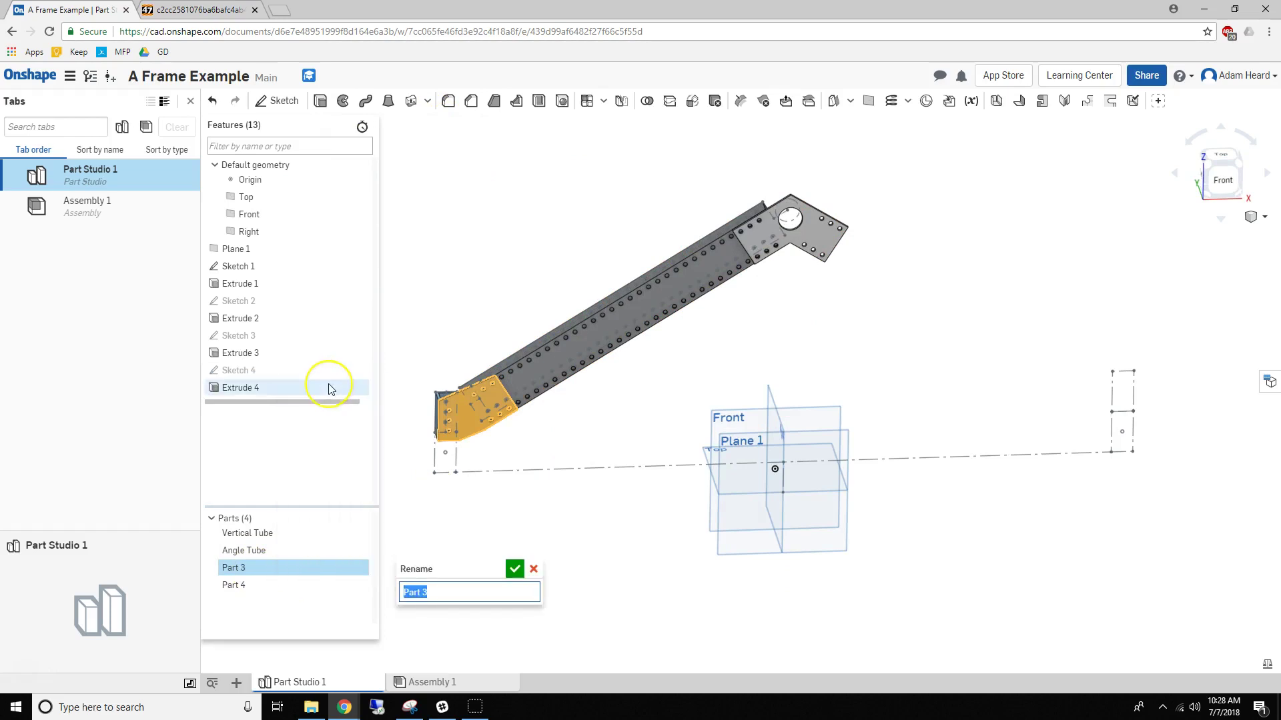
{"action": "type", "text": "Lower Gusset"}
{"action": "key", "text": "Return"}
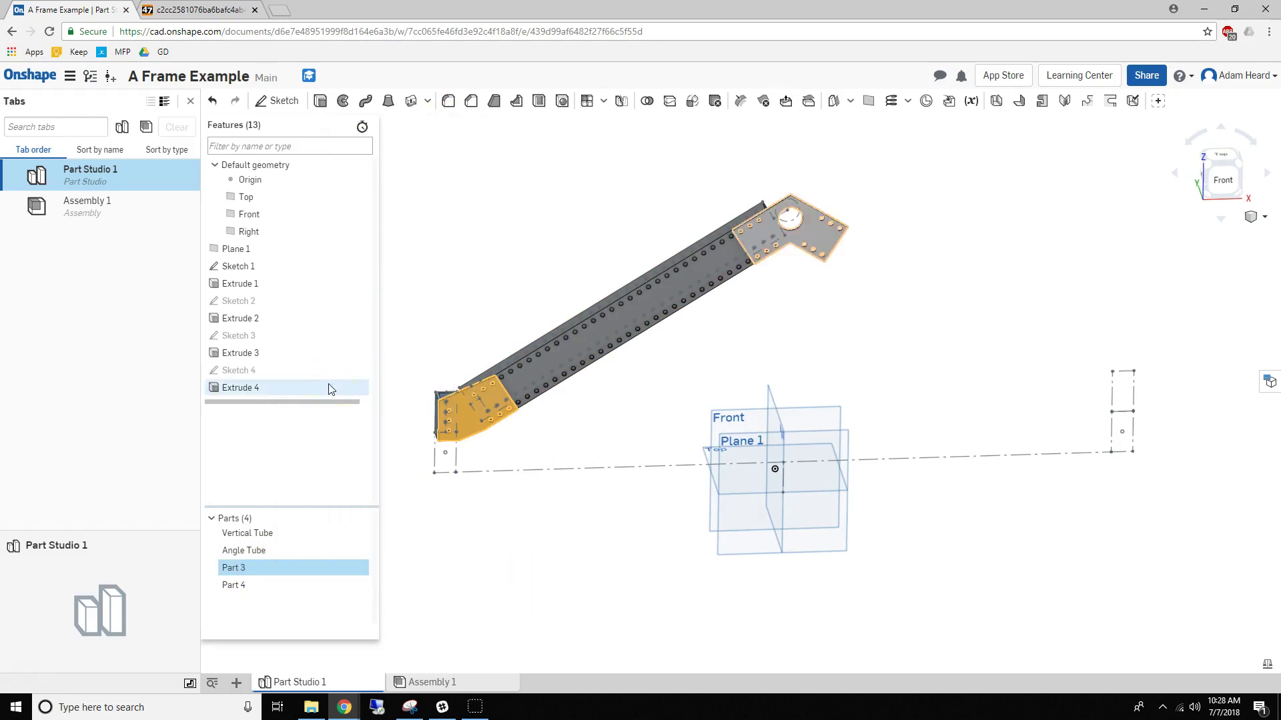
Step: Rename Part 4, the upper connecting plate, as Top Gusset
{"action": "right_click", "coordinate": [248, 585]}
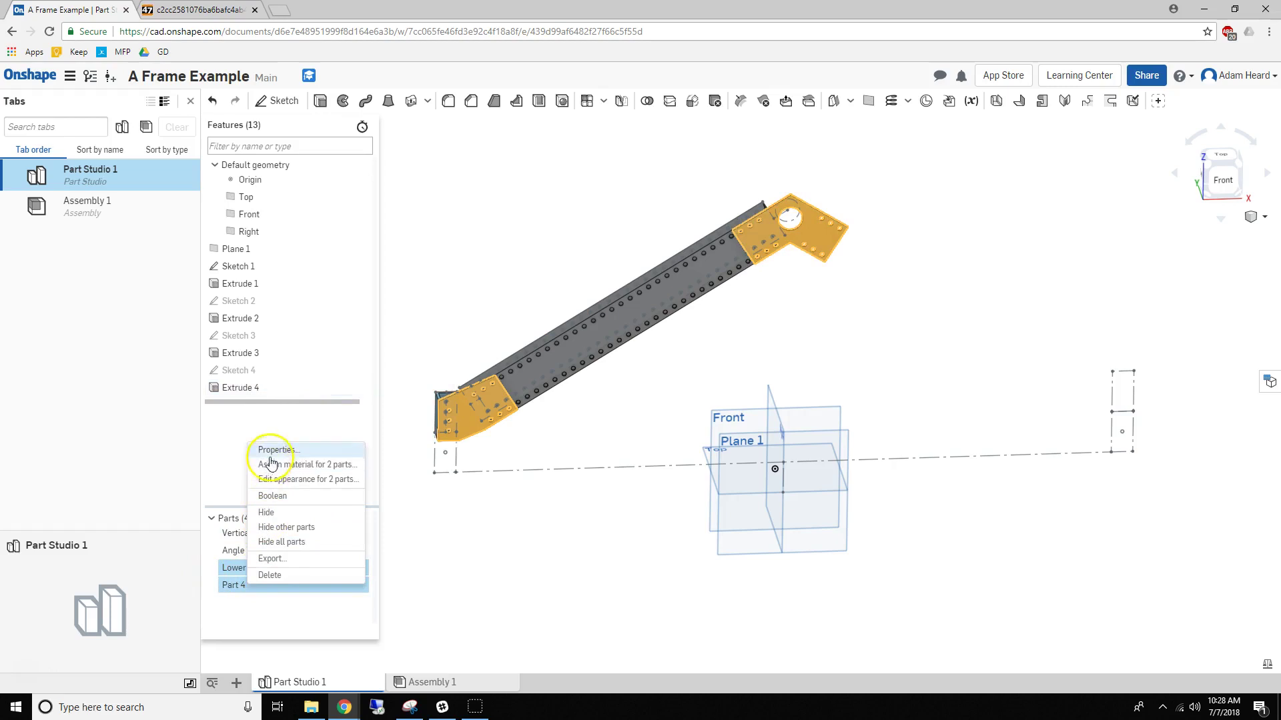
{"action": "left_click", "coordinate": [236, 586]}
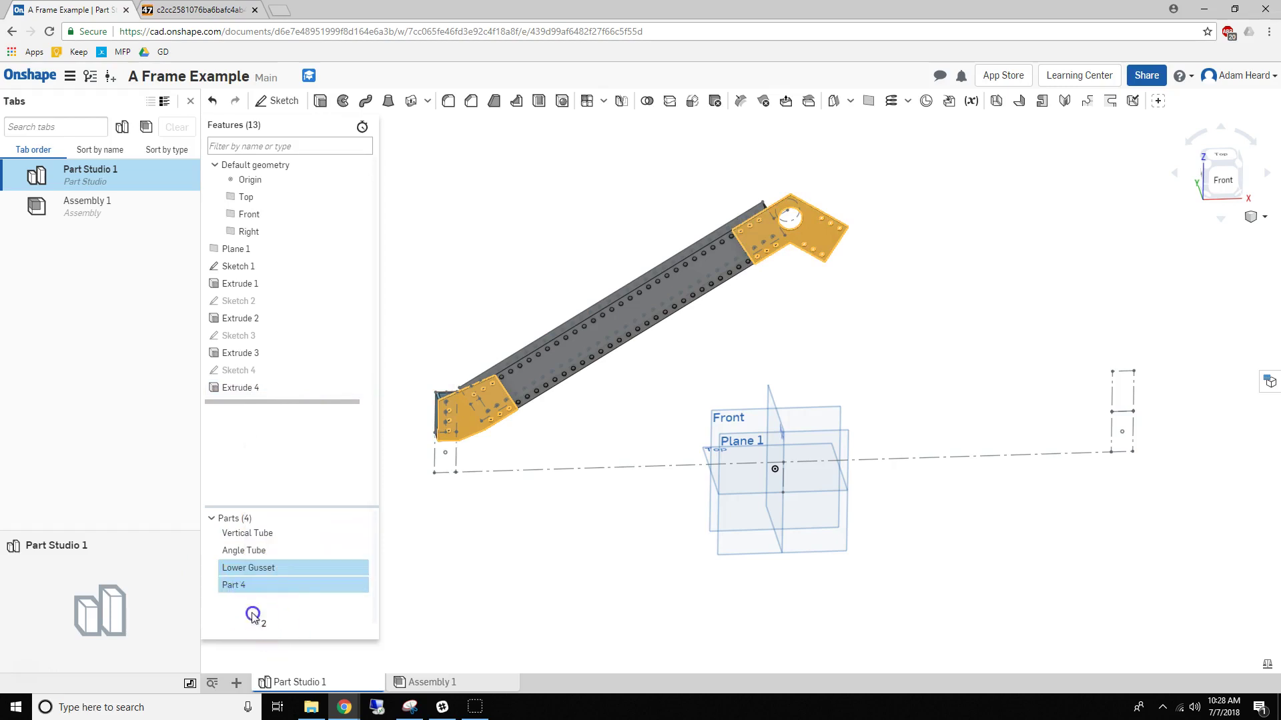
{"action": "left_click", "coordinate": [429, 593]}
{"action": "left_click", "coordinate": [241, 585]}
{"action": "right_click", "coordinate": [246, 585]}
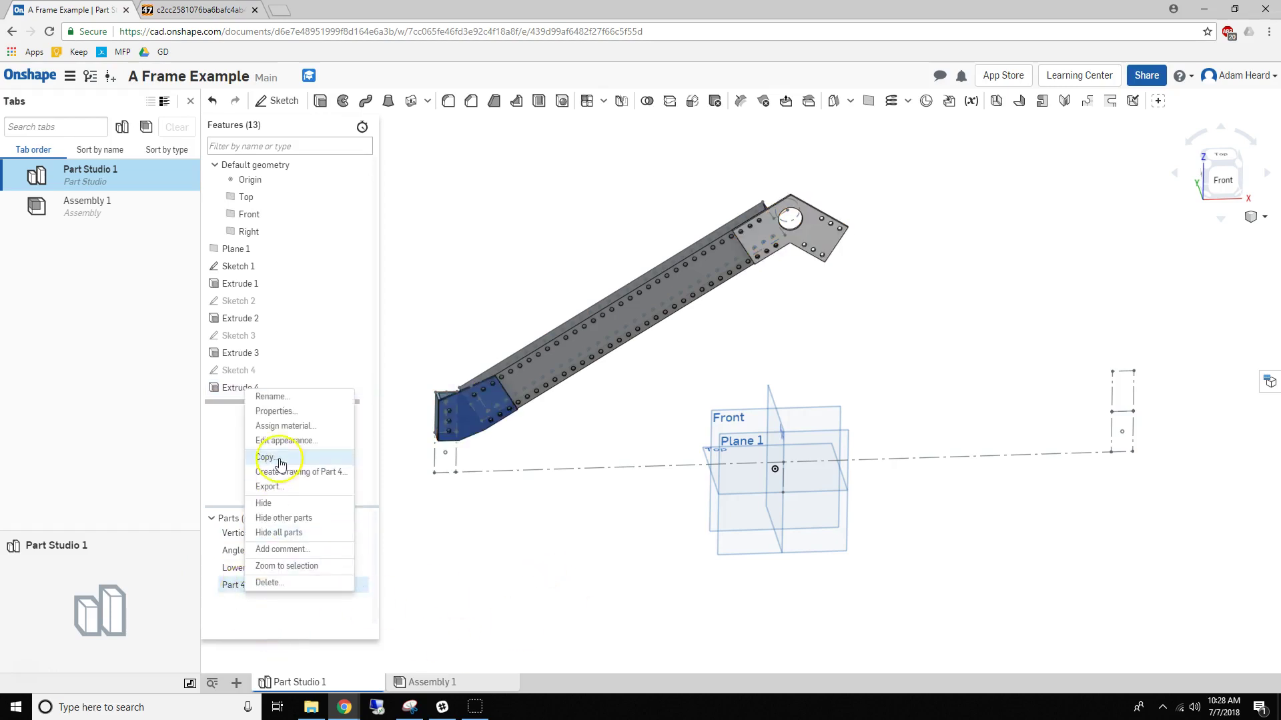
{"action": "left_click", "coordinate": [283, 398]}
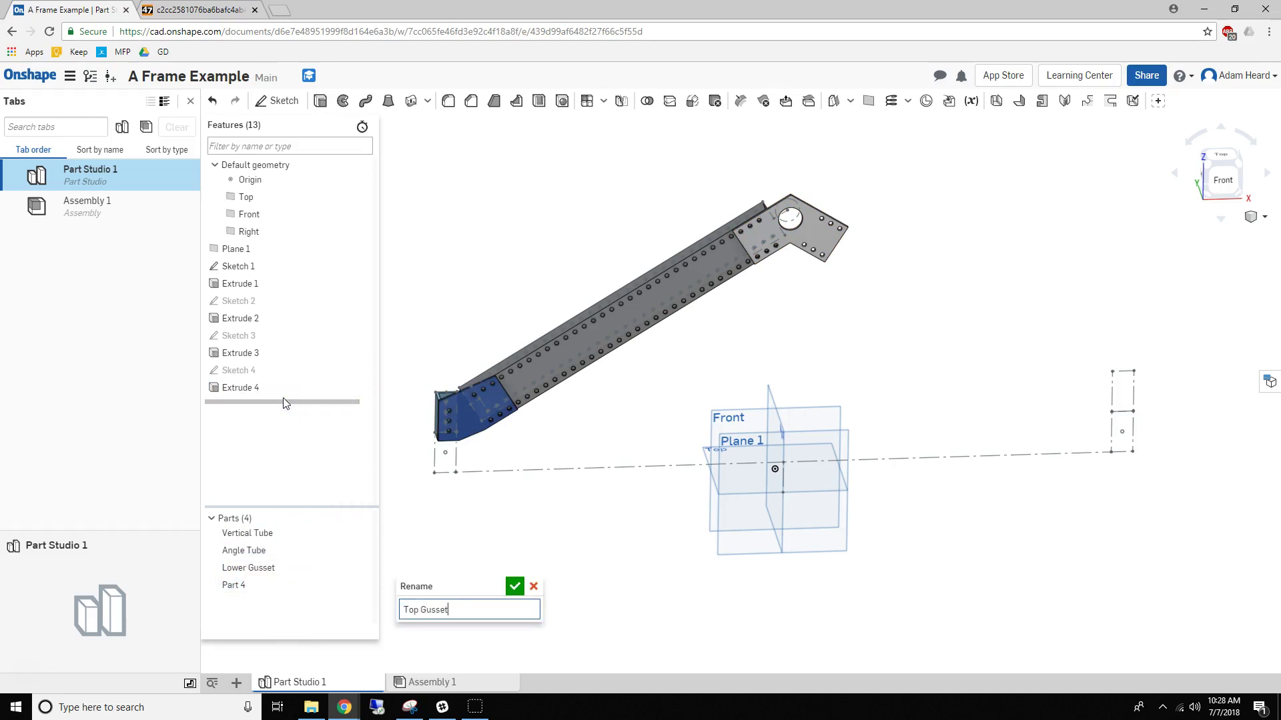
{"action": "left_click", "coordinate": [515, 586]}
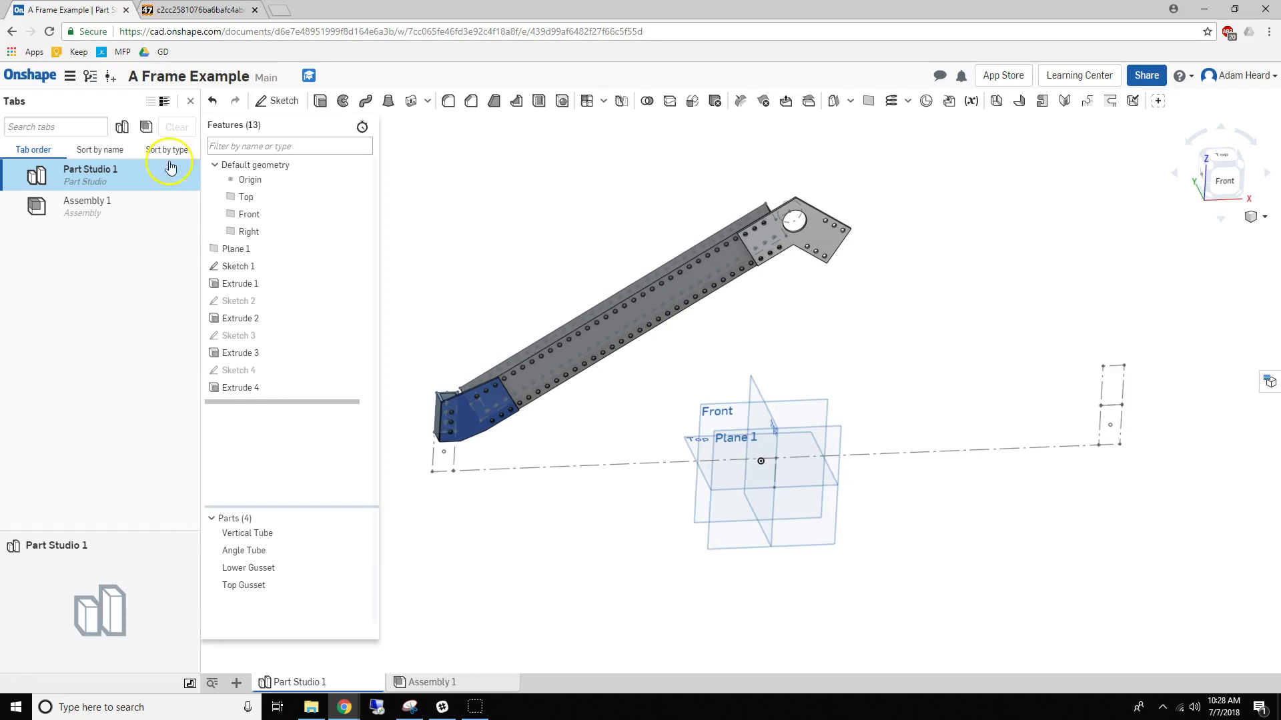
Step: Hide Plane 1 and Sketch 1 so only the parts and default planes are displayed
{"action": "left_click", "coordinate": [366, 249]}
{"action": "right_click_drag", "start_coordinate": [578, 244], "coordinate": [624, 214]}
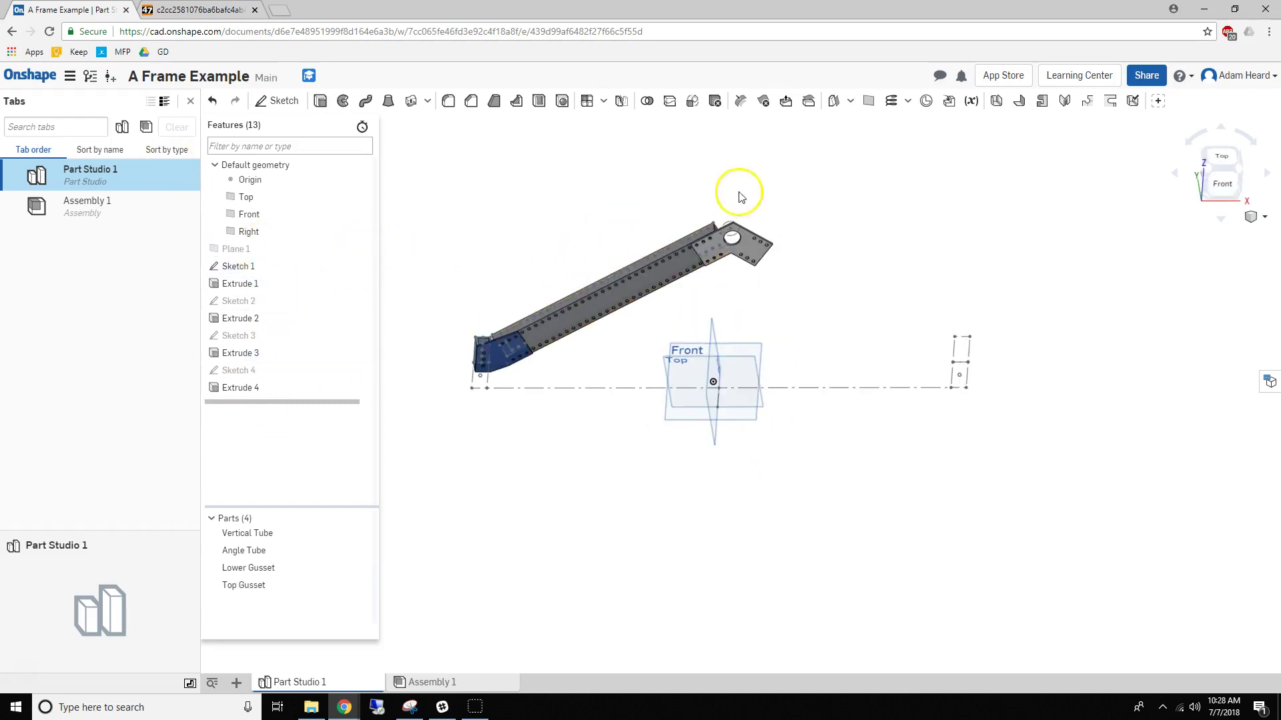
{"action": "scroll", "coordinate": [720, 234], "scroll_direction": "up", "scroll_amount": 5}
{"action": "right_click_drag", "start_coordinate": [720, 234], "coordinate": [764, 221]}
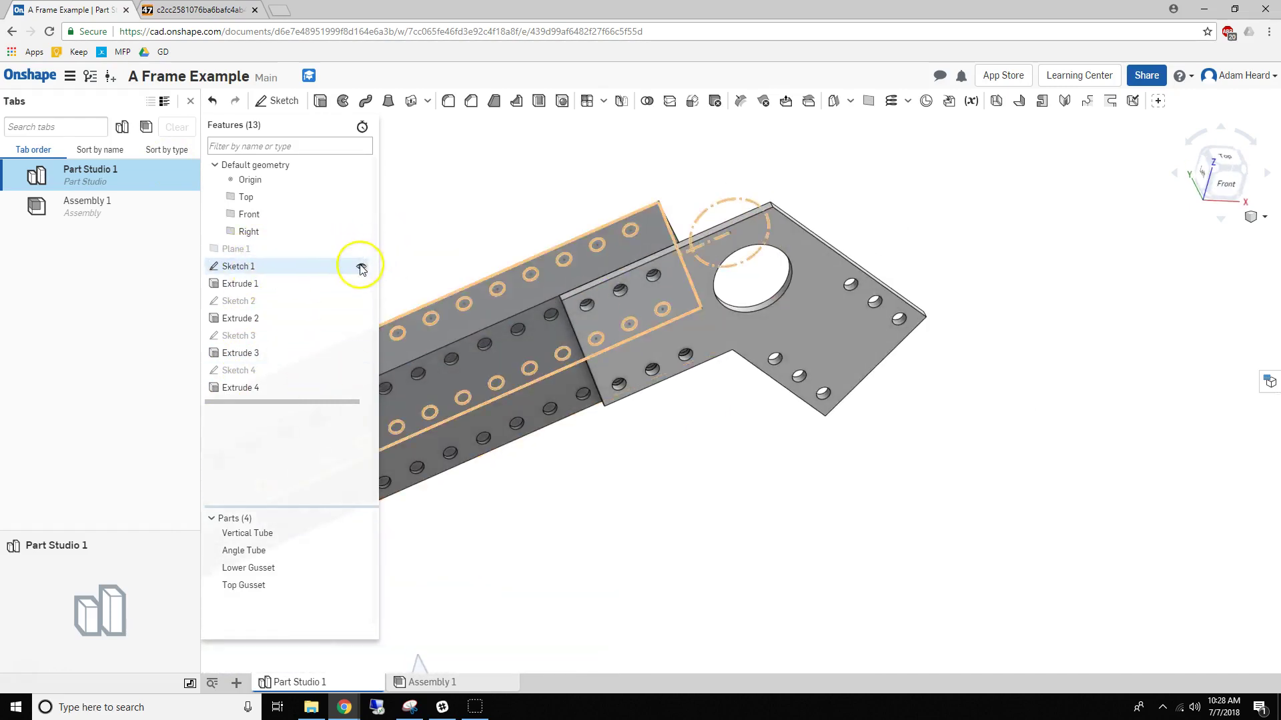
{"action": "scroll", "coordinate": [666, 312], "scroll_direction": "down", "scroll_amount": 6}
{"action": "key", "text": "shift+1"}
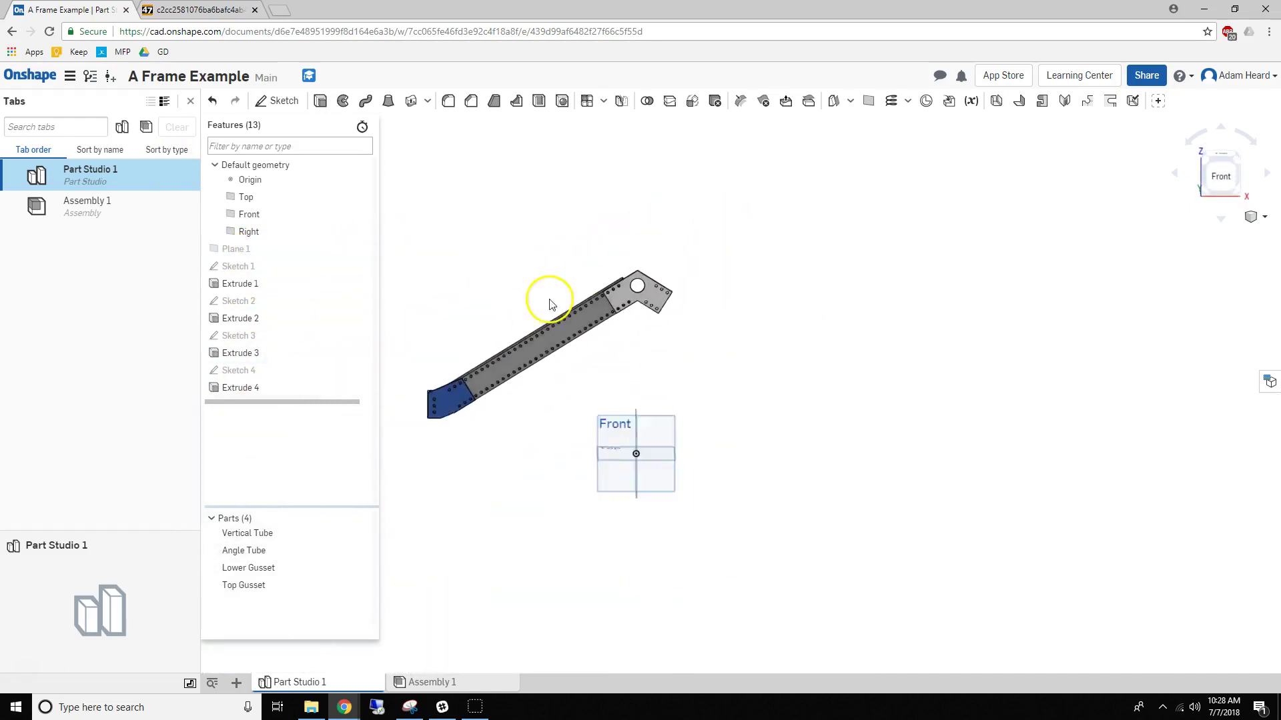
Step: Start a circular fillet with a 0.2 in radius and select the first four corner edges of the Lower Gusset
{"action": "key", "text": "f"}
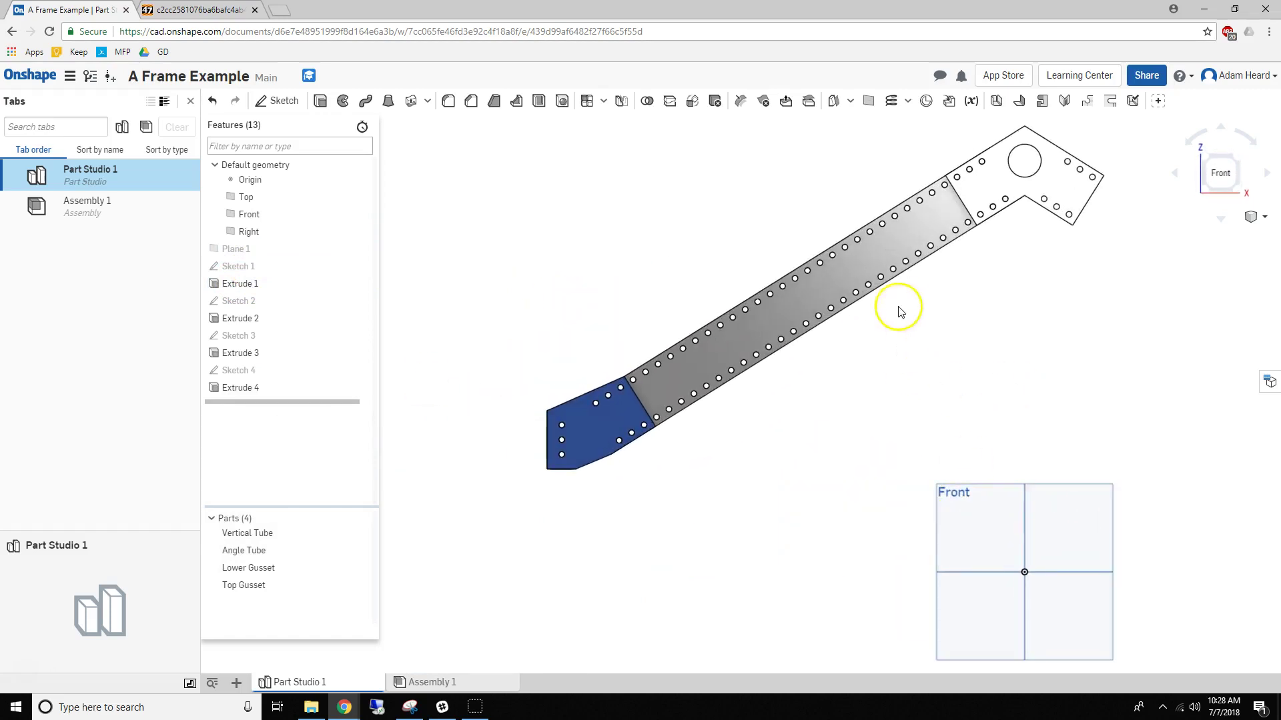
{"action": "middle_click_drag", "start_coordinate": [933, 275], "coordinate": [815, 329]}
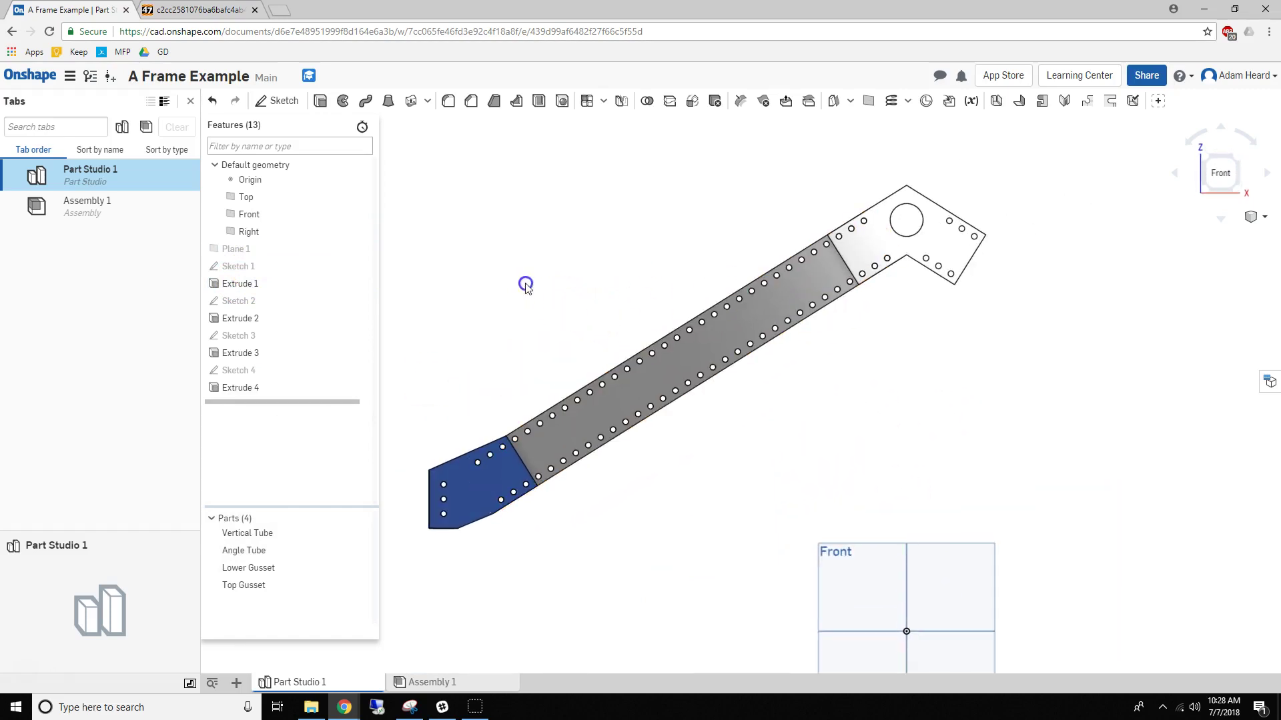
{"action": "right_click_drag", "start_coordinate": [525, 375], "coordinate": [560, 255]}
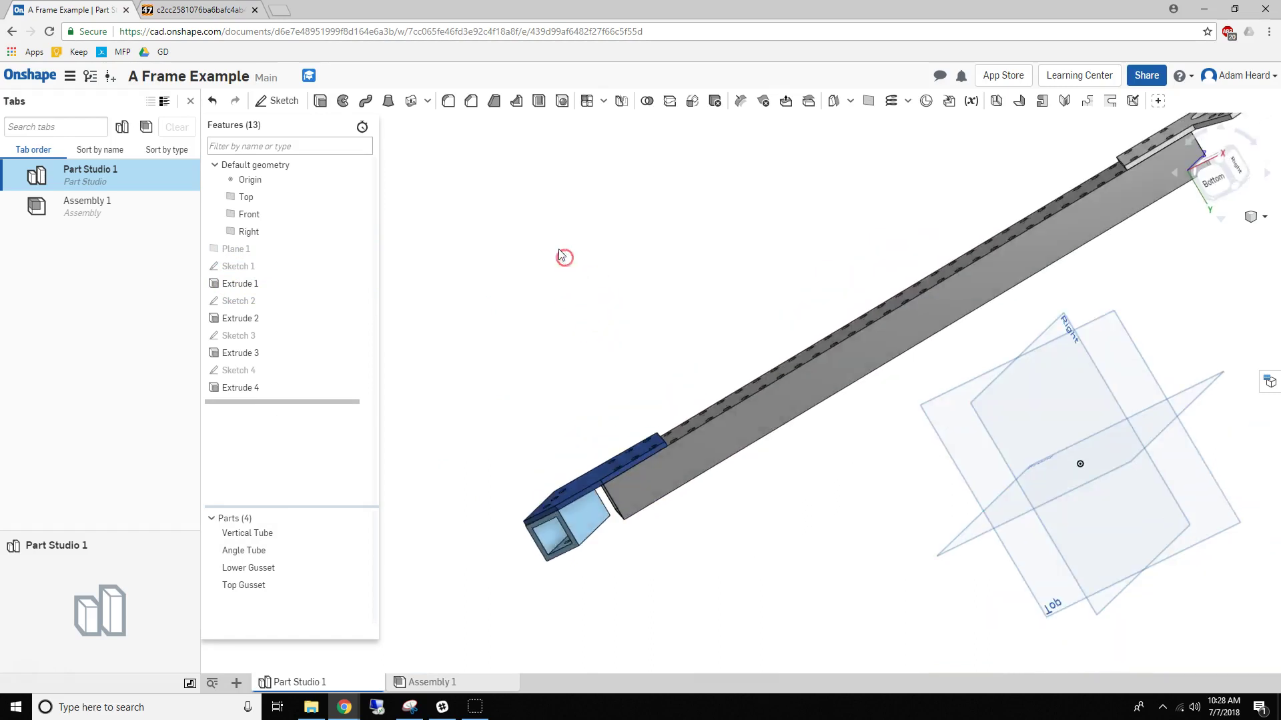
{"action": "right_click_drag", "start_coordinate": [514, 117], "coordinate": [665, 142]}
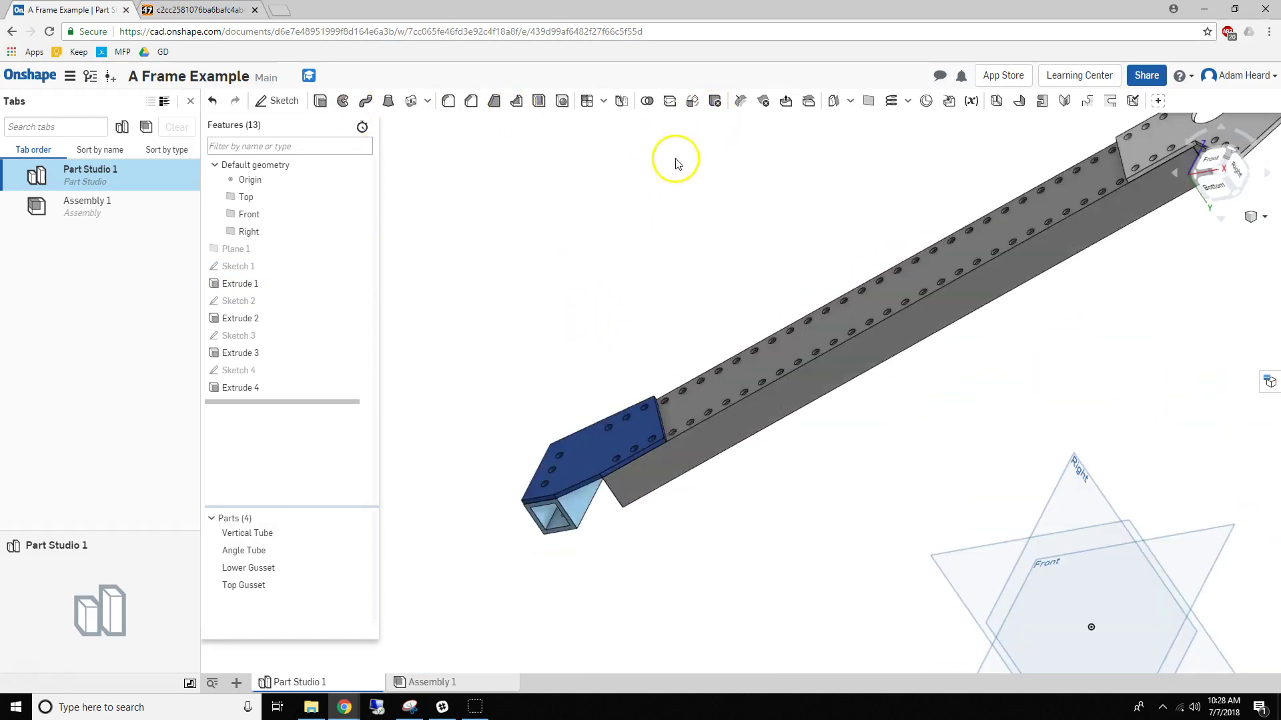
{"action": "scroll", "coordinate": [652, 200], "scroll_direction": "down", "scroll_amount": 3}
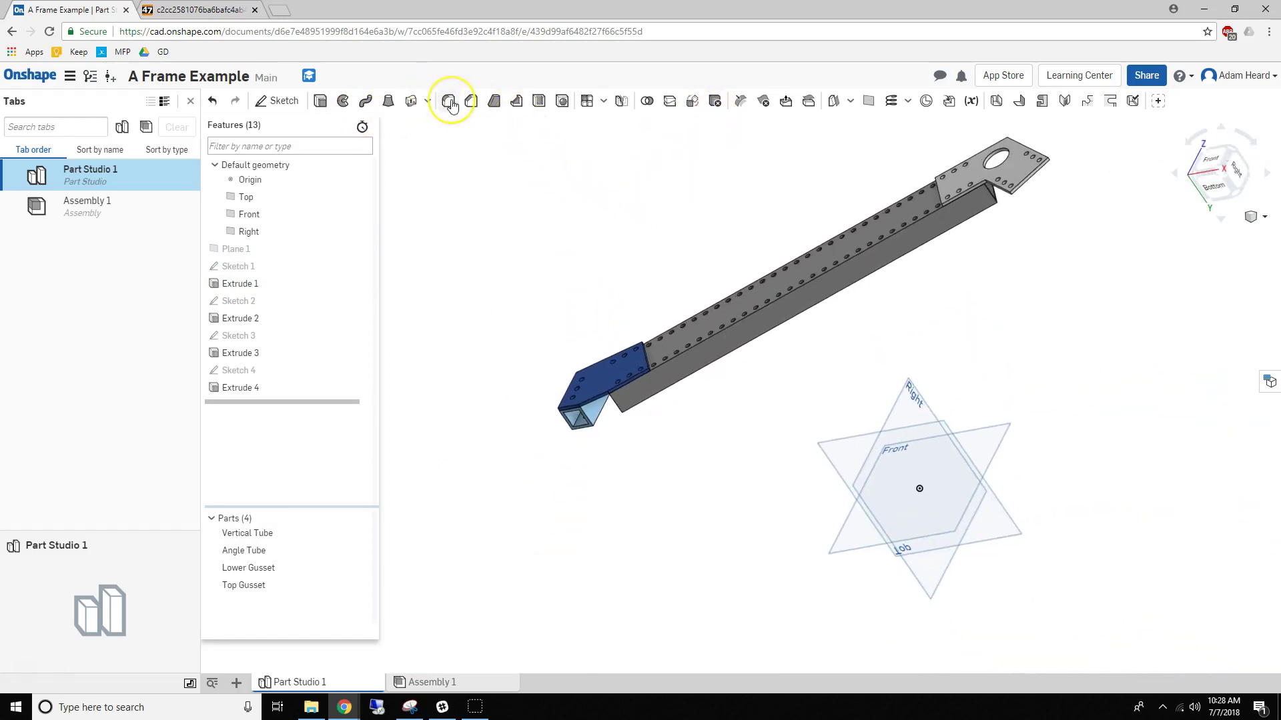
{"action": "left_click", "coordinate": [449, 102]}
{"action": "scroll", "coordinate": [658, 354], "scroll_direction": "up", "scroll_amount": 6}
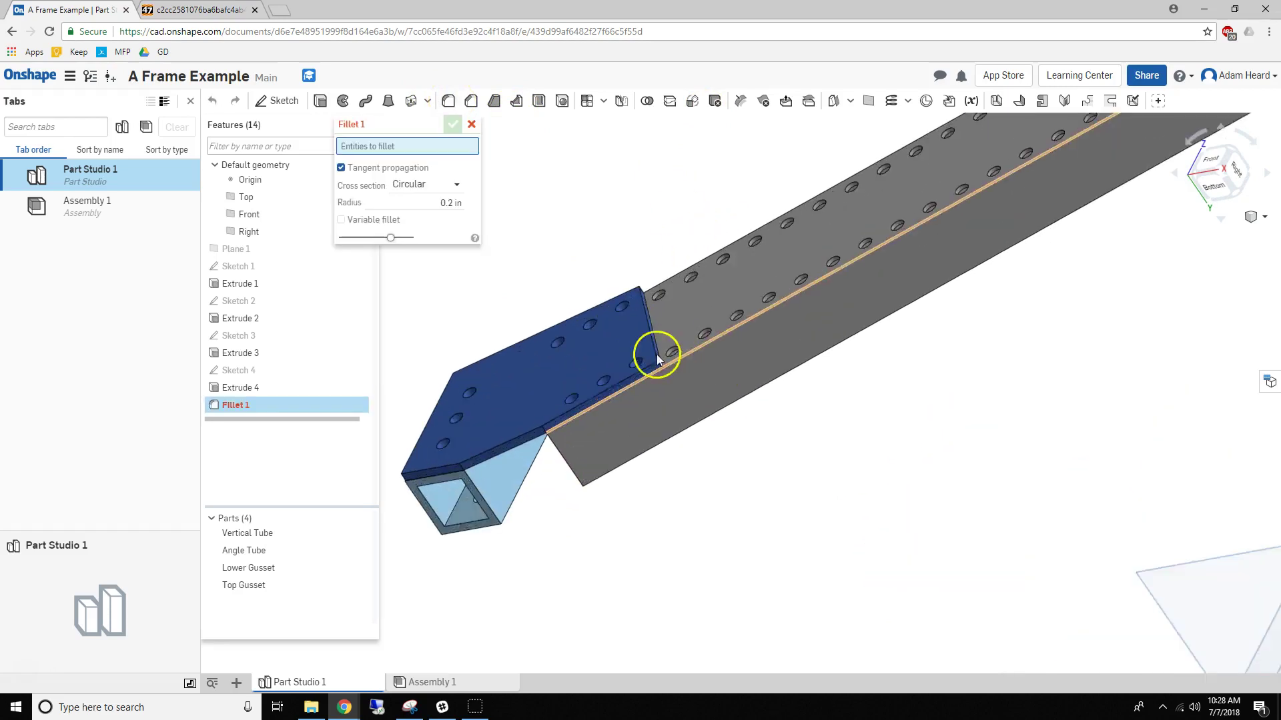
{"action": "left_click", "coordinate": [655, 395]}
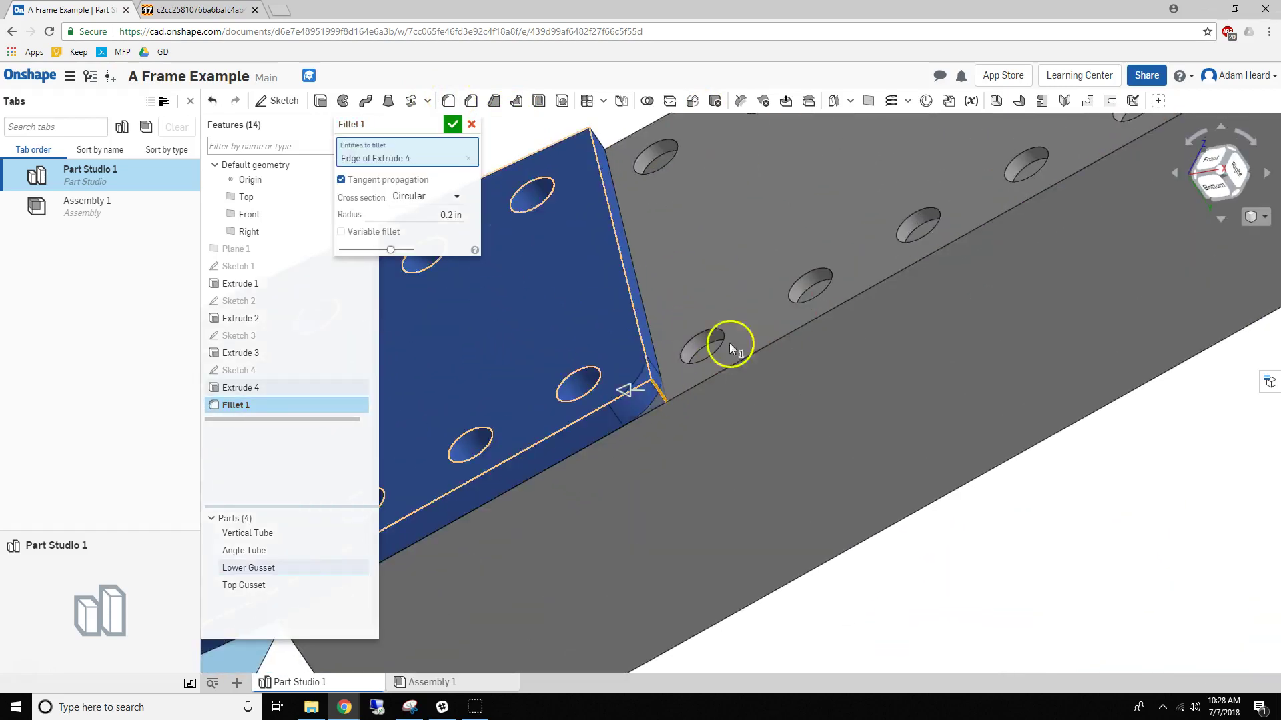
{"action": "scroll", "coordinate": [730, 340], "scroll_direction": "down", "scroll_amount": 3}
{"action": "right_click_drag", "start_coordinate": [516, 212], "coordinate": [590, 319]}
{"action": "left_click", "coordinate": [718, 200]}
{"action": "scroll", "coordinate": [609, 338], "scroll_direction": "up", "scroll_amount": 3}
{"action": "left_click", "coordinate": [602, 339]}
{"action": "scroll", "coordinate": [602, 339], "scroll_direction": "down", "scroll_amount": 3}
{"action": "left_click", "coordinate": [537, 320]}
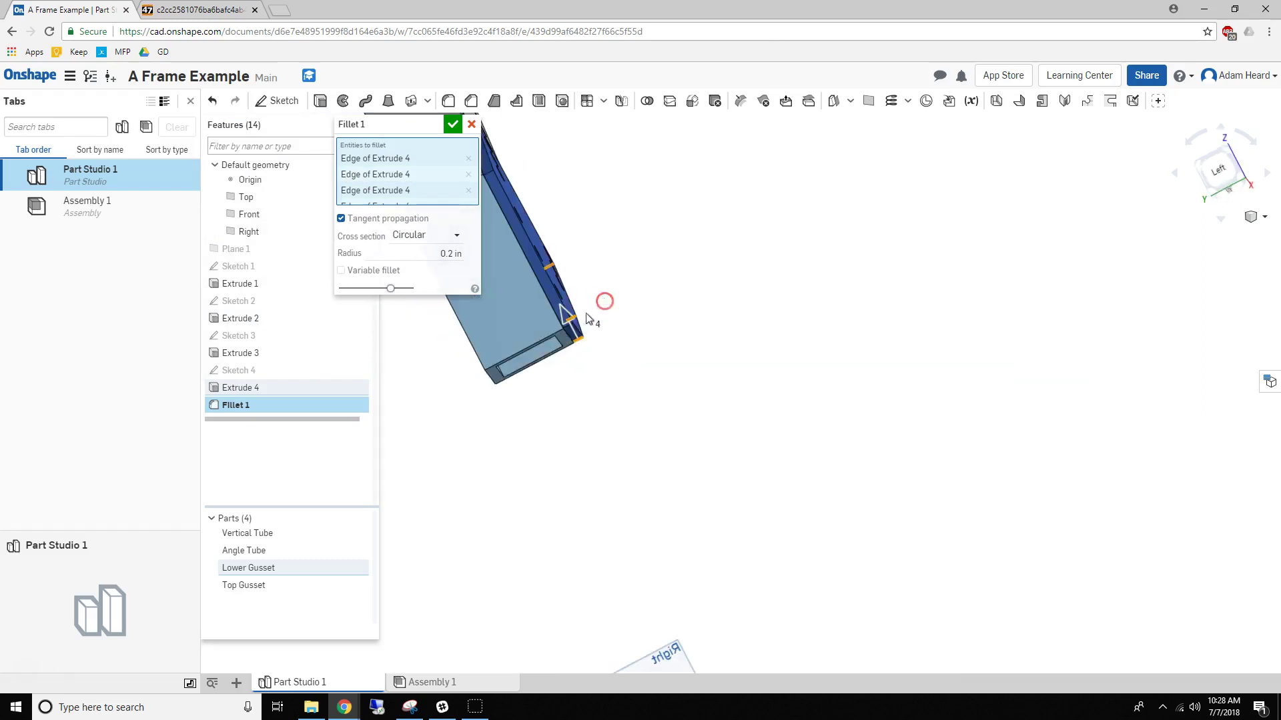
Step: Add the two corner edges on the Lower Gusset's outer vertical side to the fillet
{"action": "scroll", "coordinate": [572, 324], "scroll_direction": "up", "scroll_amount": 5}
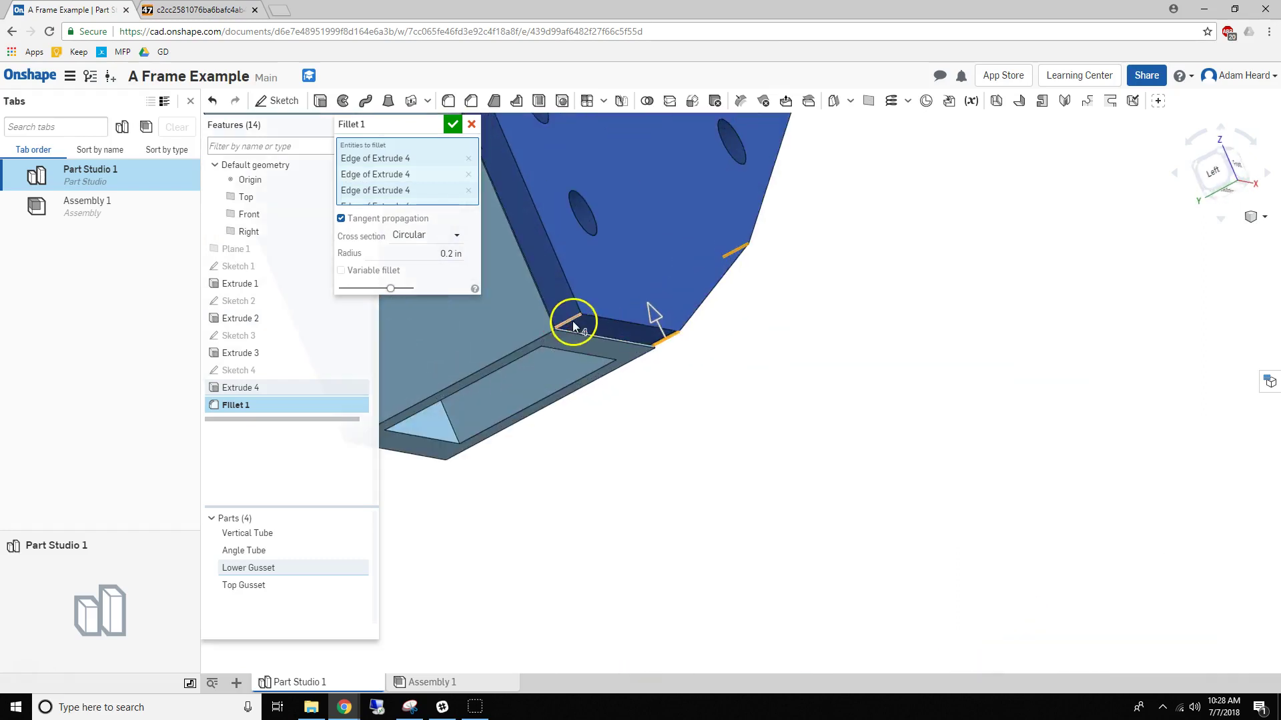
{"action": "left_click", "coordinate": [573, 323]}
{"action": "scroll", "coordinate": [573, 322], "scroll_direction": "down", "scroll_amount": 5}
{"action": "middle_click_drag", "start_coordinate": [648, 259], "coordinate": [678, 410]}
{"action": "scroll", "coordinate": [516, 280], "scroll_direction": "up", "scroll_amount": 5}
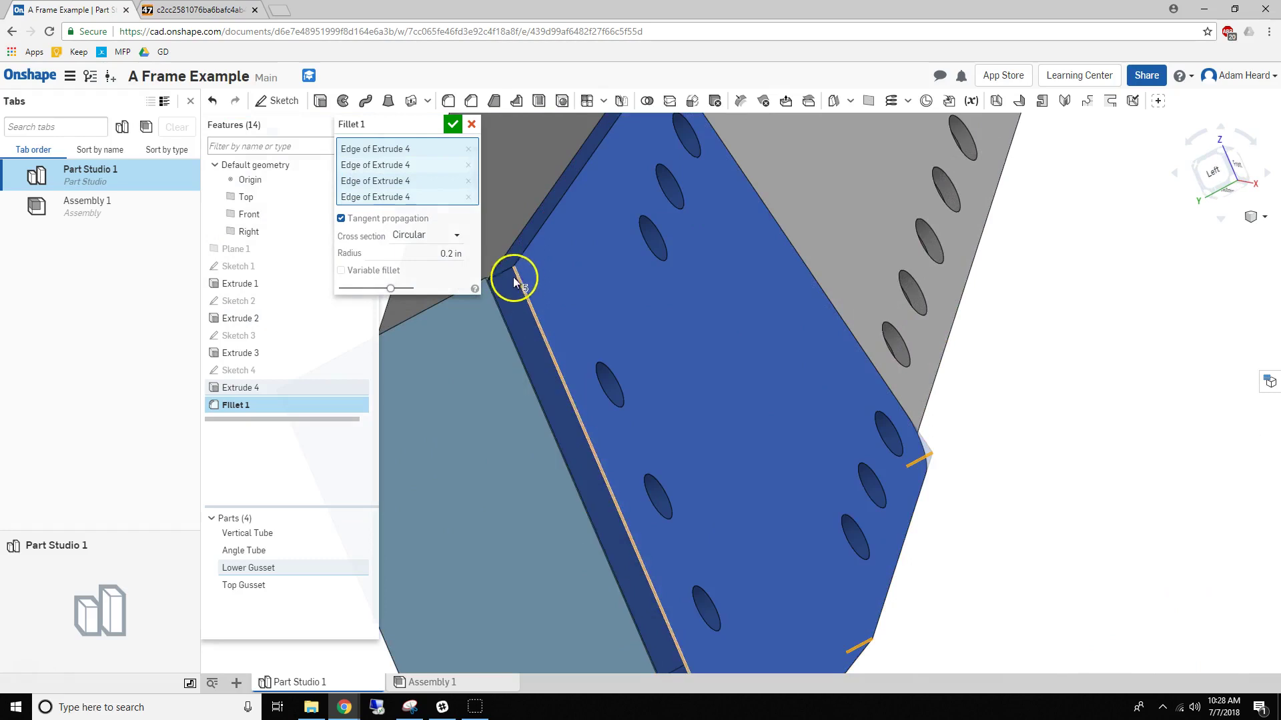
{"action": "left_click", "coordinate": [508, 267]}
Step: Add the Top Gusset's inner notch edge and both corner edges at its end over the Angle Tube to the fillet
{"action": "scroll", "coordinate": [538, 266], "scroll_direction": "down", "scroll_amount": 5}
{"action": "middle_click_drag", "start_coordinate": [838, 243], "coordinate": [619, 364]}
{"action": "right_click_drag", "start_coordinate": [619, 363], "coordinate": [580, 260]}
{"action": "scroll", "coordinate": [855, 192], "scroll_direction": "down", "scroll_amount": 3}
{"action": "scroll", "coordinate": [914, 172], "scroll_direction": "up", "scroll_amount": 3}
{"action": "middle_click_drag", "start_coordinate": [896, 169], "coordinate": [794, 339]}
{"action": "right_click_drag", "start_coordinate": [794, 339], "coordinate": [789, 420]}
{"action": "scroll", "coordinate": [824, 380], "scroll_direction": "up", "scroll_amount": 5}
{"action": "left_click", "coordinate": [860, 386]}
{"action": "left_click", "coordinate": [565, 476]}
{"action": "left_click", "coordinate": [383, 374]}
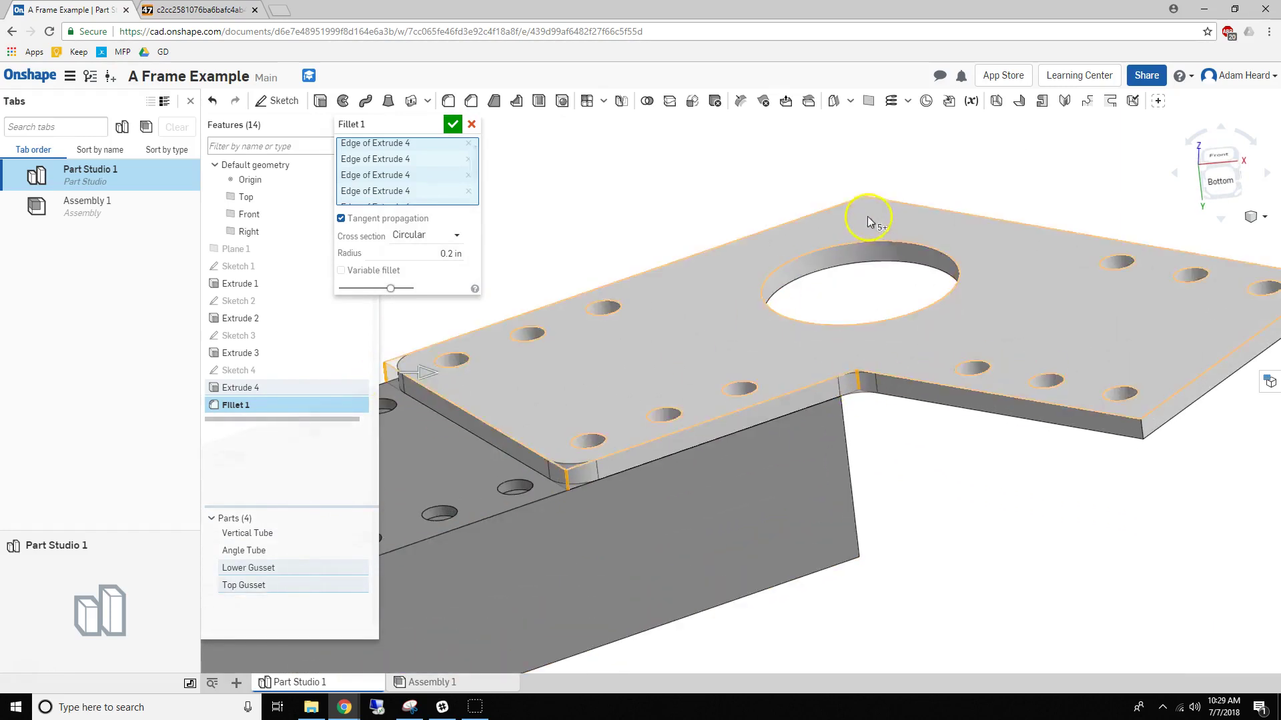
Step: Add the Top Gusset's peak edge and free-end corner edges, and complete the 0.2 in fillet
{"action": "right_click_drag", "start_coordinate": [1125, 409], "coordinate": [1099, 281]}
{"action": "scroll", "coordinate": [1099, 282], "scroll_direction": "up", "scroll_amount": 3}
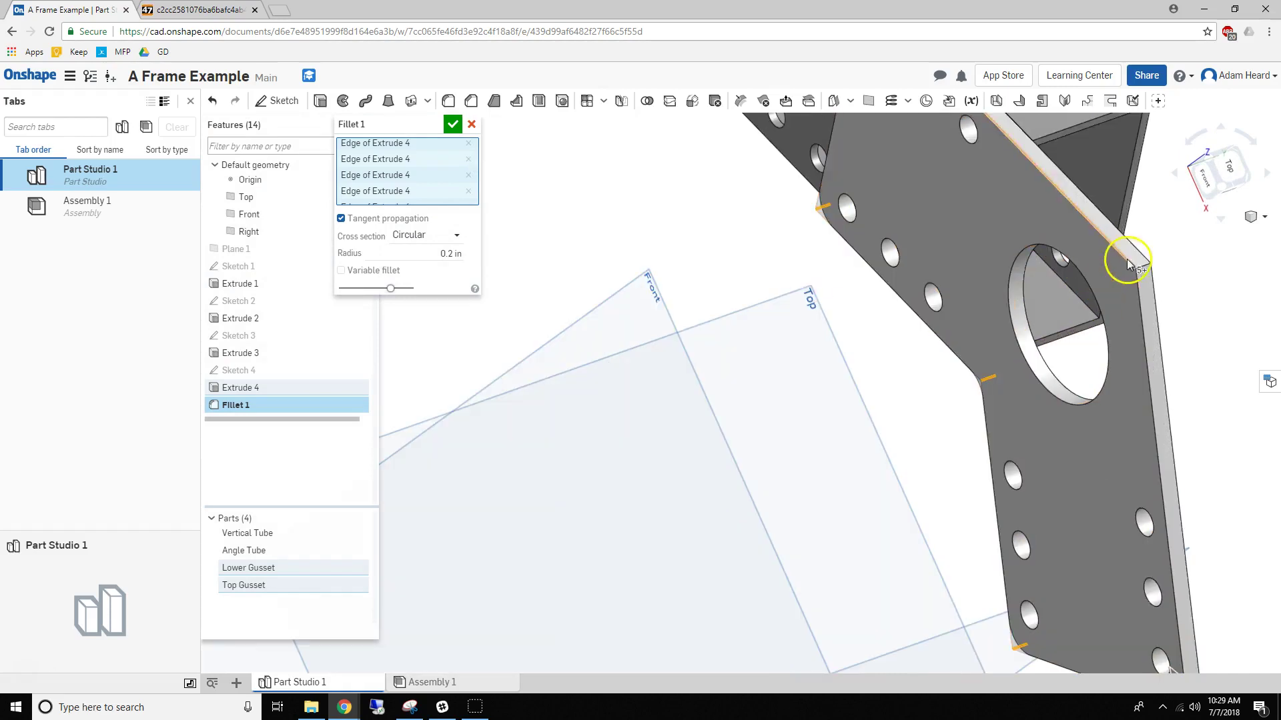
{"action": "scroll", "coordinate": [1010, 322], "scroll_direction": "down", "scroll_amount": 3}
{"action": "left_click", "coordinate": [347, 205]}
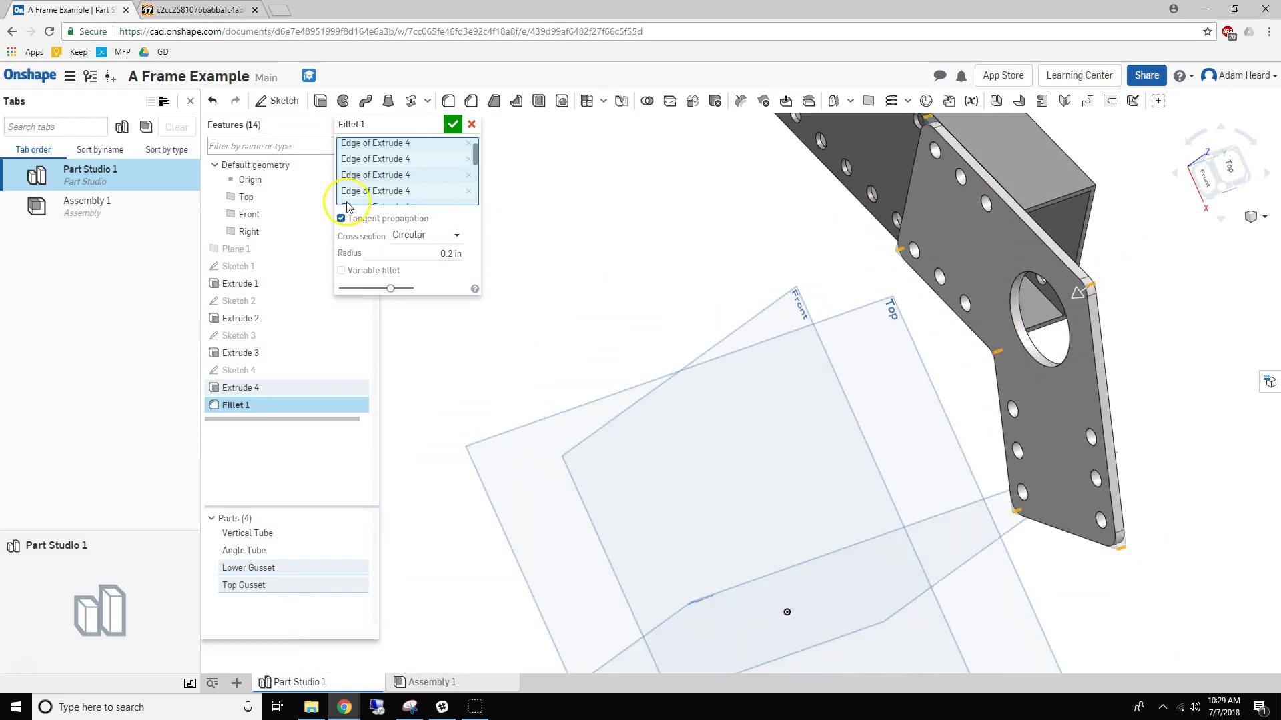
{"action": "left_click", "coordinate": [452, 125]}
Step: Start a sketch on the Top plane and draw a circle about 0.74 in in diameter centred on the origin
{"action": "scroll", "coordinate": [664, 309], "scroll_direction": "down", "scroll_amount": 3}
{"action": "key", "text": "shift+1"}
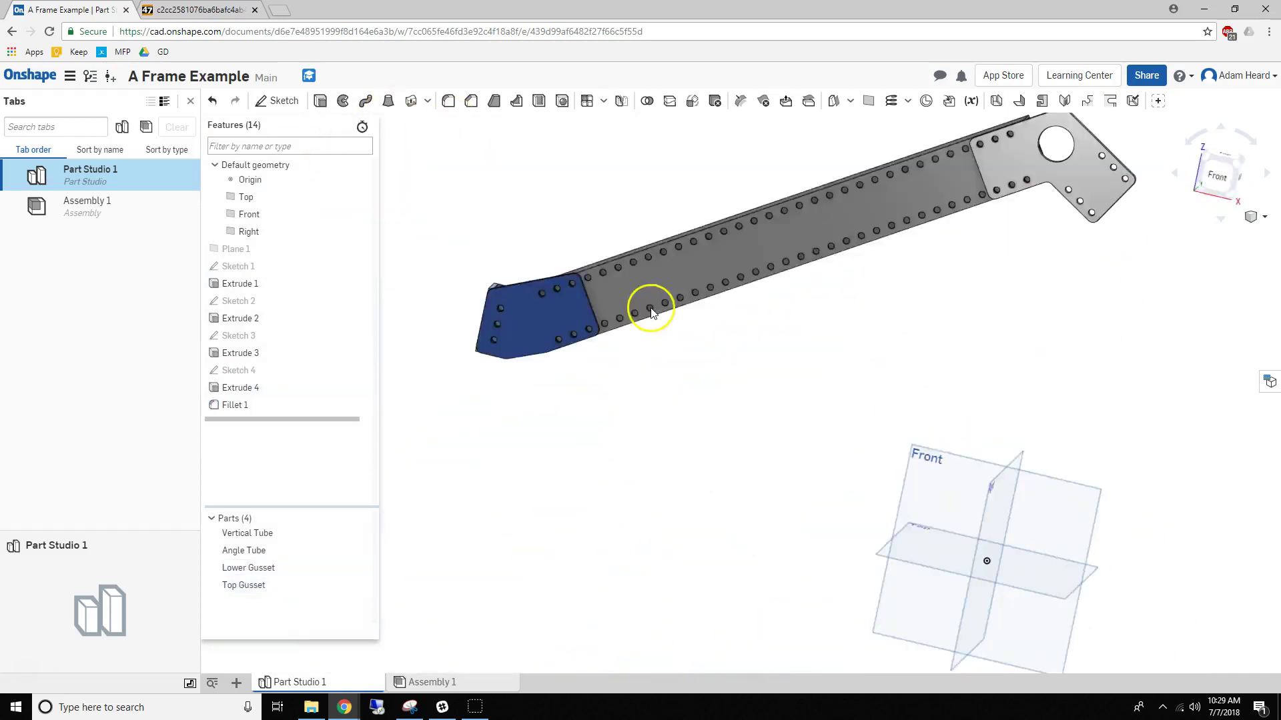
{"action": "middle_click_drag", "start_coordinate": [876, 353], "coordinate": [776, 385]}
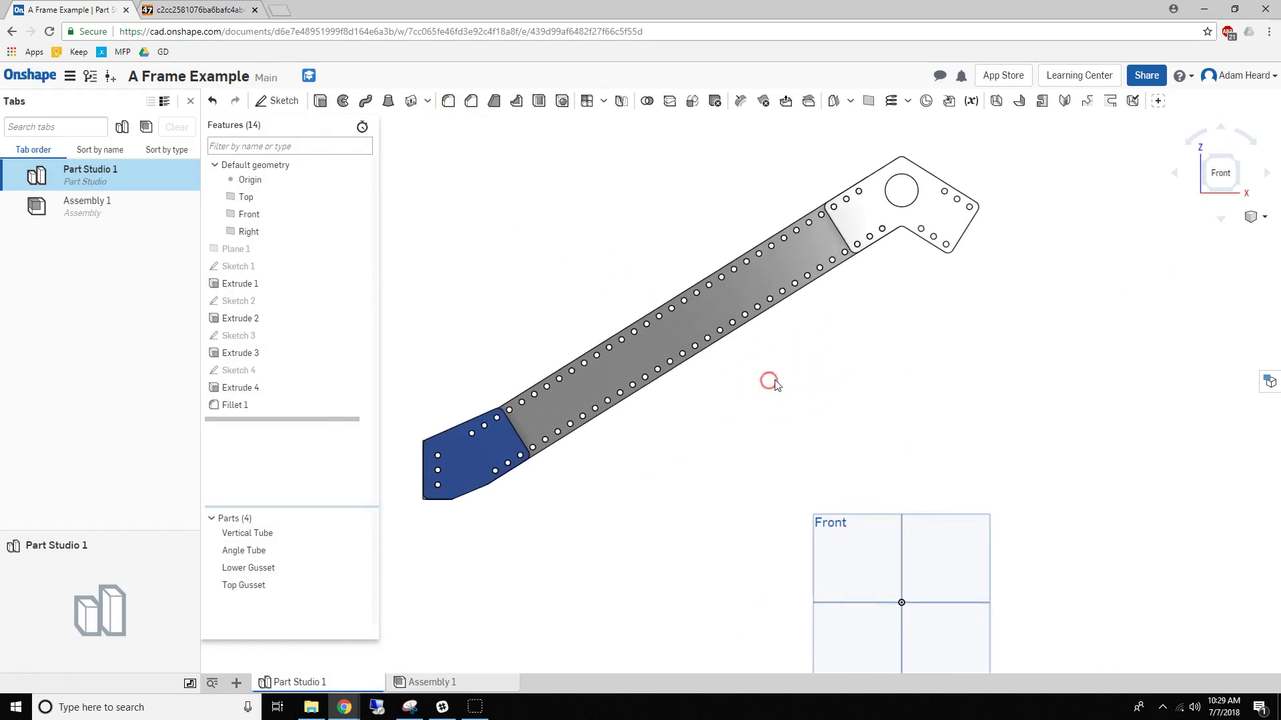
{"action": "scroll", "coordinate": [690, 437], "scroll_direction": "down", "scroll_amount": 3}
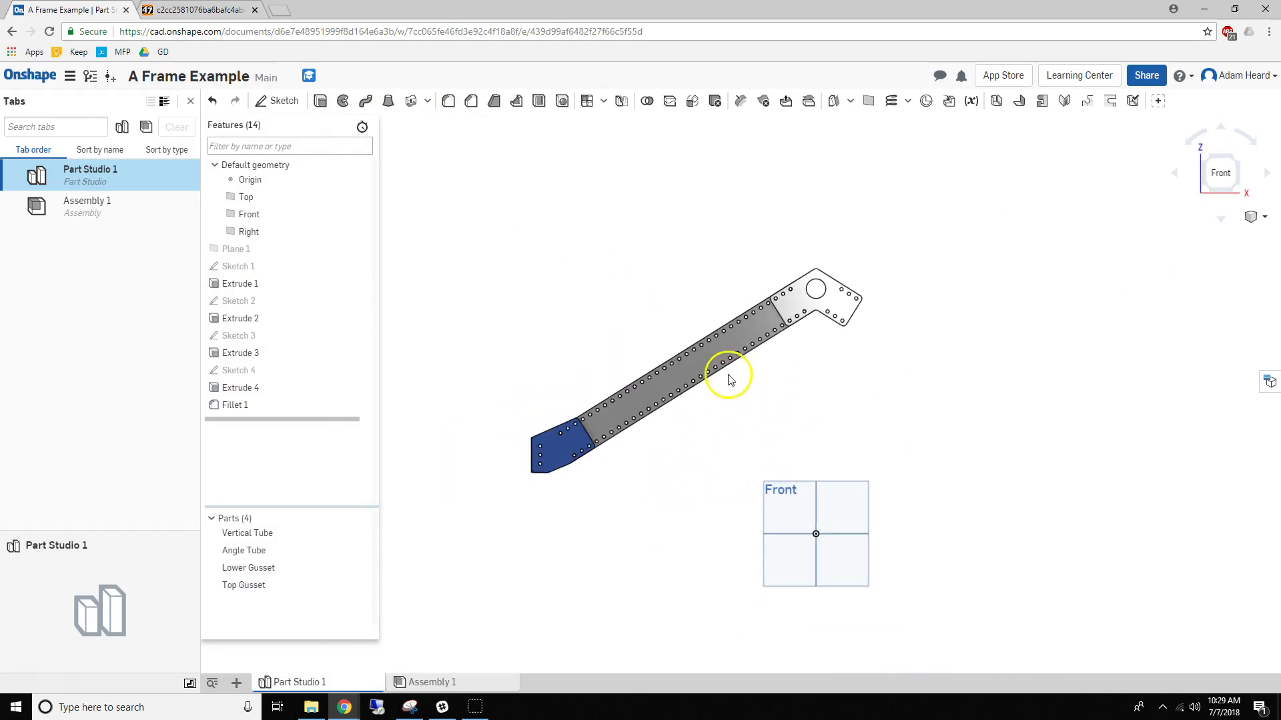
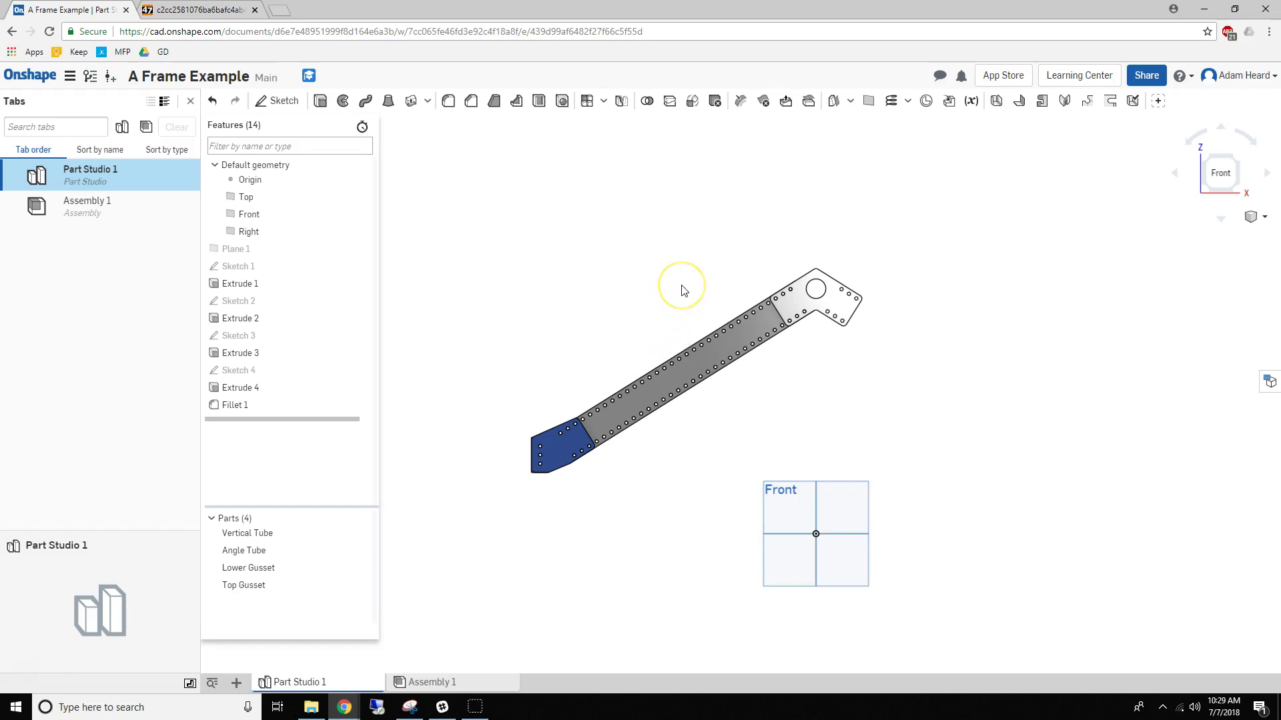
{"action": "key", "text": "shift+5"}
{"action": "middle_click_drag", "start_coordinate": [809, 345], "coordinate": [504, 278]}
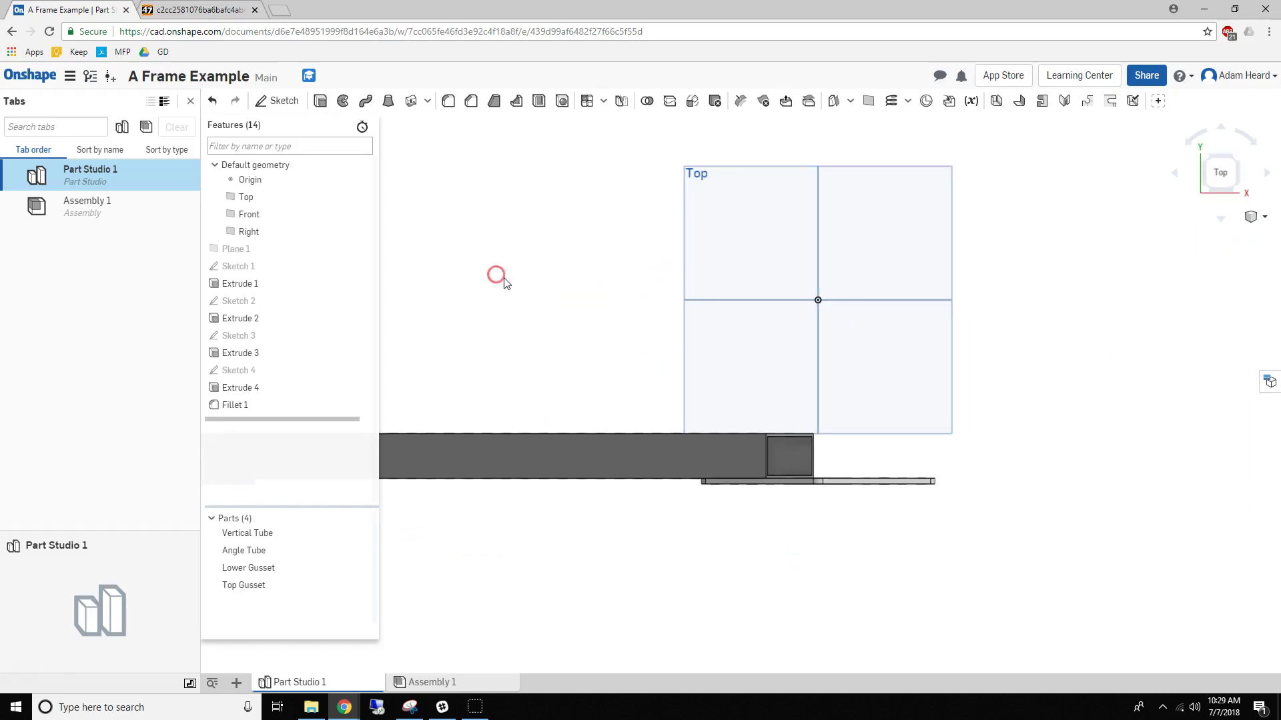
{"action": "left_click", "coordinate": [250, 204]}
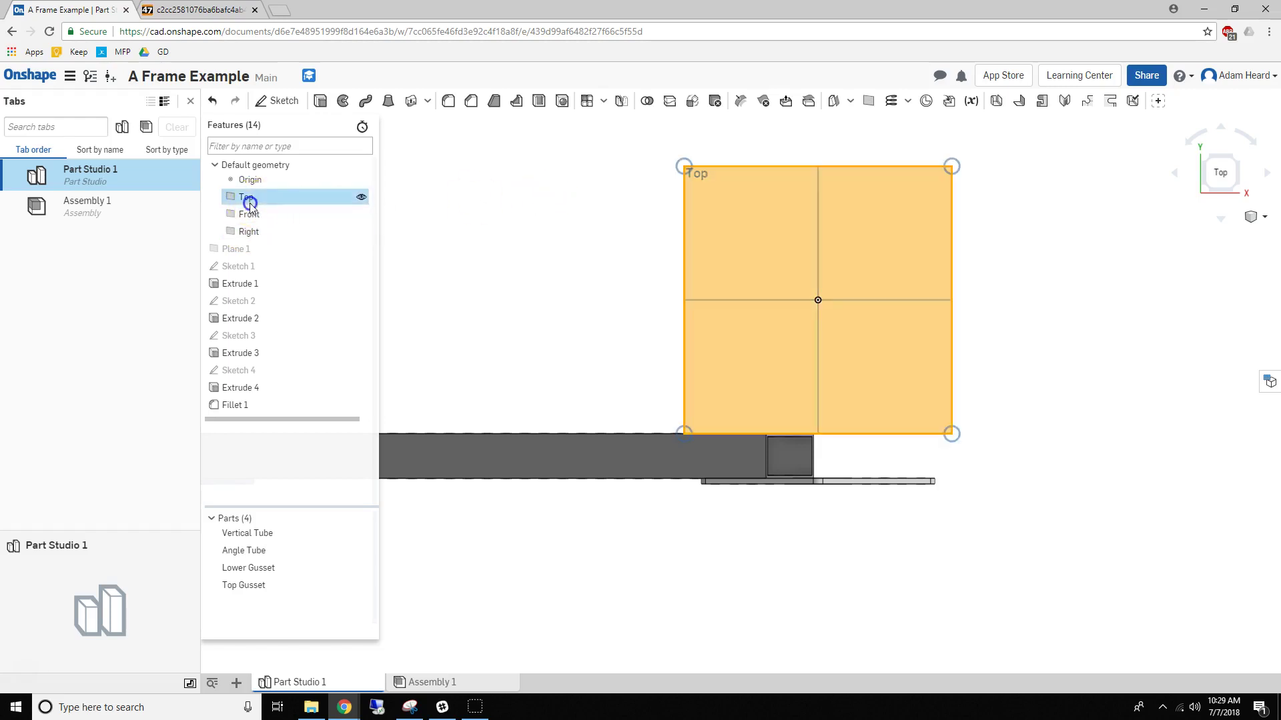
{"action": "key", "text": "shift+s"}
{"action": "key", "text": "c"}
{"action": "left_click", "coordinate": [830, 290]}
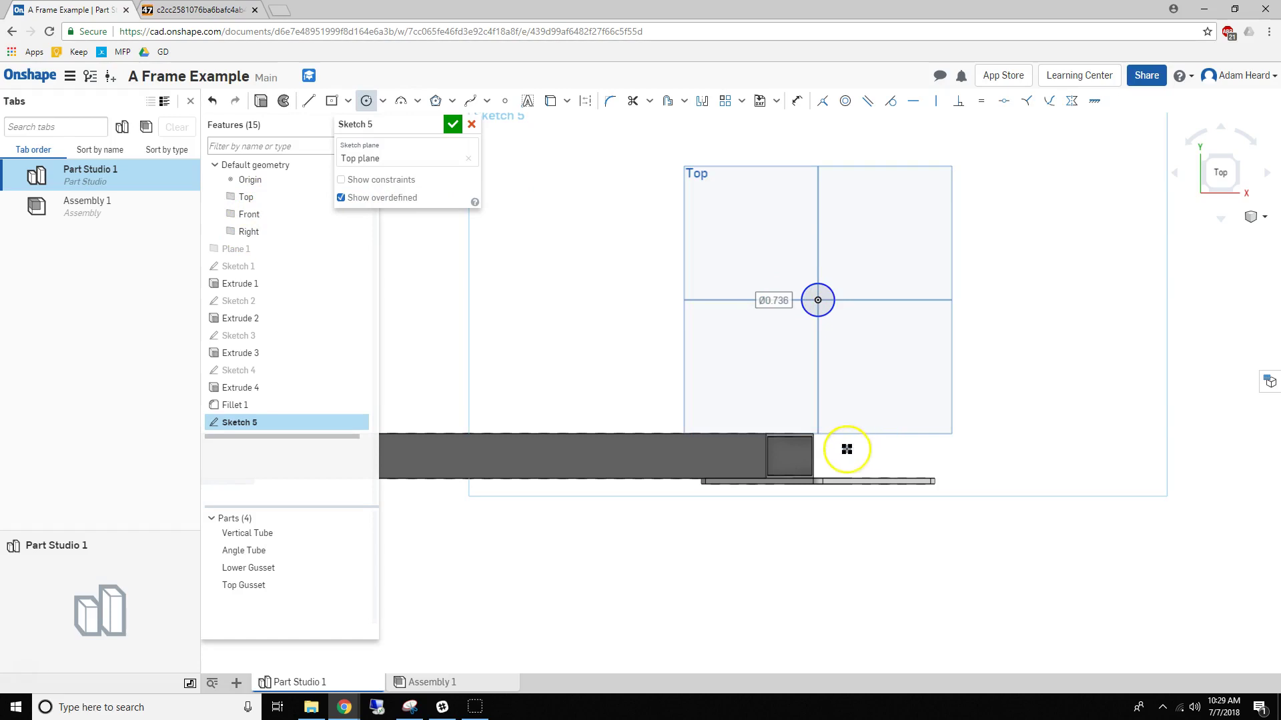
Step: Draw a smaller circle beside the Angle Tube's upper end and constrain its centre vertically to the origin
{"action": "scroll", "coordinate": [831, 453], "scroll_direction": "up", "scroll_amount": 3}
{"action": "left_click", "coordinate": [829, 453]}
{"action": "key", "text": "Escape"}
{"action": "left_click", "coordinate": [815, 457]}
{"action": "left_click", "coordinate": [808, 196]}
{"action": "key", "text": "v"}
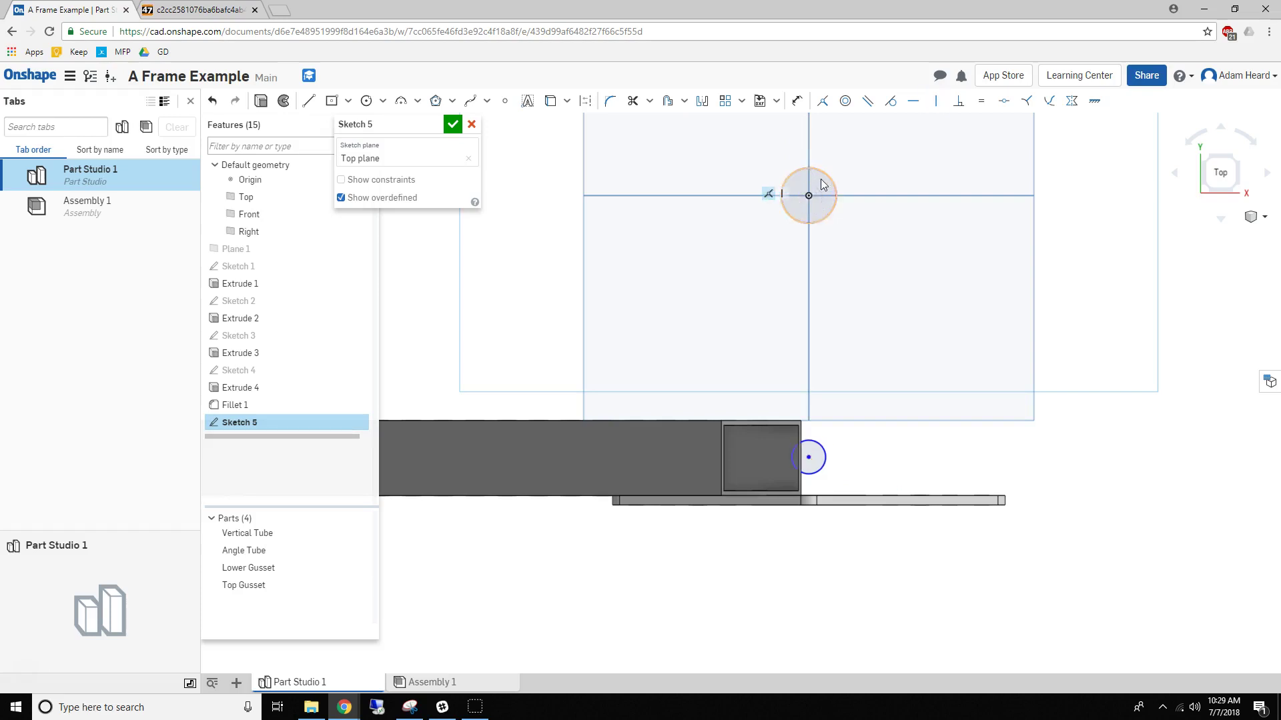
Step: Dimension the smaller circle's diameter as 0.1 in
{"action": "scroll", "coordinate": [817, 185], "scroll_direction": "down", "scroll_amount": 3}
{"action": "middle_click_drag", "start_coordinate": [808, 199], "coordinate": [809, 292]}
{"action": "scroll", "coordinate": [814, 283], "scroll_direction": "down", "scroll_amount": 2}
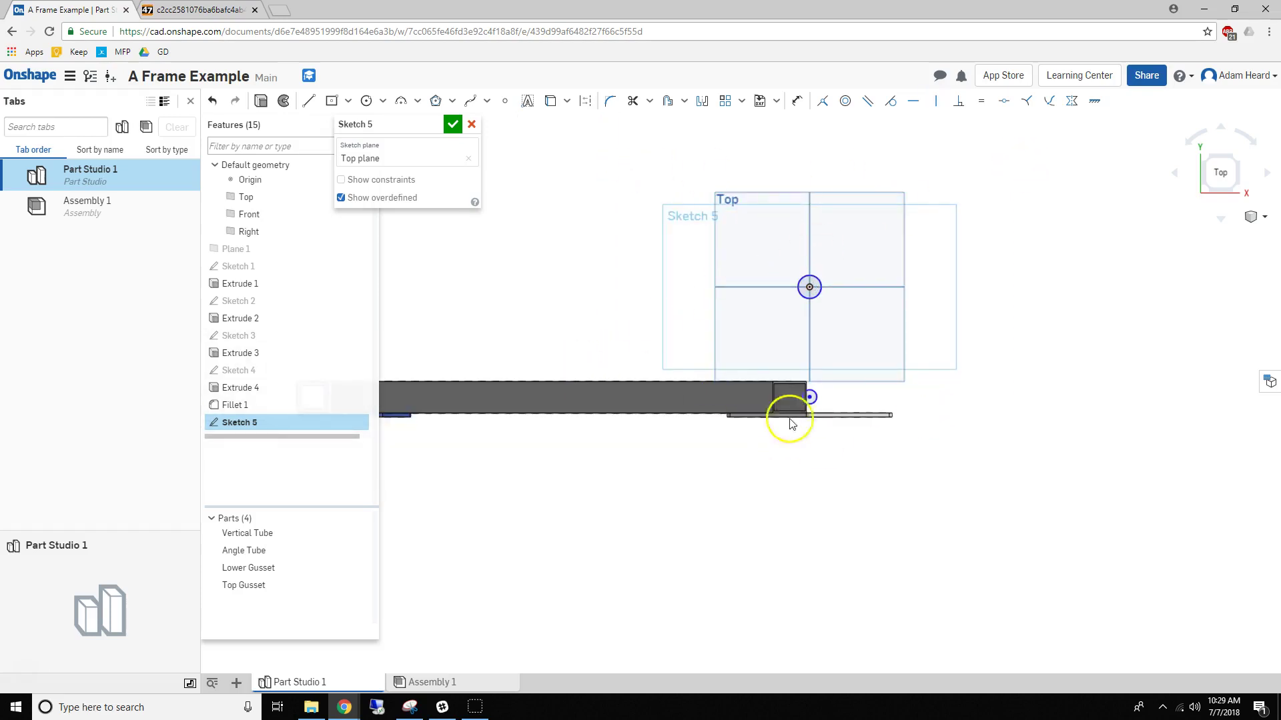
{"action": "scroll", "coordinate": [787, 400], "scroll_direction": "up", "scroll_amount": 3}
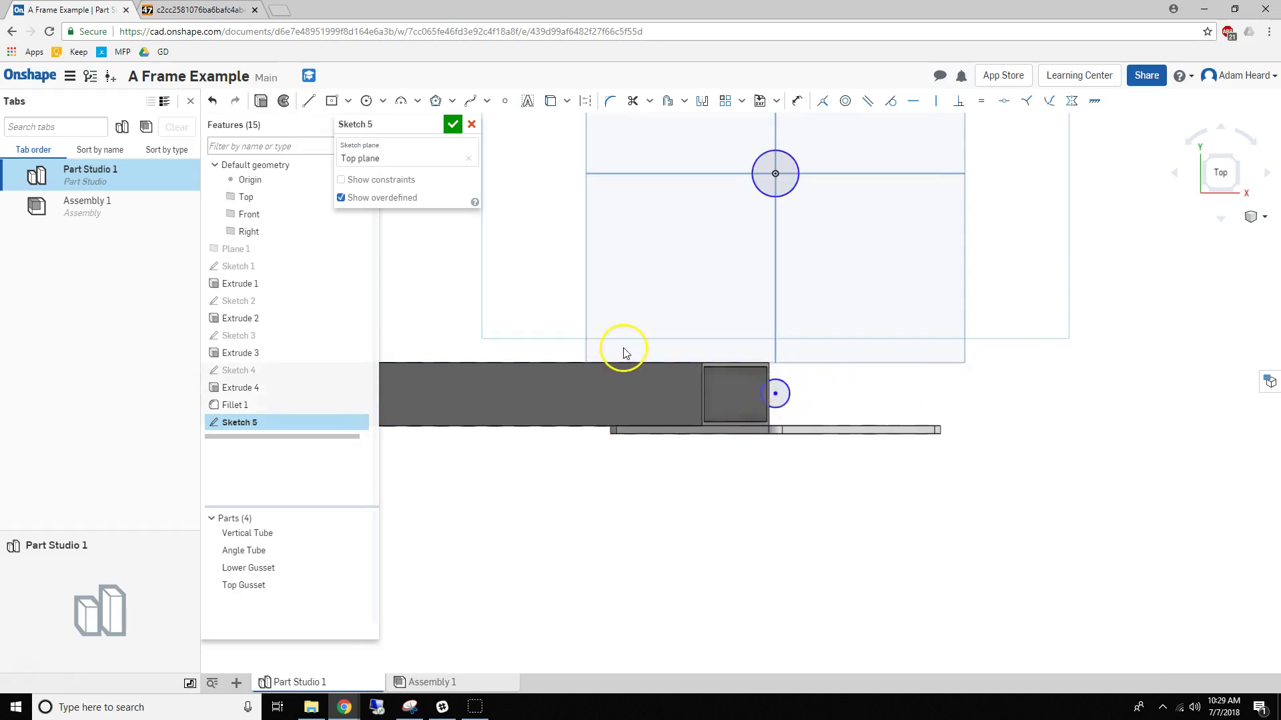
{"action": "scroll", "coordinate": [787, 363], "scroll_direction": "up", "scroll_amount": 3}
{"action": "key", "text": "u"}
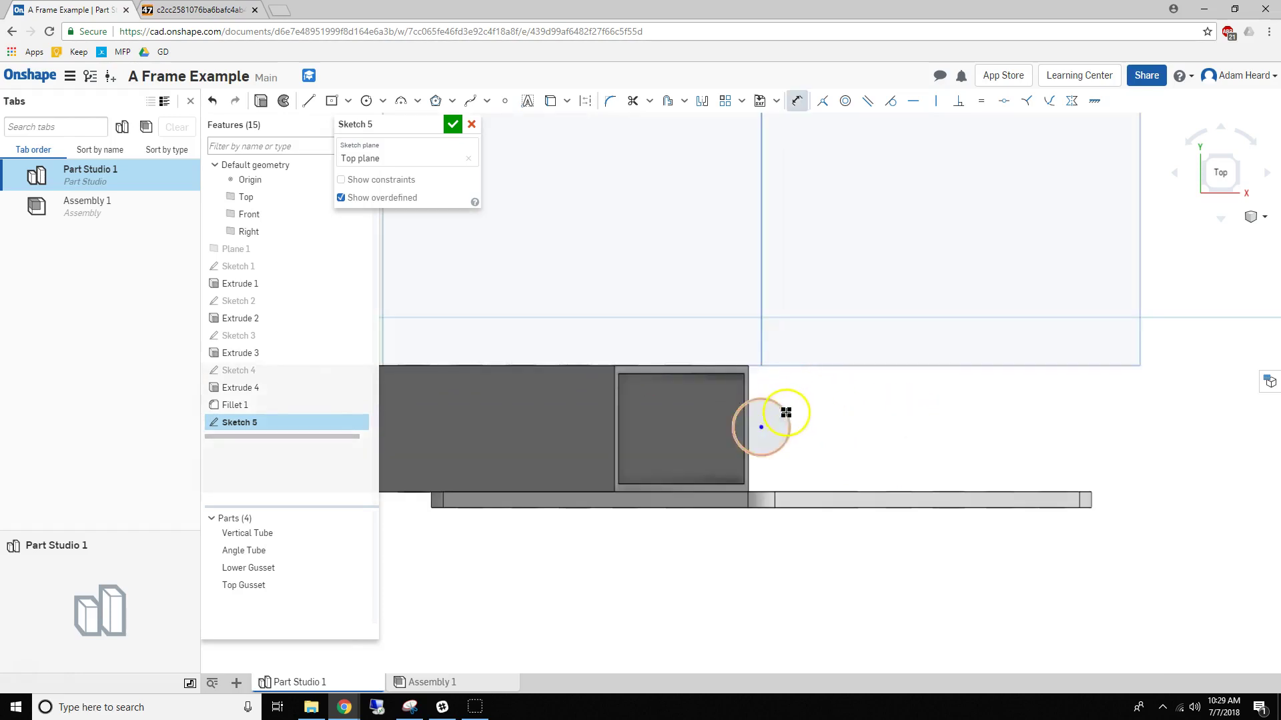
{"action": "left_click", "coordinate": [872, 347]}
{"action": "type", "text": "0.1"}
{"action": "key", "text": "Return"}
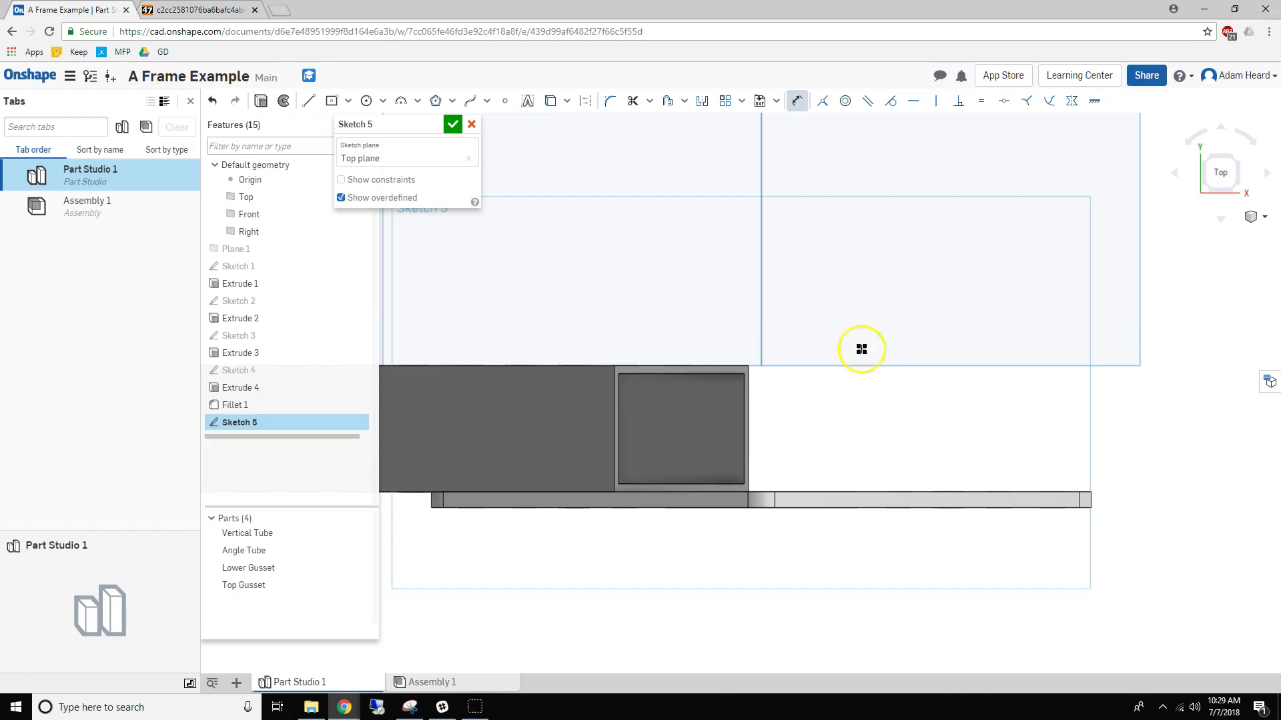
Step: Project the Angle Tube's upper end edge into the Top plane sketch and turn it into construction geometry
{"action": "scroll", "coordinate": [750, 381], "scroll_direction": "down", "scroll_amount": 1}
{"action": "scroll", "coordinate": [750, 381], "scroll_direction": "down", "scroll_amount": 5}
{"action": "scroll", "coordinate": [803, 389], "scroll_direction": "up", "scroll_amount": 4}
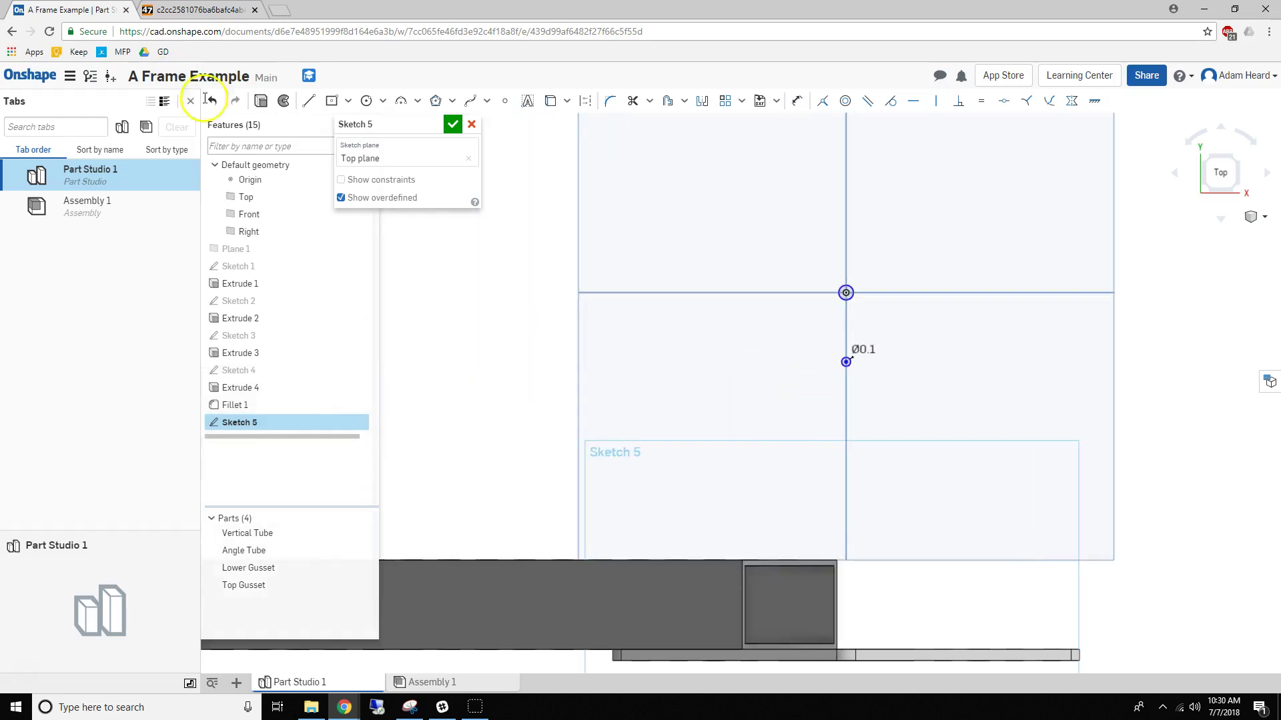
{"action": "key", "text": "l"}
{"action": "key", "text": "q"}
{"action": "scroll", "coordinate": [825, 613], "scroll_direction": "up", "scroll_amount": 2}
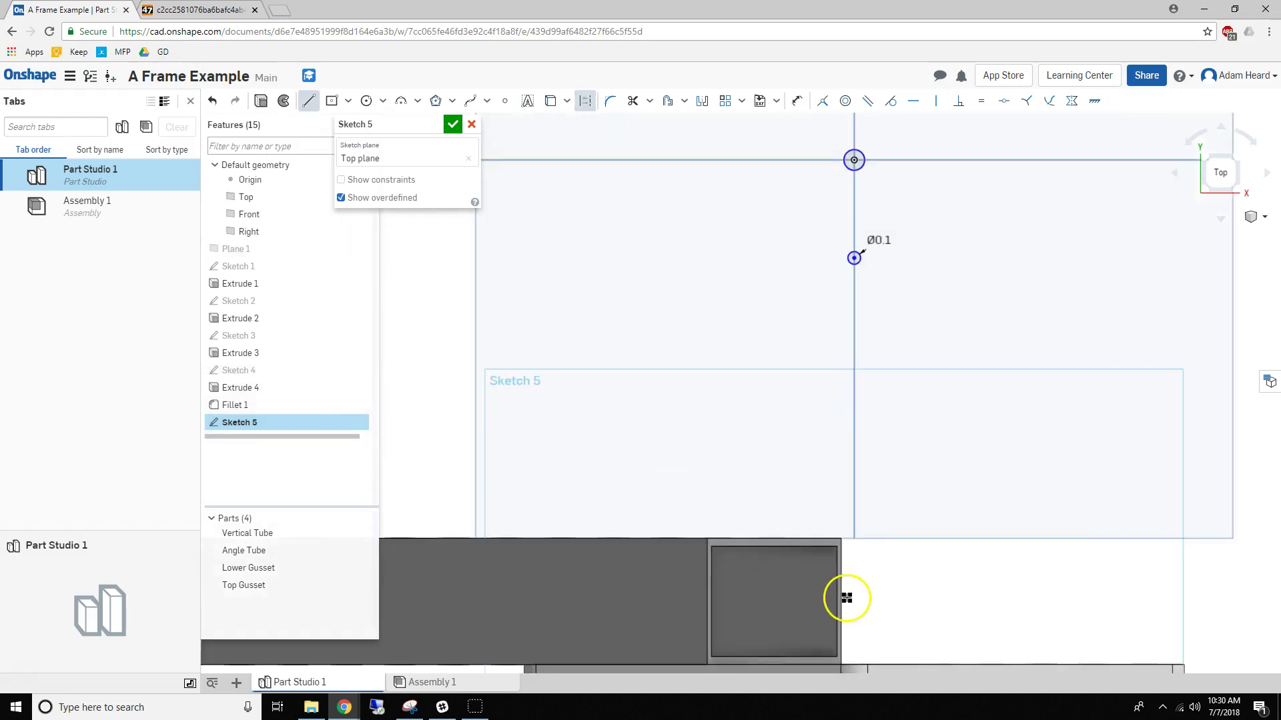
{"action": "key", "text": "Escape"}
{"action": "left_click", "coordinate": [842, 575]}
{"action": "key", "text": "u"}
{"action": "left_click", "coordinate": [856, 604]}
{"action": "left_click", "coordinate": [843, 575]}
{"action": "key", "text": "q"}
{"action": "left_click", "coordinate": [907, 596]}
Step: Draw a construction line from the projected edge's midpoint to the small circle's centre and constrain it horizontal
{"action": "key", "text": "l"}
{"action": "key", "text": "q"}
{"action": "left_click", "coordinate": [841, 605]}
{"action": "left_click", "coordinate": [854, 258]}
{"action": "key", "text": "Escape"}
{"action": "left_click", "coordinate": [850, 314]}
{"action": "key", "text": "h"}
{"action": "left_click", "coordinate": [969, 563]}
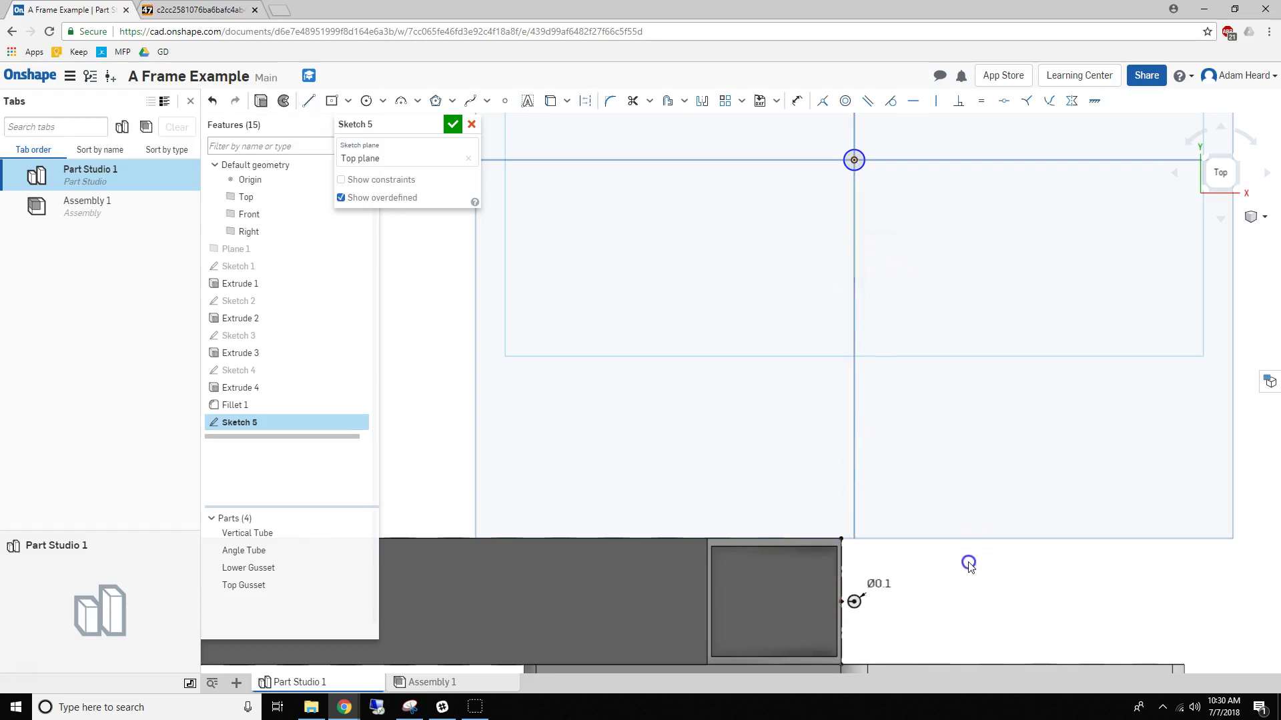
Step: Make the circle at the origin equal in size to the 0.1 in circle
{"action": "left_click", "coordinate": [863, 166]}
{"action": "scroll", "coordinate": [872, 584], "scroll_direction": "up", "scroll_amount": 1}
{"action": "left_click", "coordinate": [848, 619]}
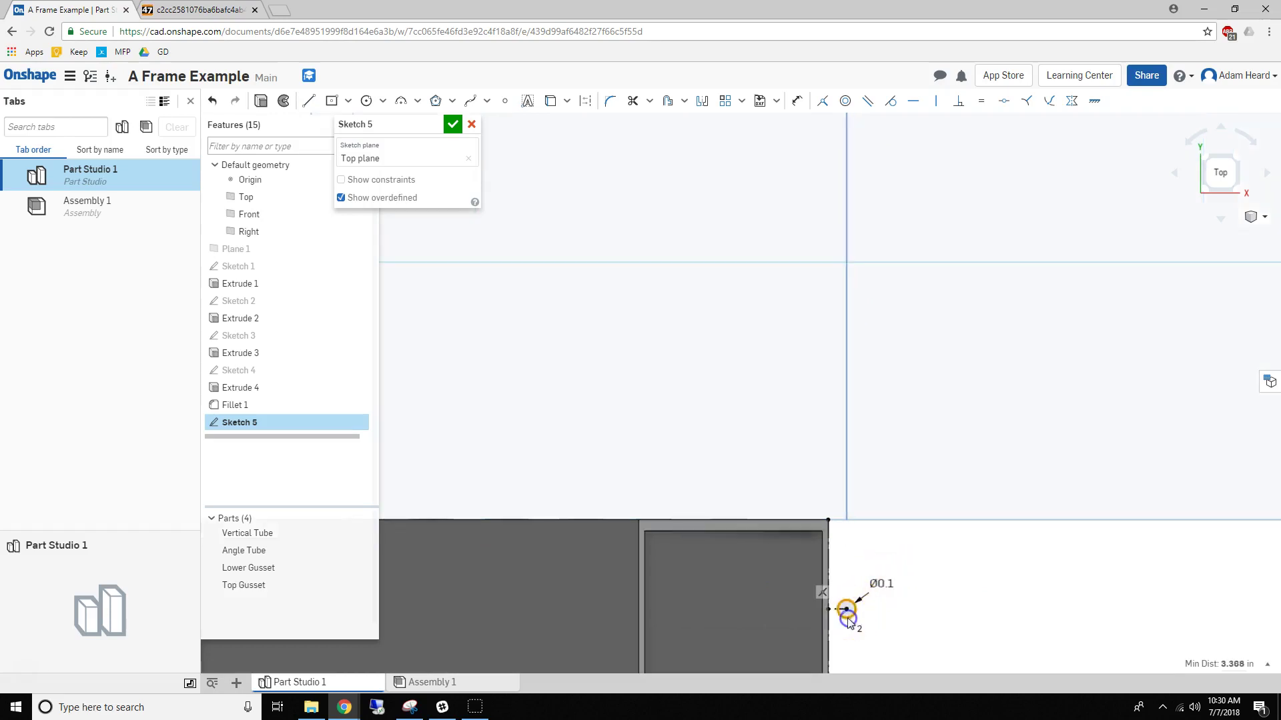
{"action": "scroll", "coordinate": [848, 617], "scroll_direction": "down", "scroll_amount": 3}
{"action": "left_click", "coordinate": [517, 329]}
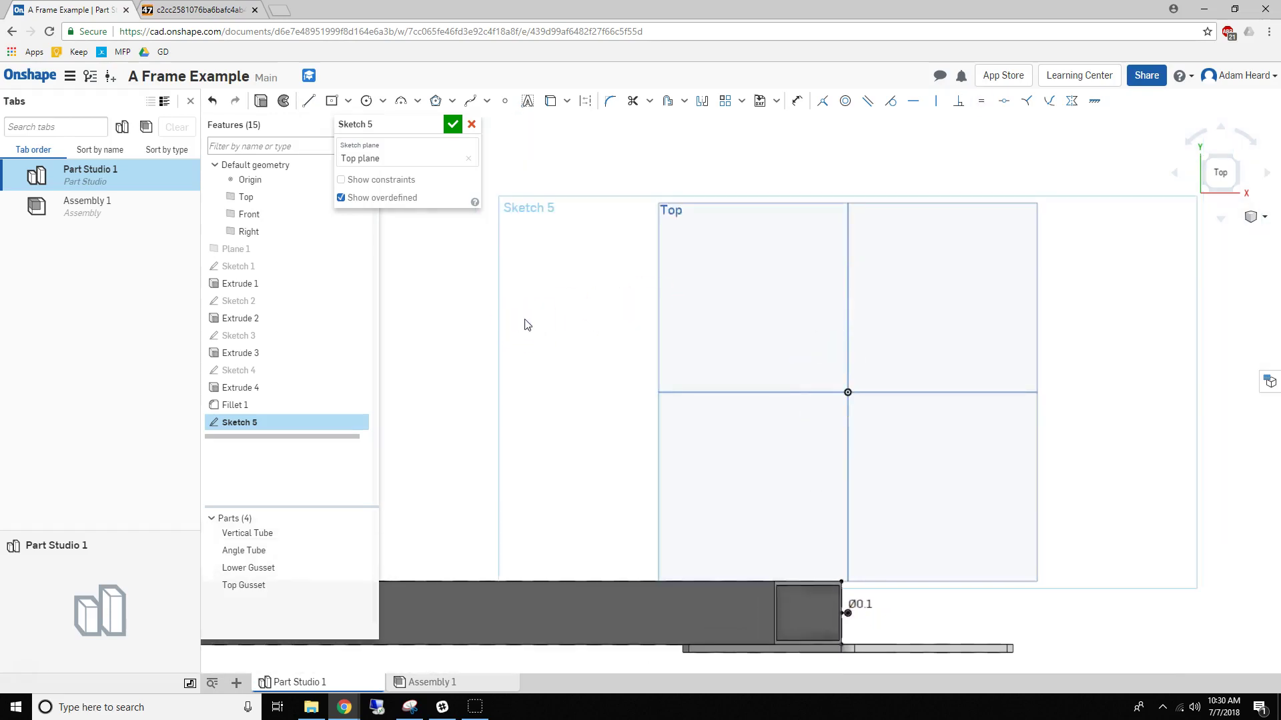
Step: Extrude both sketch circles 1 in as new solid parts
{"action": "key", "text": "shift+e"}
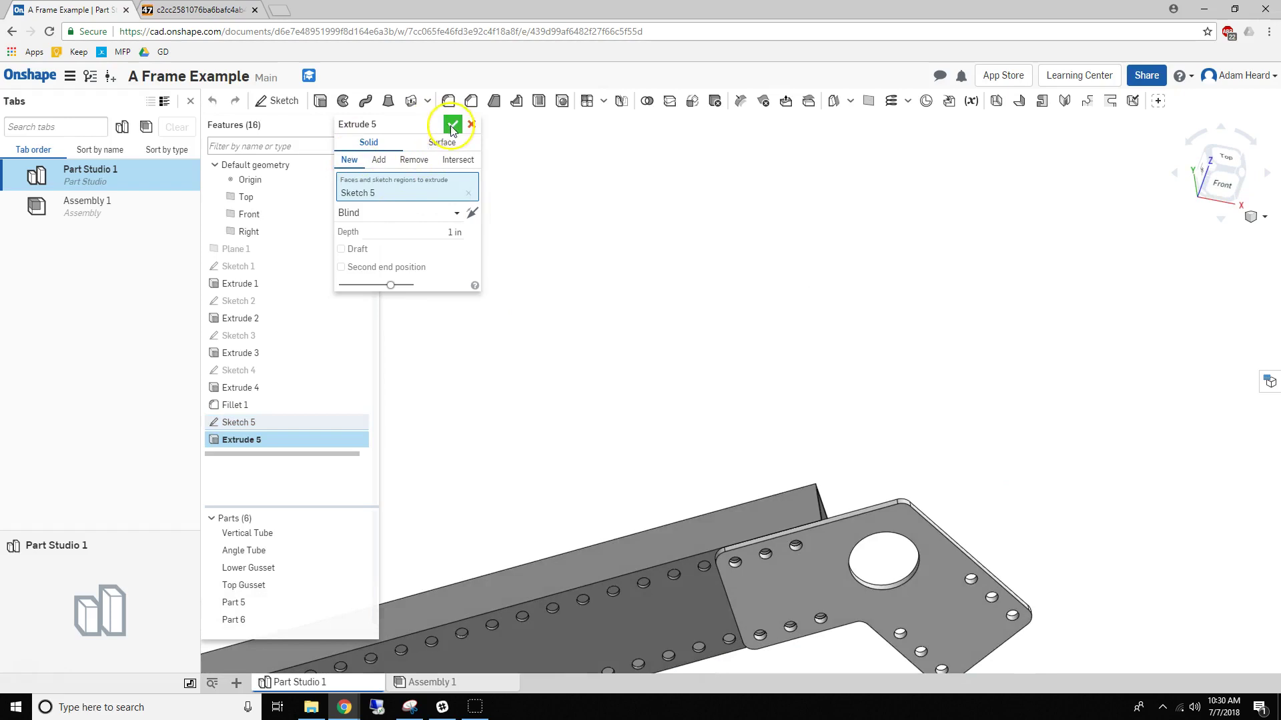
{"action": "left_click", "coordinate": [452, 129]}
{"action": "scroll", "coordinate": [665, 423], "scroll_direction": "down", "scroll_amount": 5}
{"action": "scroll", "coordinate": [659, 586], "scroll_direction": "up", "scroll_amount": 3}
{"action": "scroll", "coordinate": [600, 553], "scroll_direction": "up", "scroll_amount": 5}
Step: Rename the rod at the origin, Part 5, to Center Axis
{"action": "left_click", "coordinate": [235, 602]}
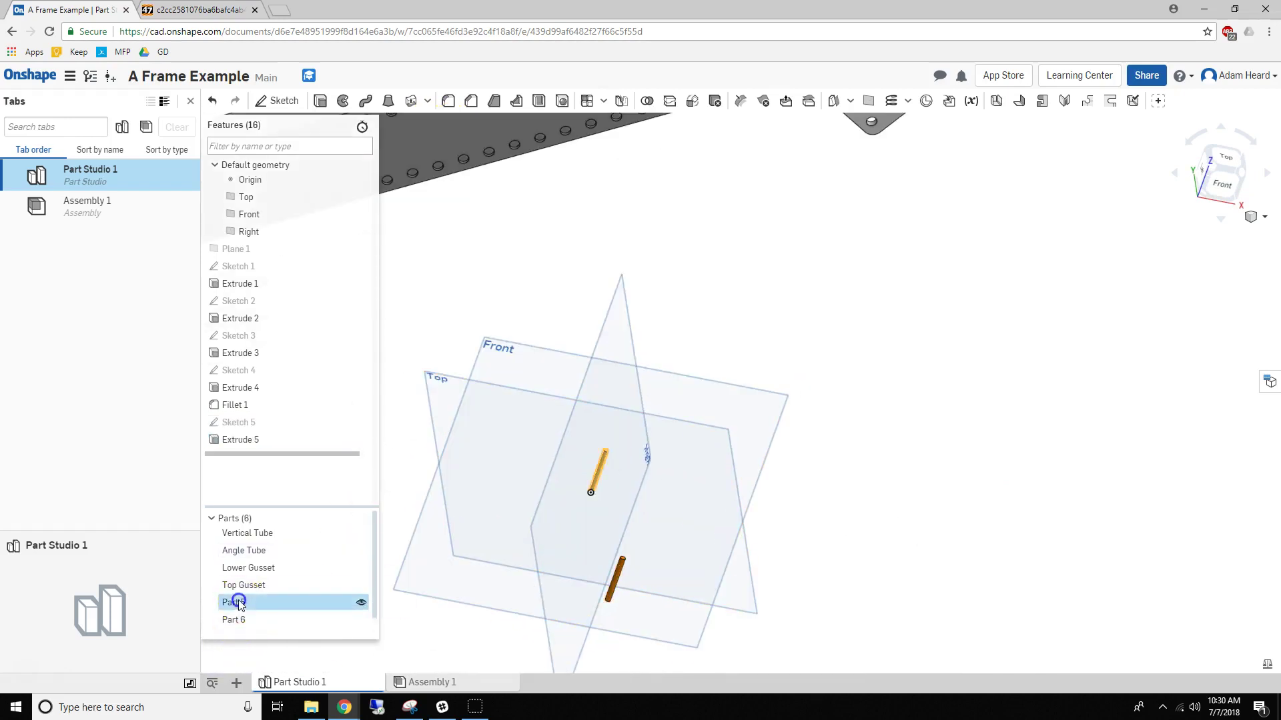
{"action": "right_click", "coordinate": [270, 605]}
{"action": "left_click", "coordinate": [297, 409]}
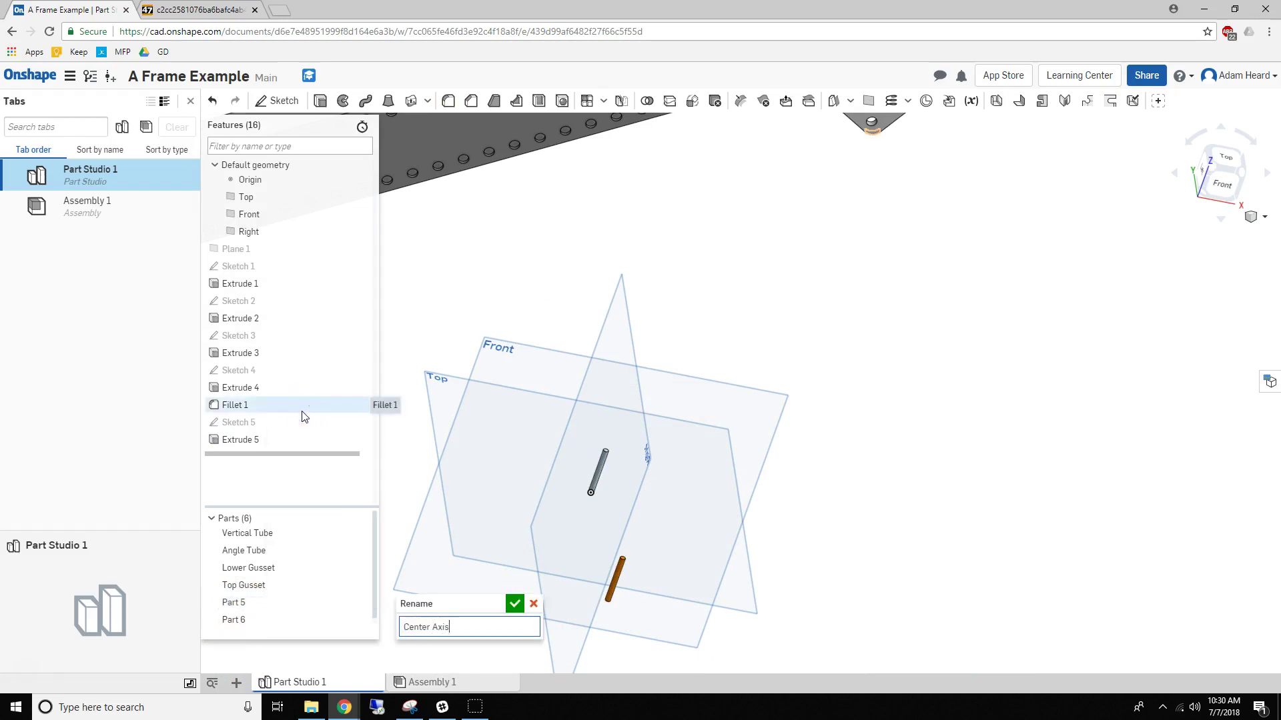
{"action": "left_click", "coordinate": [515, 605]}
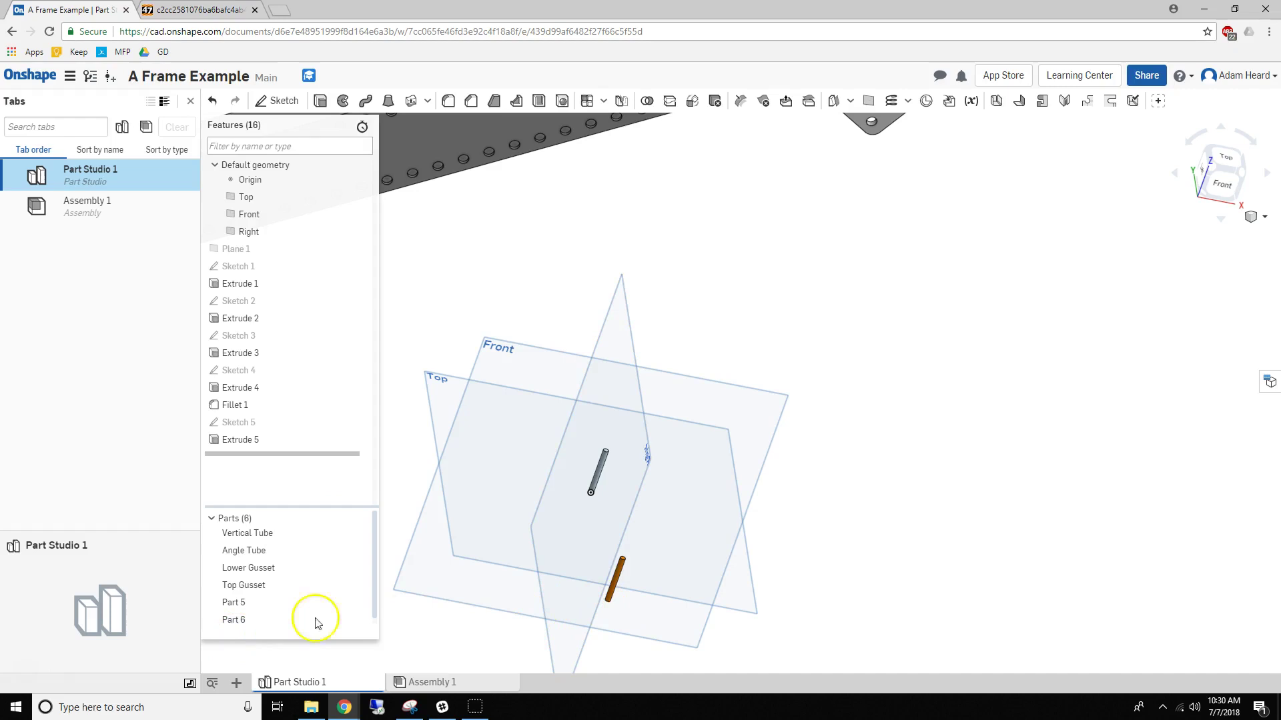
Step: Rename the other rod, Part 6, to Tube Axis
{"action": "left_click", "coordinate": [254, 619]}
{"action": "right_click", "coordinate": [252, 619]}
{"action": "left_click", "coordinate": [265, 422]}
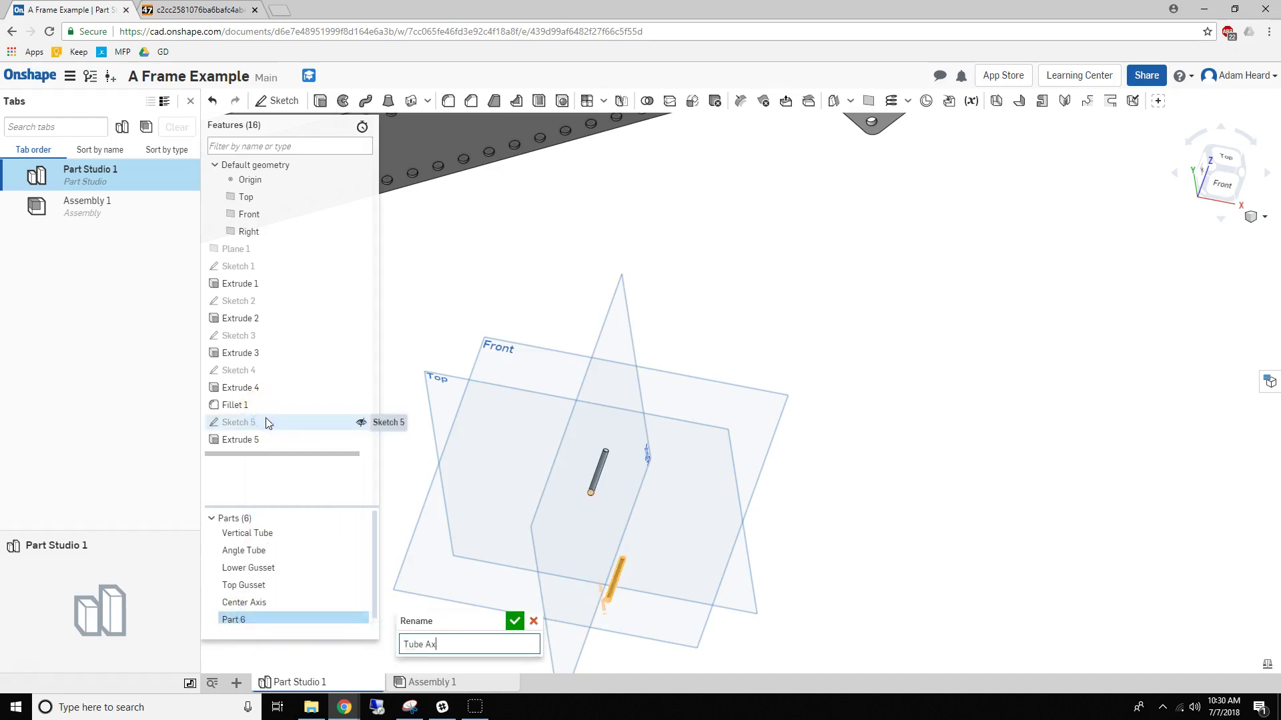
{"action": "left_click", "coordinate": [515, 621]}
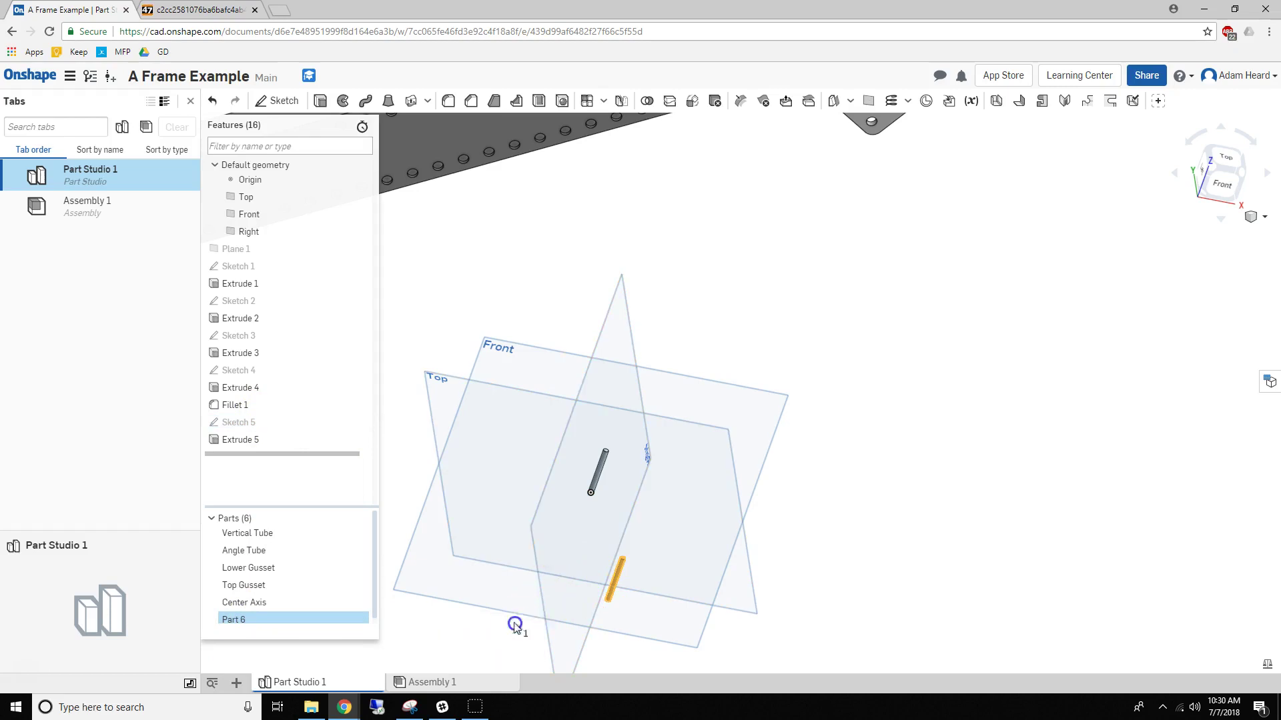
Step: Assign Aluminum - 6061 to the Vertical Tube, Angle Tube, Lower Gusset and Top Gusset
{"action": "scroll", "coordinate": [599, 393], "scroll_direction": "down", "scroll_amount": 3}
{"action": "scroll", "coordinate": [599, 390], "scroll_direction": "down", "scroll_amount": 3}
{"action": "left_click", "coordinate": [697, 419]}
{"action": "mouse_move", "coordinate": [536, 457]}
{"action": "middle_mouse_down"}
{"action": "mouse_move", "coordinate": [549, 483]}
{"action": "mouse_move", "coordinate": [529, 474]}
{"action": "middle_mouse_up"}
{"action": "right_click_drag", "start_coordinate": [529, 475], "coordinate": [527, 487]}
{"action": "left_click", "coordinate": [234, 534]}
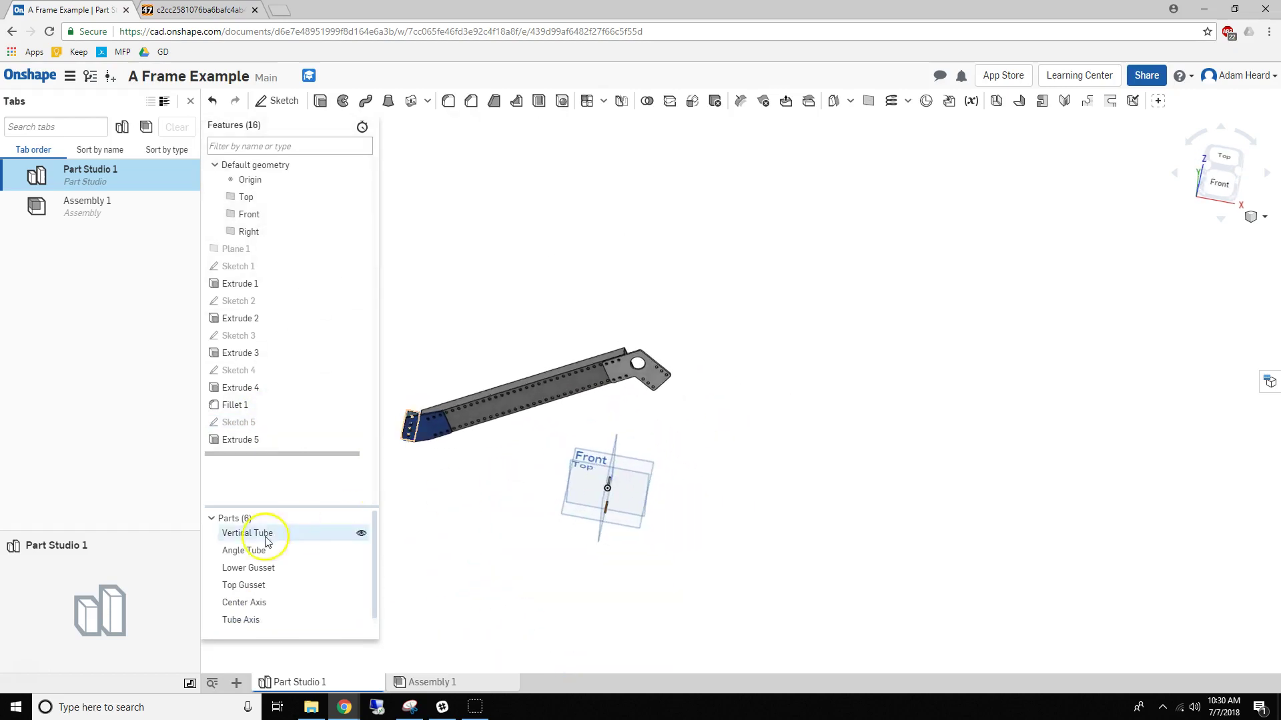
{"action": "left_click", "coordinate": [240, 590], "text": "shift"}
{"action": "right_click", "coordinate": [240, 593]}
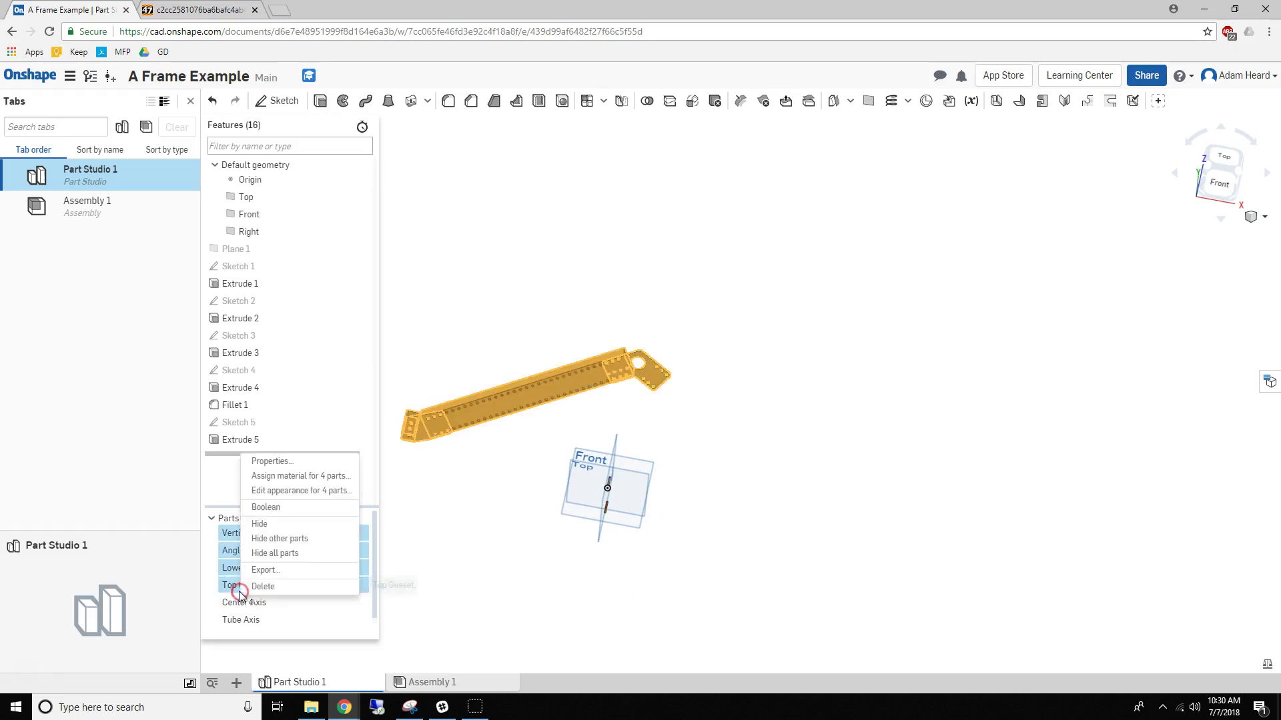
{"action": "left_click", "coordinate": [272, 475]}
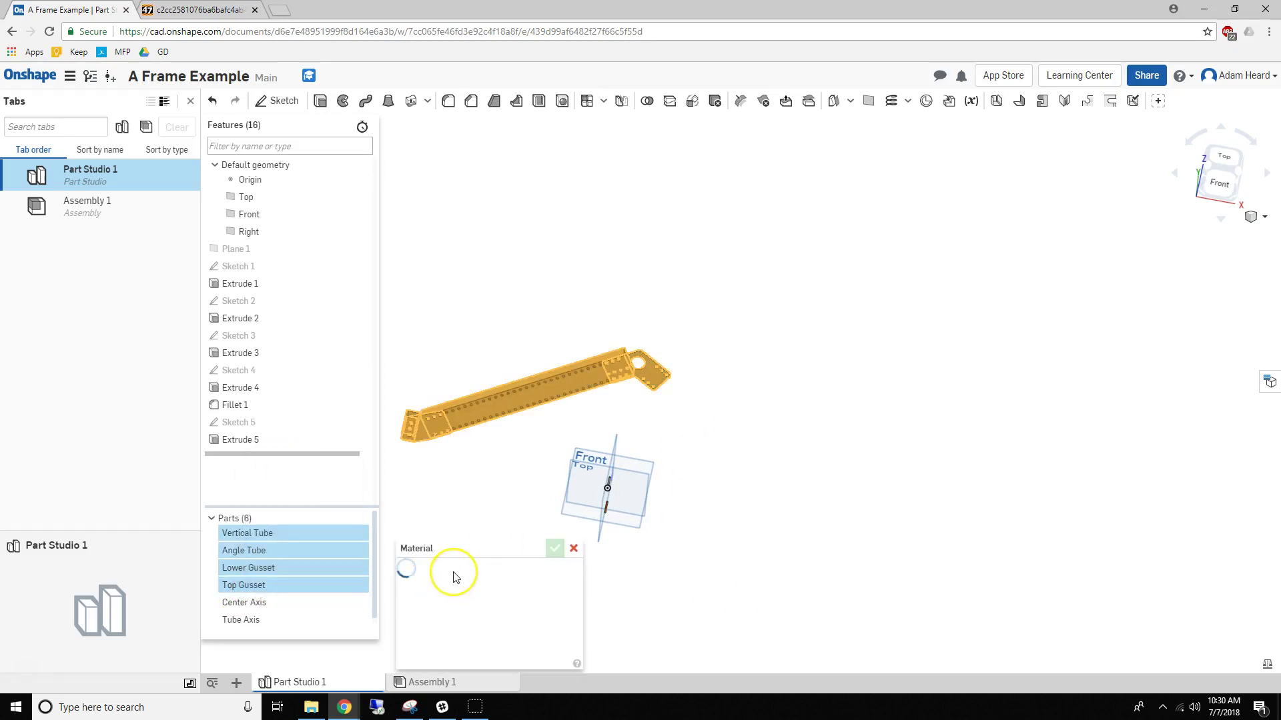
{"action": "left_click", "coordinate": [440, 596]}
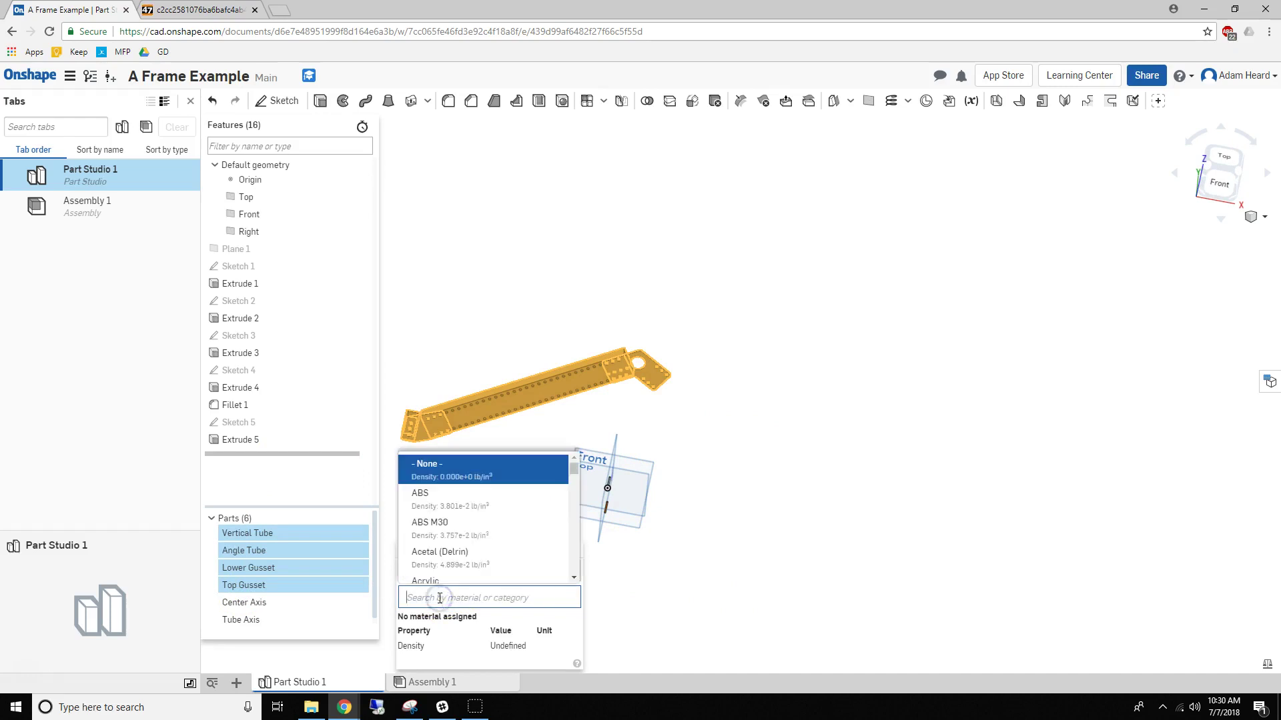
{"action": "type", "text": "6061"}
{"action": "left_click", "coordinate": [439, 619]}
{"action": "left_click", "coordinate": [554, 549]}
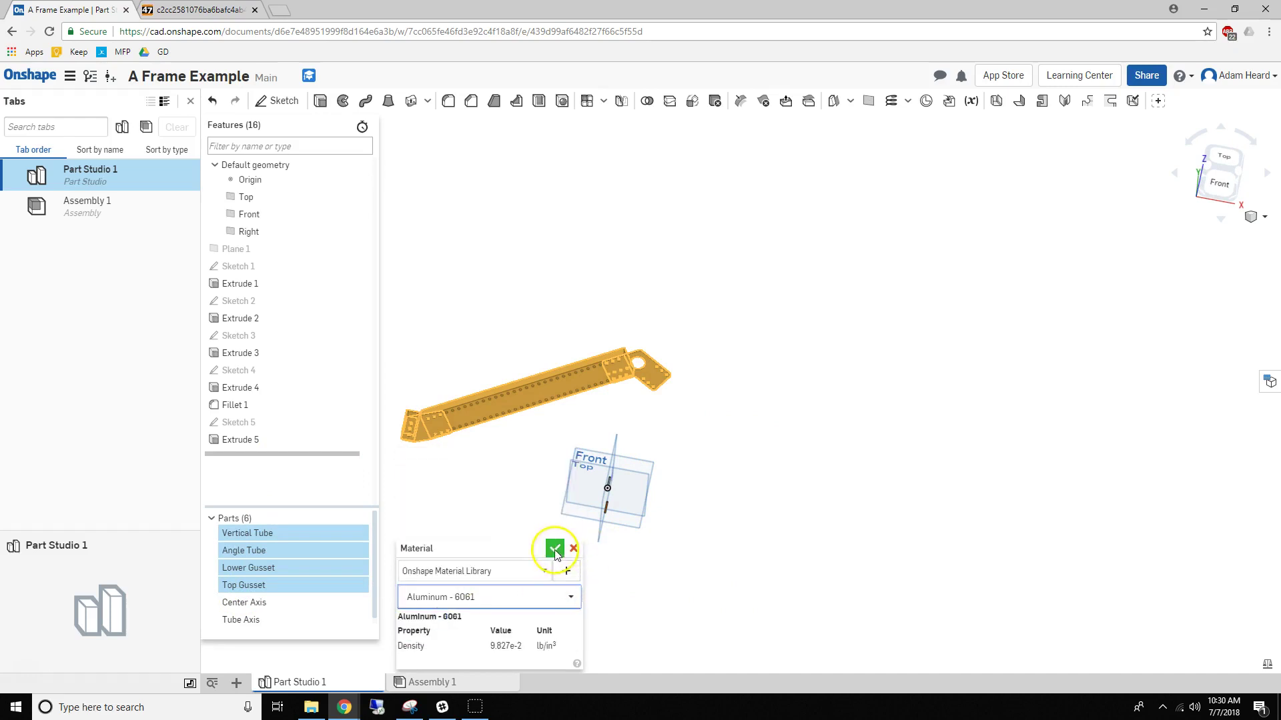
Step: Insert all parts of Part Studio 1 into Assembly 1
{"action": "scroll", "coordinate": [519, 482], "scroll_direction": "down", "scroll_amount": 3}
{"action": "right_click_drag", "start_coordinate": [500, 430], "coordinate": [531, 447]}
{"action": "left_click", "coordinate": [420, 687]}
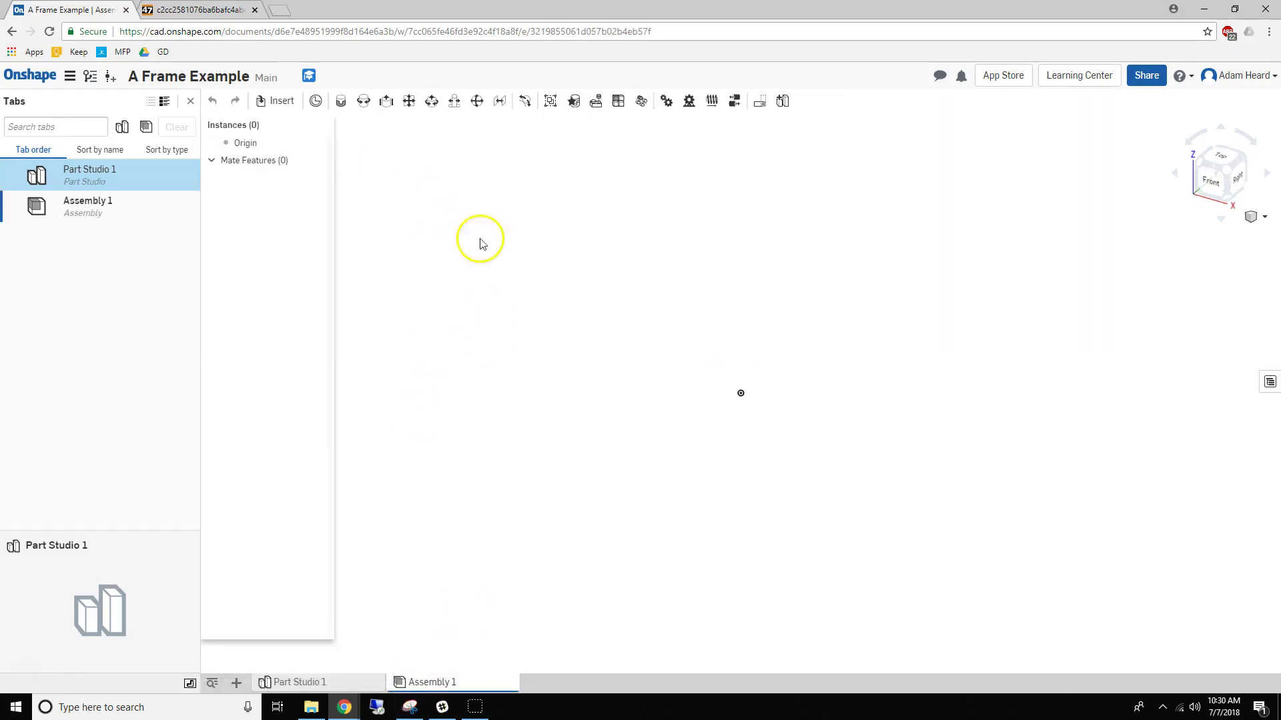
{"action": "left_click", "coordinate": [277, 110]}
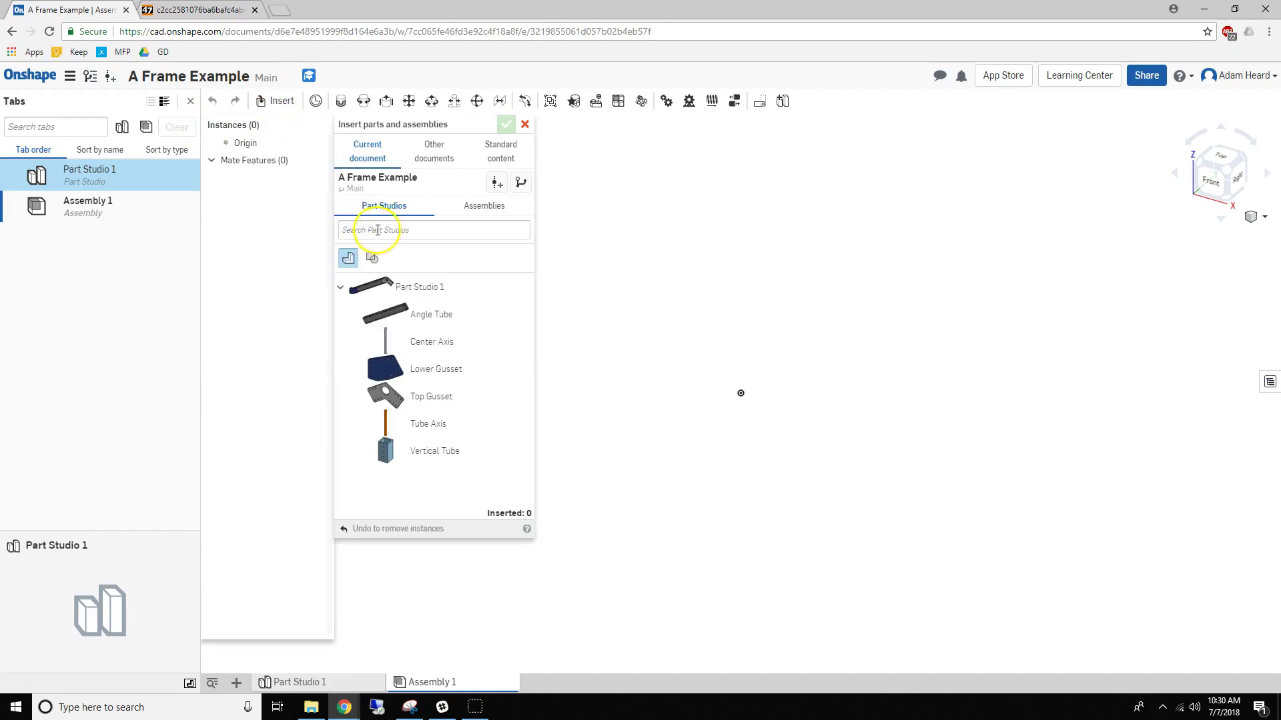
{"action": "left_click", "coordinate": [397, 285]}
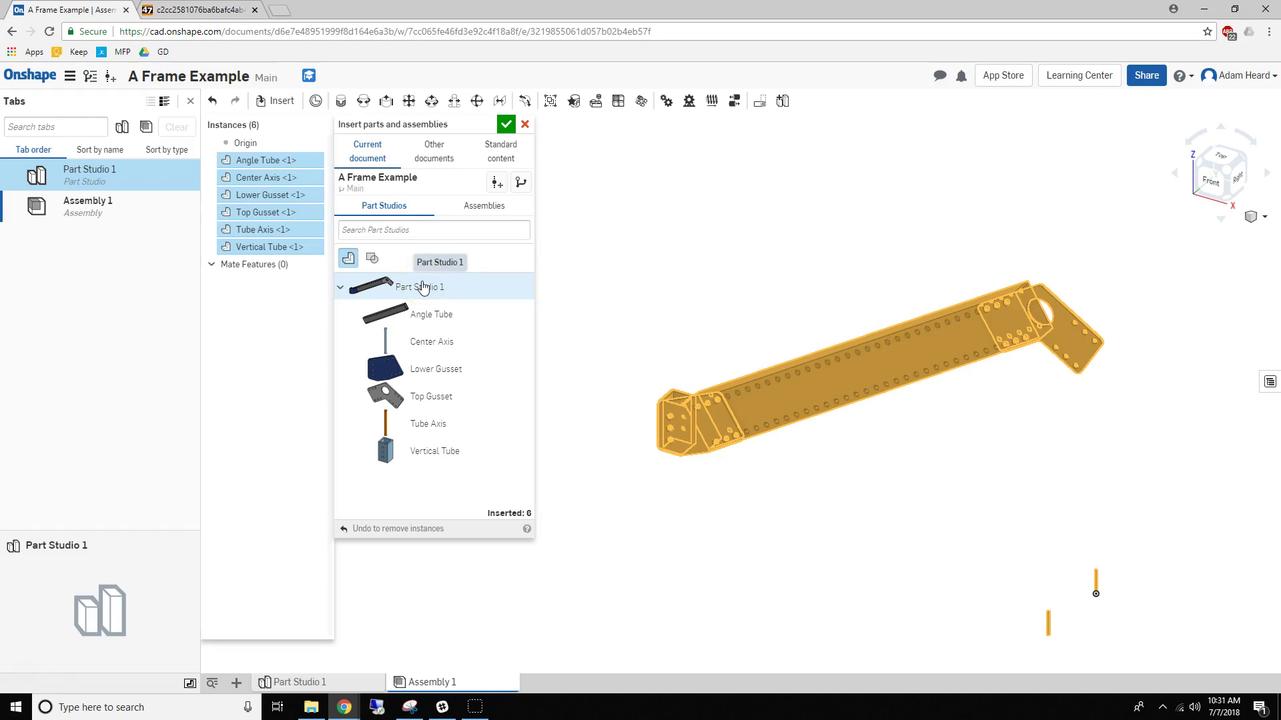
{"action": "left_click", "coordinate": [507, 124]}
Step: Group all inserted part instances, from the Angle Tube through the Vertical Tube
{"action": "left_click", "coordinate": [255, 162]}
{"action": "left_click", "coordinate": [278, 243]}
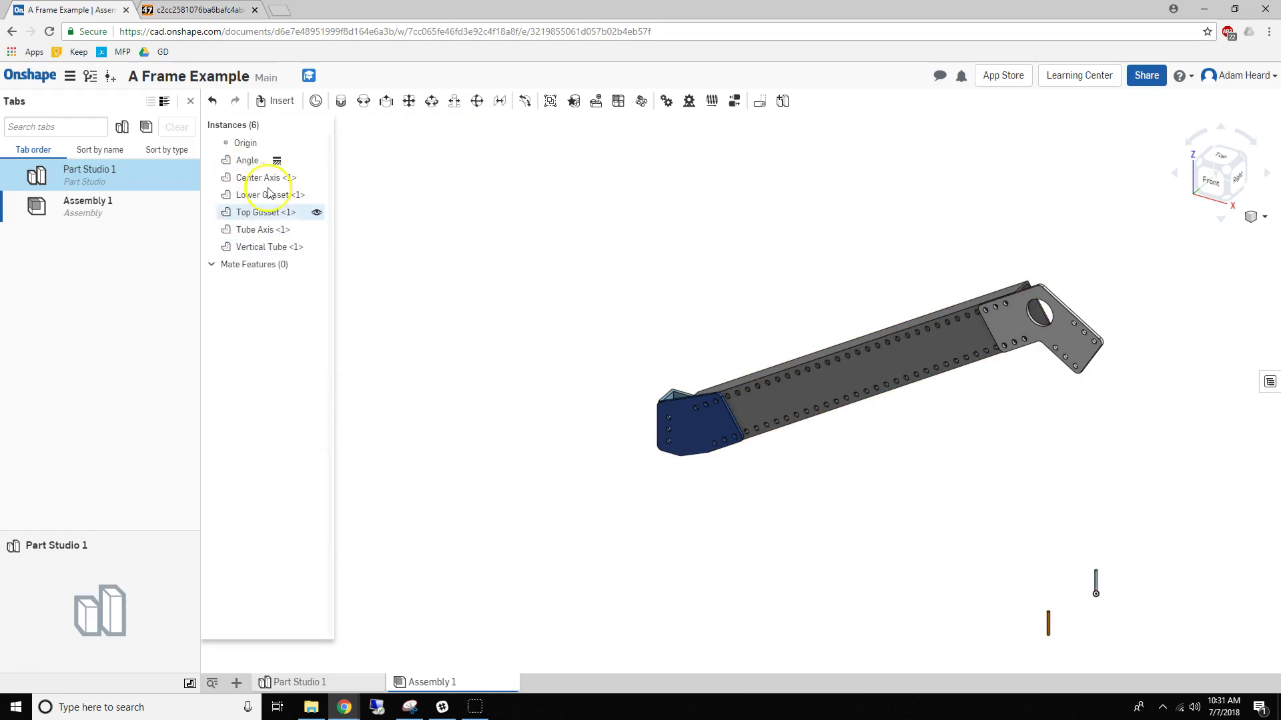
{"action": "left_click", "coordinate": [248, 162]}
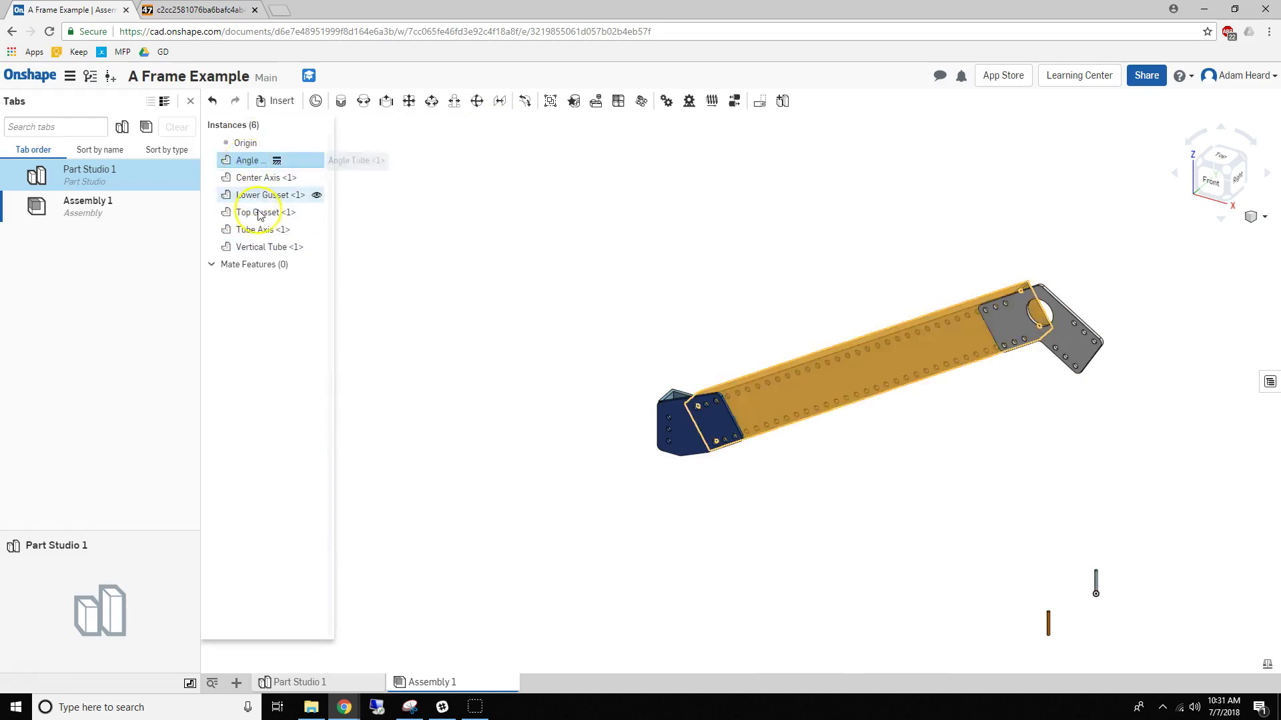
{"action": "left_click", "coordinate": [264, 244], "text": "shift"}
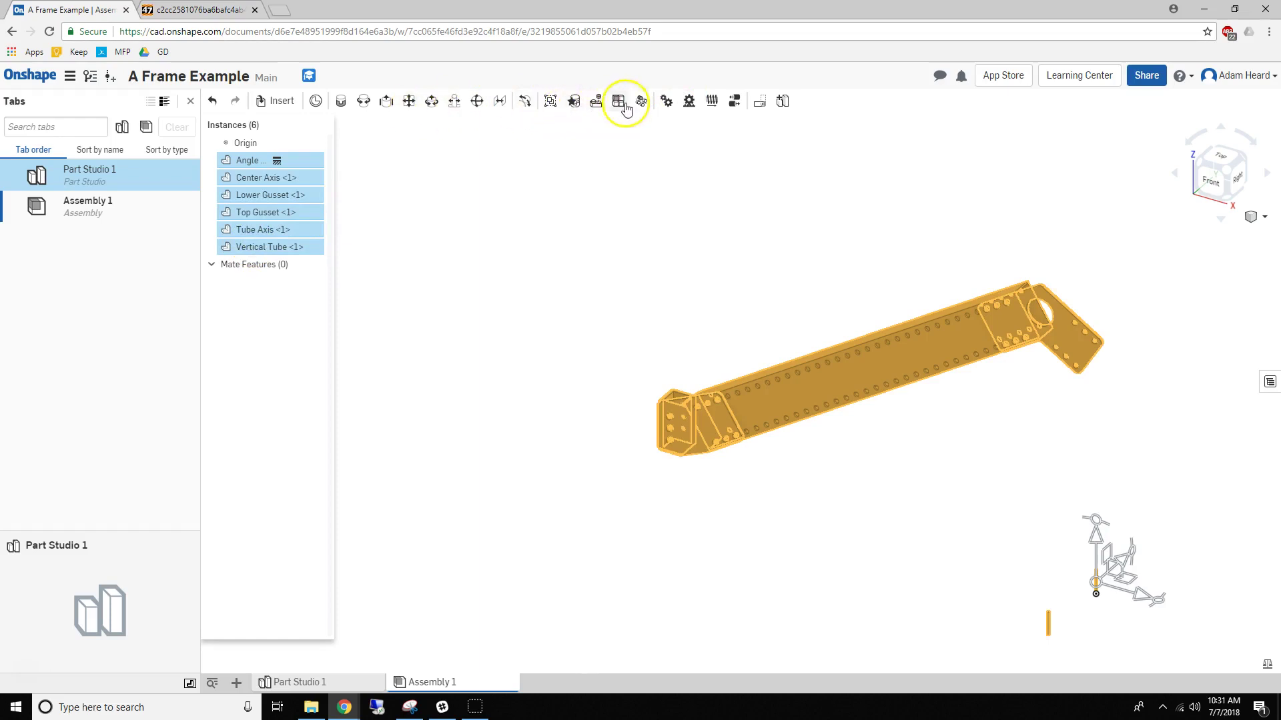
{"action": "left_click", "coordinate": [551, 101]}
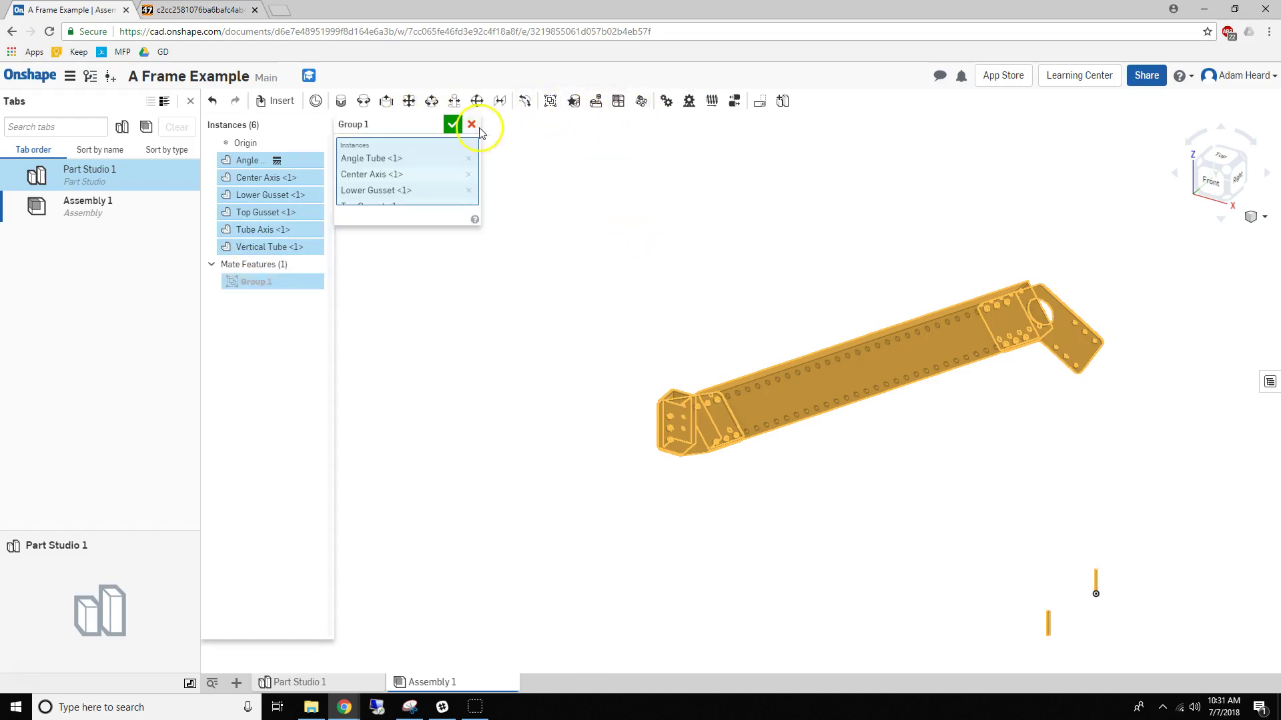
{"action": "left_click", "coordinate": [454, 125]}
Step: Start an assembly linear pattern with the Lower Gusset and Top Gusset as its instances
{"action": "scroll", "coordinate": [814, 358], "scroll_direction": "down", "scroll_amount": 3}
{"action": "right_click_drag", "start_coordinate": [815, 358], "coordinate": [867, 385]}
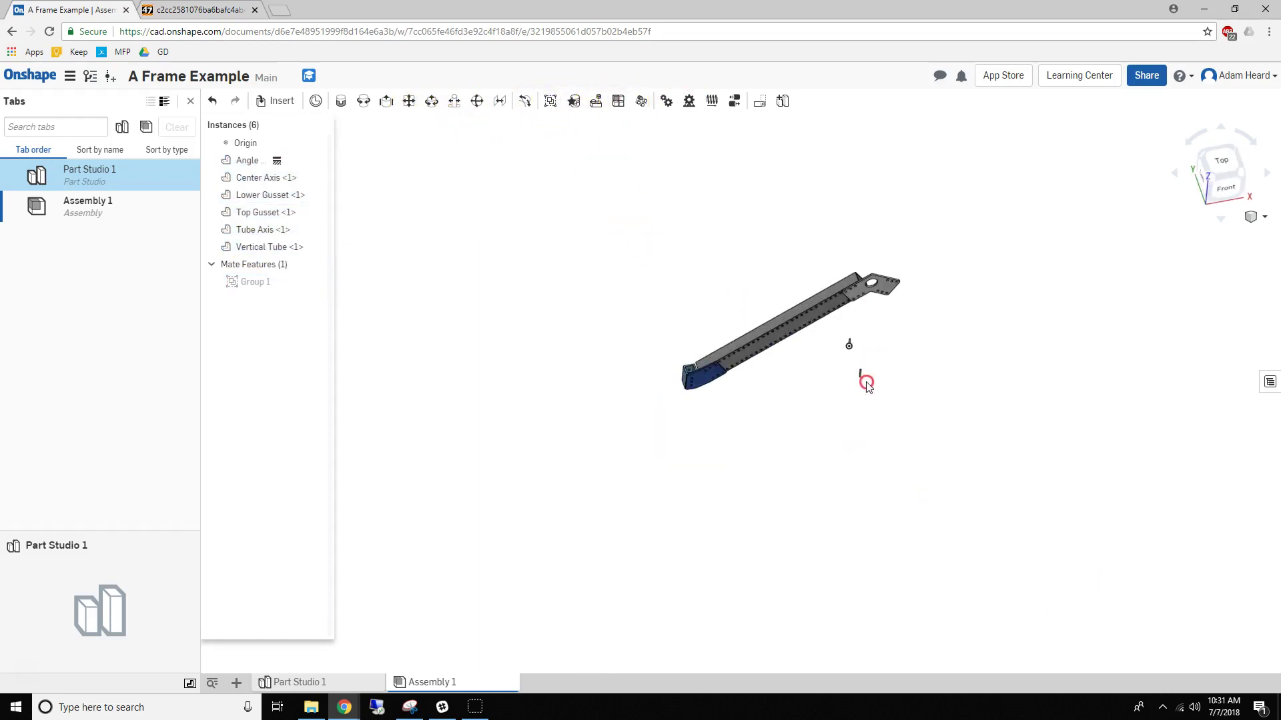
{"action": "scroll", "coordinate": [783, 347], "scroll_direction": "up", "scroll_amount": 5}
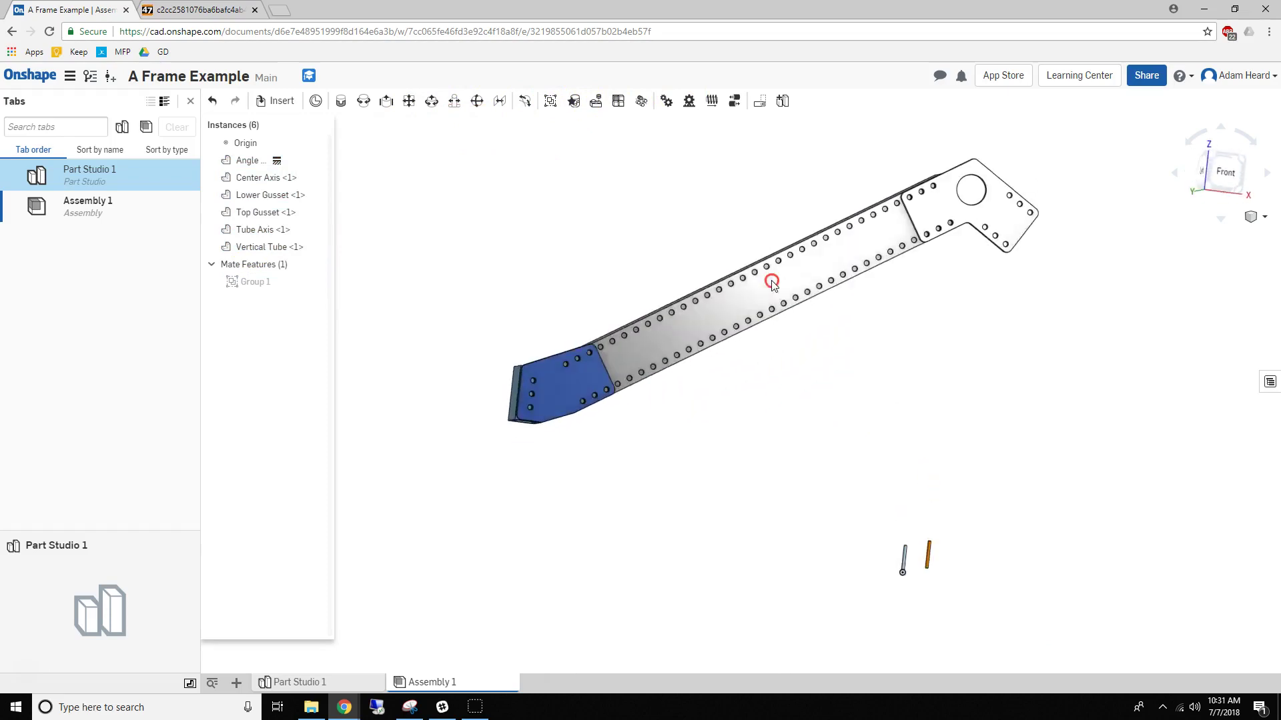
{"action": "left_click", "coordinate": [620, 101]}
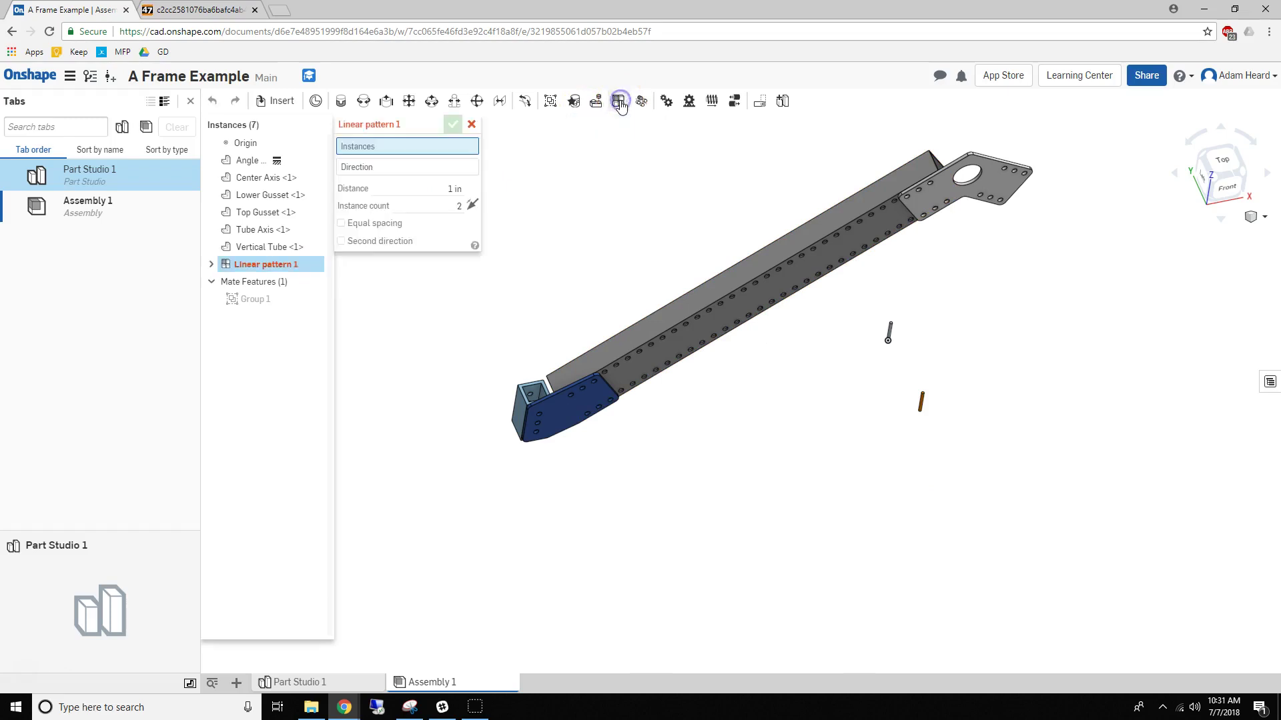
{"action": "scroll", "coordinate": [570, 359], "scroll_direction": "up", "scroll_amount": 6}
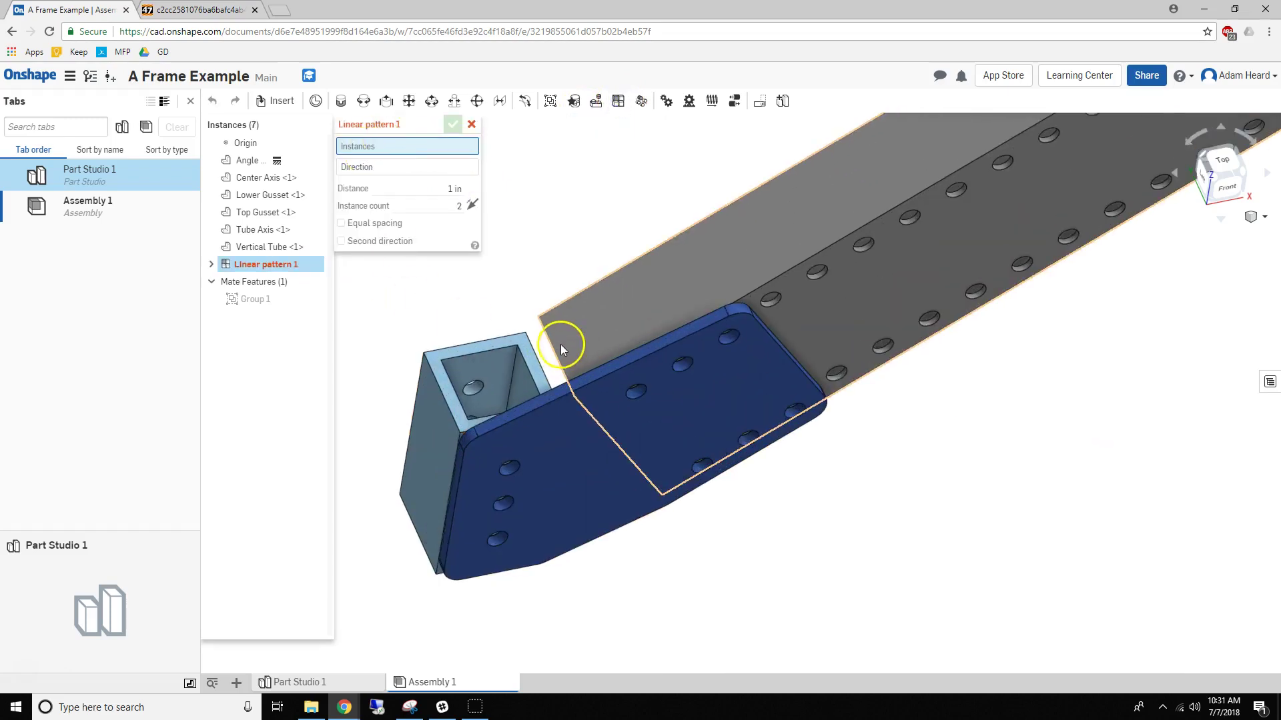
{"action": "left_click", "coordinate": [553, 347]}
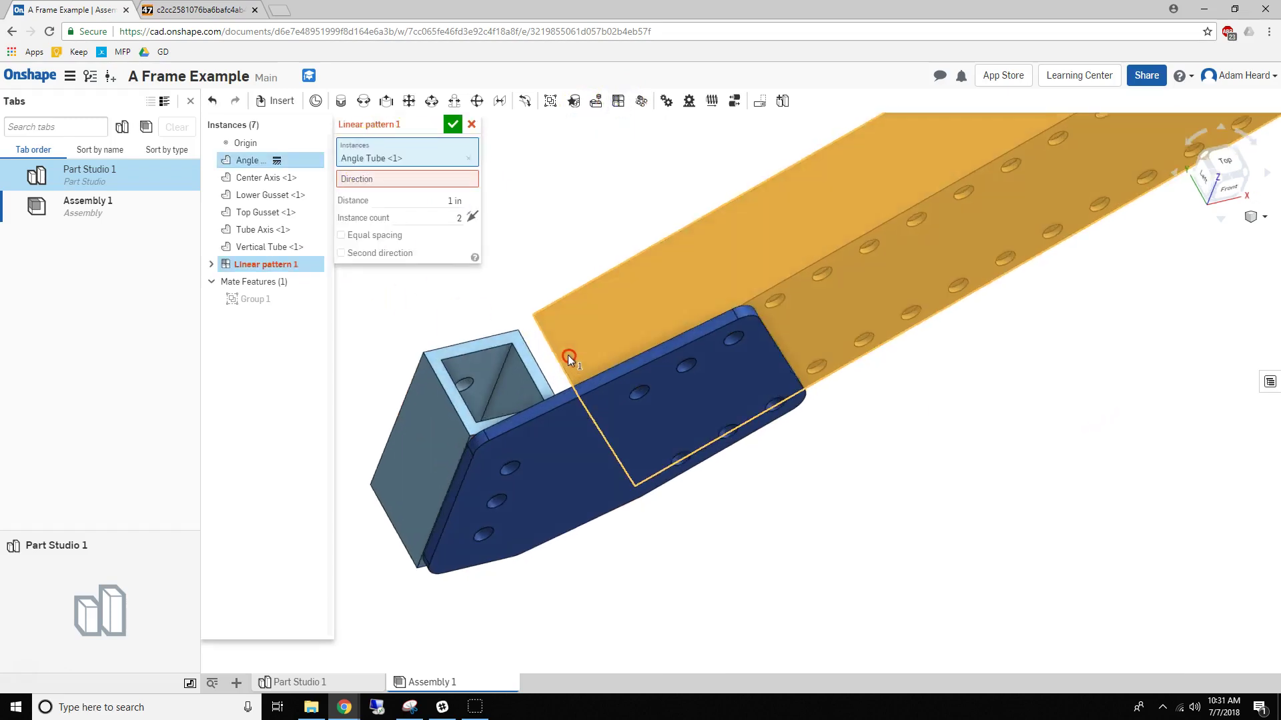
{"action": "left_click", "coordinate": [469, 160]}
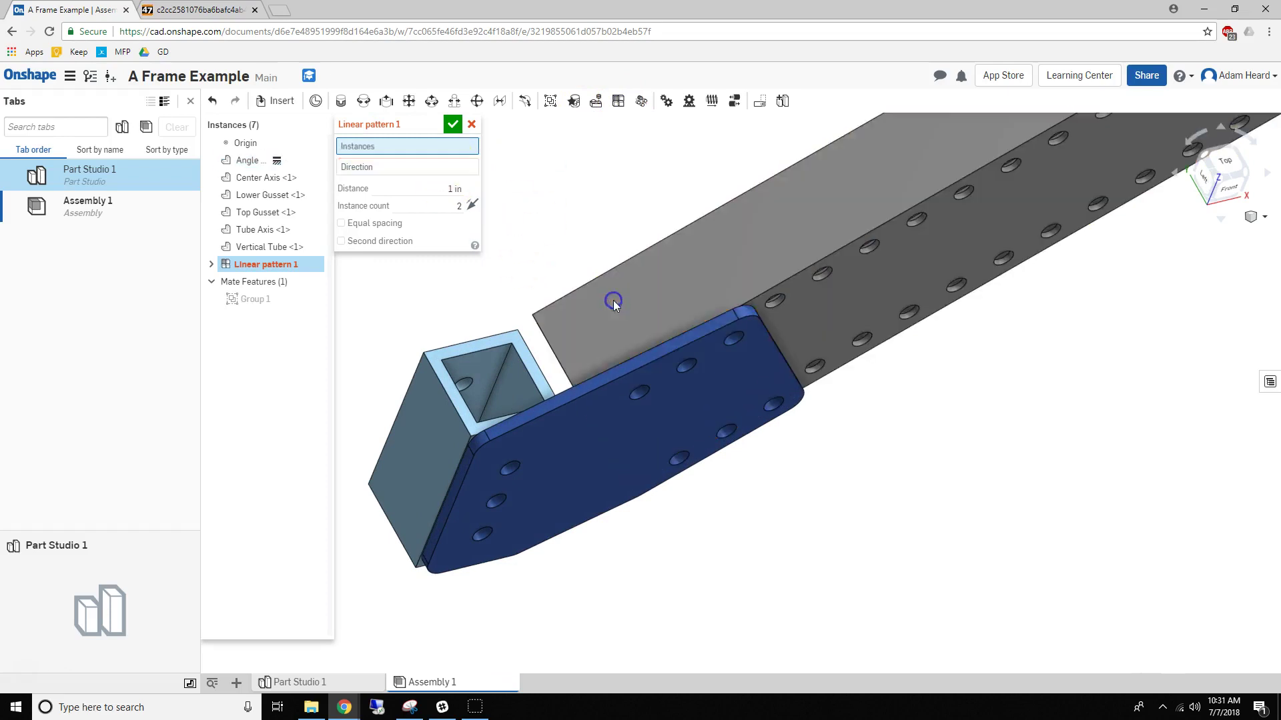
{"action": "left_click", "coordinate": [584, 430]}
{"action": "left_click", "coordinate": [437, 179]}
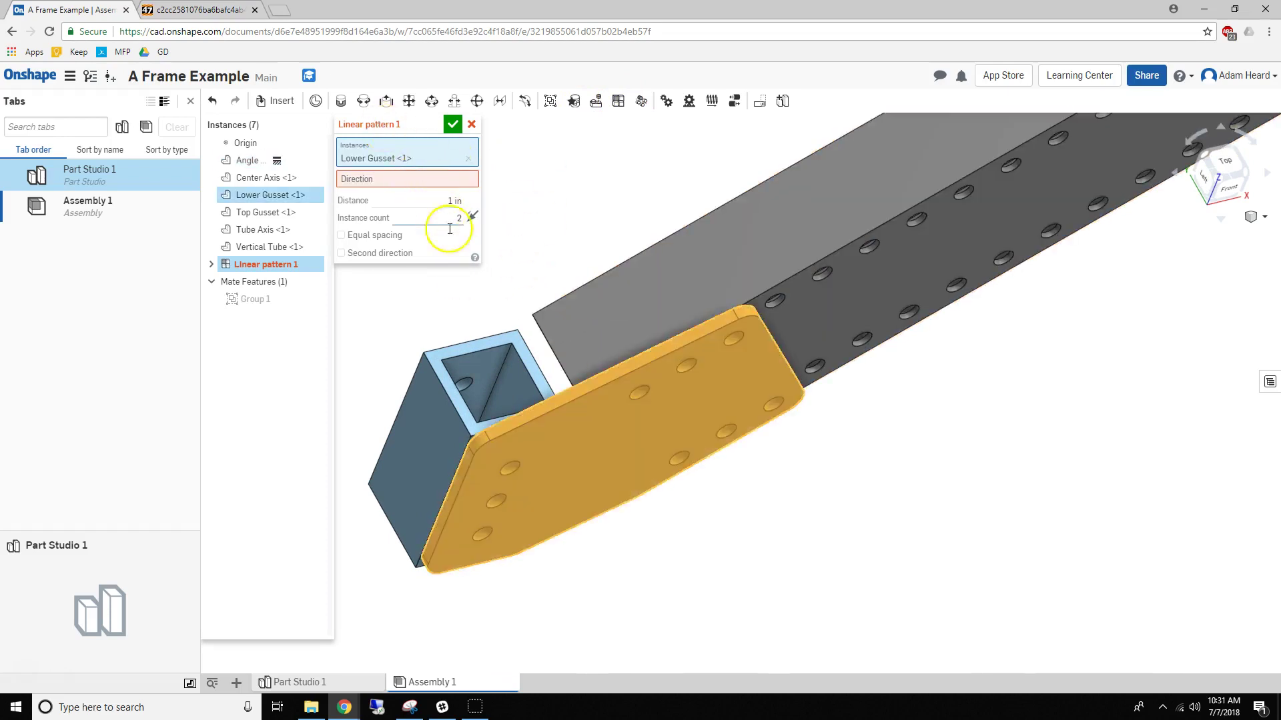
{"action": "scroll", "coordinate": [739, 284], "scroll_direction": "down", "scroll_amount": 5}
{"action": "middle_click_drag", "start_coordinate": [740, 283], "coordinate": [689, 398]}
{"action": "left_click", "coordinate": [999, 176]}
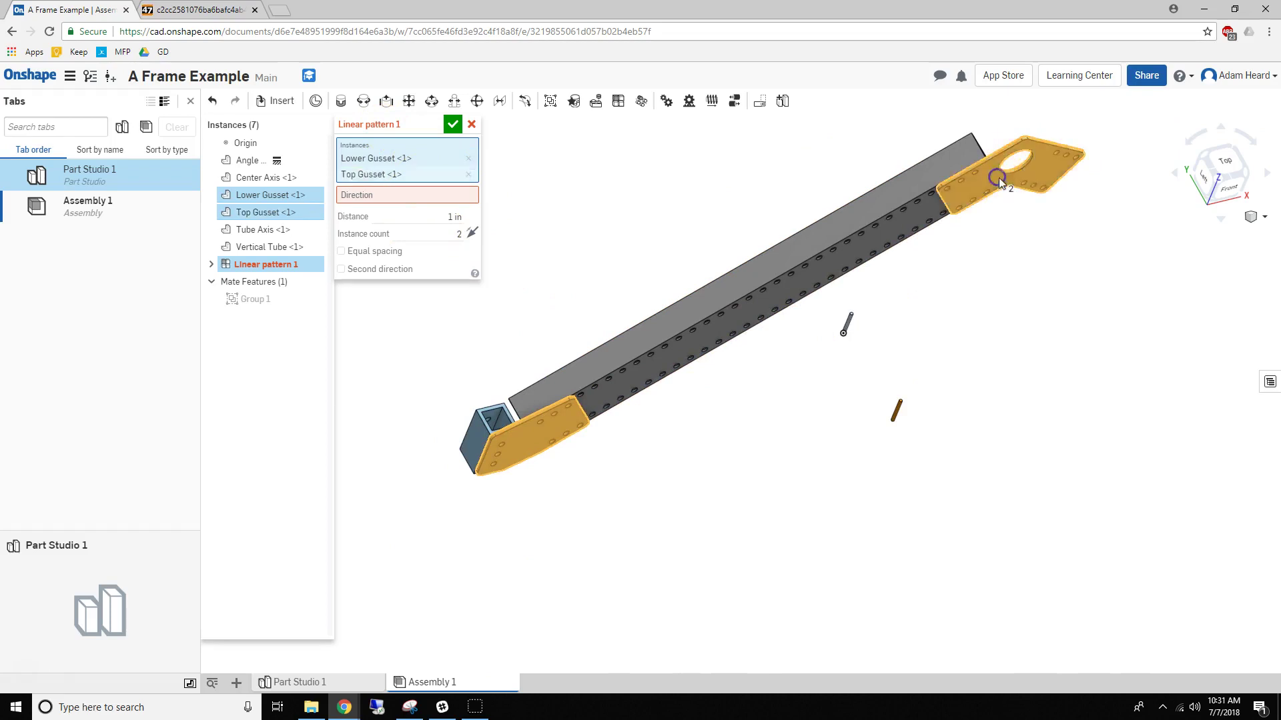
Step: Run the gusset pattern along the Angle Tube's short end edge with a 1.125 in distance and two instances, and complete it
{"action": "left_click", "coordinate": [427, 195]}
{"action": "scroll", "coordinate": [504, 407], "scroll_direction": "up", "scroll_amount": 5}
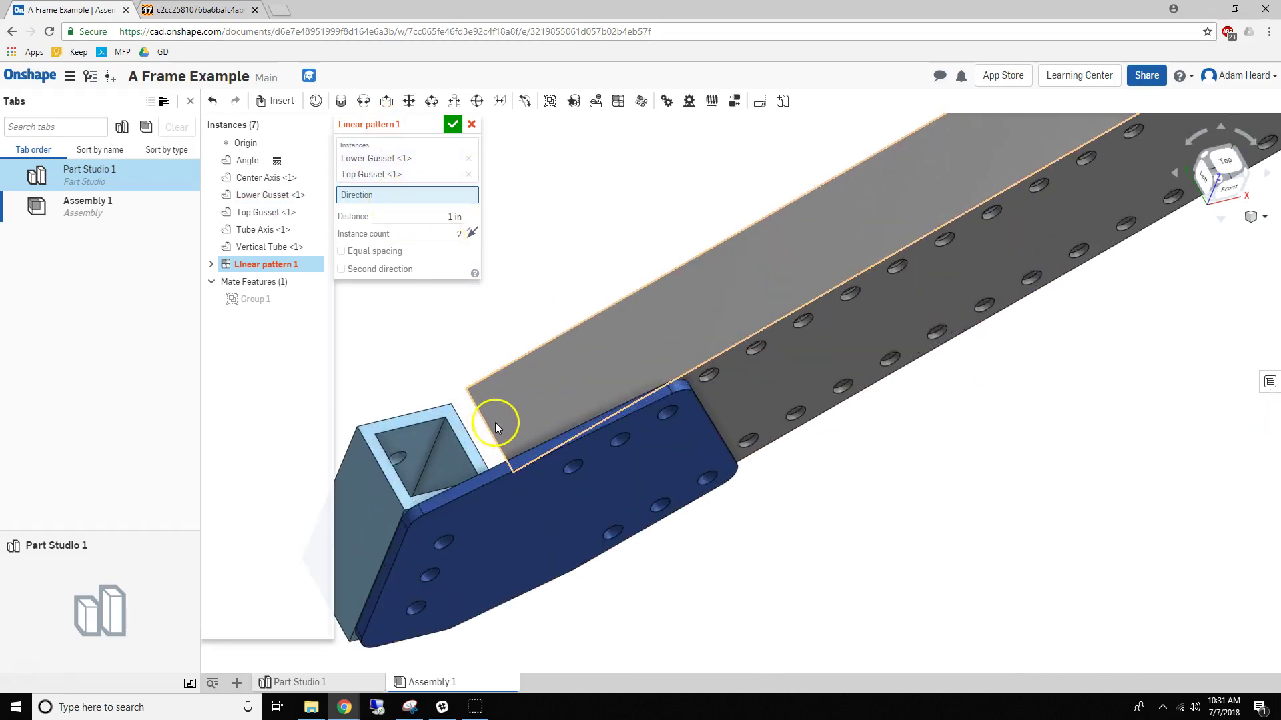
{"action": "left_click", "coordinate": [490, 432]}
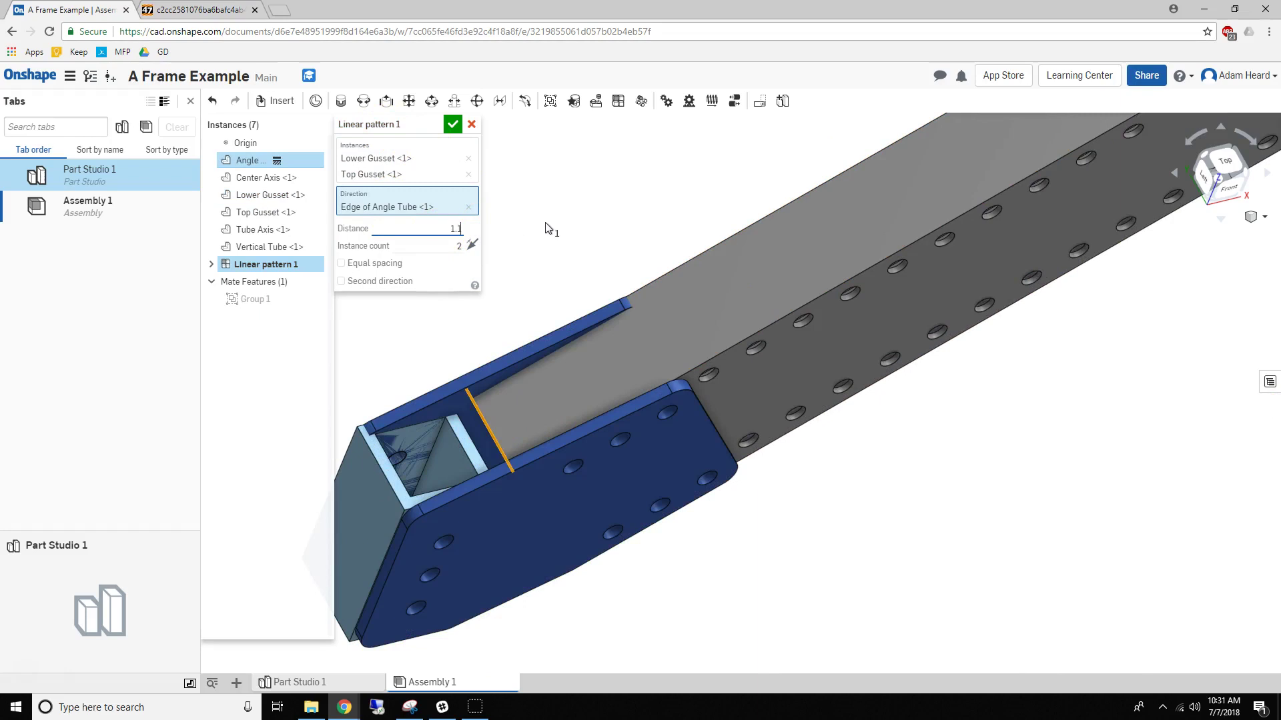
{"action": "key", "text": "Return"}
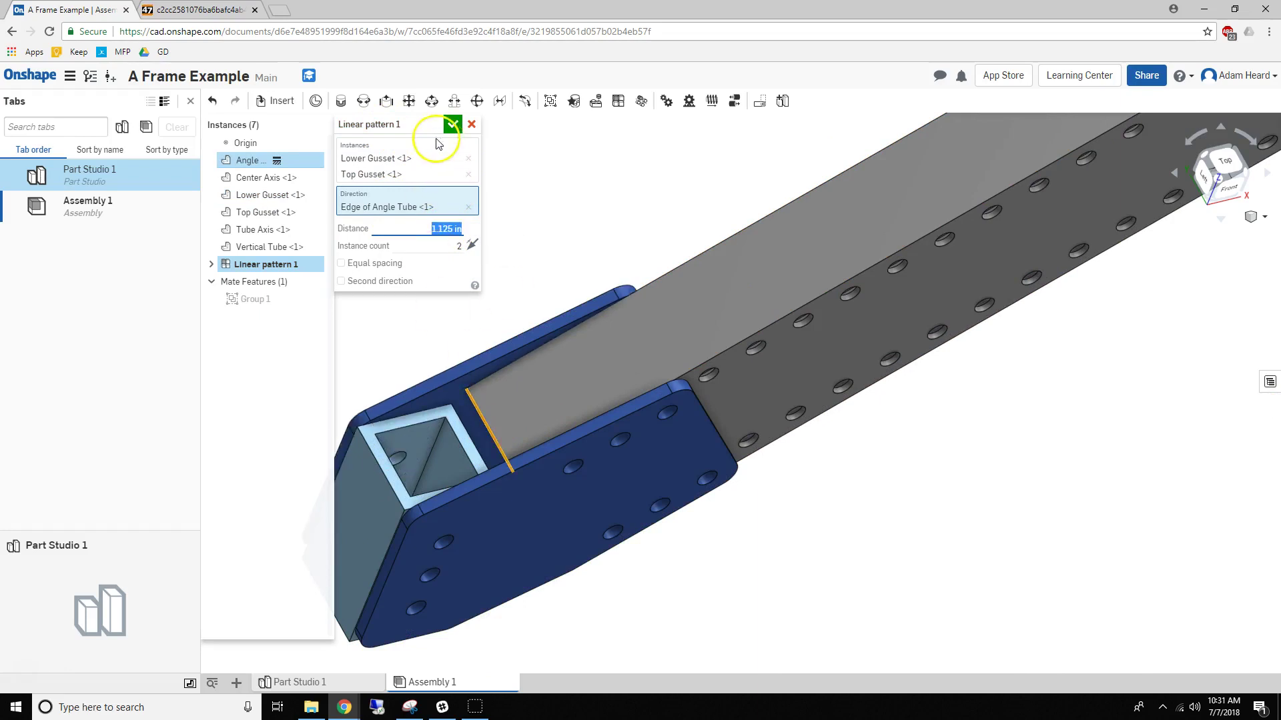
{"action": "left_click", "coordinate": [452, 124]}
{"action": "key", "text": "f"}
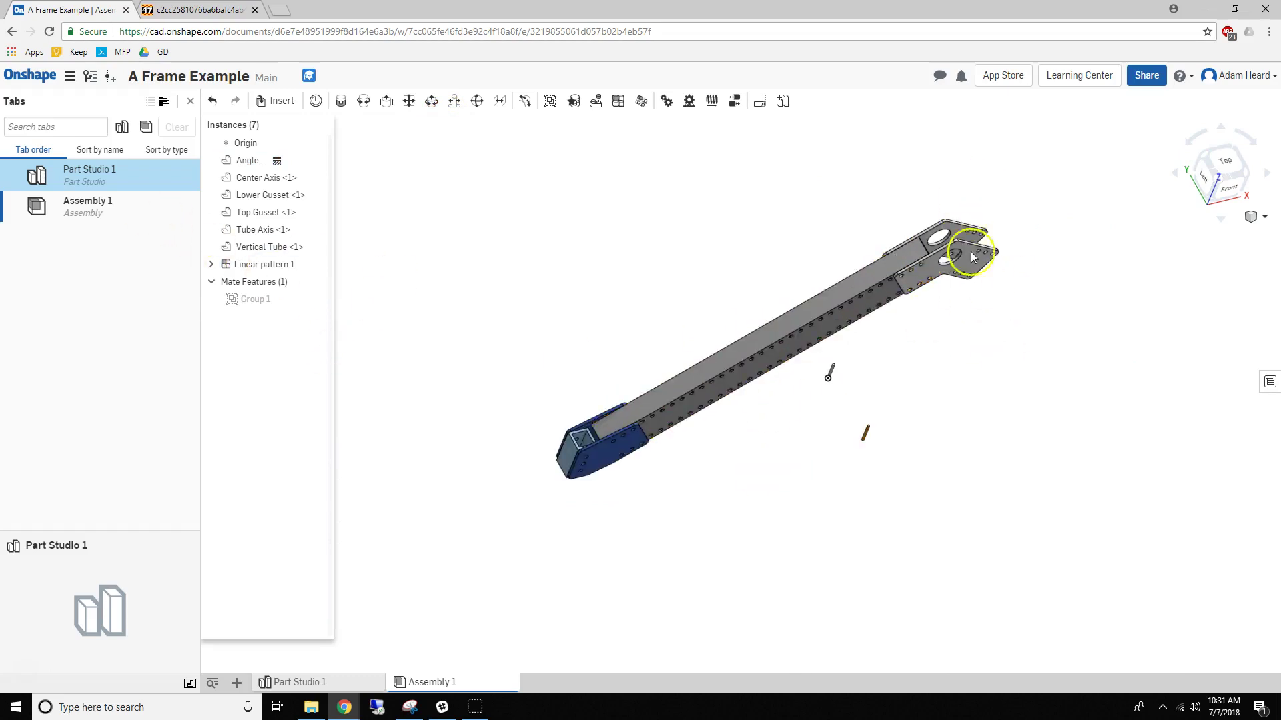
Step: Review the part names and quantities in the assembly's flattened bill of materials, and close it
{"action": "scroll", "coordinate": [971, 261], "scroll_direction": "up", "scroll_amount": 2}
{"action": "left_click", "coordinate": [1266, 381]}
{"action": "left_click", "coordinate": [1226, 146]}
{"action": "left_click", "coordinate": [1208, 186]}
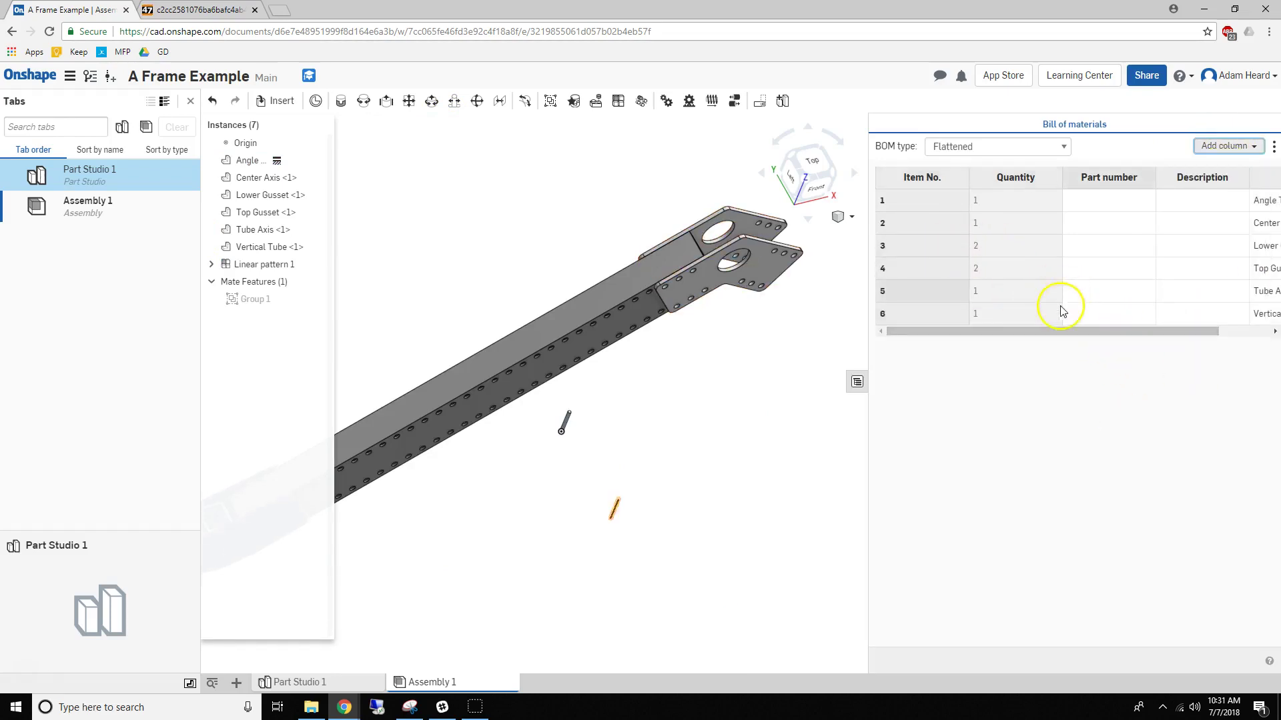
{"action": "left_click_drag", "start_coordinate": [1064, 331], "coordinate": [1127, 329]}
{"action": "scroll", "coordinate": [603, 309], "scroll_direction": "down", "scroll_amount": 3}
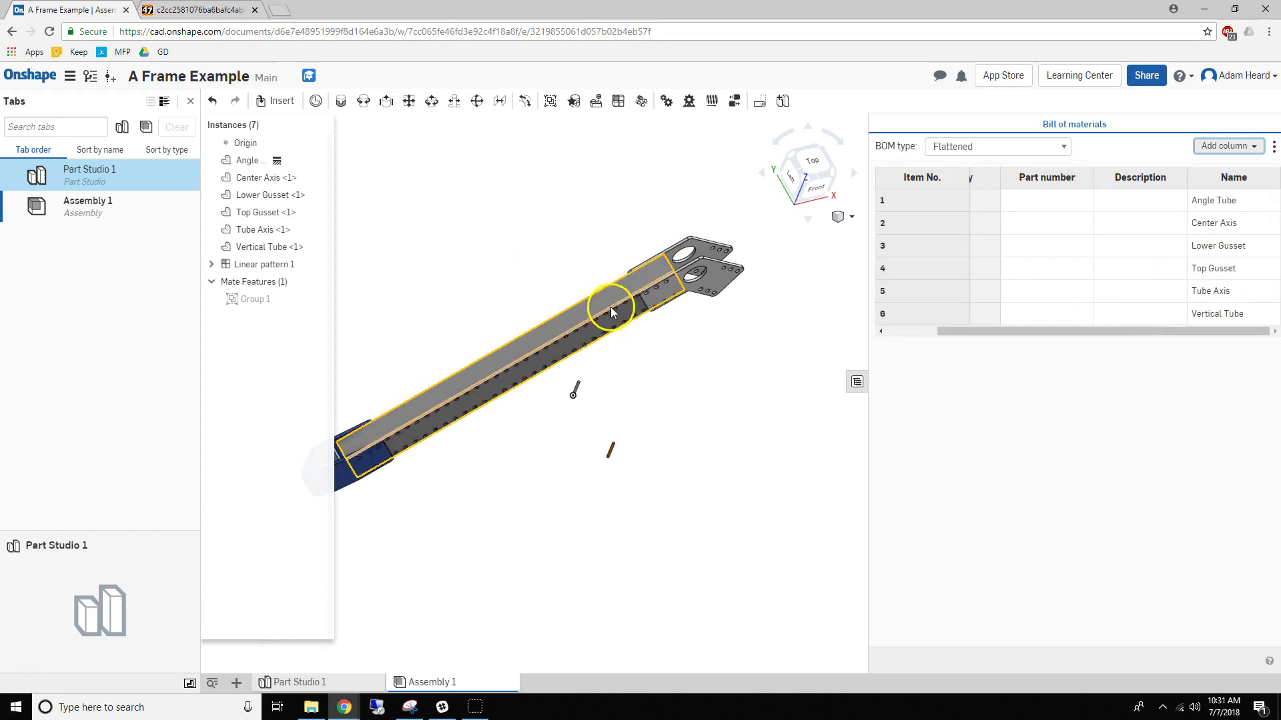
{"action": "left_click", "coordinate": [858, 381]}
{"action": "left_click", "coordinate": [819, 368]}
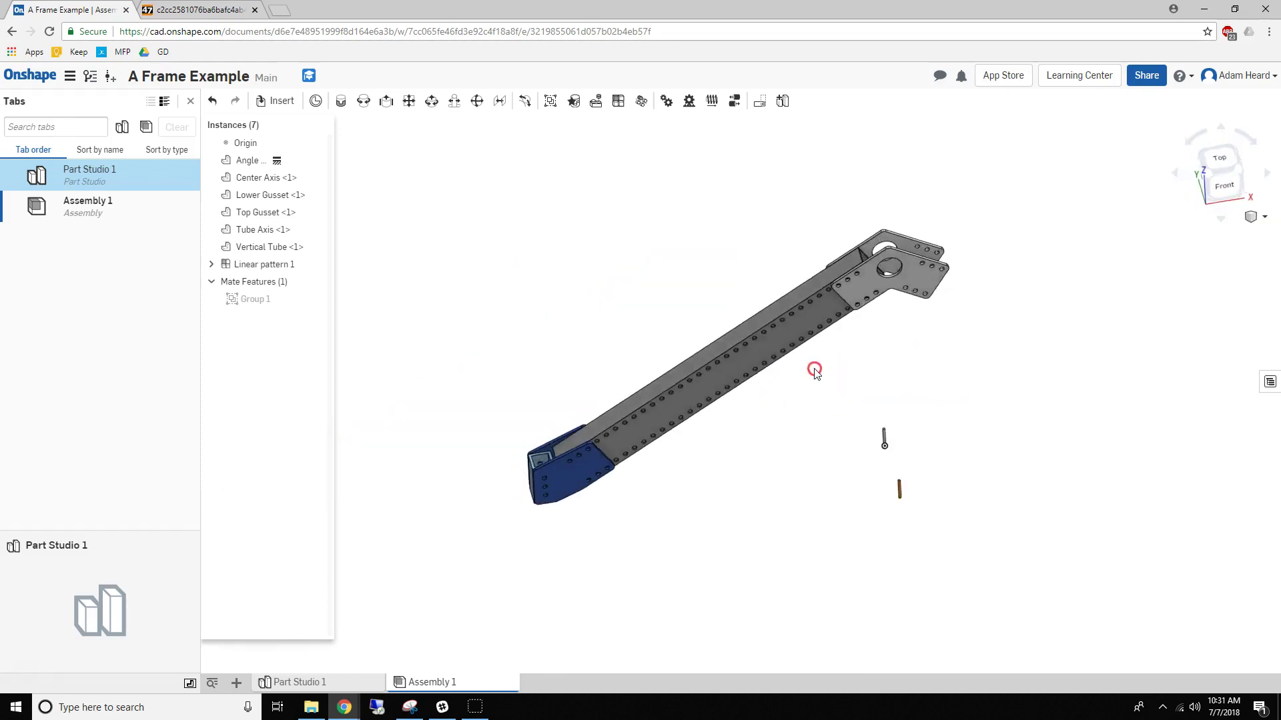
{"action": "key", "text": "shift+1"}
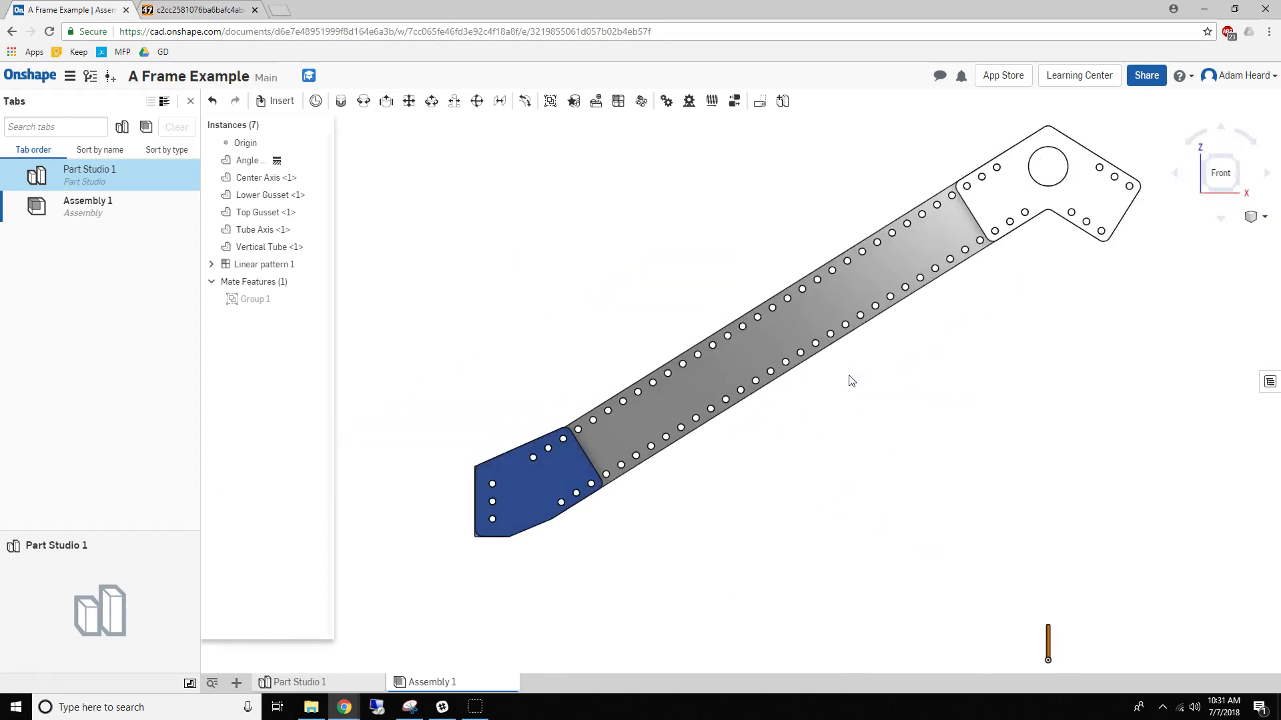
{"action": "right_click_drag", "start_coordinate": [851, 380], "coordinate": [680, 294]}
{"action": "left_click", "coordinate": [669, 352]}
{"action": "right_click_drag", "start_coordinate": [602, 265], "coordinate": [594, 247]}
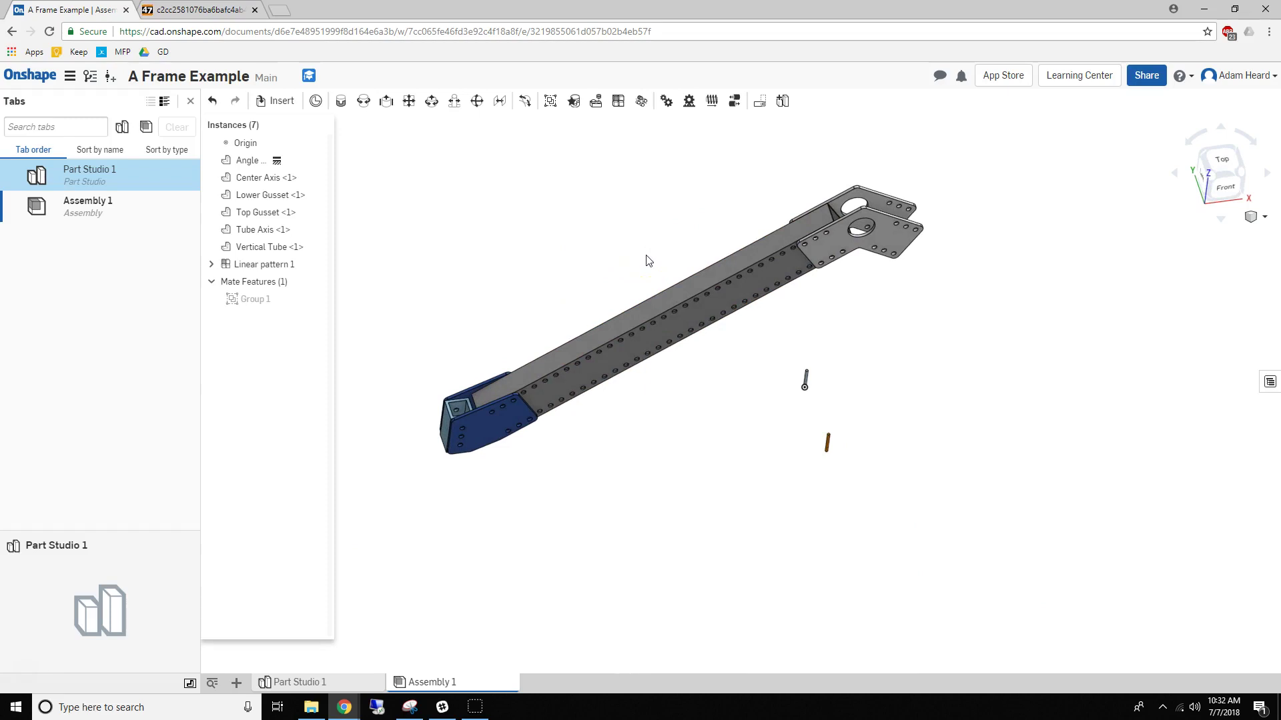
{"action": "right_click_drag", "start_coordinate": [636, 260], "coordinate": [649, 254]}
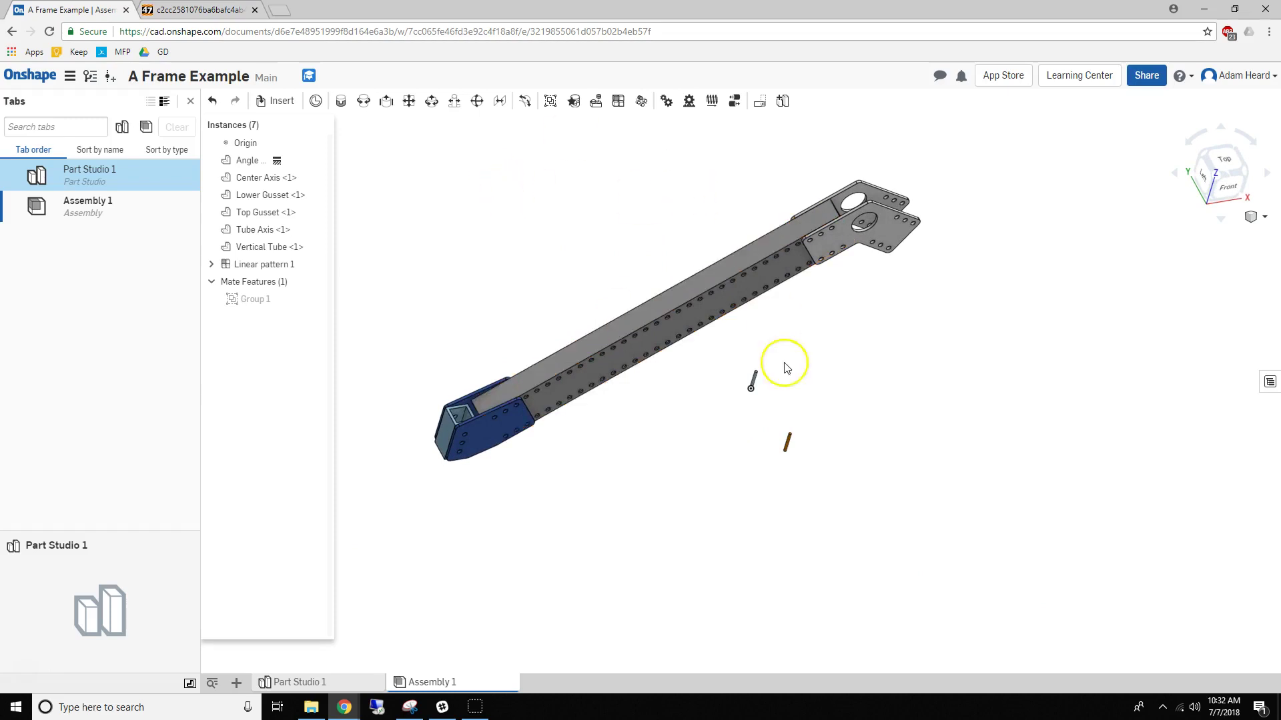
{"action": "right_click_drag", "start_coordinate": [858, 205], "coordinate": [844, 206]}
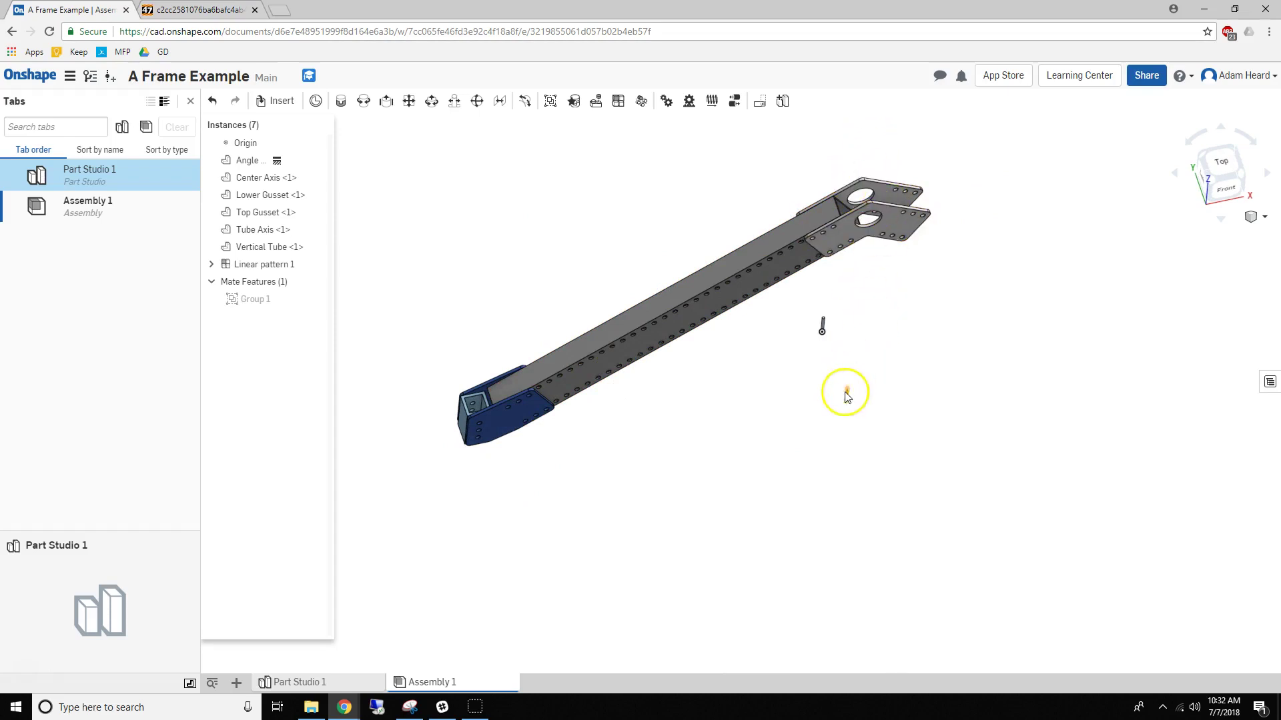
Step: Start an assembly circular pattern with both Lower Gussets, the Vertical Tube and the Angle Tube as its instances
{"action": "left_click", "coordinate": [647, 107]}
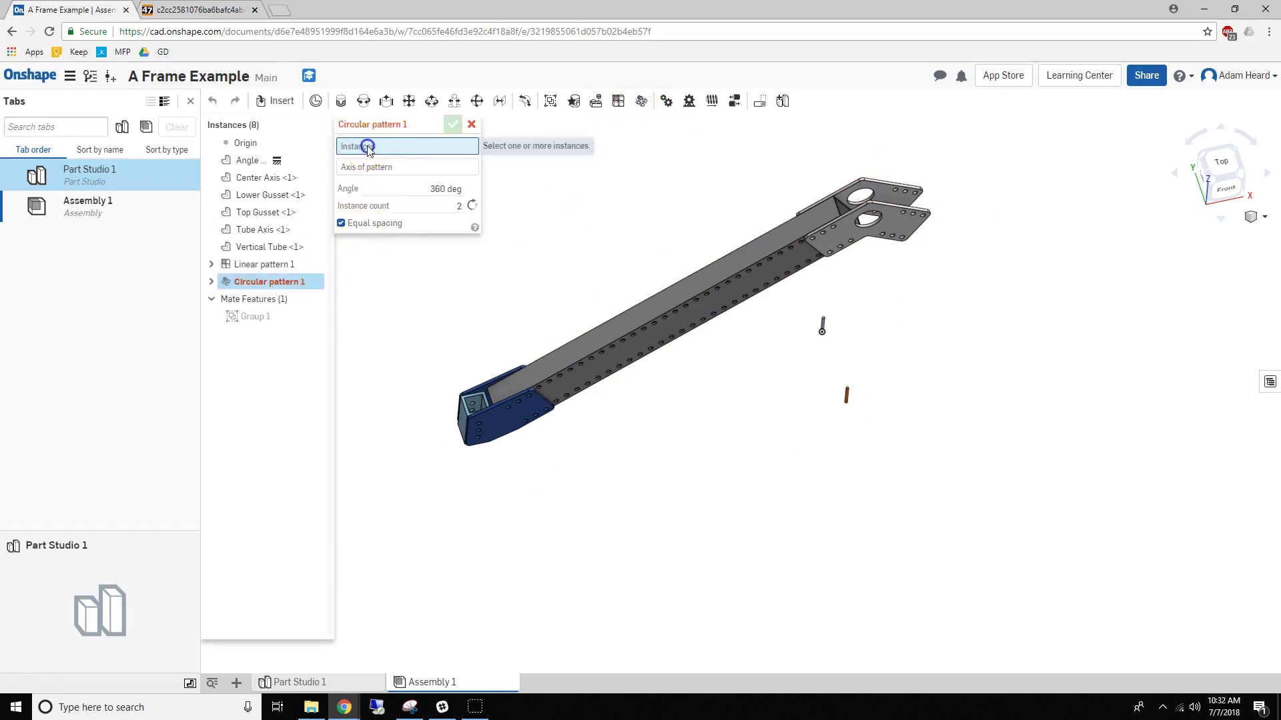
{"action": "scroll", "coordinate": [527, 397], "scroll_direction": "up", "scroll_amount": 5}
{"action": "left_click", "coordinate": [543, 393]}
{"action": "left_click", "coordinate": [455, 335]}
{"action": "left_click", "coordinate": [499, 305]}
{"action": "left_click", "coordinate": [543, 309]}
{"action": "scroll", "coordinate": [543, 309], "scroll_direction": "down", "scroll_amount": 5}
Step: Run the circular pattern around the face of the Tube Axis at 180 deg with two equally spaced instances, and complete it
{"action": "left_click", "coordinate": [377, 217]}
{"action": "scroll", "coordinate": [1036, 346], "scroll_direction": "up", "scroll_amount": 5}
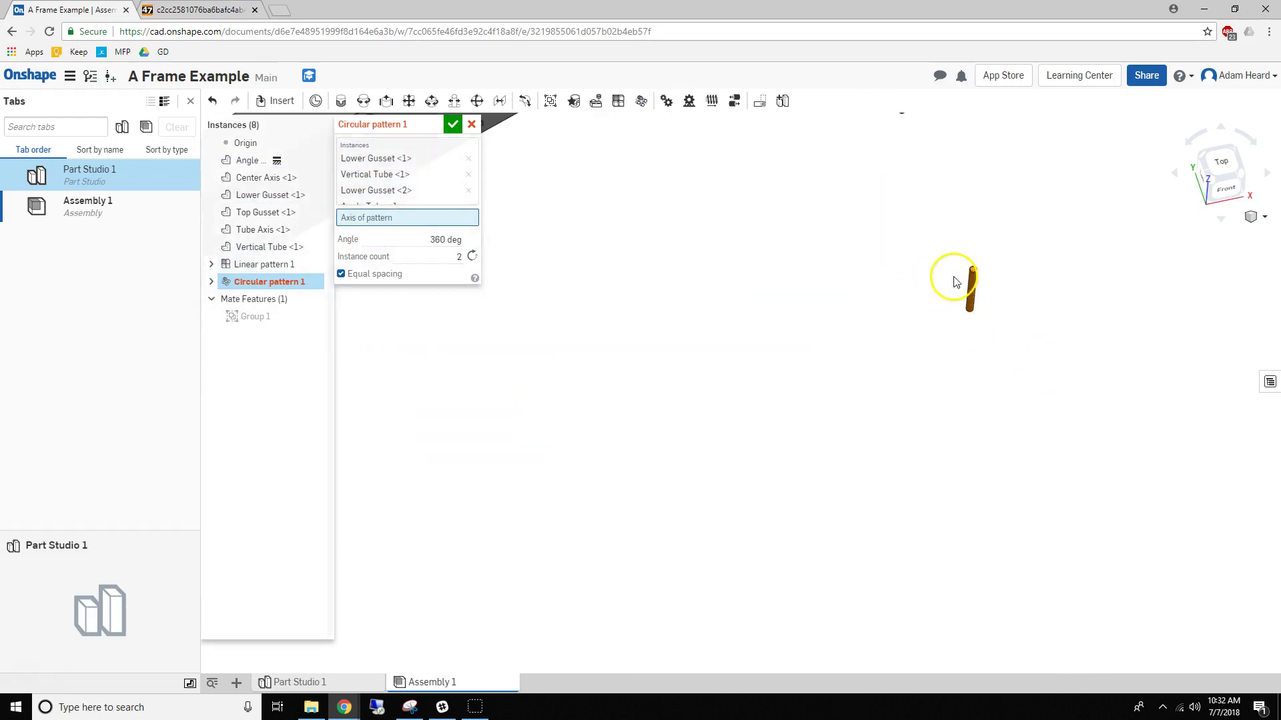
{"action": "left_click", "coordinate": [972, 294]}
{"action": "left_click", "coordinate": [423, 268]}
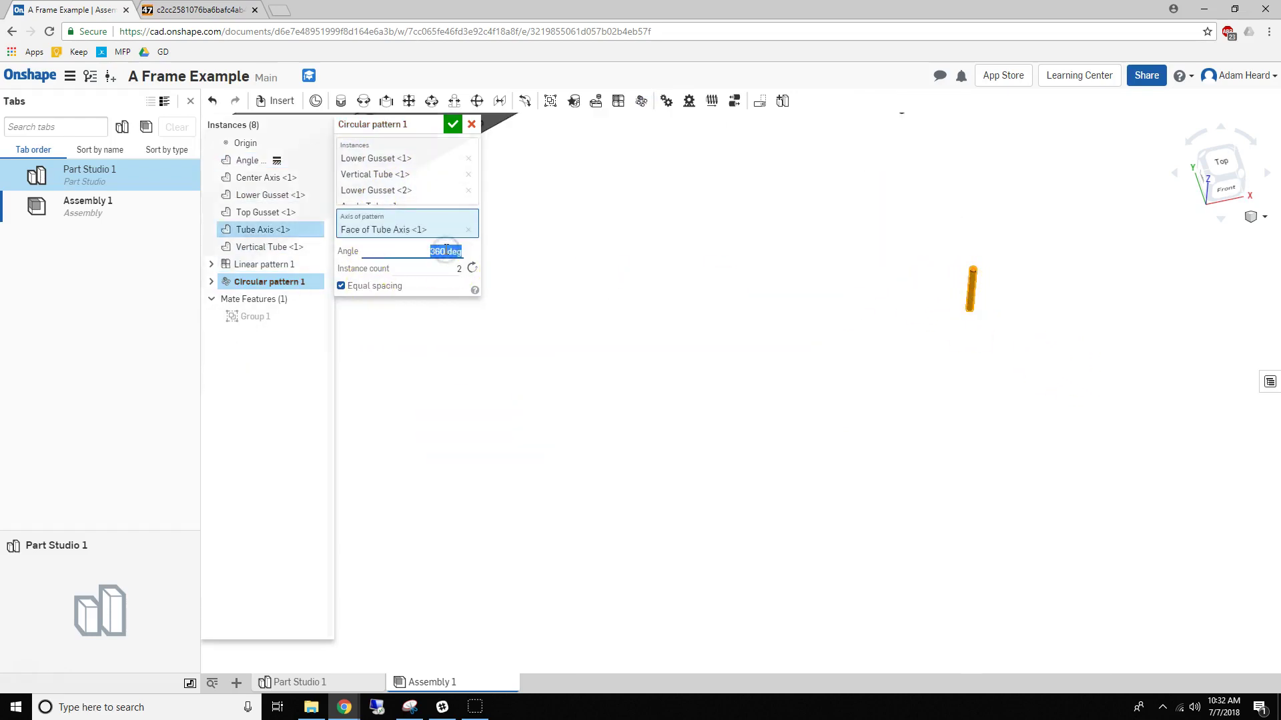
{"action": "scroll", "coordinate": [1022, 300], "scroll_direction": "down", "scroll_amount": 6}
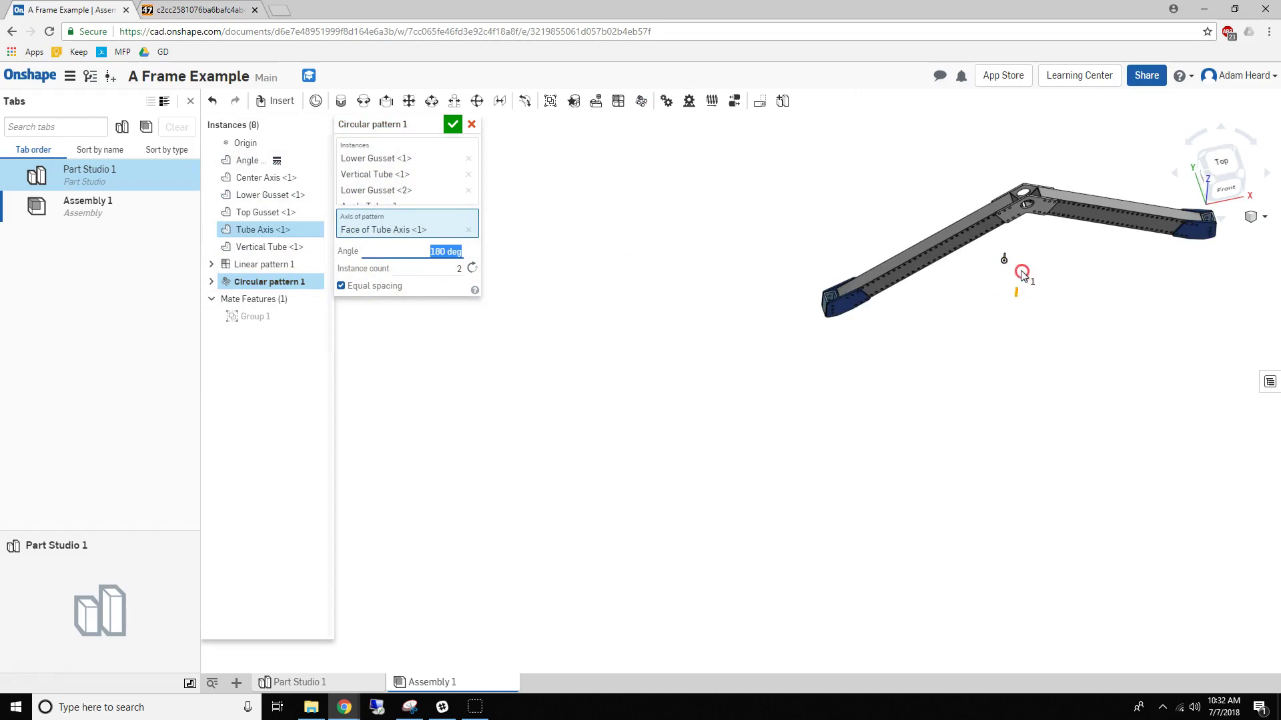
{"action": "right_click_drag", "start_coordinate": [1021, 272], "coordinate": [1020, 230]}
{"action": "left_click", "coordinate": [450, 130]}
Step: Start a second circular pattern with all tubes and gussets of both joined legs as its instances, including both Top Gussets
{"action": "middle_click_drag", "start_coordinate": [1030, 314], "coordinate": [779, 402]}
{"action": "right_click_drag", "start_coordinate": [663, 337], "coordinate": [665, 378]}
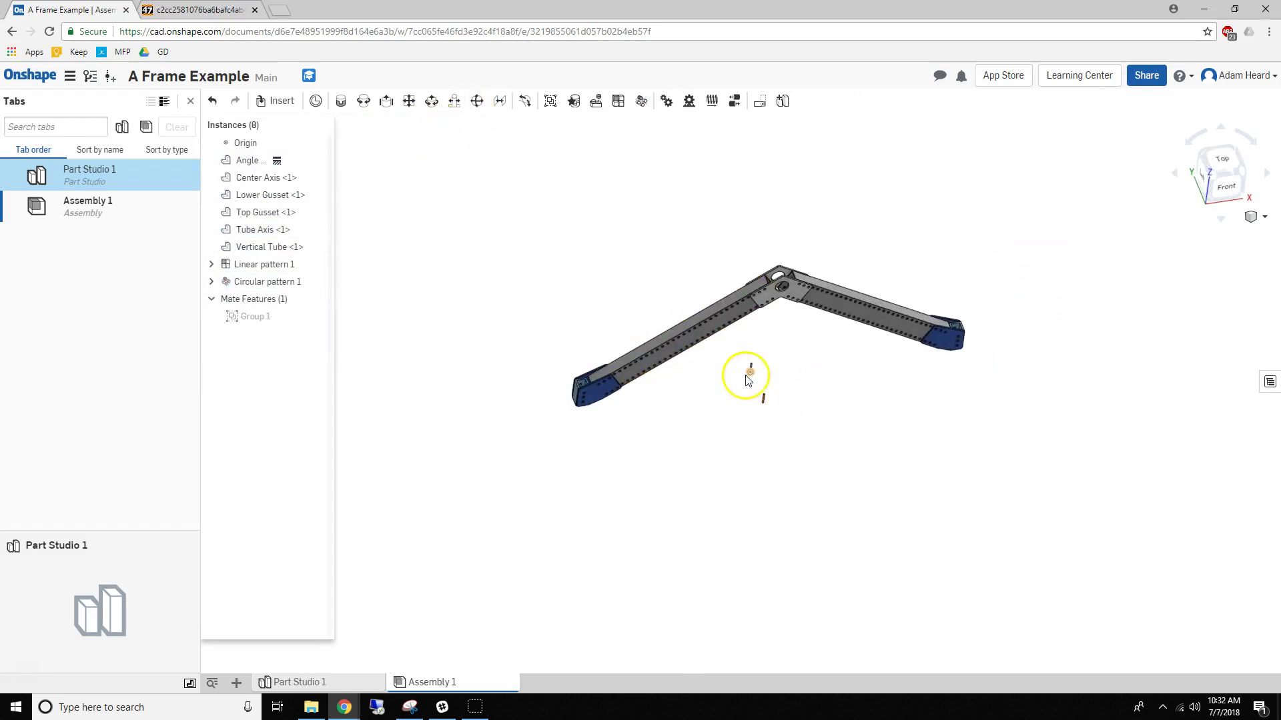
{"action": "left_click", "coordinate": [641, 101]}
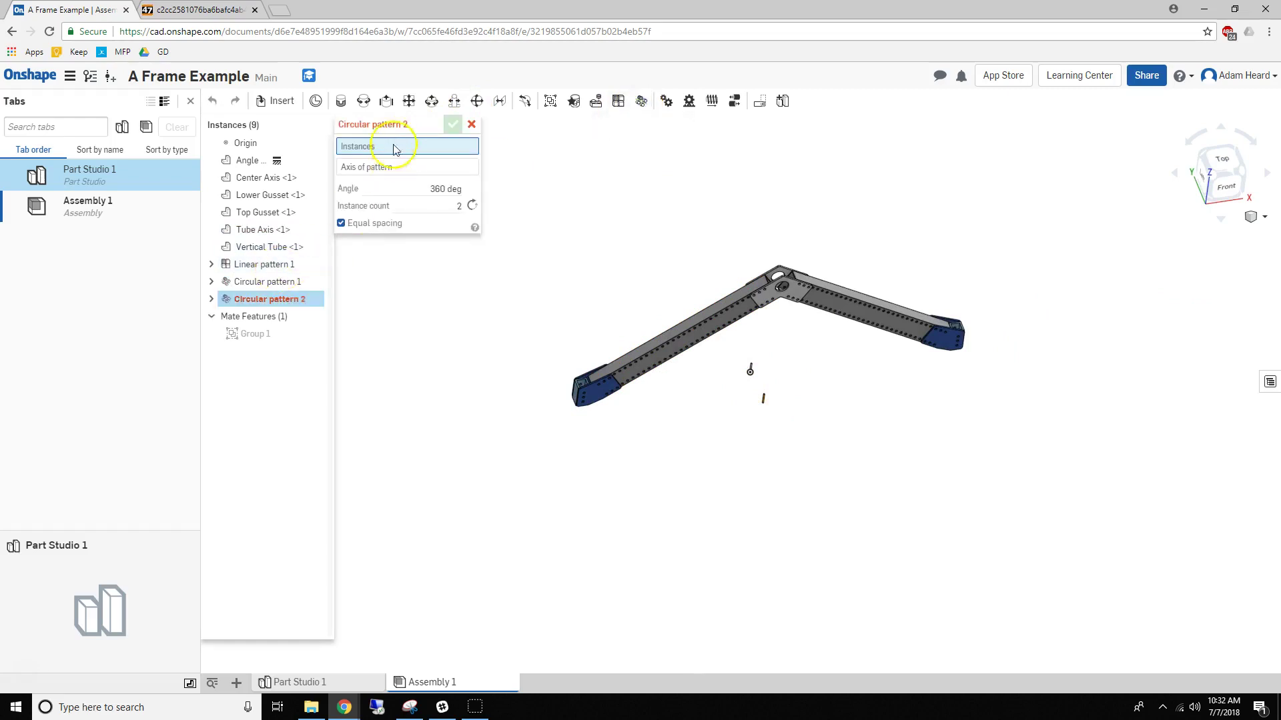
{"action": "scroll", "coordinate": [733, 367], "scroll_direction": "up", "scroll_amount": 5}
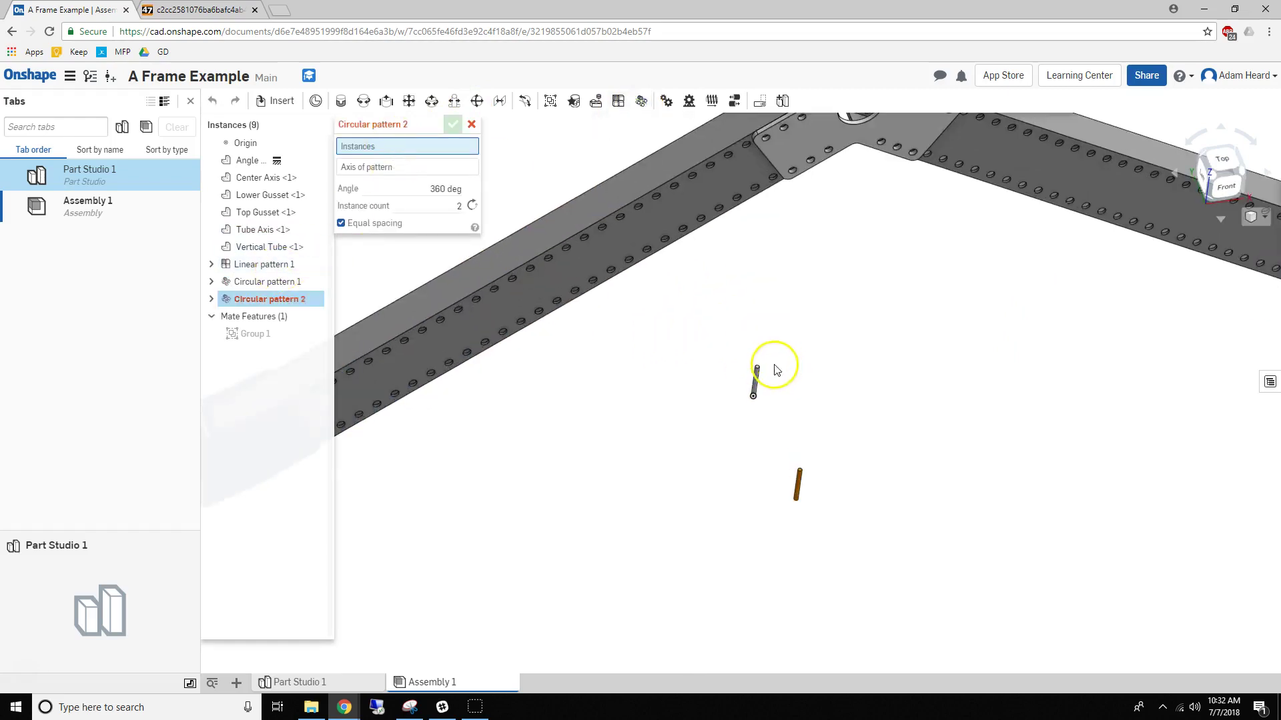
{"action": "scroll", "coordinate": [776, 370], "scroll_direction": "down", "scroll_amount": 5}
{"action": "scroll", "coordinate": [441, 365], "scroll_direction": "up", "scroll_amount": 4}
{"action": "left_click", "coordinate": [443, 378]}
{"action": "left_click", "coordinate": [413, 356]}
{"action": "left_click", "coordinate": [414, 343]}
{"action": "left_click", "coordinate": [451, 344]}
{"action": "scroll", "coordinate": [827, 272], "scroll_direction": "down", "scroll_amount": 5}
{"action": "scroll", "coordinate": [894, 214], "scroll_direction": "up", "scroll_amount": 4}
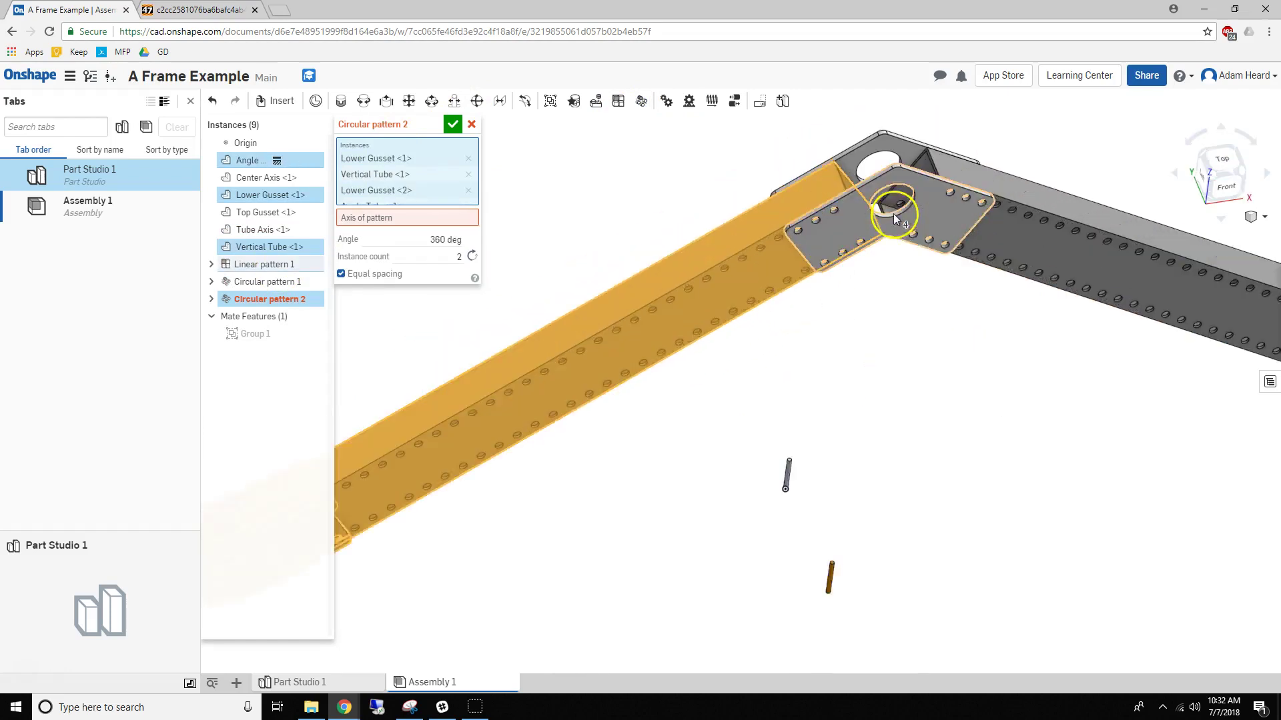
{"action": "left_click", "coordinate": [924, 219]}
{"action": "scroll", "coordinate": [1080, 387], "scroll_direction": "down", "scroll_amount": 4}
{"action": "scroll", "coordinate": [1147, 413], "scroll_direction": "down", "scroll_amount": 3}
{"action": "scroll", "coordinate": [1101, 353], "scroll_direction": "up", "scroll_amount": 4}
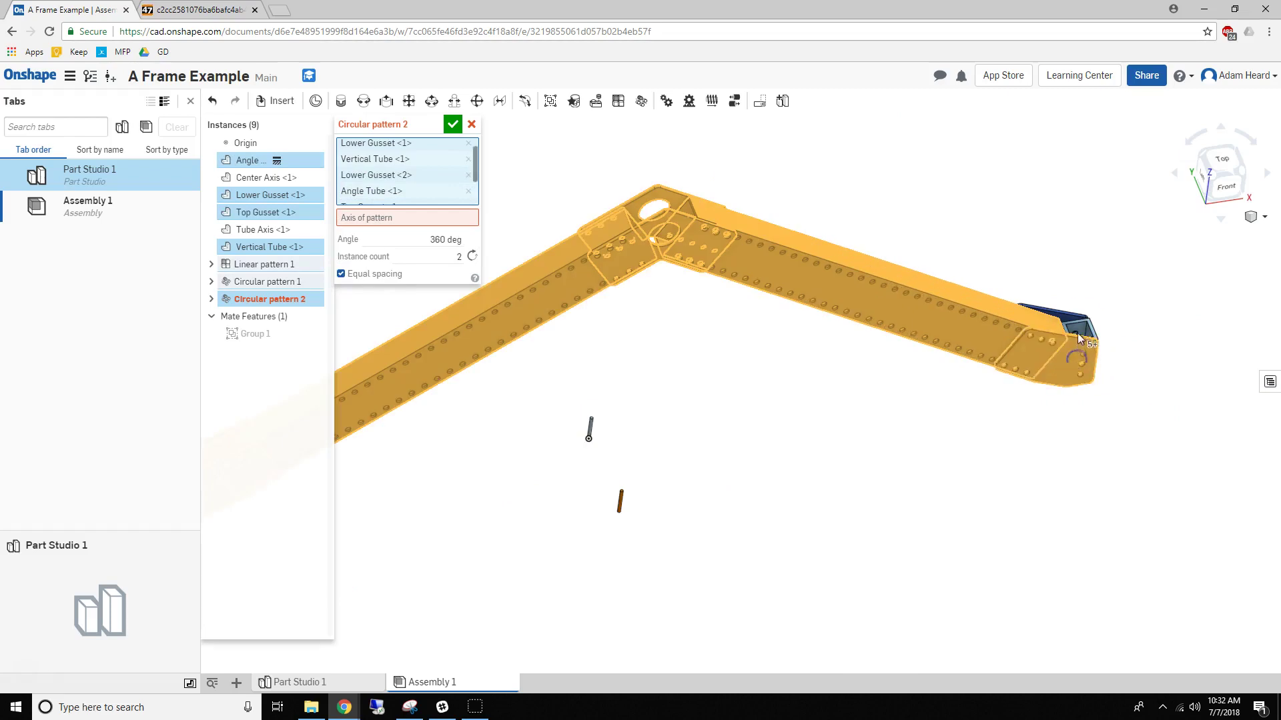
{"action": "scroll", "coordinate": [594, 270], "scroll_direction": "down", "scroll_amount": 5}
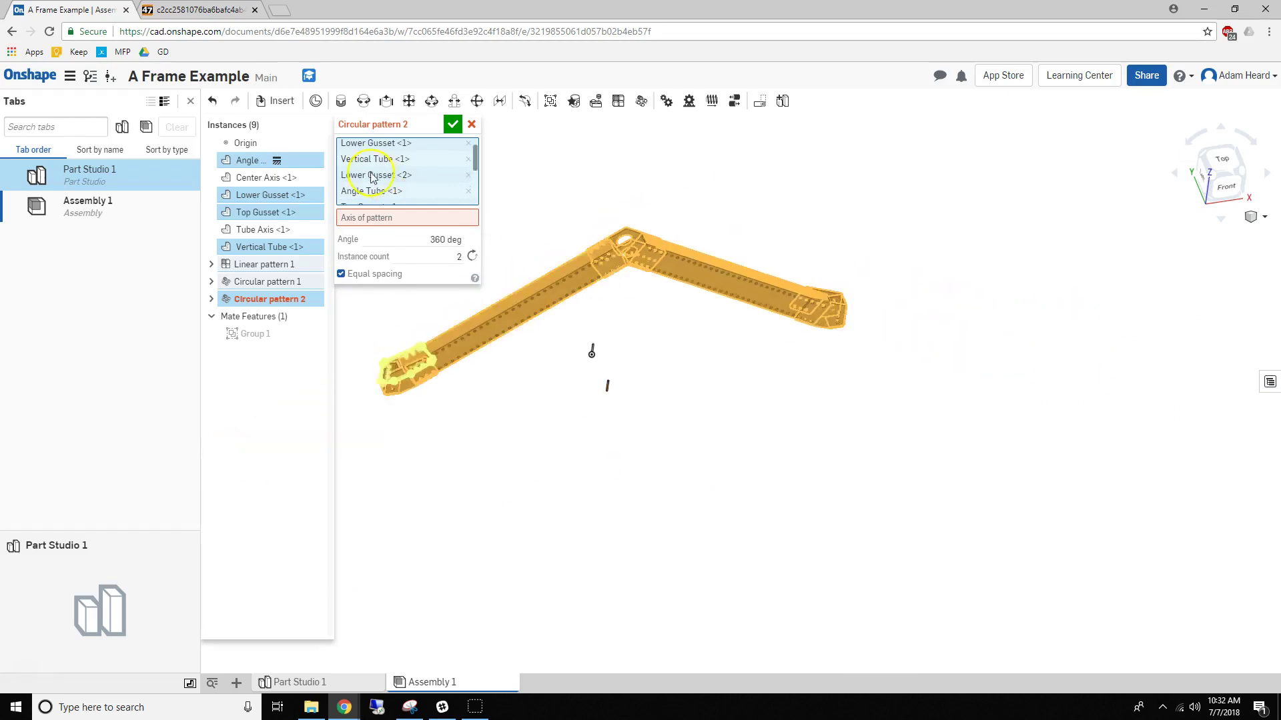
Step: Run the second circular pattern around the face of the Center Axis at 180 deg with two instances, and complete it
{"action": "left_click", "coordinate": [383, 219]}
{"action": "scroll", "coordinate": [634, 335], "scroll_direction": "up", "scroll_amount": 3}
{"action": "scroll", "coordinate": [554, 360], "scroll_direction": "up", "scroll_amount": 3}
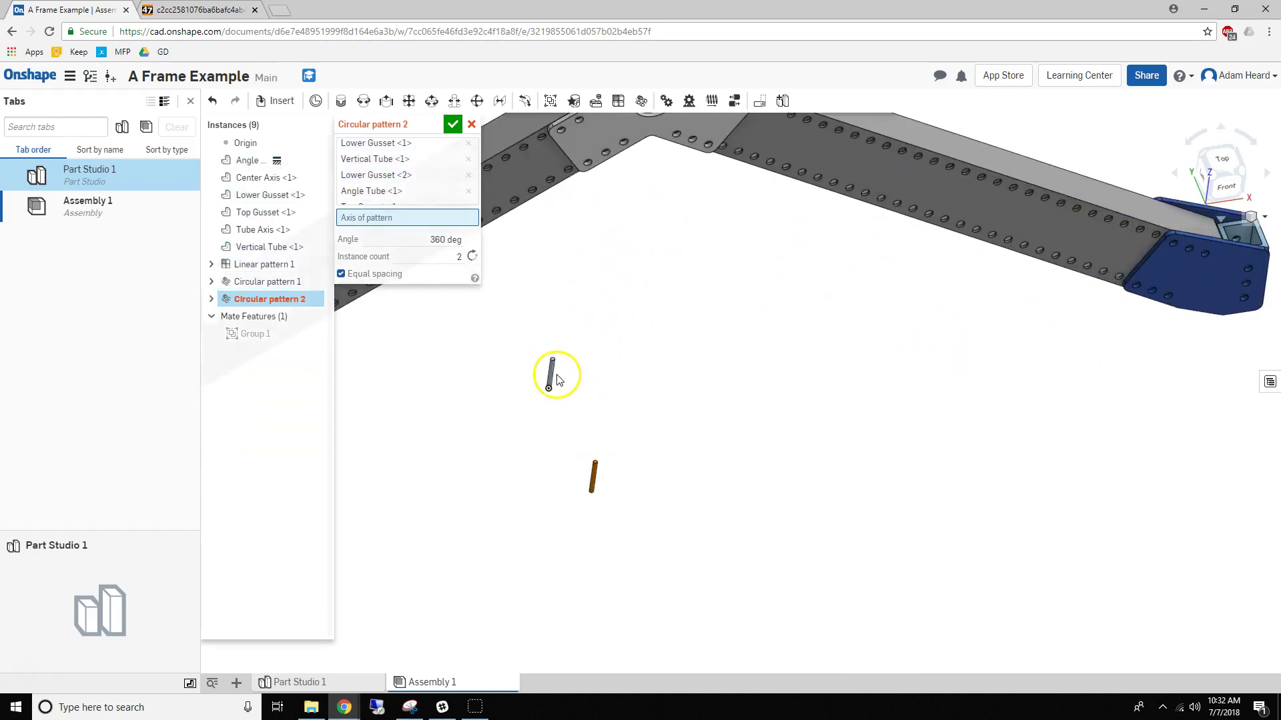
{"action": "left_click", "coordinate": [557, 379]}
{"action": "scroll", "coordinate": [551, 374], "scroll_direction": "down", "scroll_amount": 5}
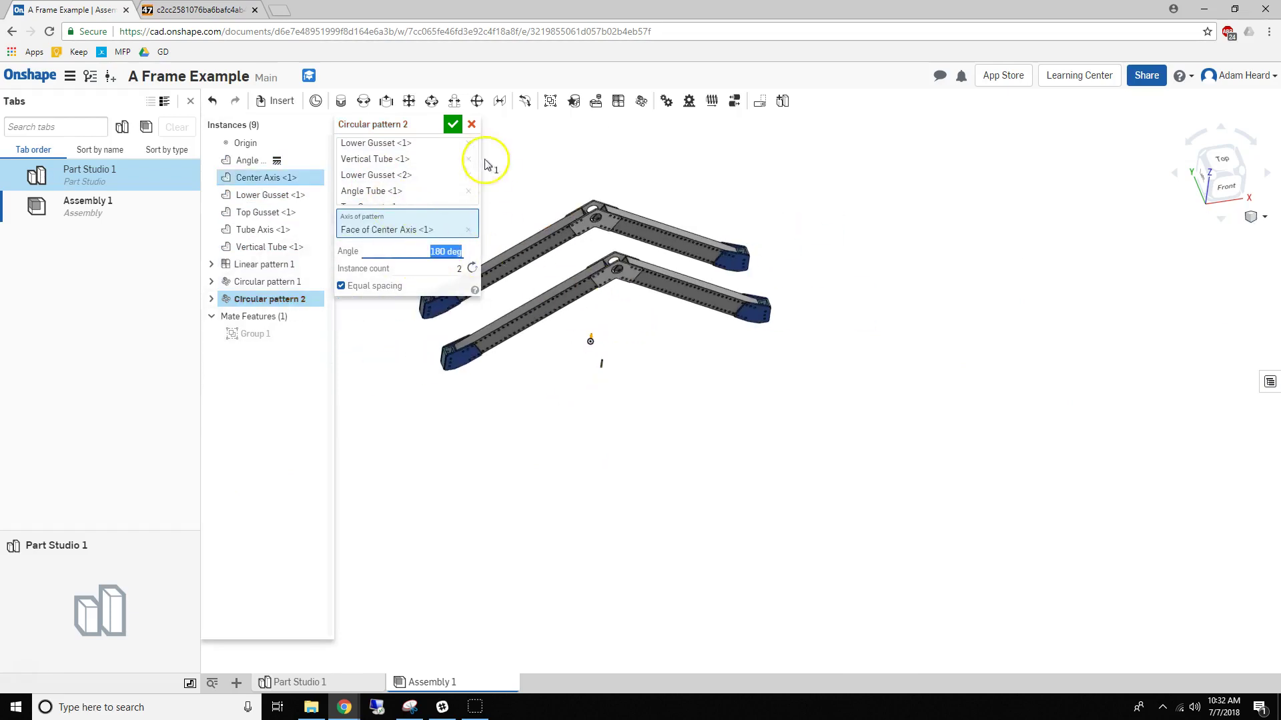
{"action": "left_click", "coordinate": [452, 124]}
Step: Examine the two patterned A-frames and the axis rods from several sides
{"action": "right_click_drag", "start_coordinate": [651, 310], "coordinate": [705, 292]}
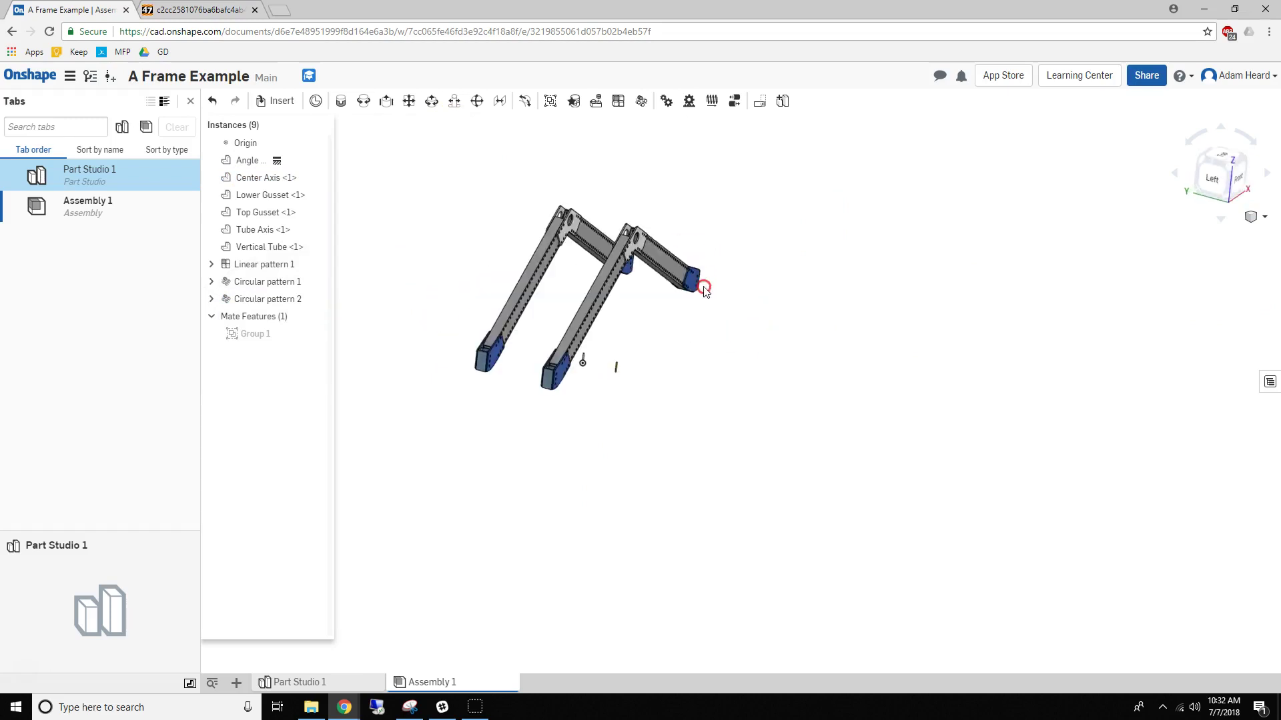
{"action": "right_click_drag", "start_coordinate": [609, 323], "coordinate": [575, 289]}
{"action": "scroll", "coordinate": [579, 314], "scroll_direction": "up", "scroll_amount": 4}
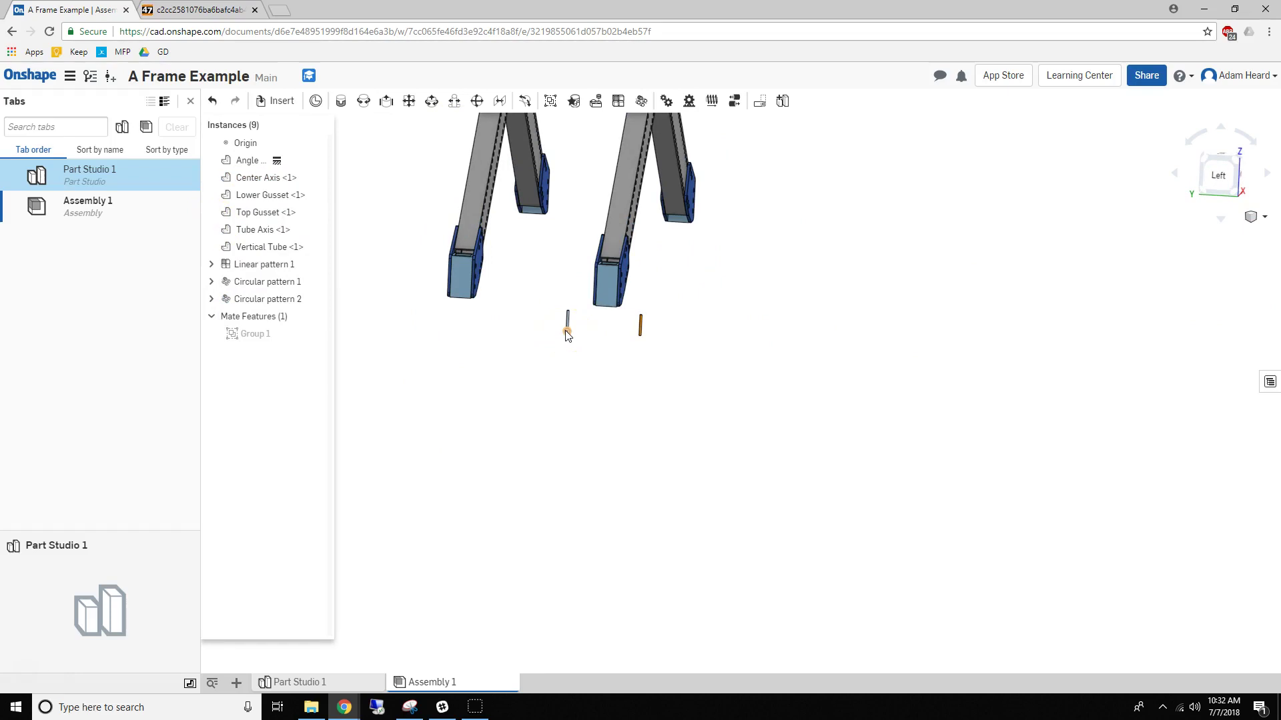
{"action": "right_click_drag", "start_coordinate": [566, 336], "coordinate": [614, 317]}
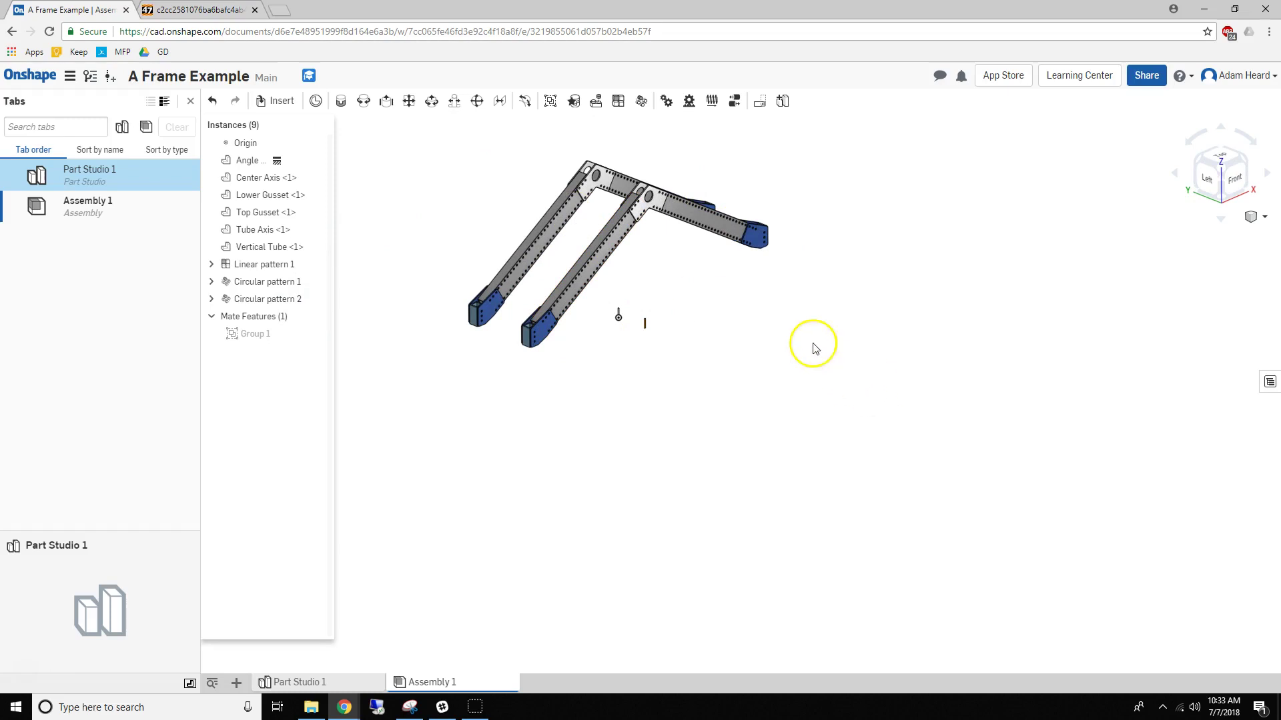
{"action": "right_click_drag", "start_coordinate": [663, 275], "coordinate": [573, 255]}
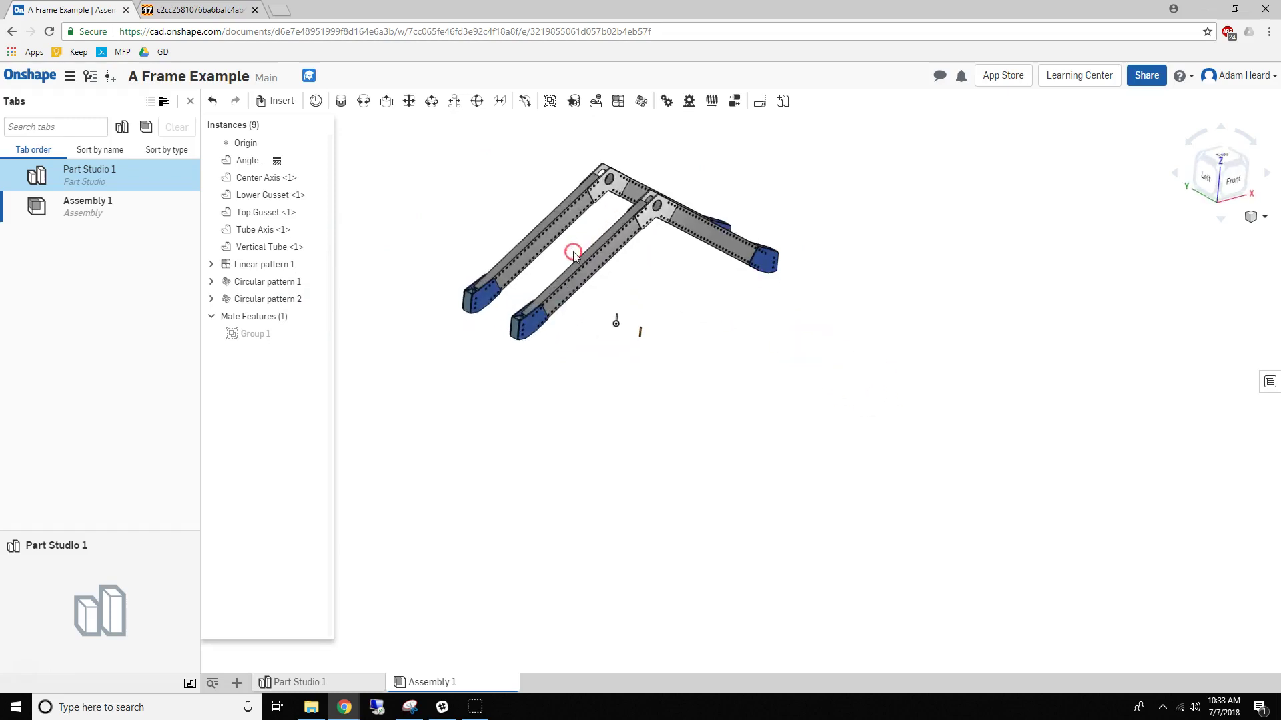
{"action": "right_click_drag", "start_coordinate": [601, 178], "coordinate": [888, 260]}
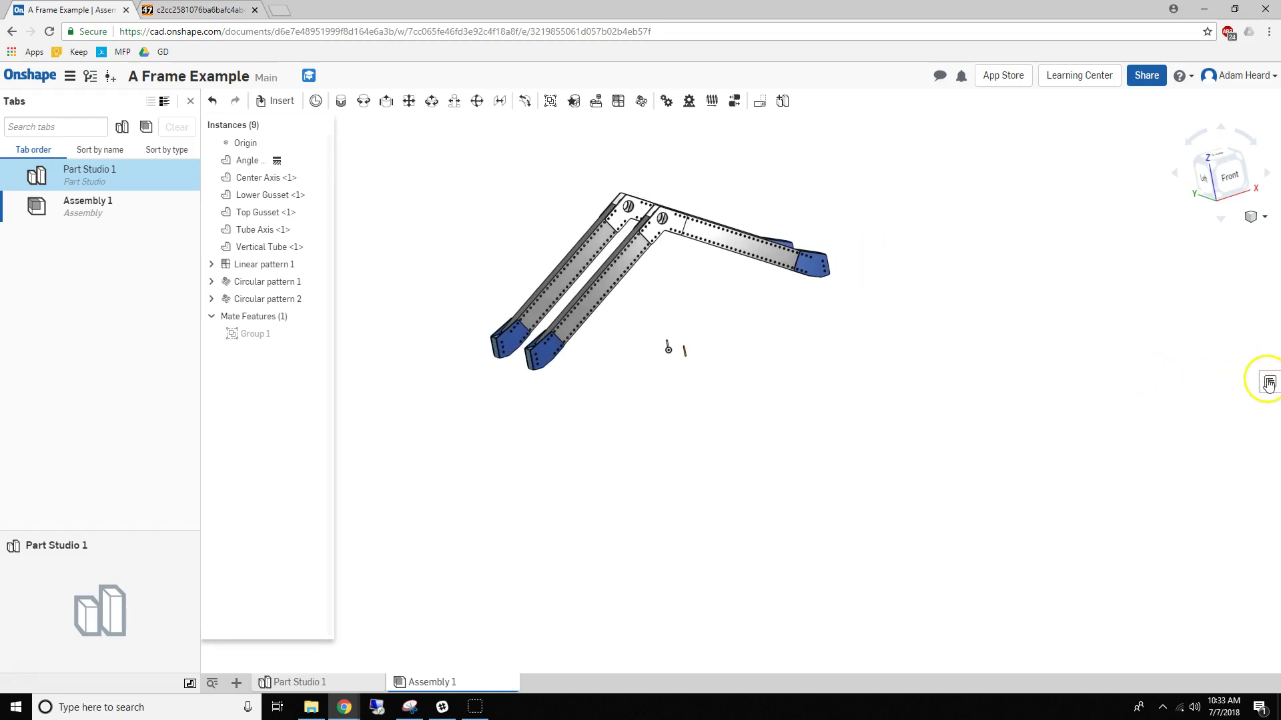
Step: Check the part names and quantities of the patterned assembly in its bill of materials
{"action": "left_click", "coordinate": [1232, 367]}
{"action": "left_click_drag", "start_coordinate": [1043, 332], "coordinate": [1055, 331]}
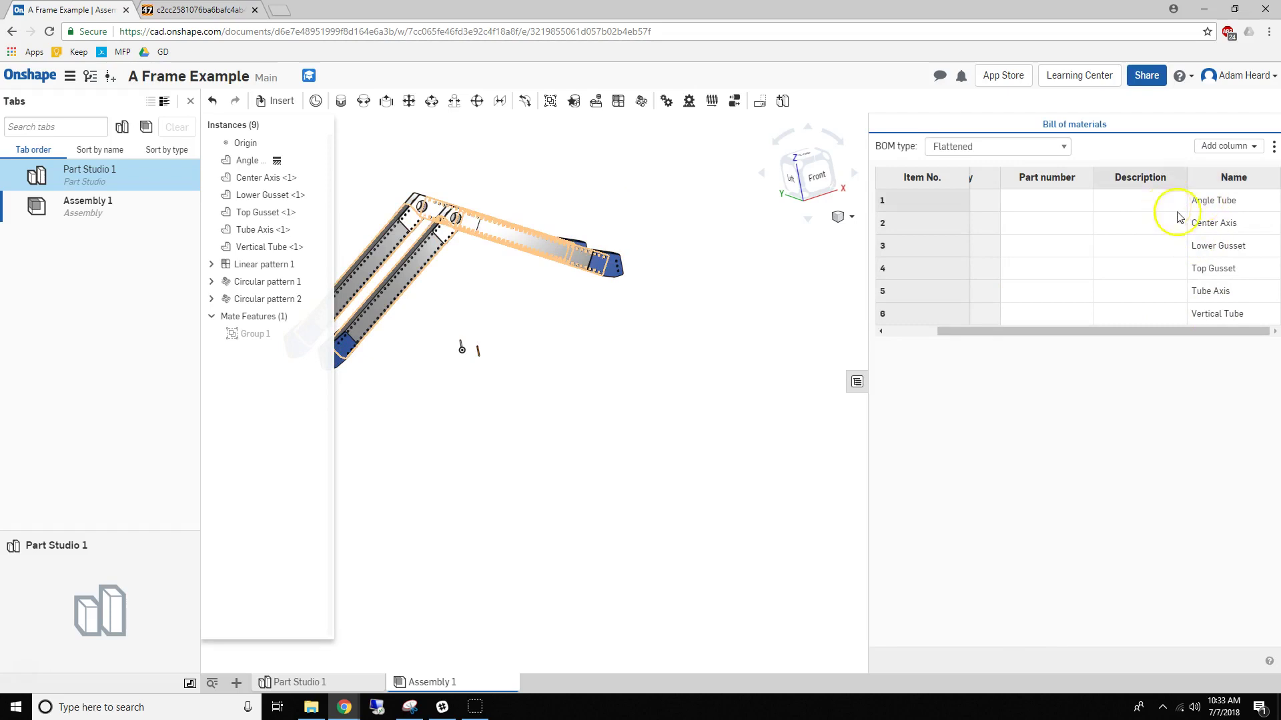
{"action": "right_click_drag", "start_coordinate": [777, 347], "coordinate": [755, 343]}
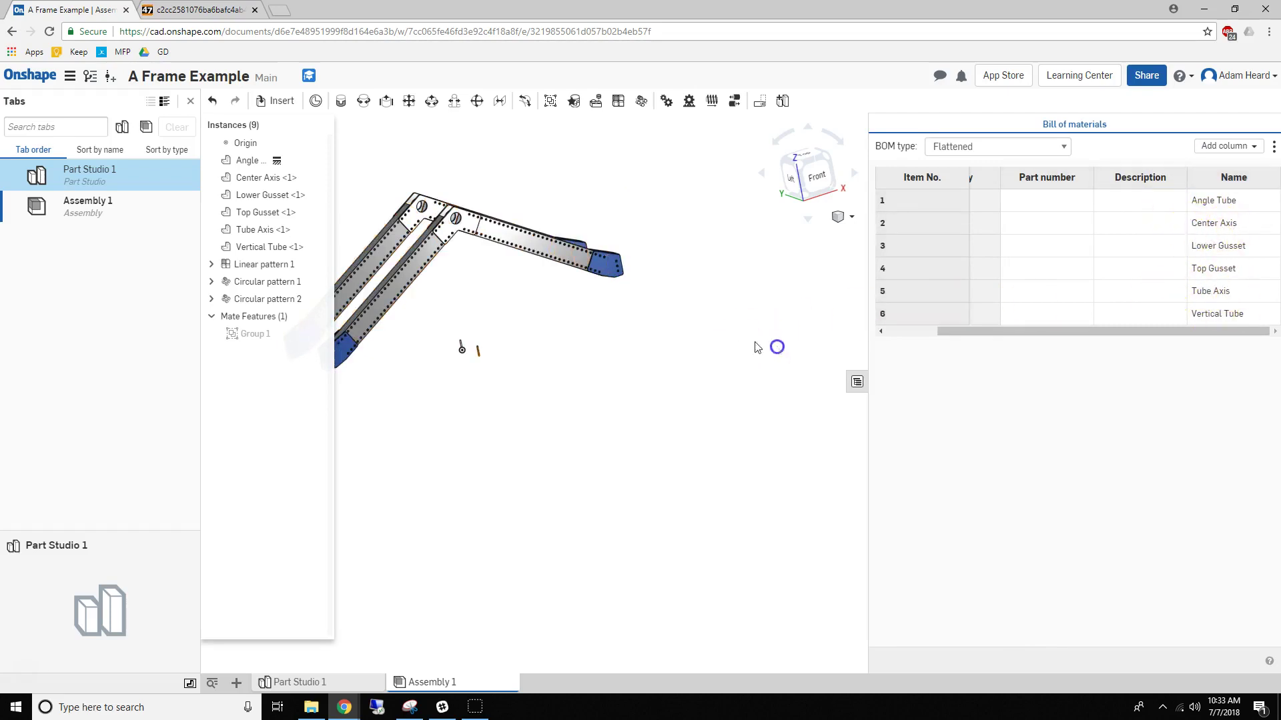
{"action": "left_click_drag", "start_coordinate": [968, 331], "coordinate": [914, 332]}
{"action": "scroll", "coordinate": [549, 402], "scroll_direction": "down", "scroll_amount": 3}
{"action": "middle_click_drag", "start_coordinate": [460, 310], "coordinate": [576, 326]}
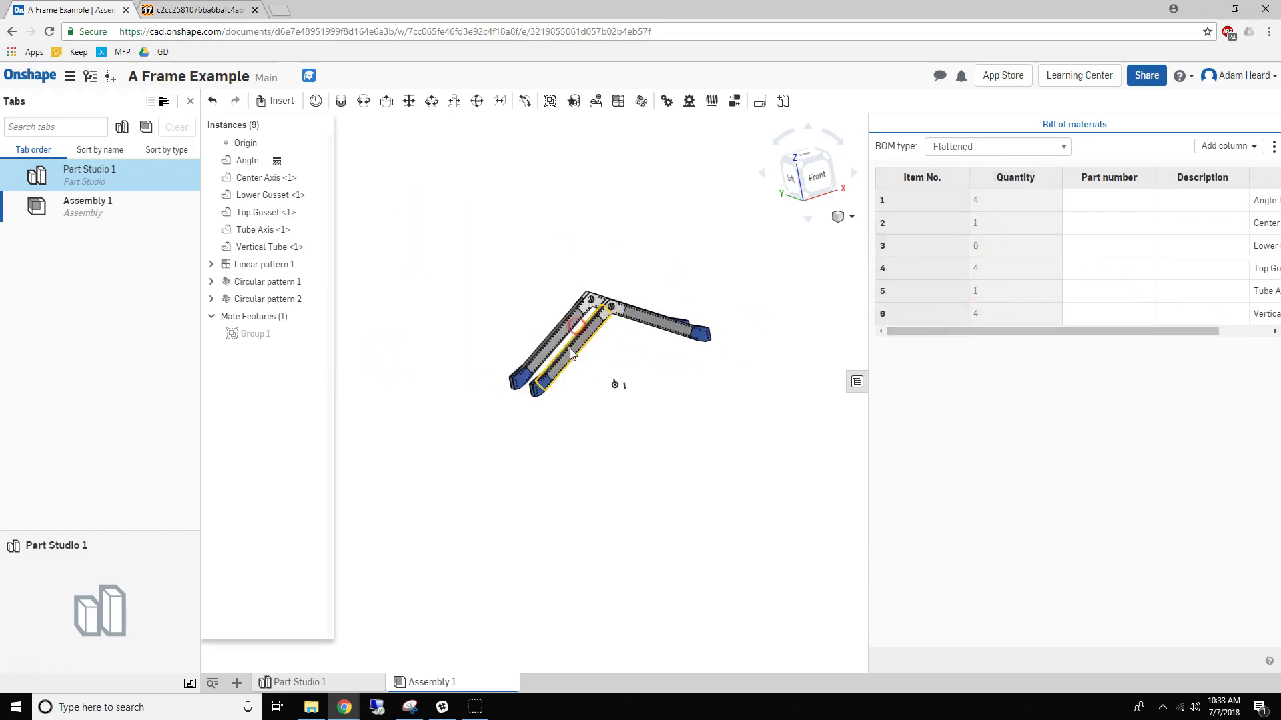
{"action": "right_click_drag", "start_coordinate": [570, 348], "coordinate": [580, 357]}
{"action": "scroll", "coordinate": [554, 335], "scroll_direction": "up", "scroll_amount": 3}
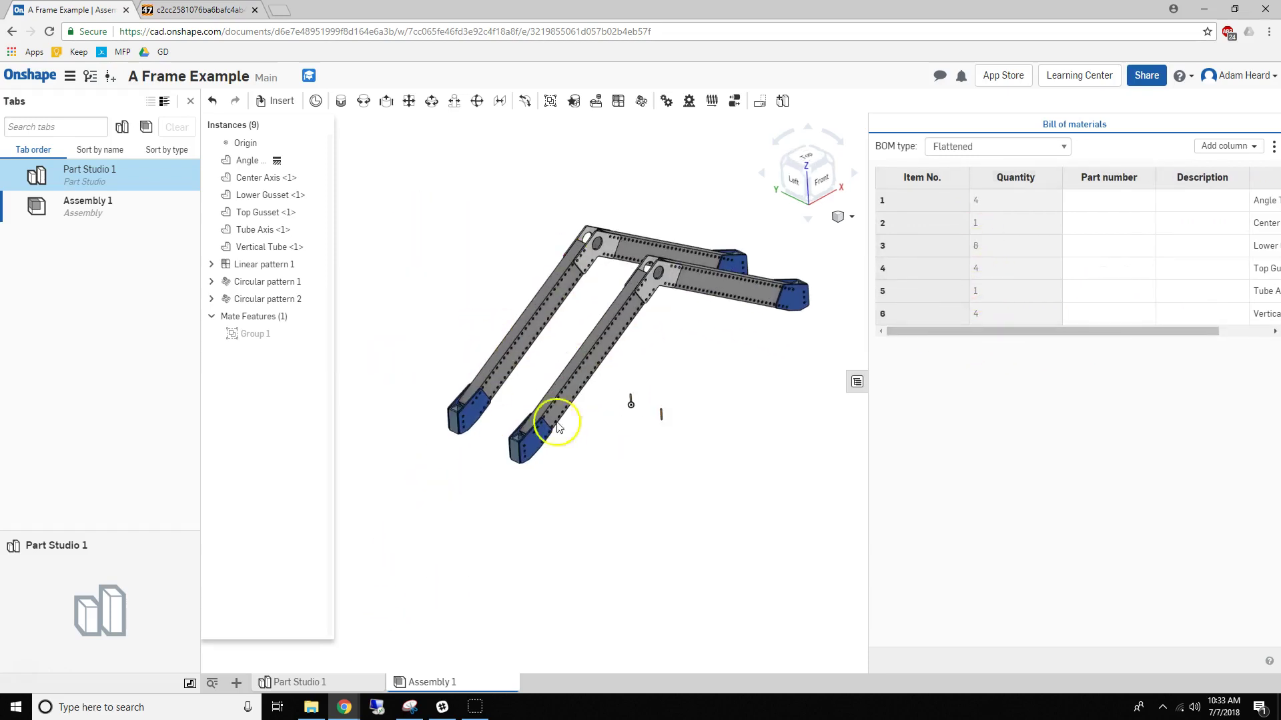
Step: Exclude the Center Axis and Tube Axis parts of Part Studio 1 from the bill of materials in their properties
{"action": "left_click", "coordinate": [335, 676]}
{"action": "left_click", "coordinate": [261, 604]}
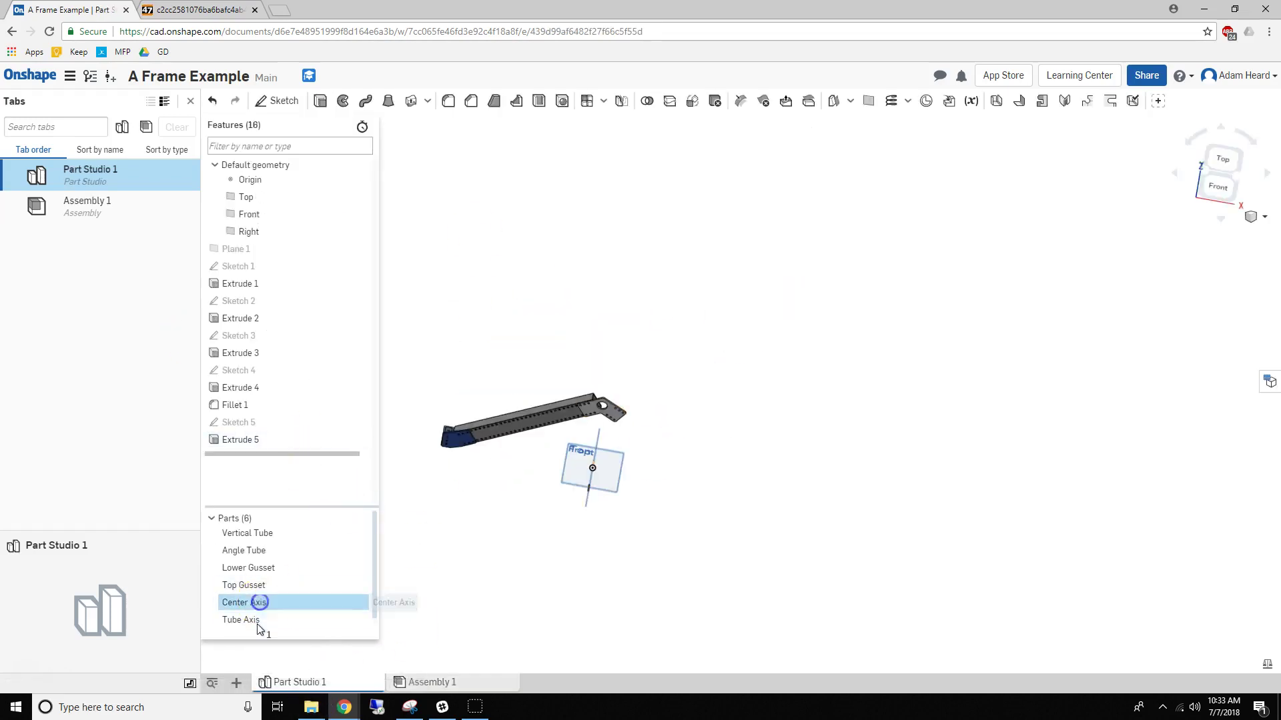
{"action": "left_click", "coordinate": [253, 622]}
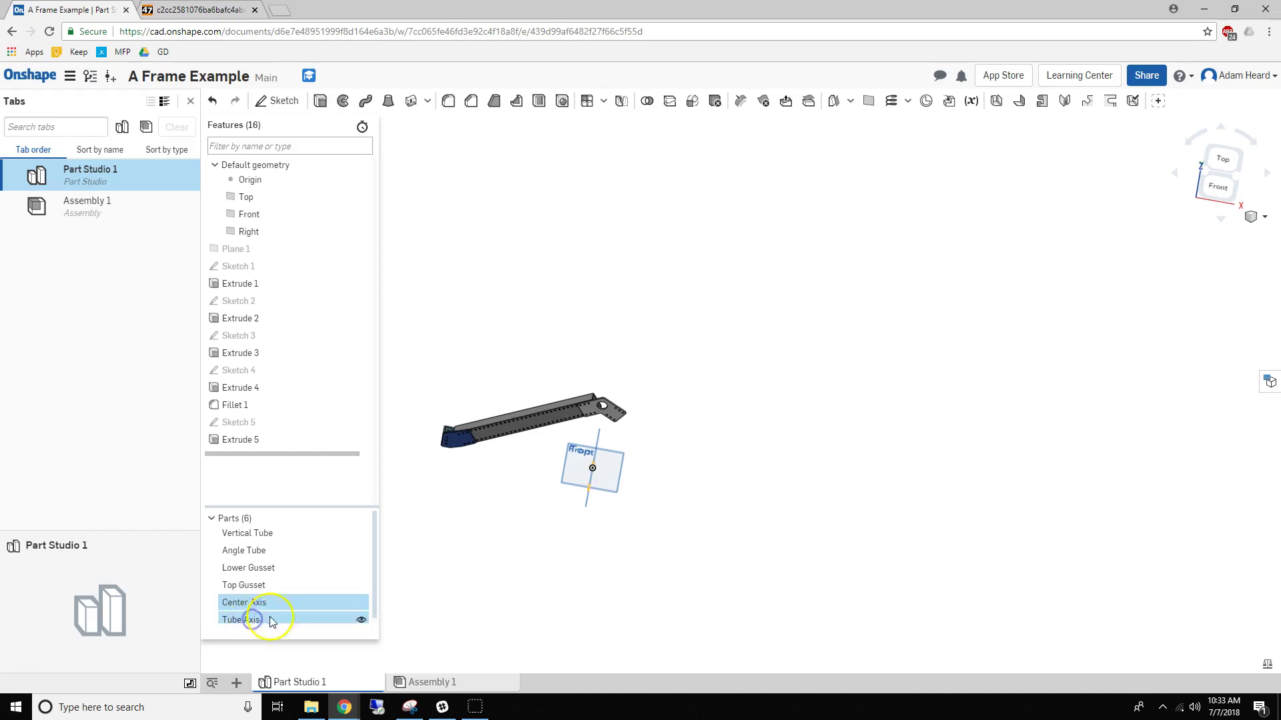
{"action": "right_click", "coordinate": [251, 619]}
{"action": "left_click", "coordinate": [281, 489]}
{"action": "scroll", "coordinate": [739, 287], "scroll_direction": "down", "scroll_amount": 5}
{"action": "left_click", "coordinate": [614, 373]}
{"action": "left_click", "coordinate": [782, 416]}
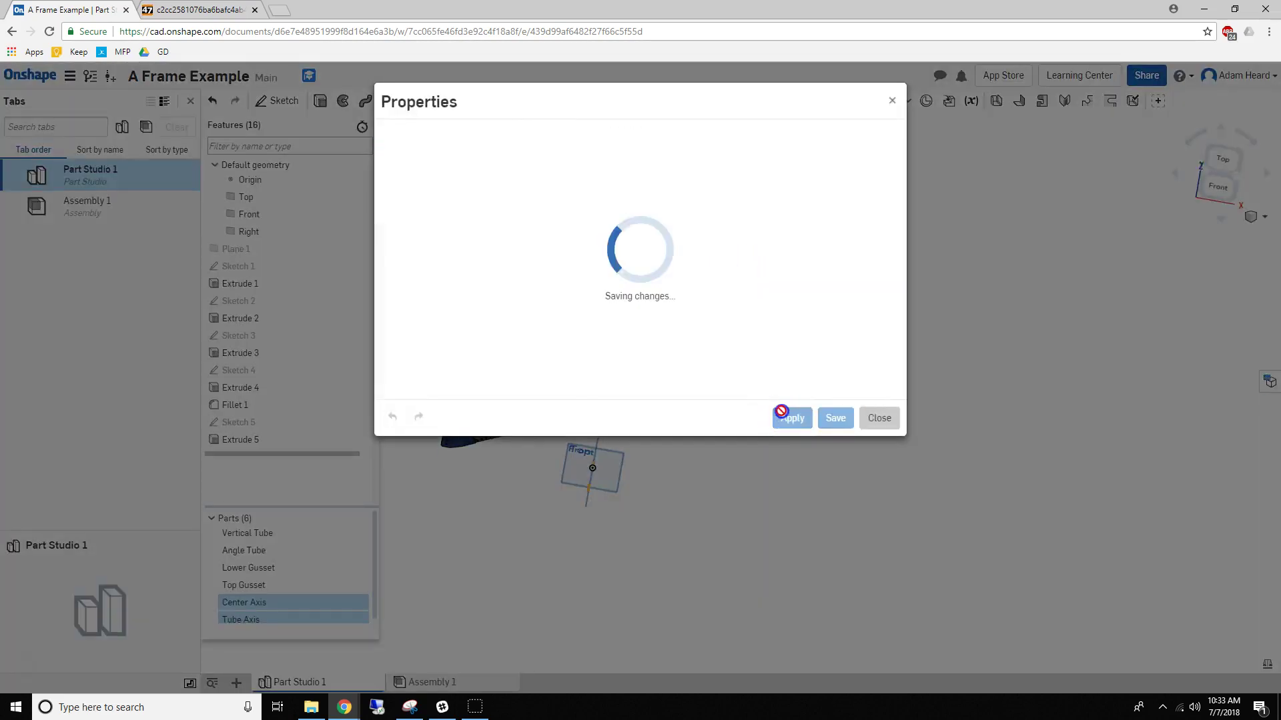
{"action": "left_click", "coordinate": [875, 419]}
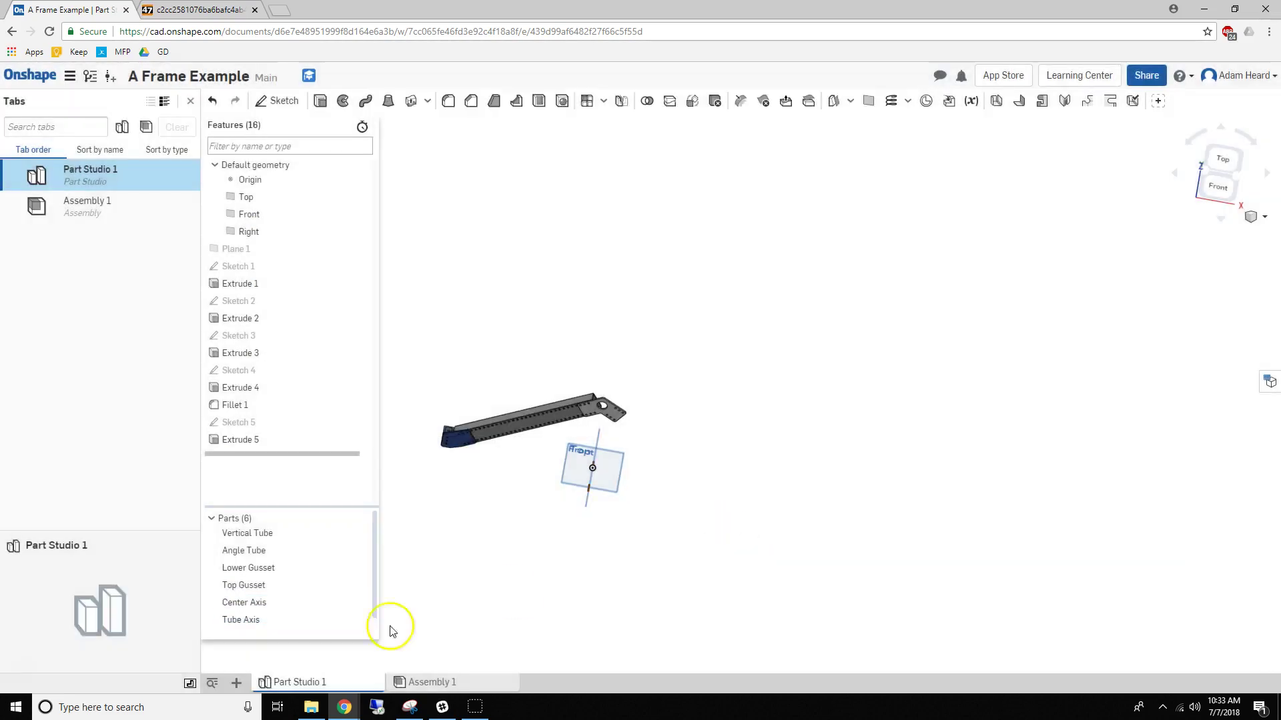
Step: Recheck the bill of materials in Assembly 1, close it, and inspect the top gusset joints up close
{"action": "left_click", "coordinate": [440, 683]}
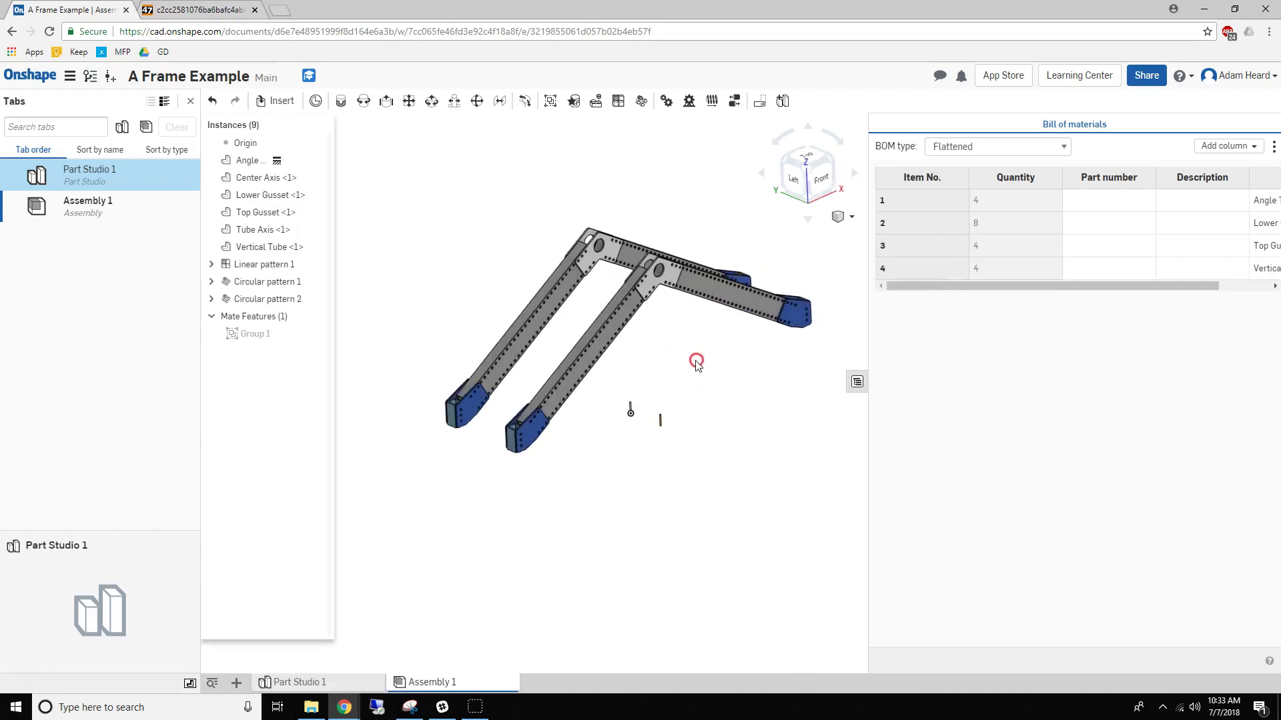
{"action": "left_click_drag", "start_coordinate": [1027, 288], "coordinate": [974, 306]}
{"action": "right_click_drag", "start_coordinate": [701, 202], "coordinate": [582, 269]}
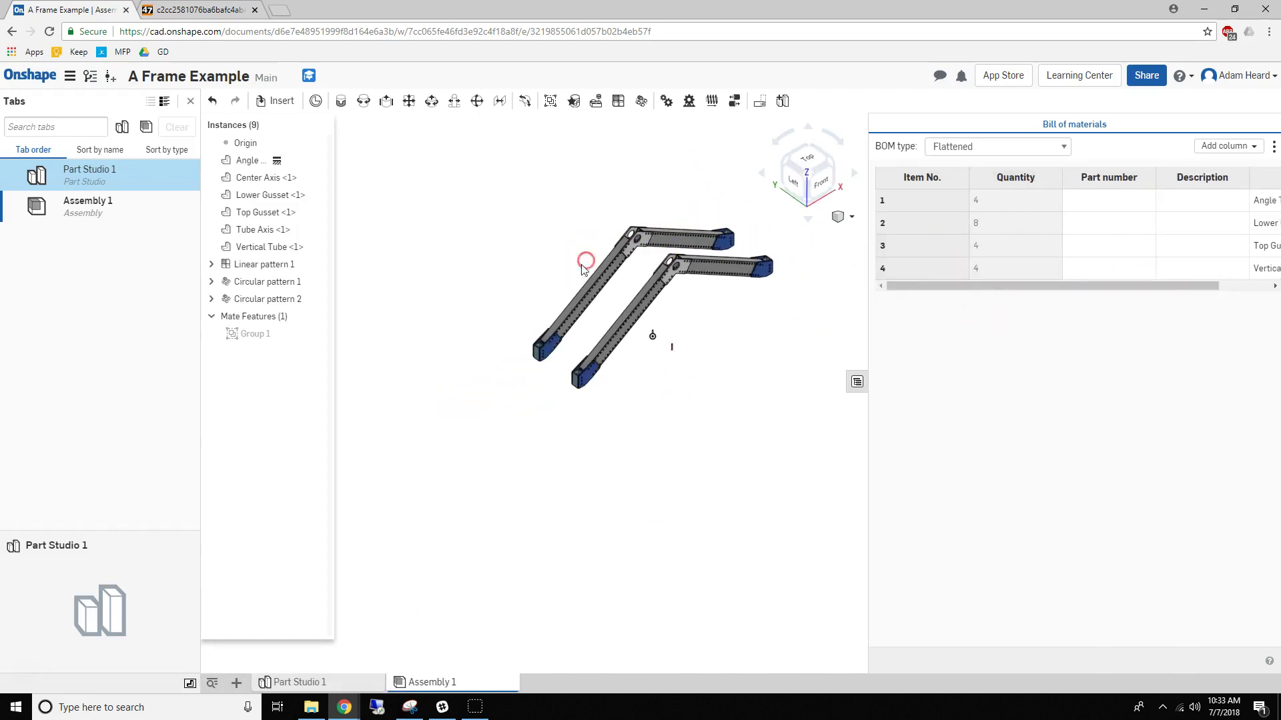
{"action": "left_click", "coordinate": [857, 383]}
{"action": "scroll", "coordinate": [757, 294], "scroll_direction": "up", "scroll_amount": 10}
{"action": "right_click_drag", "start_coordinate": [707, 318], "coordinate": [683, 324]}
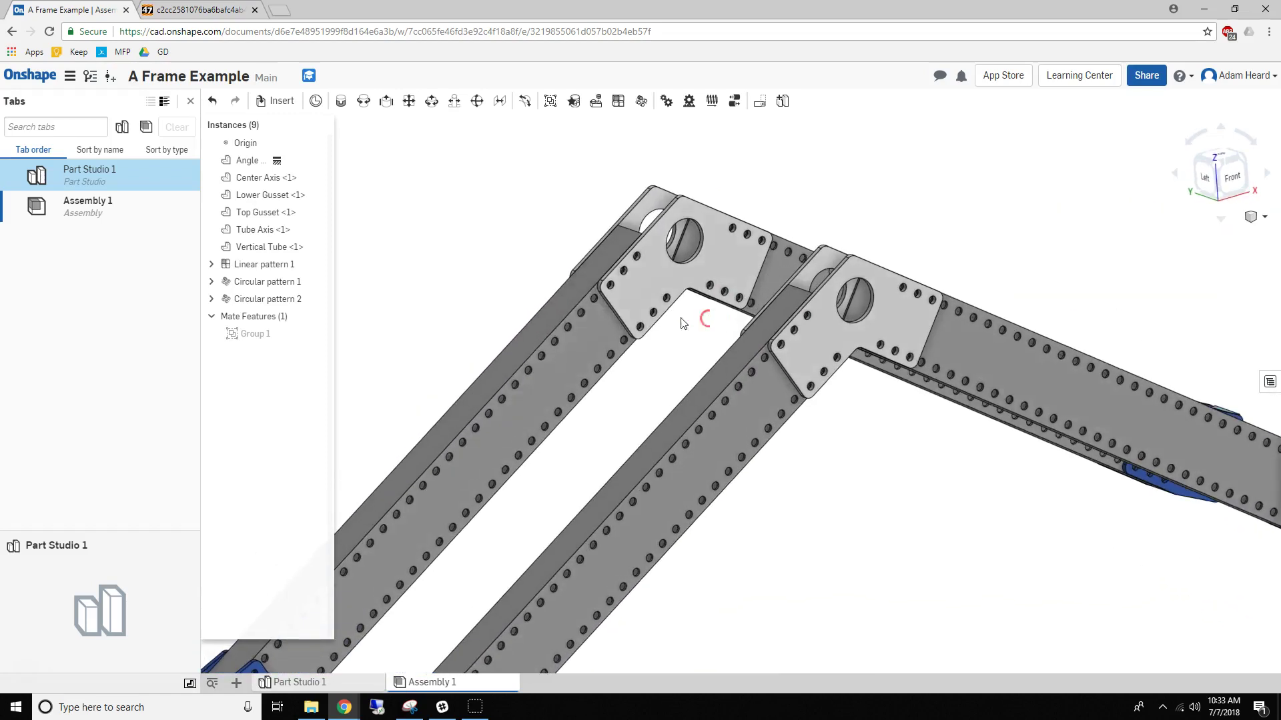
Step: Measure the parallel distance between the outer top gusset faces of the two A-frames
{"action": "right_click_drag", "start_coordinate": [496, 228], "coordinate": [491, 243]}
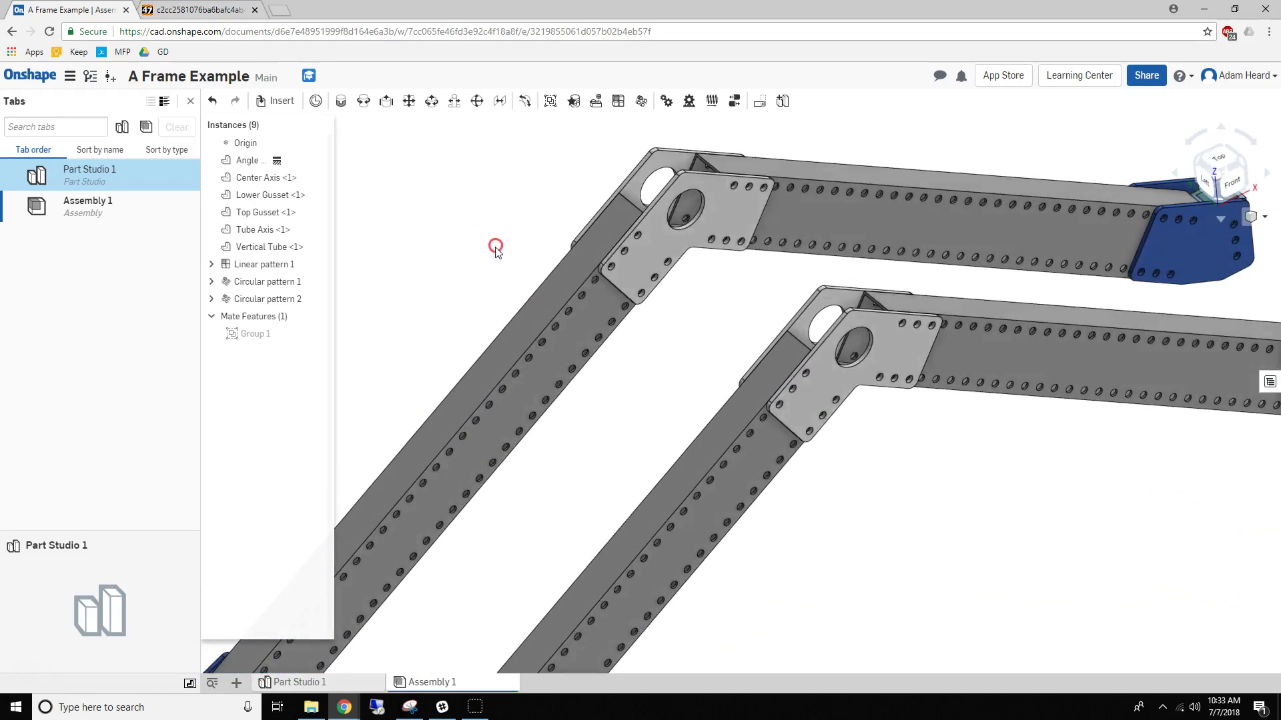
{"action": "left_click", "coordinate": [895, 341]}
{"action": "right_click_drag", "start_coordinate": [724, 303], "coordinate": [763, 282]}
{"action": "left_click", "coordinate": [763, 282]}
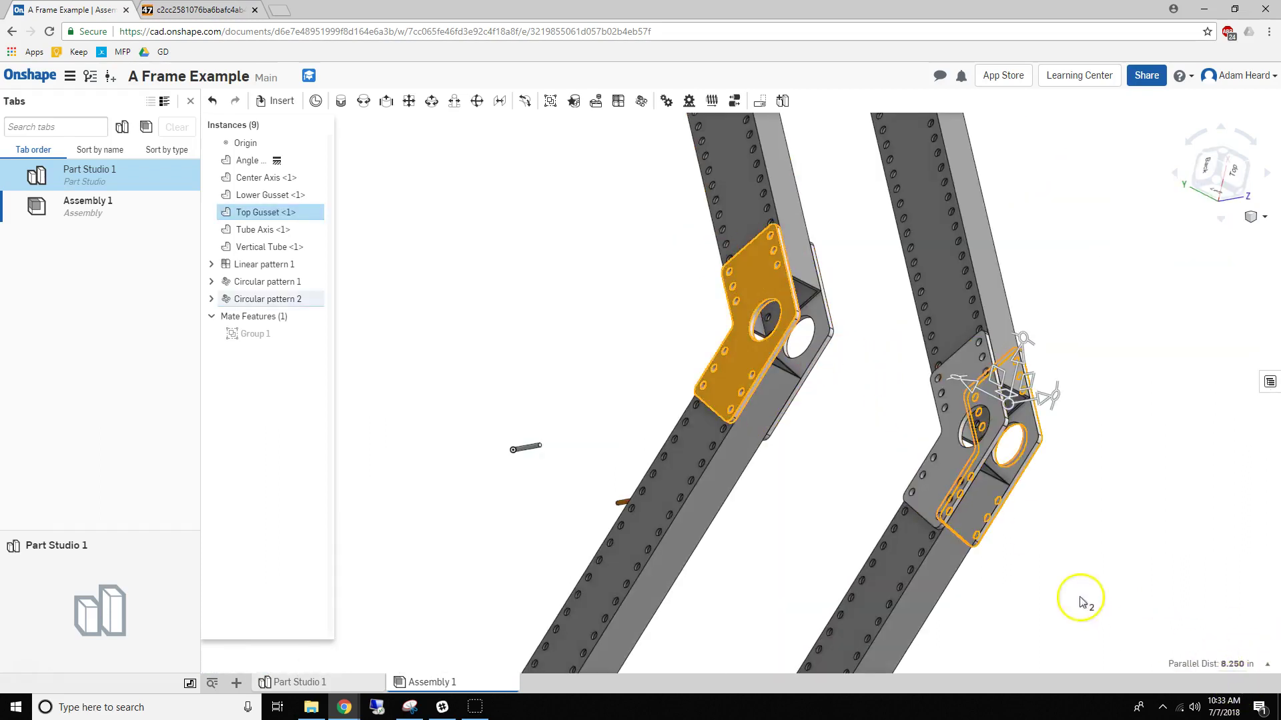
{"action": "right_click_drag", "start_coordinate": [1080, 602], "coordinate": [1018, 521]}
{"action": "scroll", "coordinate": [947, 393], "scroll_direction": "down", "scroll_amount": 4}
{"action": "middle_click_drag", "start_coordinate": [940, 397], "coordinate": [856, 378]}
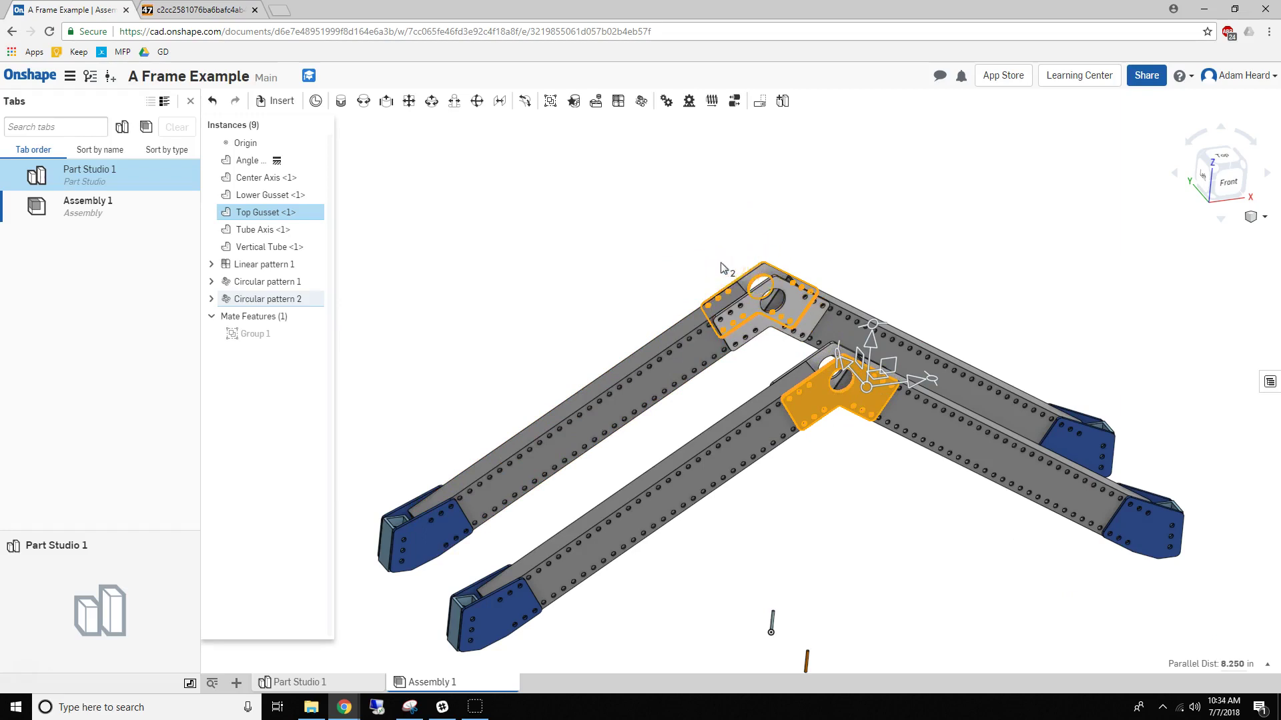
{"action": "left_click", "coordinate": [609, 270]}
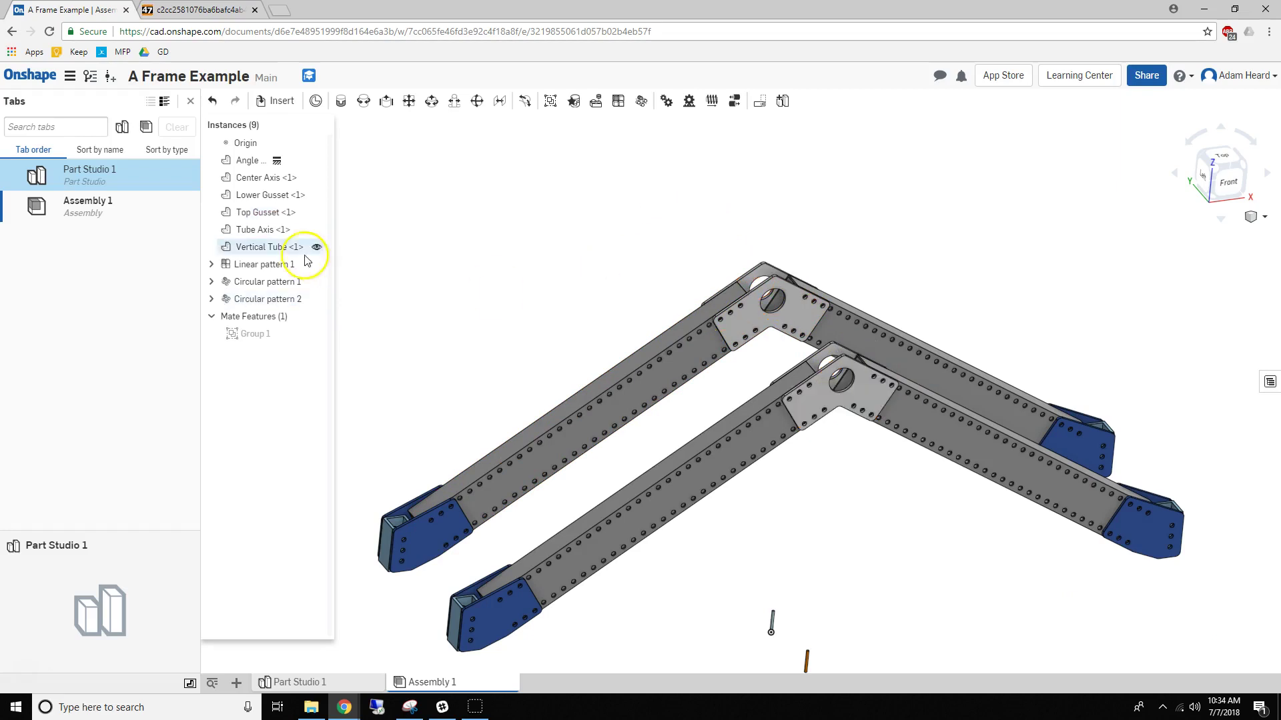
Step: Open the Vex Shafts document from the Vex folder of the Greybots library for insertion into the assembly
{"action": "left_click", "coordinate": [281, 101]}
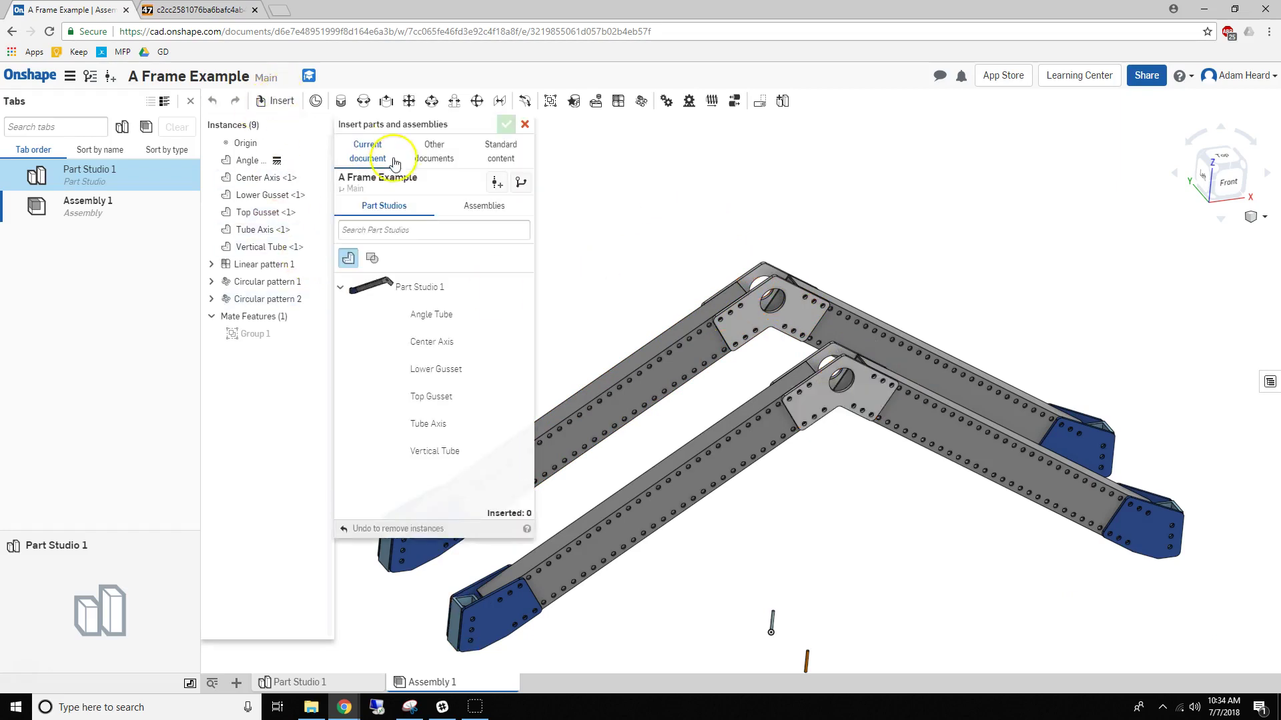
{"action": "left_click", "coordinate": [437, 152]}
{"action": "left_click", "coordinate": [374, 280]}
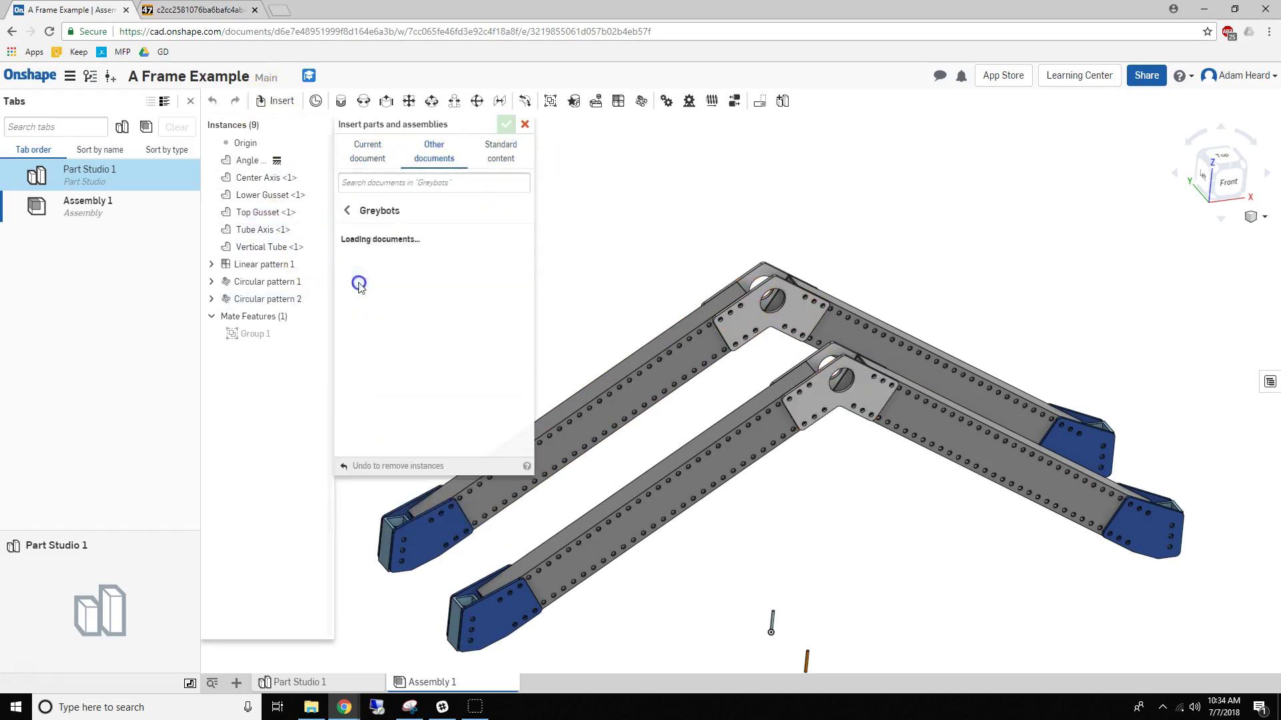
{"action": "left_click", "coordinate": [408, 266]}
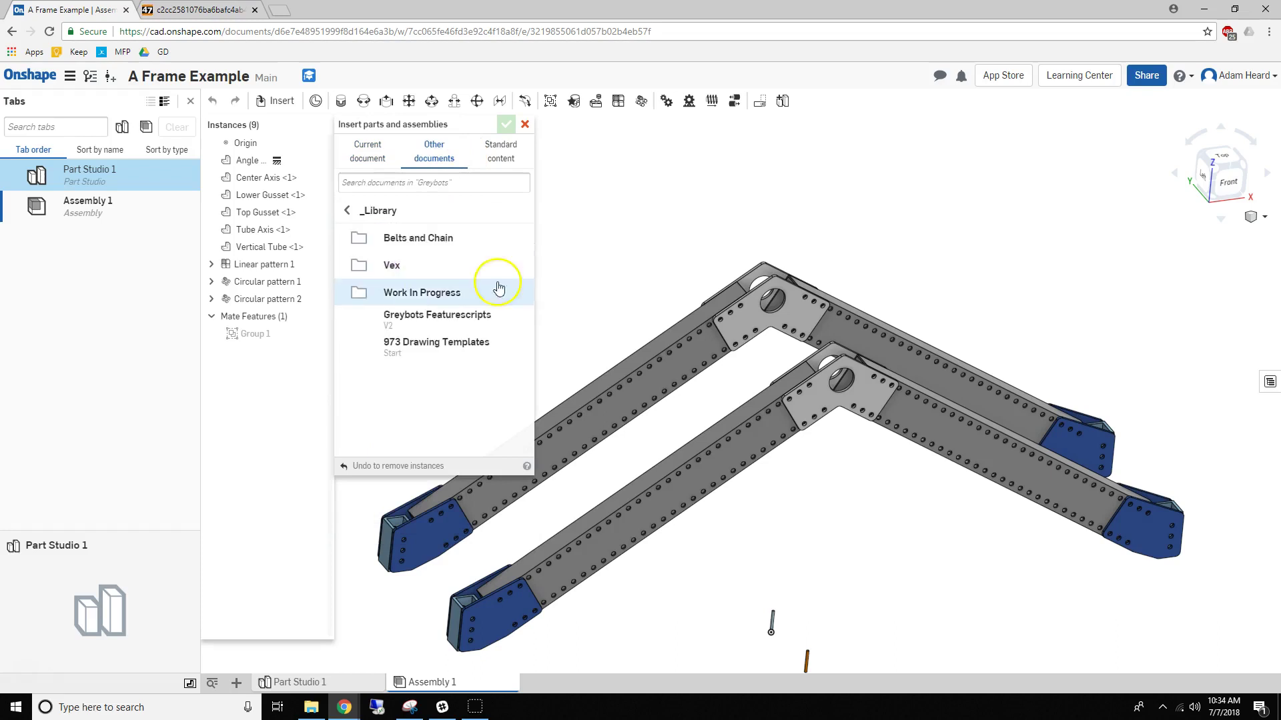
{"action": "left_click", "coordinate": [397, 266]}
{"action": "left_click", "coordinate": [423, 287]}
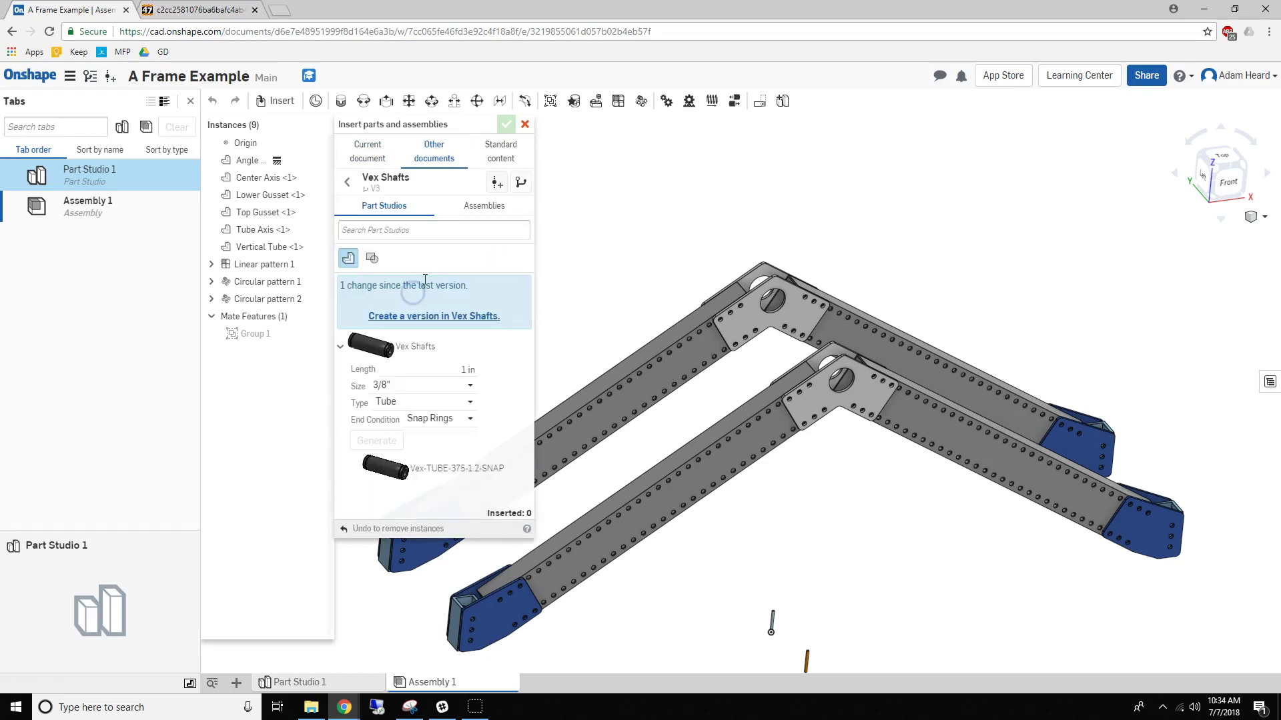
Step: Configure and generate a Vex shaft 8.4 in long with size 1/2", type Tube and Snap Rings end condition
{"action": "left_click_drag", "start_coordinate": [460, 371], "coordinate": [495, 371]}
{"action": "type", "text": "8.4"}
{"action": "key", "text": "Return"}
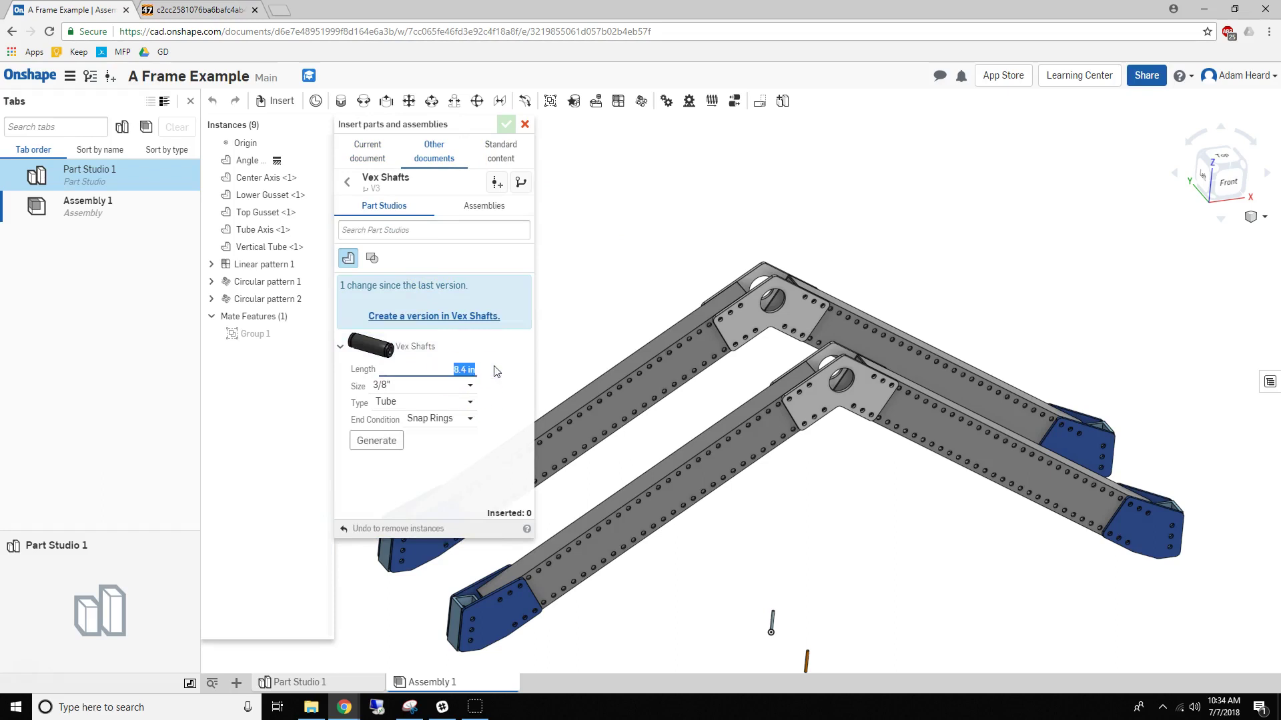
{"action": "left_click", "coordinate": [434, 387]}
{"action": "left_click", "coordinate": [401, 420]}
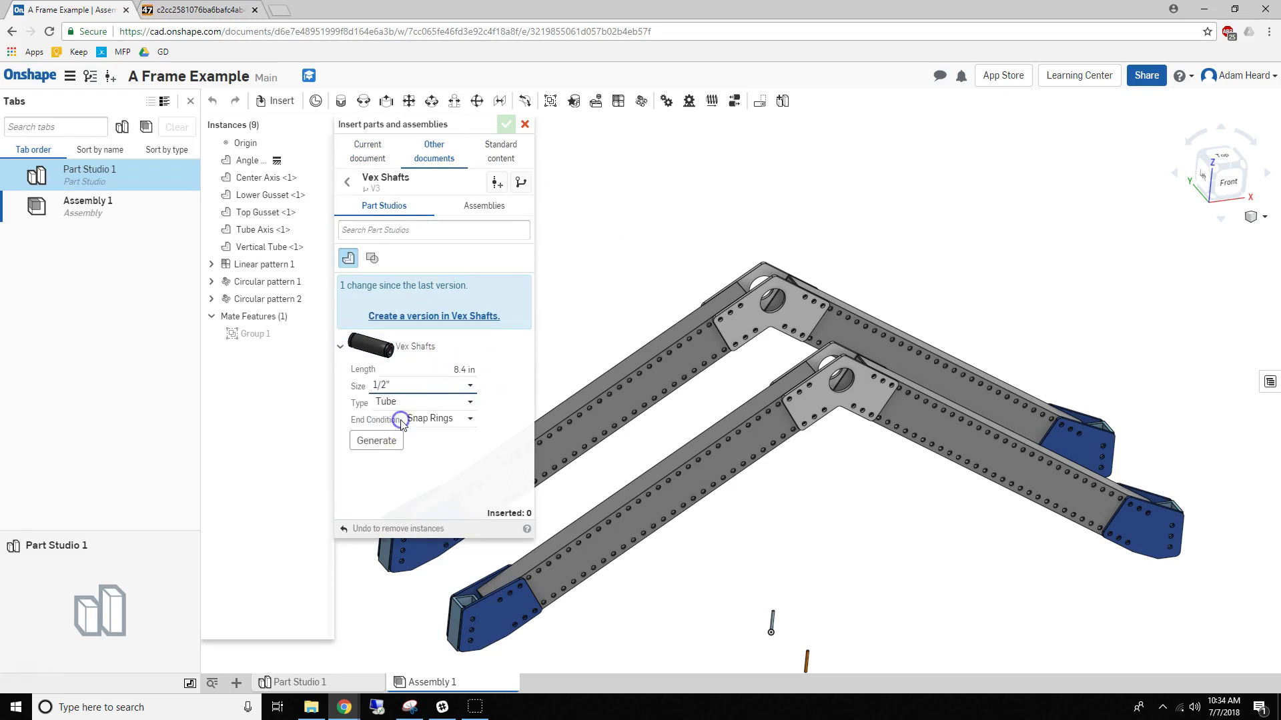
{"action": "left_click", "coordinate": [413, 403]}
{"action": "left_click", "coordinate": [408, 422]}
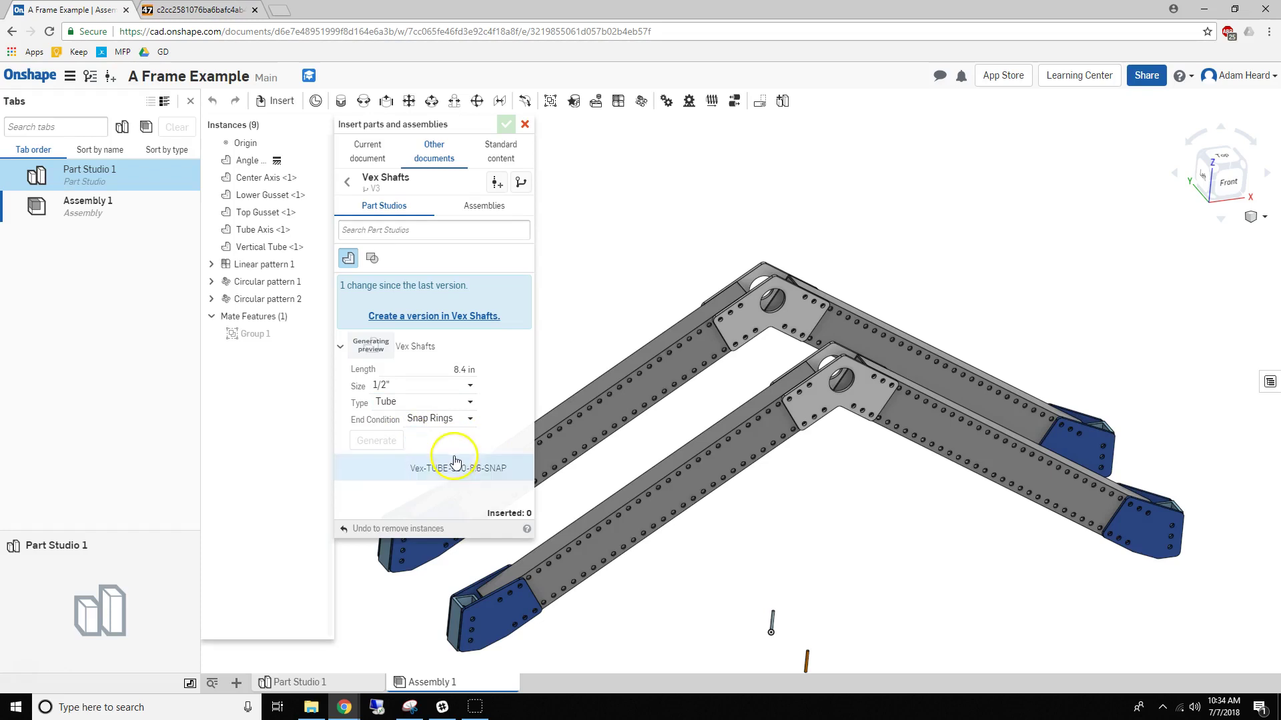
Step: Insert the generated snap-ring tube shaft in the free space near the A-frames and finish inserting
{"action": "left_click", "coordinate": [458, 468]}
{"action": "left_click", "coordinate": [777, 363]}
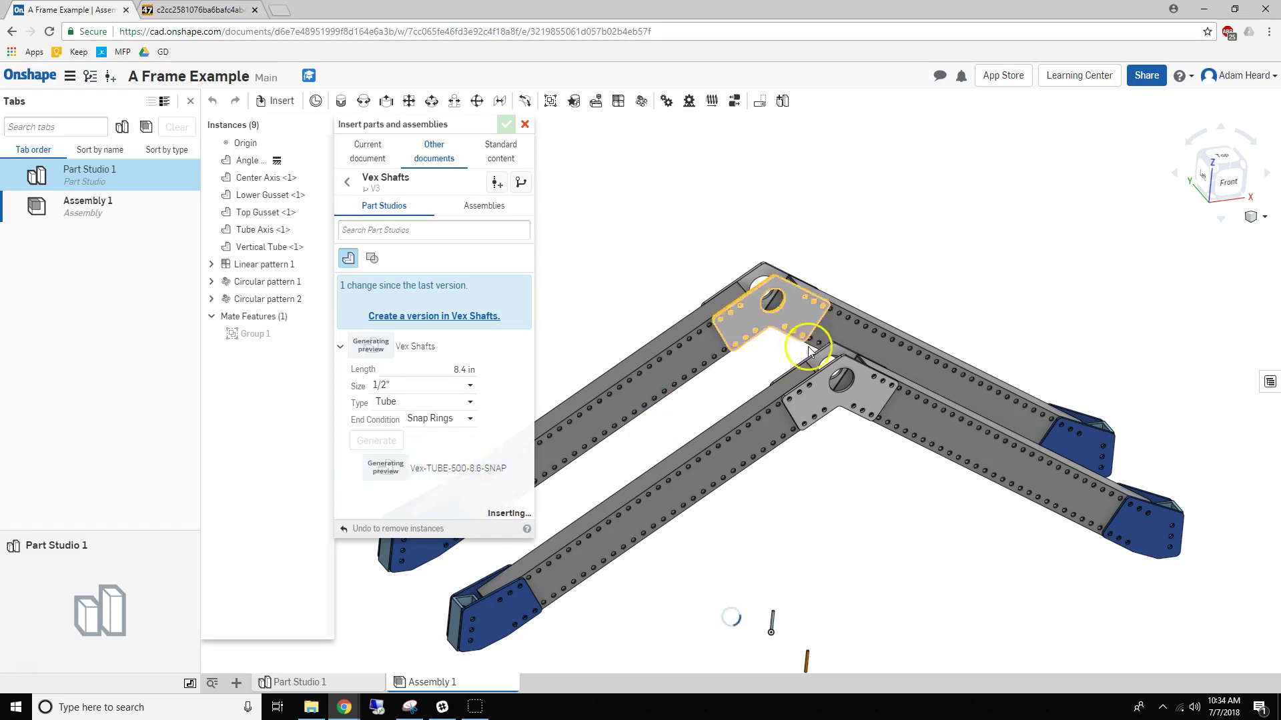
{"action": "scroll", "coordinate": [780, 380], "scroll_direction": "down", "scroll_amount": 3}
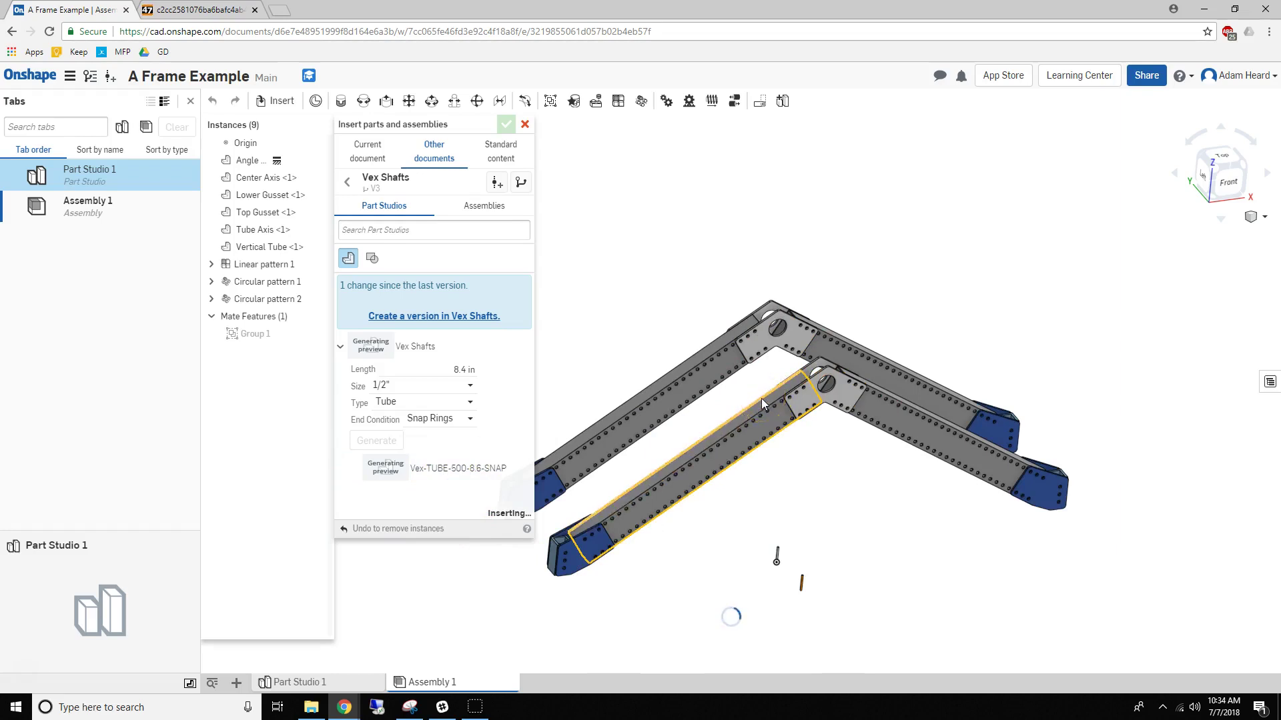
{"action": "left_click_drag", "start_coordinate": [779, 559], "coordinate": [821, 471]}
{"action": "left_click", "coordinate": [706, 417]}
{"action": "left_click", "coordinate": [523, 124]}
{"action": "scroll", "coordinate": [847, 474], "scroll_direction": "up", "scroll_amount": 5}
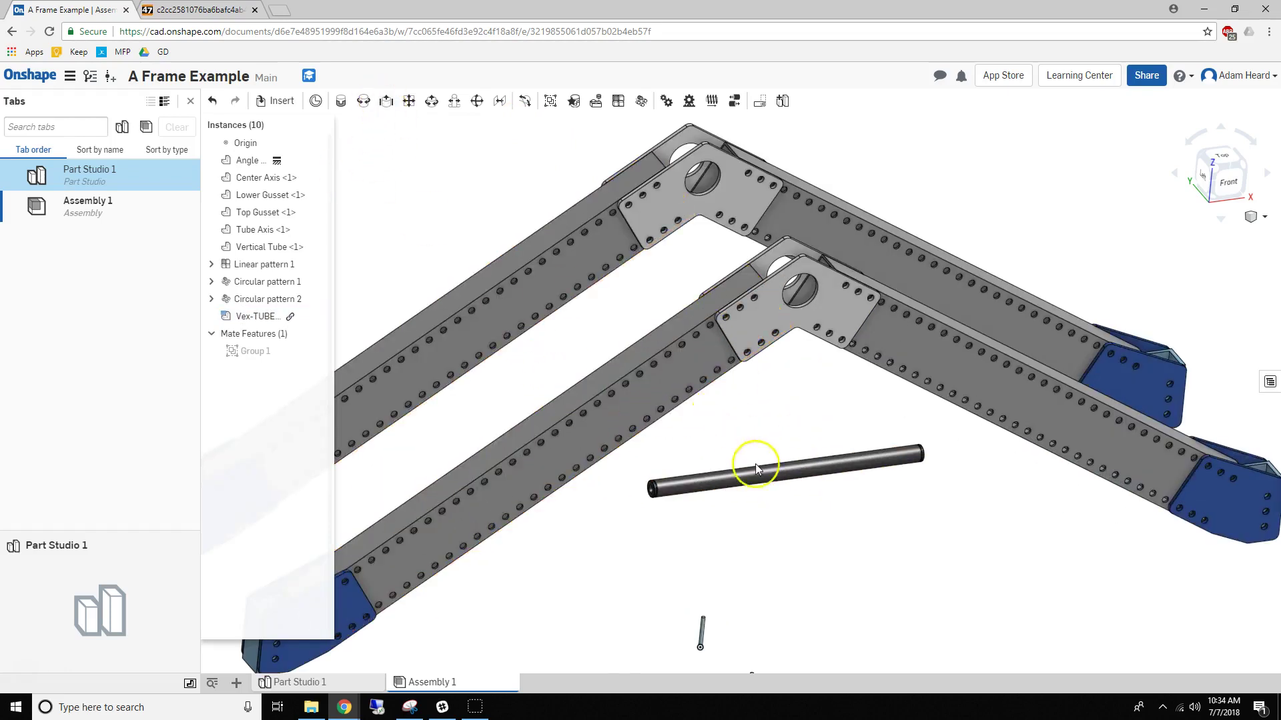
Step: Mate the midpoint of the tube shaft to the center of the large hole in the front A-frame's outer top gusset
{"action": "key", "text": "j"}
{"action": "left_click", "coordinate": [788, 471]}
{"action": "scroll", "coordinate": [774, 313], "scroll_direction": "up", "scroll_amount": 2}
{"action": "right_click_drag", "start_coordinate": [707, 310], "coordinate": [758, 310]}
{"action": "scroll", "coordinate": [744, 291], "scroll_direction": "up", "scroll_amount": 3}
{"action": "scroll", "coordinate": [707, 241], "scroll_direction": "down", "scroll_amount": 4}
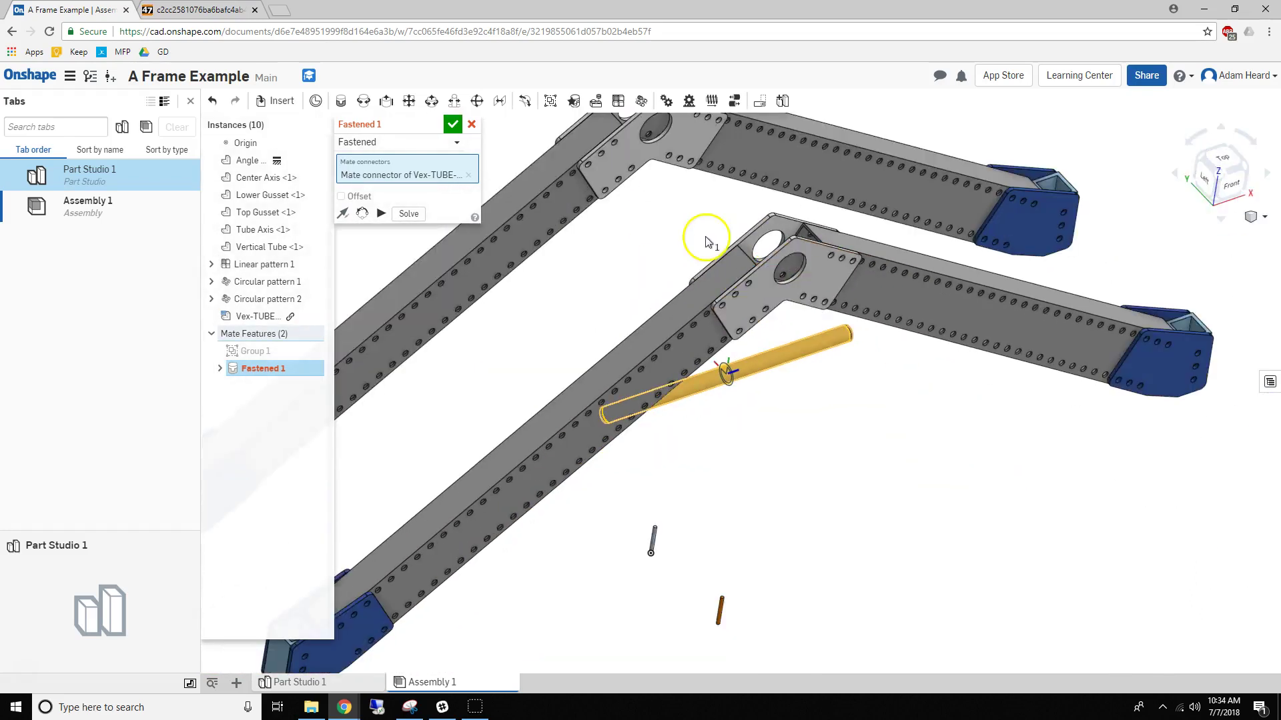
{"action": "scroll", "coordinate": [791, 253], "scroll_direction": "up", "scroll_amount": 8}
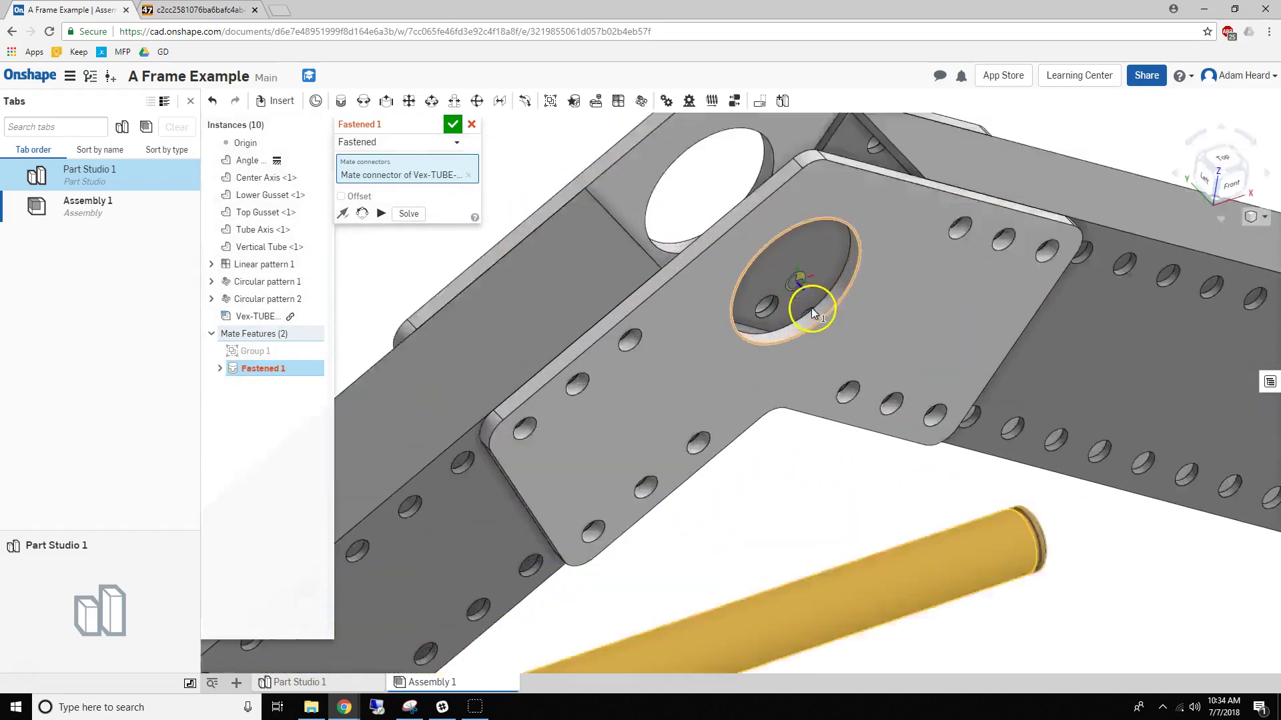
{"action": "left_click", "coordinate": [815, 323]}
{"action": "scroll", "coordinate": [667, 267], "scroll_direction": "down", "scroll_amount": 5}
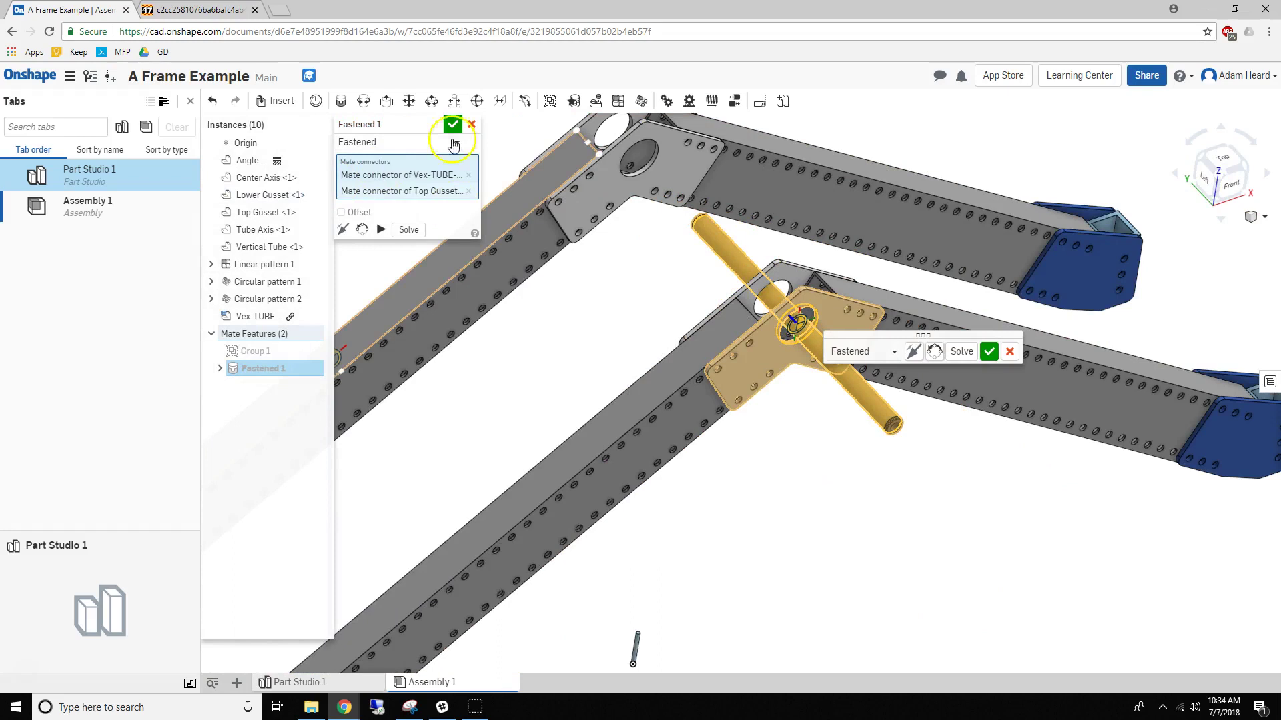
Step: Change the shaft-to-gusset mate type to Cylindrical and accept the mate
{"action": "left_click", "coordinate": [390, 148]}
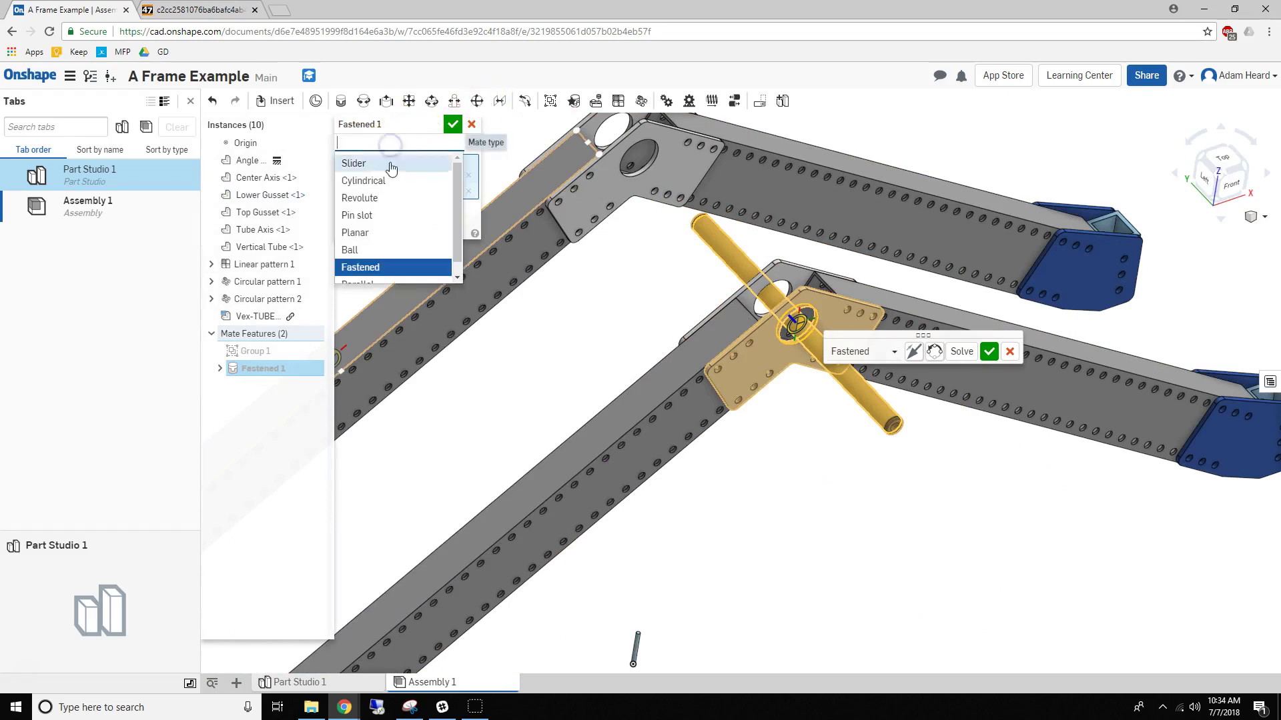
{"action": "left_click", "coordinate": [389, 182]}
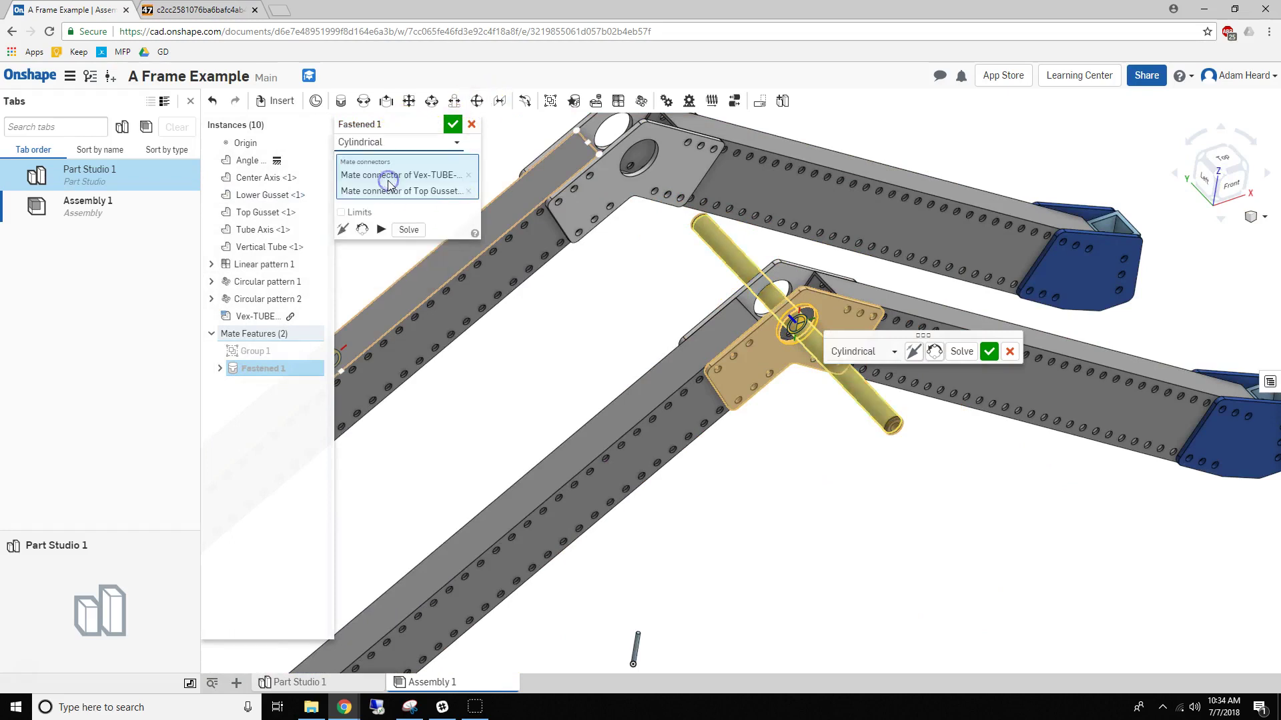
{"action": "left_click", "coordinate": [404, 227]}
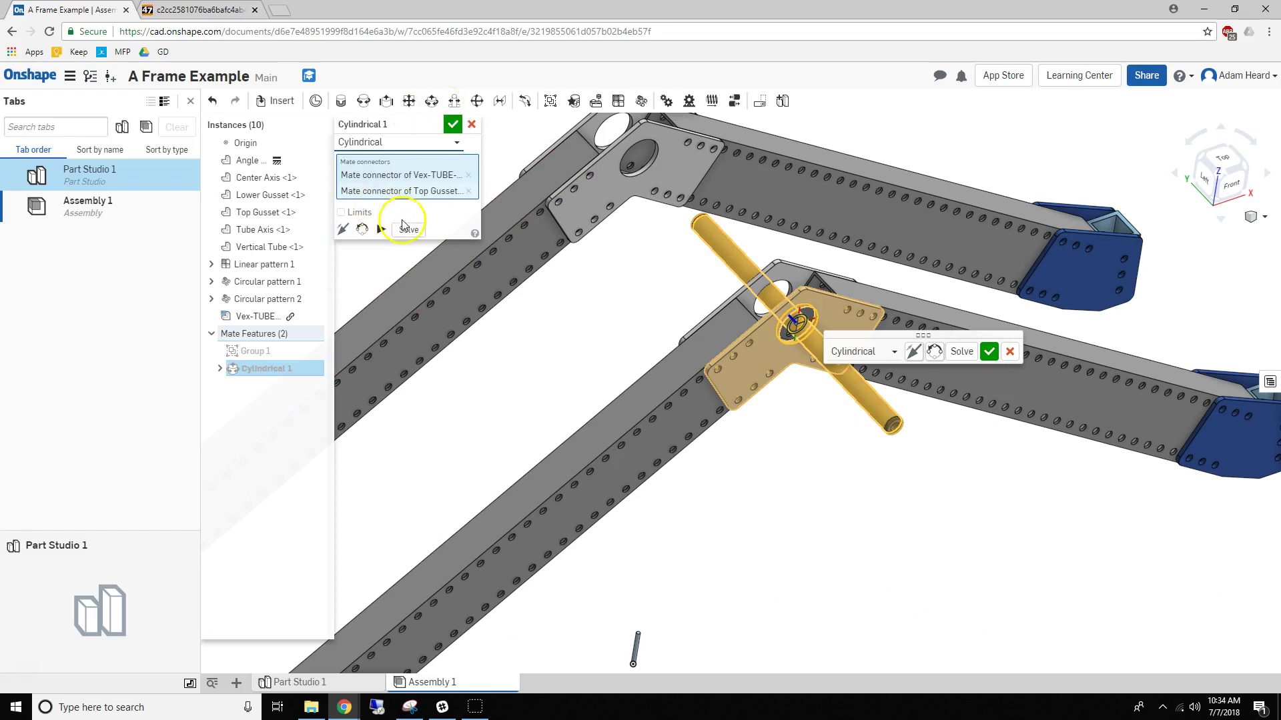
{"action": "left_click", "coordinate": [452, 125]}
Step: Slide the shaft along its axis through the top gusset holes until it spans both A-frames
{"action": "right_click_drag", "start_coordinate": [676, 303], "coordinate": [732, 282]}
{"action": "left_click_drag", "start_coordinate": [745, 262], "coordinate": [618, 179]}
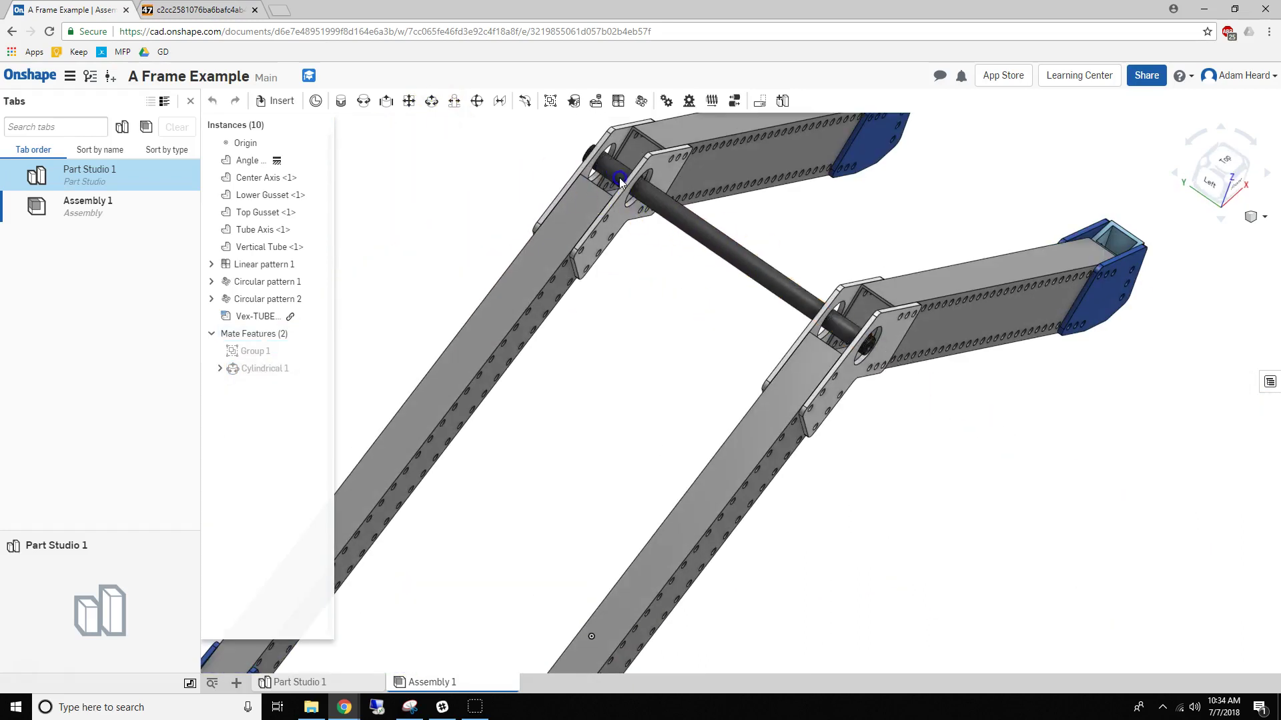
{"action": "mouse_move", "coordinate": [609, 186]}
{"action": "right_mouse_down"}
{"action": "mouse_move", "coordinate": [631, 198]}
{"action": "mouse_move", "coordinate": [614, 179]}
{"action": "right_mouse_up"}
{"action": "scroll", "coordinate": [856, 324], "scroll_direction": "up", "scroll_amount": 3}
{"action": "mouse_move", "coordinate": [790, 311]}
{"action": "right_mouse_down"}
{"action": "mouse_move", "coordinate": [786, 276]}
{"action": "mouse_move", "coordinate": [800, 292]}
{"action": "right_mouse_up"}
{"action": "scroll", "coordinate": [795, 295], "scroll_direction": "down", "scroll_amount": 3}
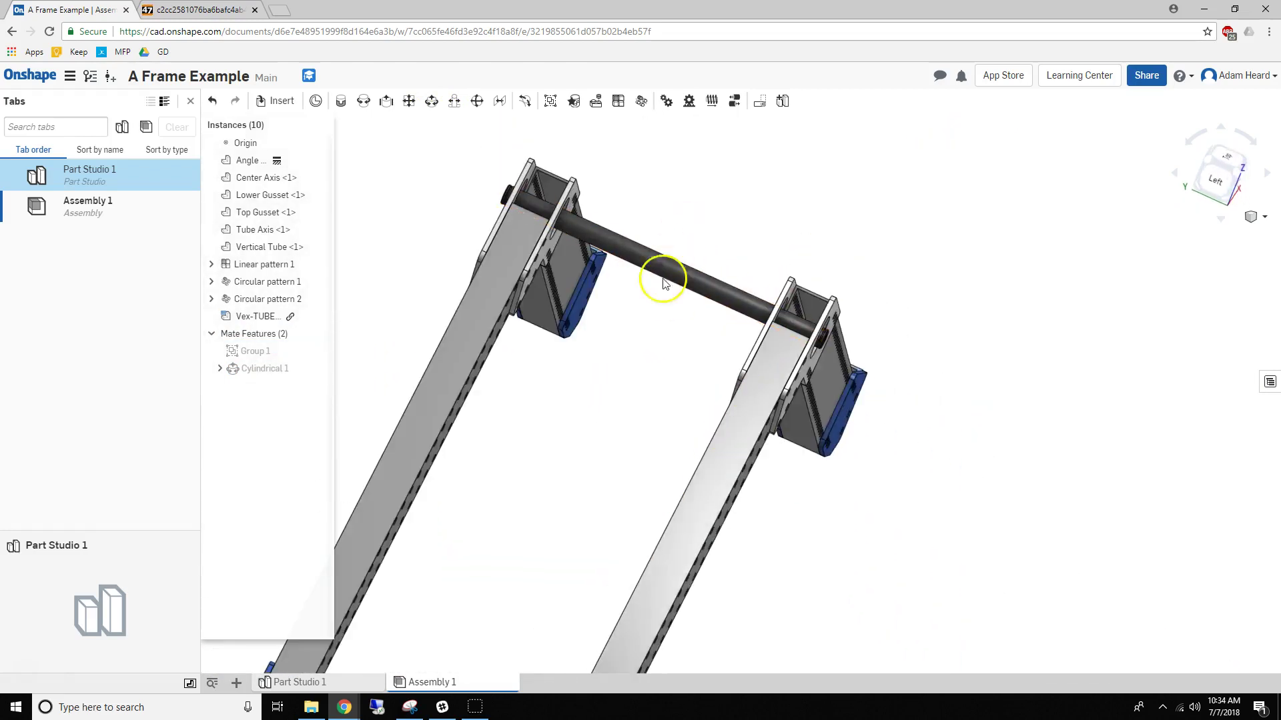
{"action": "left_click_drag", "start_coordinate": [679, 270], "coordinate": [686, 250]}
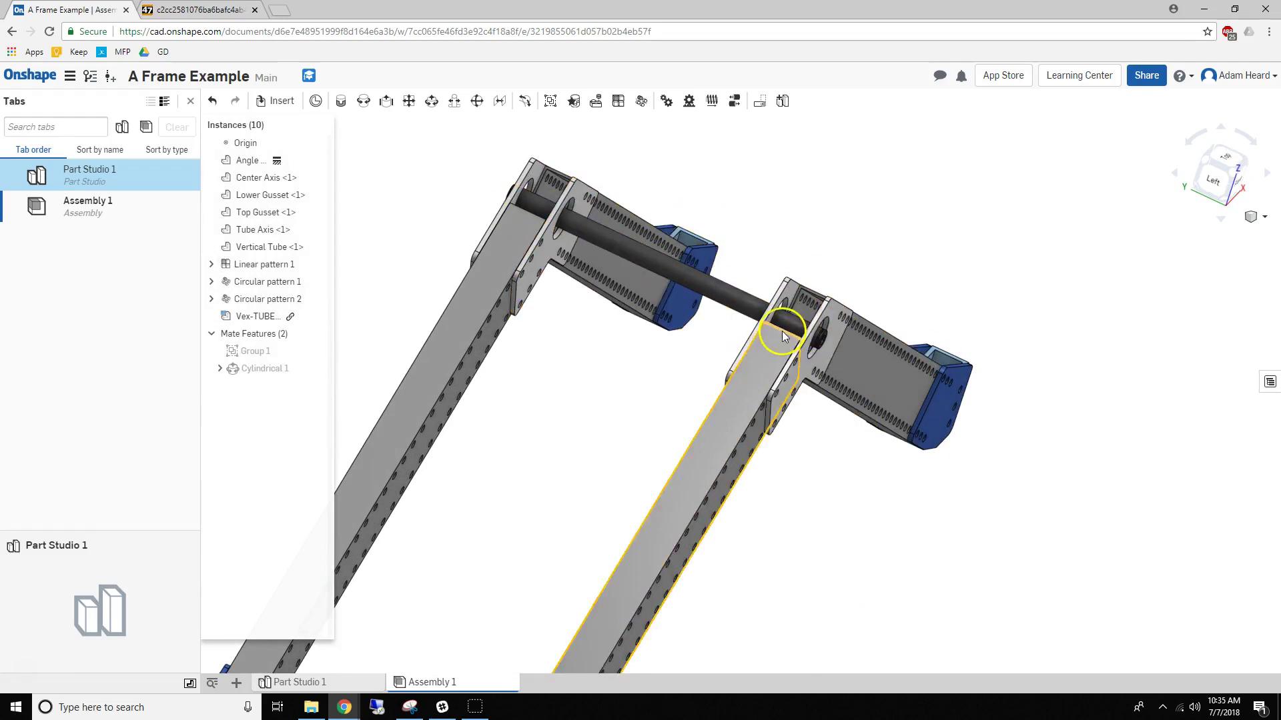
{"action": "right_click_drag", "start_coordinate": [677, 287], "coordinate": [686, 281]}
{"action": "scroll", "coordinate": [788, 350], "scroll_direction": "down", "scroll_amount": 4}
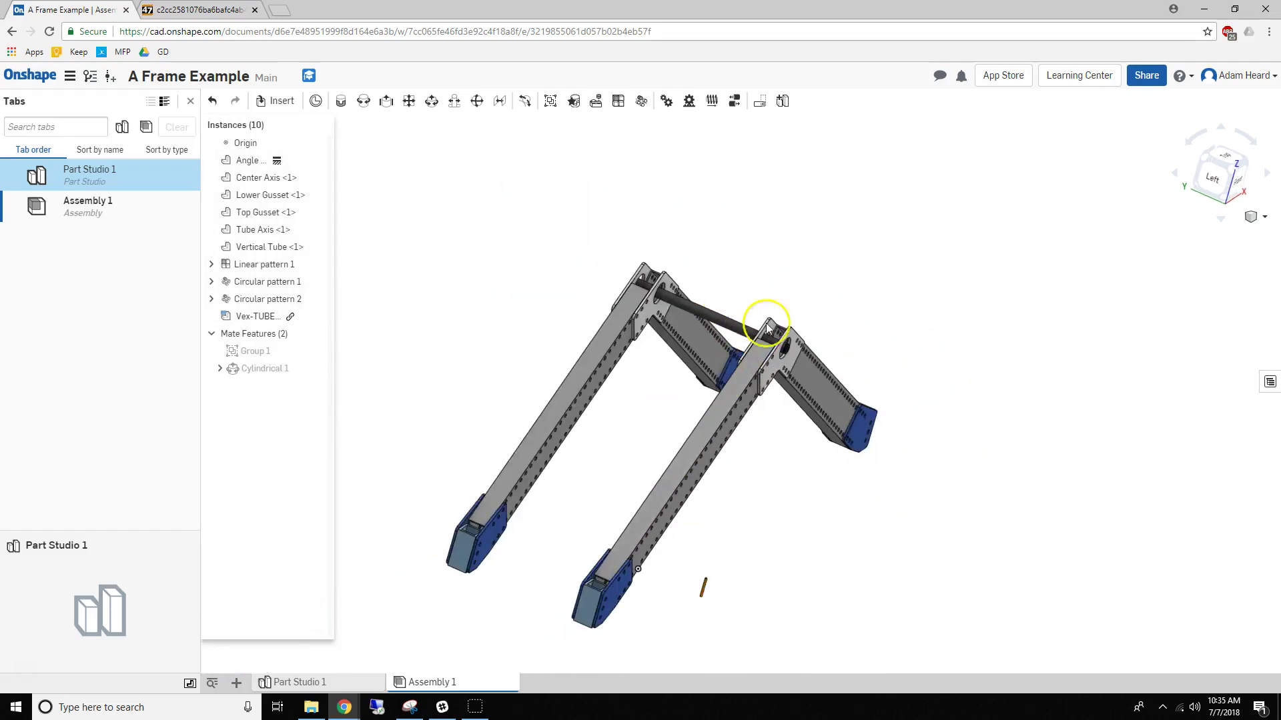
{"action": "scroll", "coordinate": [770, 360], "scroll_direction": "up", "scroll_amount": 8}
{"action": "right_click_drag", "start_coordinate": [771, 365], "coordinate": [675, 416]}
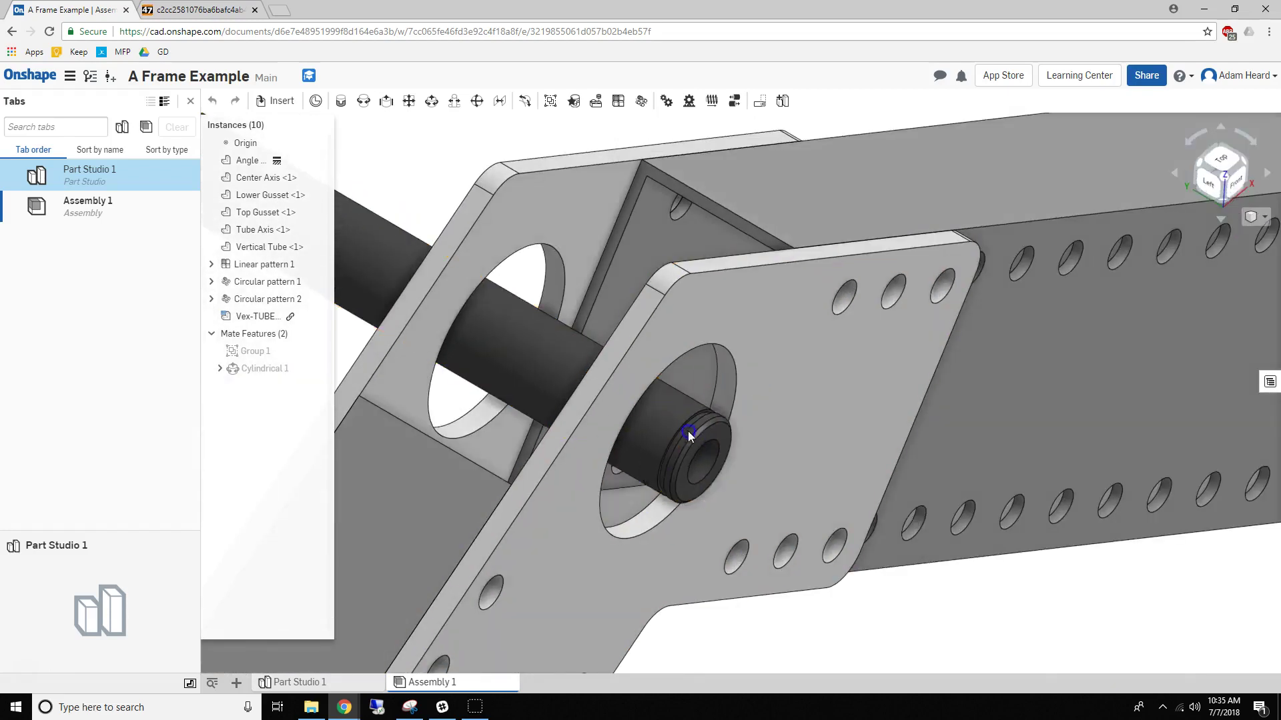
{"action": "scroll", "coordinate": [710, 411], "scroll_direction": "up", "scroll_amount": 6}
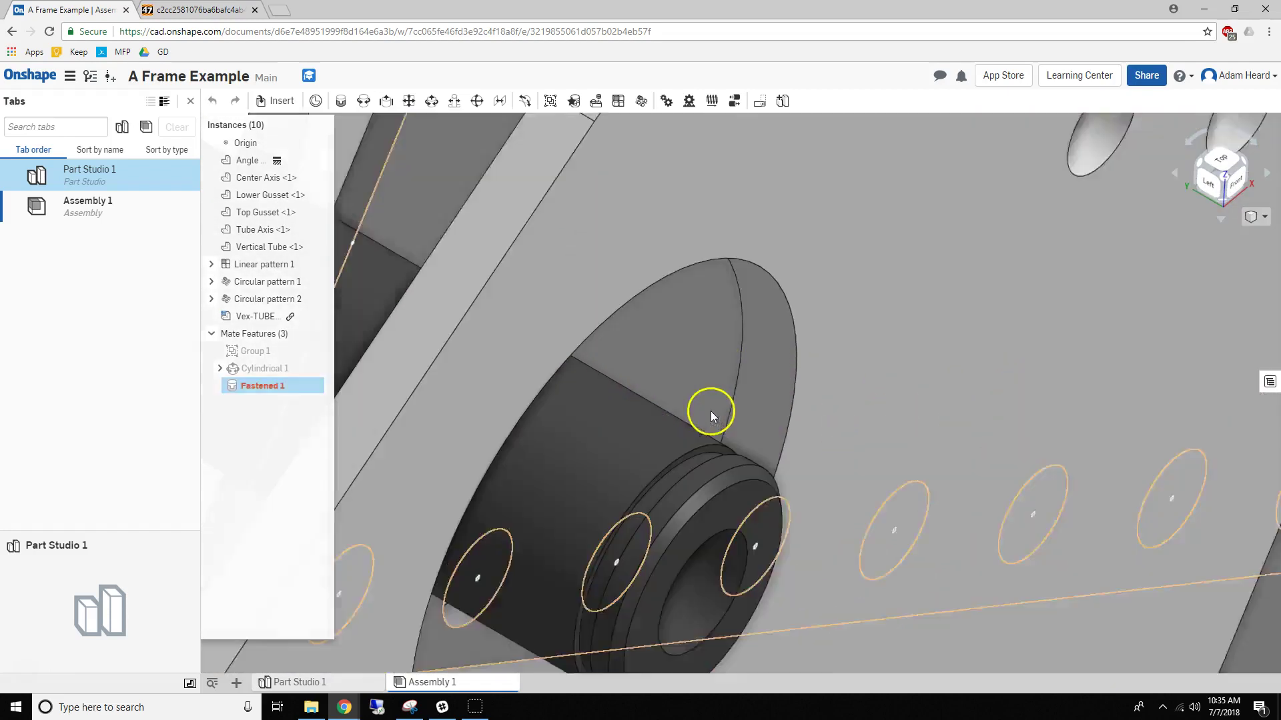
{"action": "key", "text": "j"}
{"action": "scroll", "coordinate": [887, 202], "scroll_direction": "down", "scroll_amount": 10}
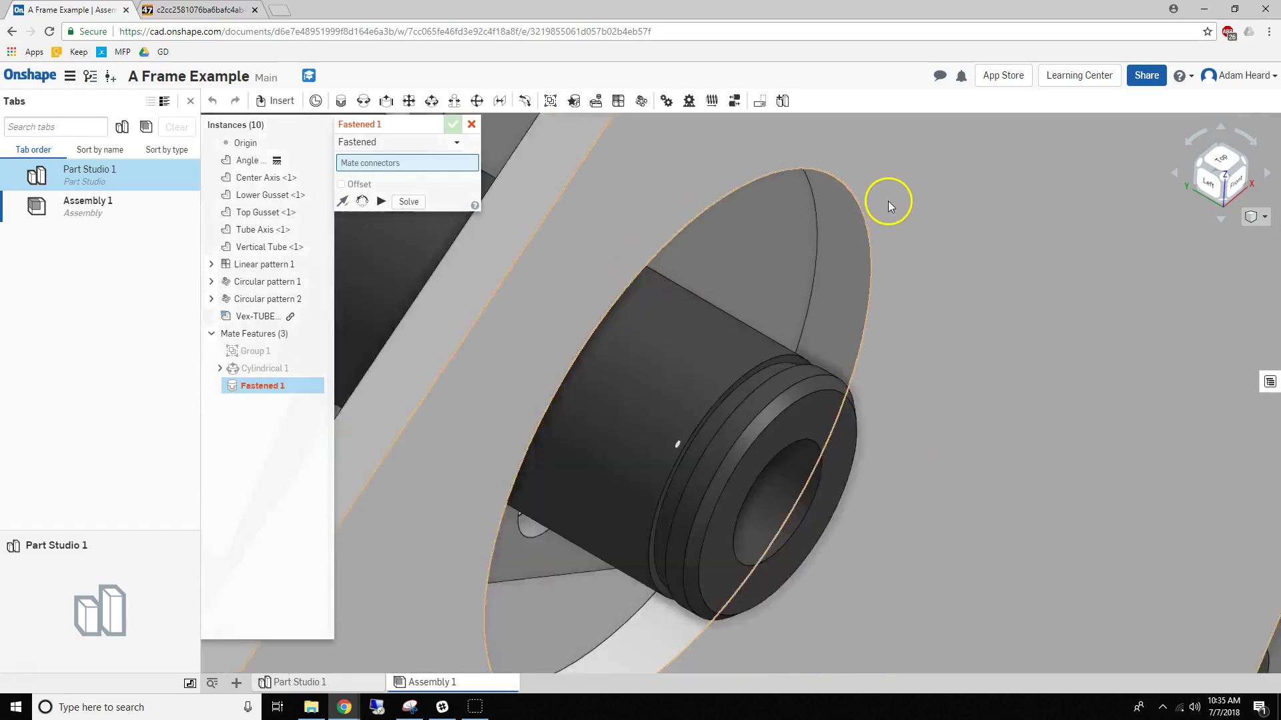
{"action": "left_click", "coordinate": [471, 125]}
Step: Examine the two A-frames with the cross shaft in place from several sides
{"action": "scroll", "coordinate": [601, 303], "scroll_direction": "down", "scroll_amount": 8}
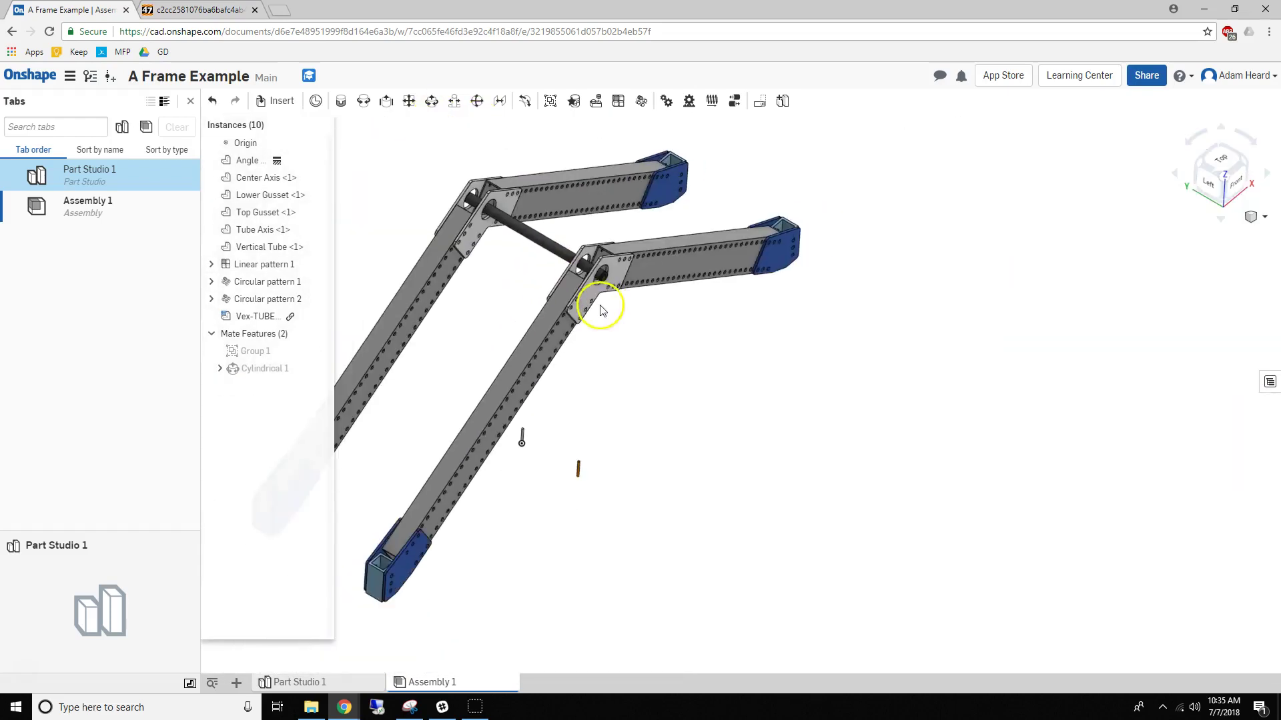
{"action": "right_click_drag", "start_coordinate": [579, 267], "coordinate": [679, 279]}
{"action": "middle_click_drag", "start_coordinate": [679, 279], "coordinate": [606, 231]}
{"action": "right_click_drag", "start_coordinate": [606, 231], "coordinate": [758, 194]}
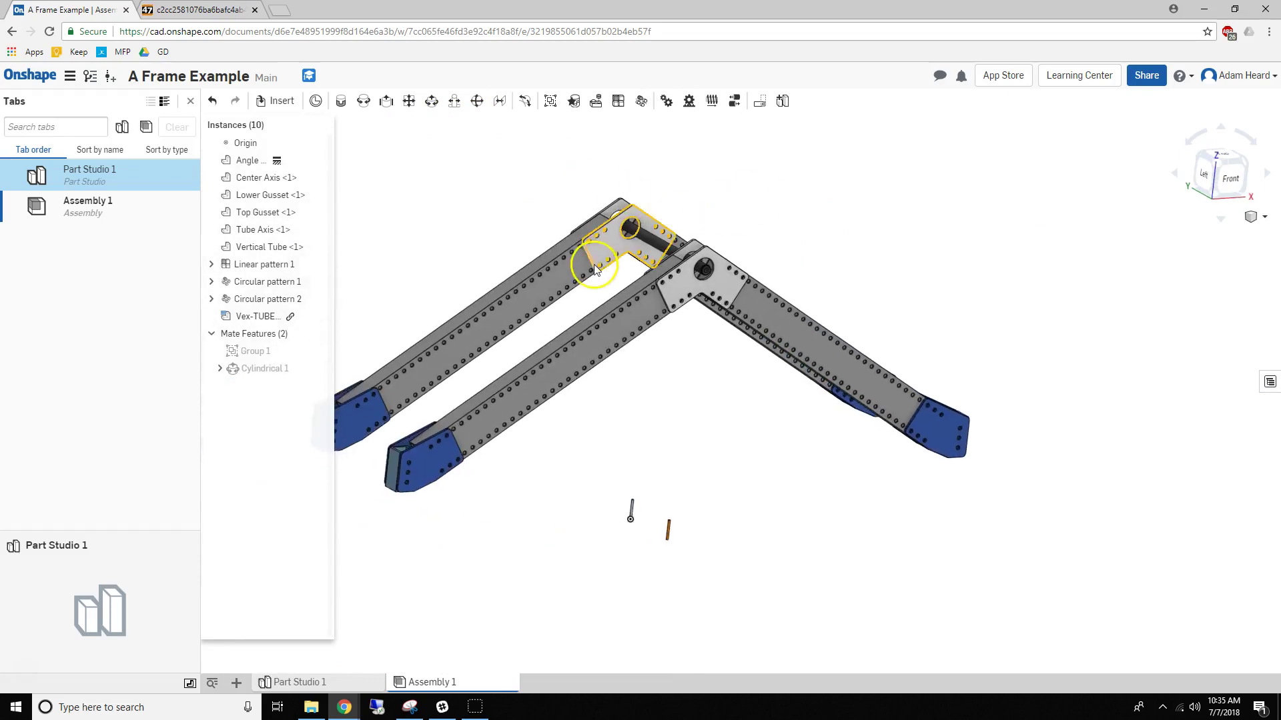